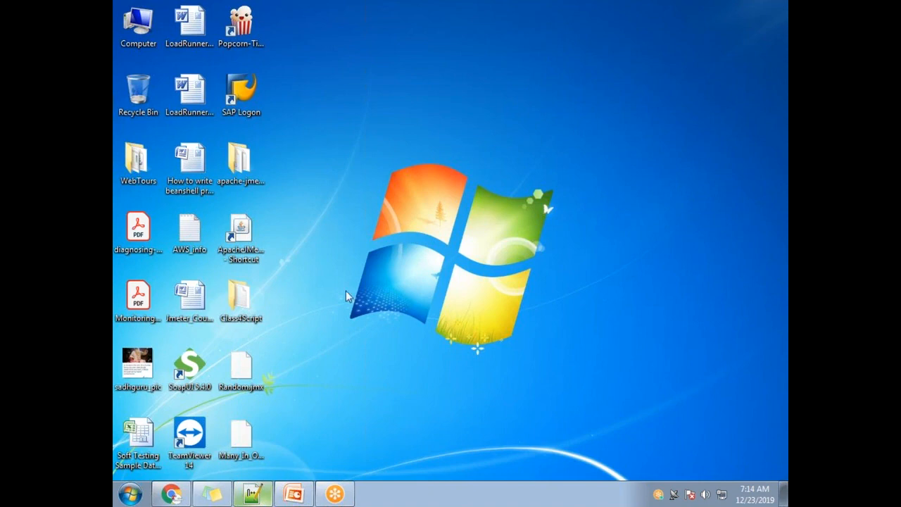
Step: Switch to Notepad++ and highlight the Plug-in Manager and jp@gc Dummy Sampler lines in the "new 2" notes
click(253, 493)
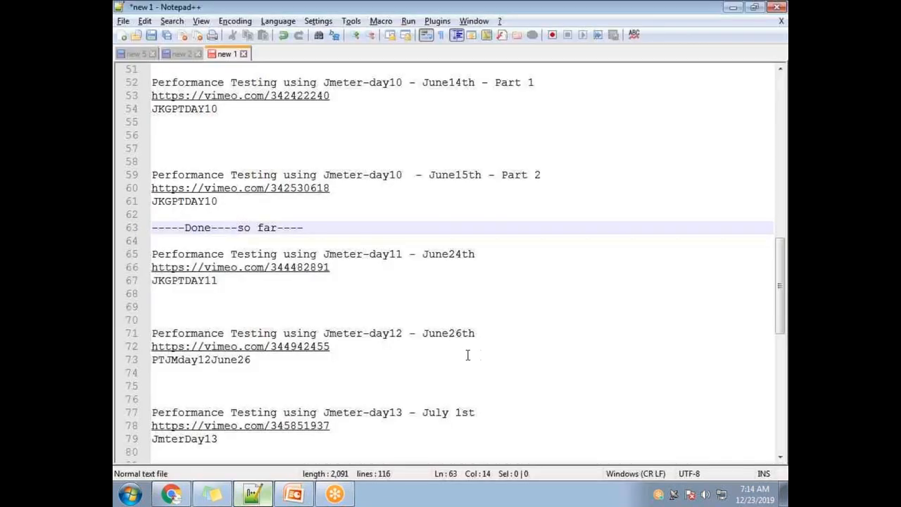
click(181, 54)
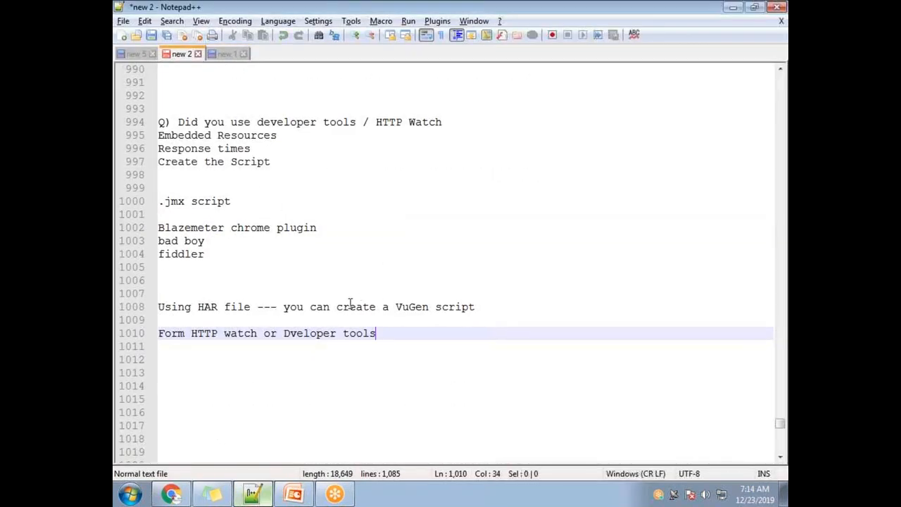
scroll(337, 304, up, 2)
scroll(335, 303, up, 6)
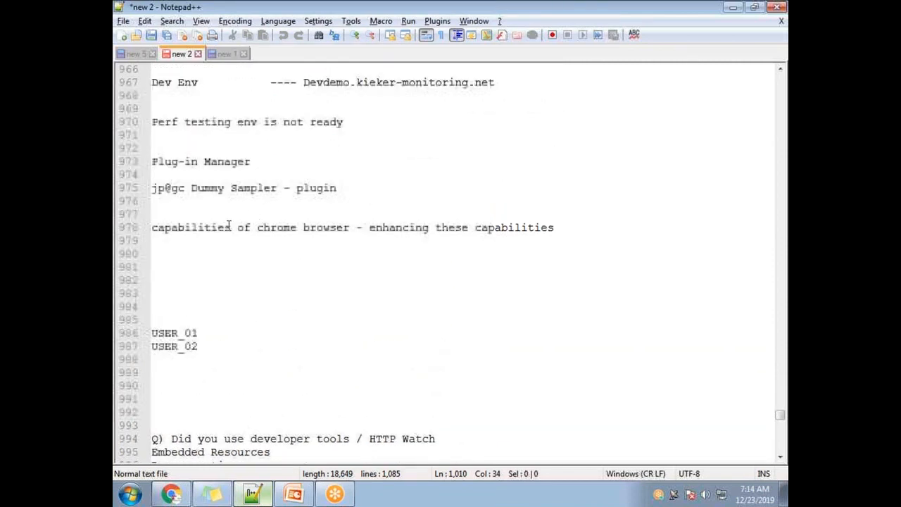
drag(263, 162, 152, 155)
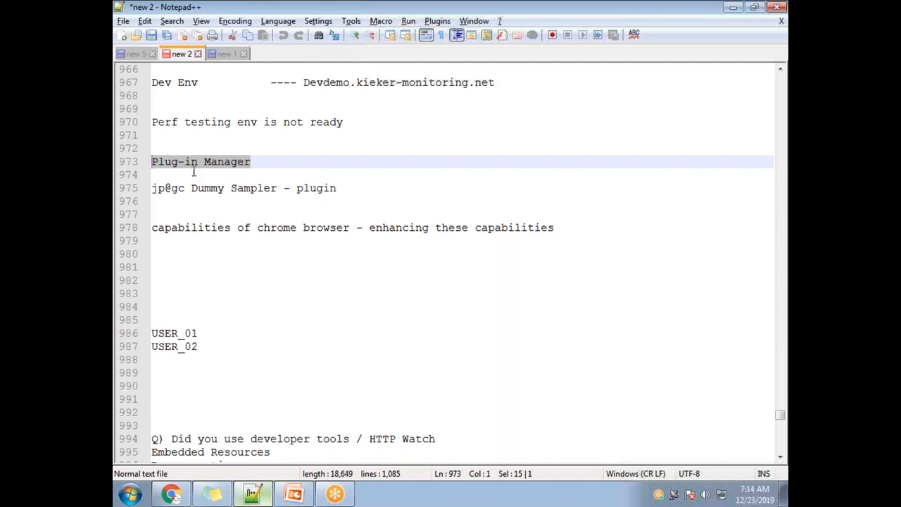
click(357, 191)
drag(356, 191, 138, 189)
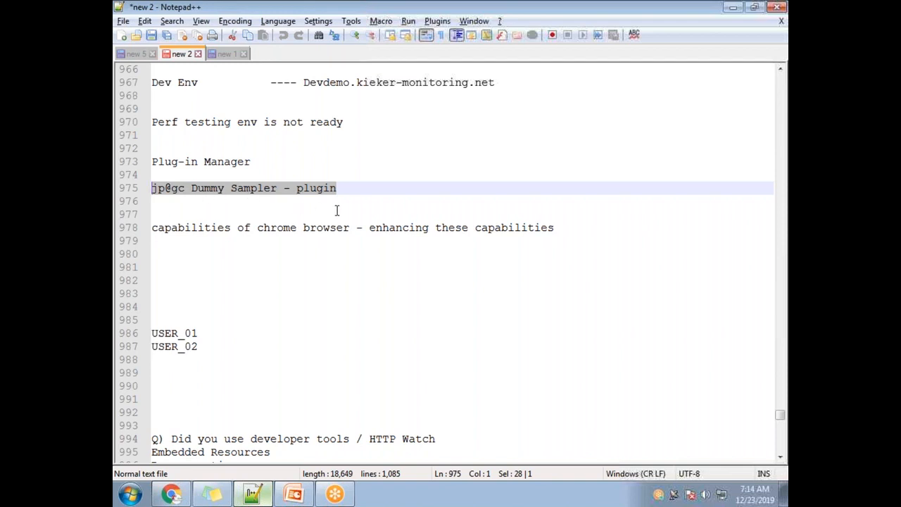
drag(260, 162, 147, 163)
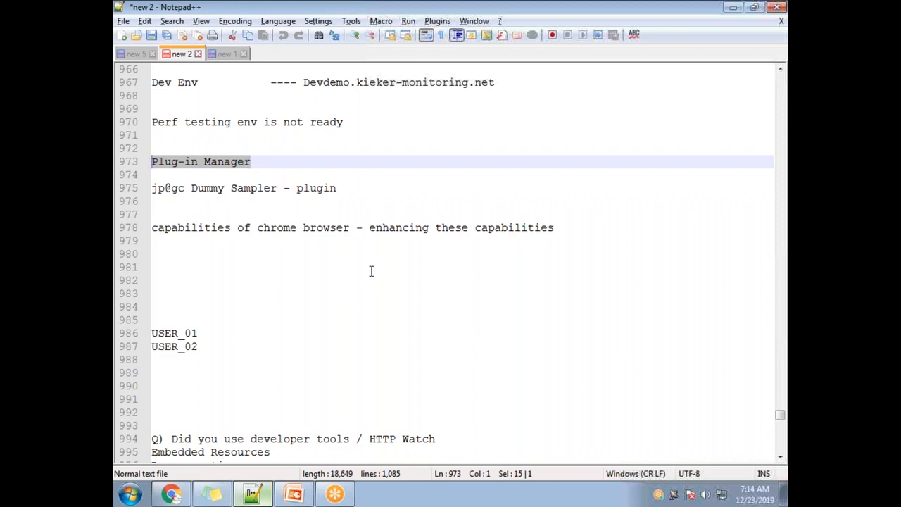
Step: Review the earlier notes on environments, JMeter functions, variables and the random and switch controllers
scroll(396, 274, up, 3)
scroll(382, 277, up, 5)
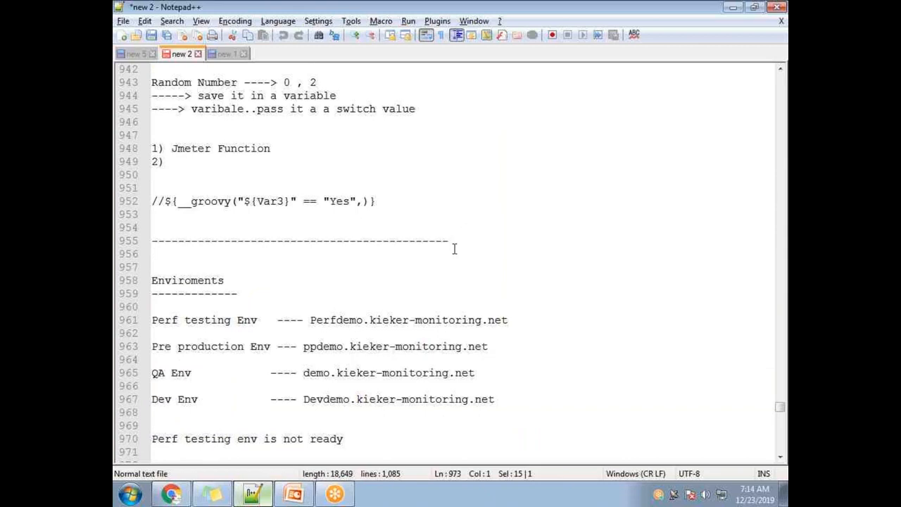
scroll(440, 255, up, 2)
scroll(442, 257, down, 1)
scroll(429, 263, down, 4)
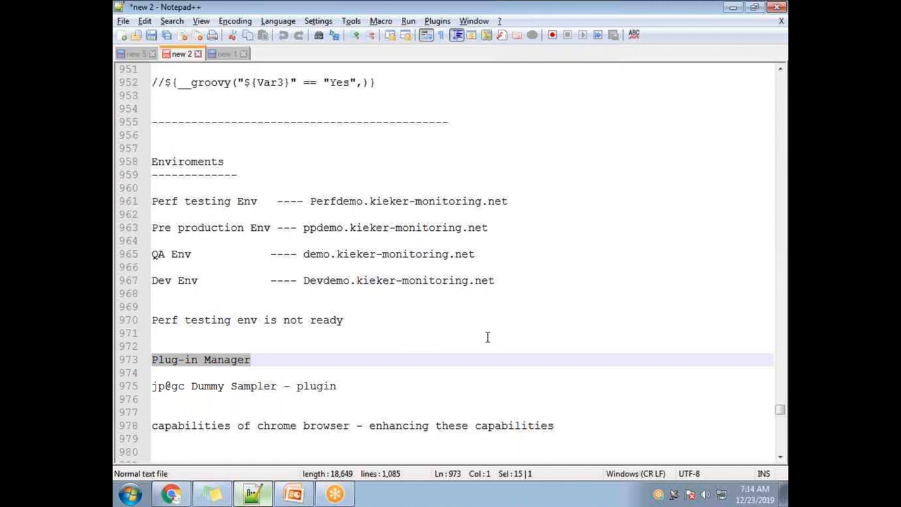
scroll(388, 316, up, 9)
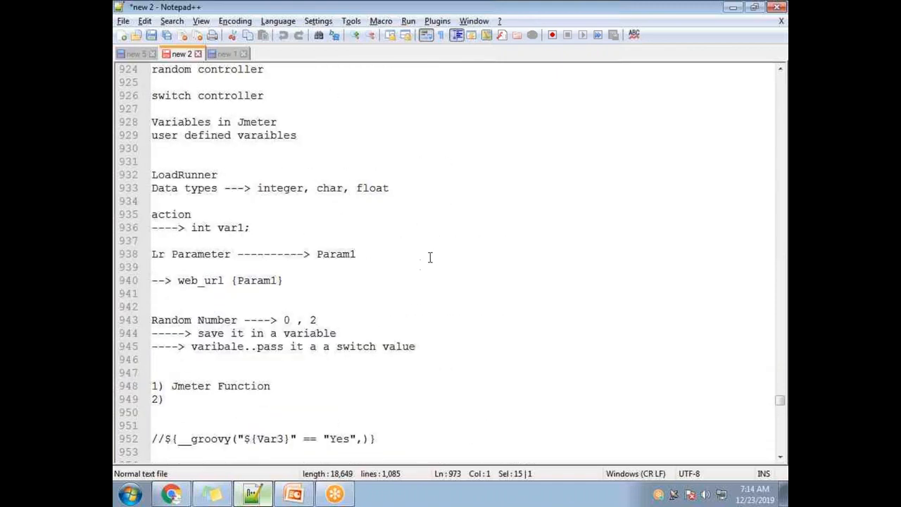
scroll(429, 257, down, 20)
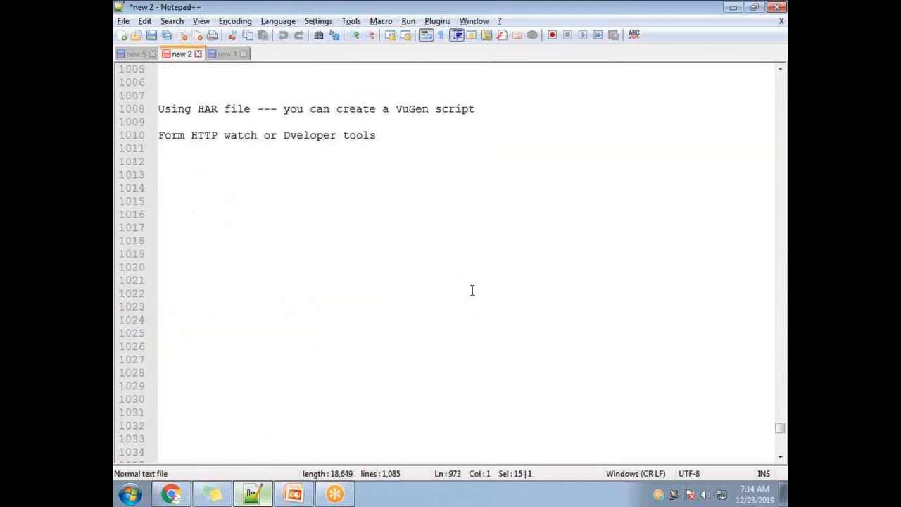
Step: Add a note reading "loop" on empty line 1016, below the HTTP watch note
scroll(332, 267, up, 2)
click(249, 252)
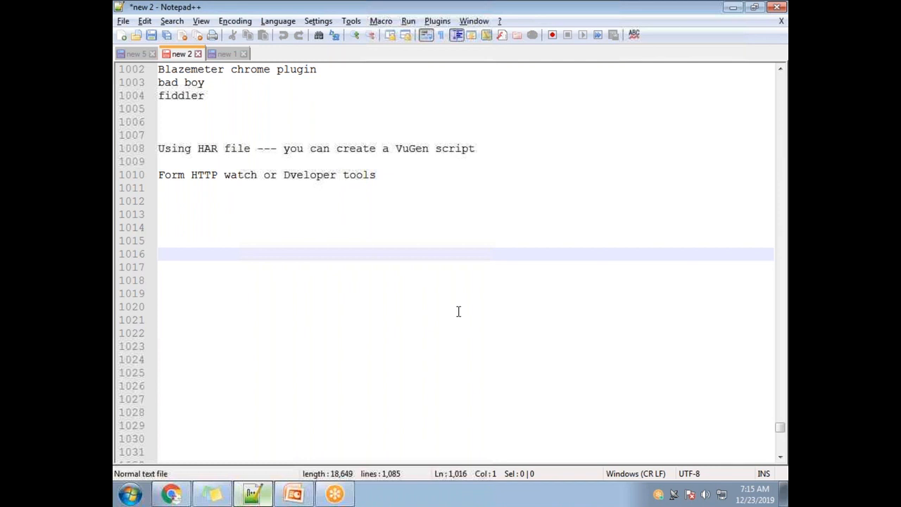
text(if)
key(BackSpace)
key(BackSpace)
key(BackSpace)
text(loop)
key(BackSpace)
text(op)
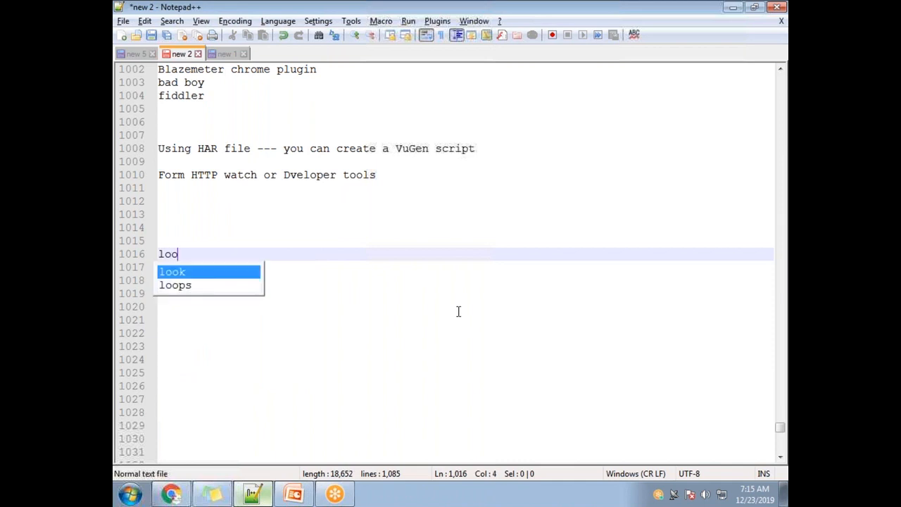
key(Return)
key(Return)
key(BackSpace)
key(BackSpace)
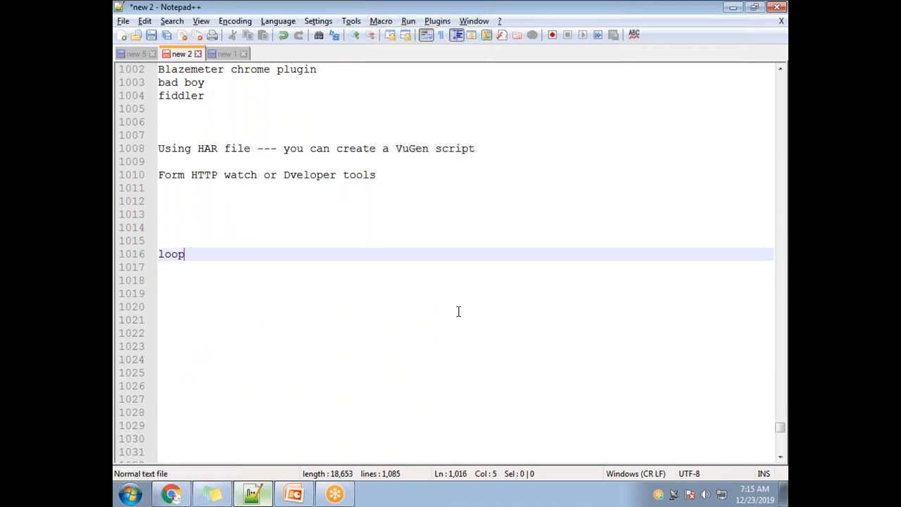
Step: Add the line "if controller" below "loop", separated by a blank line and followed by another one
key(Return)
key(Return)
text(if onctroll)
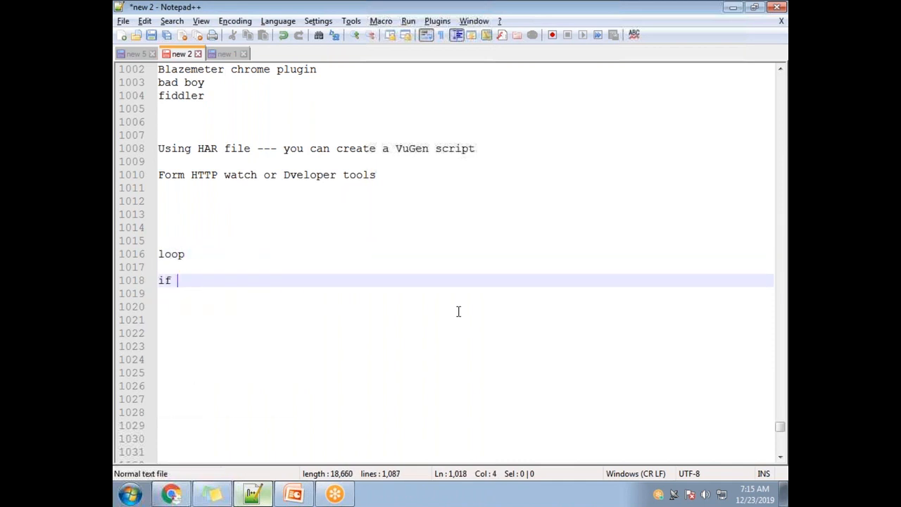
key(BackSpace)
key(BackSpace)
key(BackSpace)
key(BackSpace)
key(BackSpace)
key(BackSpace)
key(BackSpace)
text(controller)
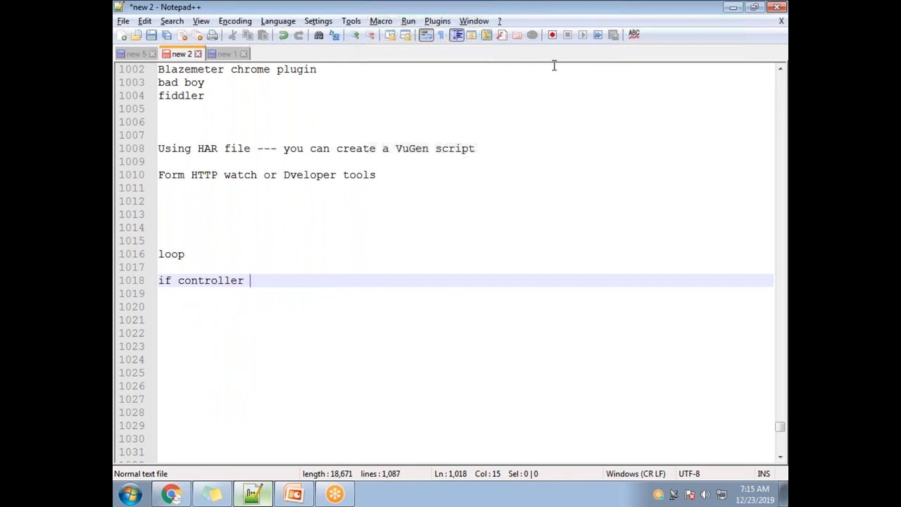
key(Return)
key(Return)
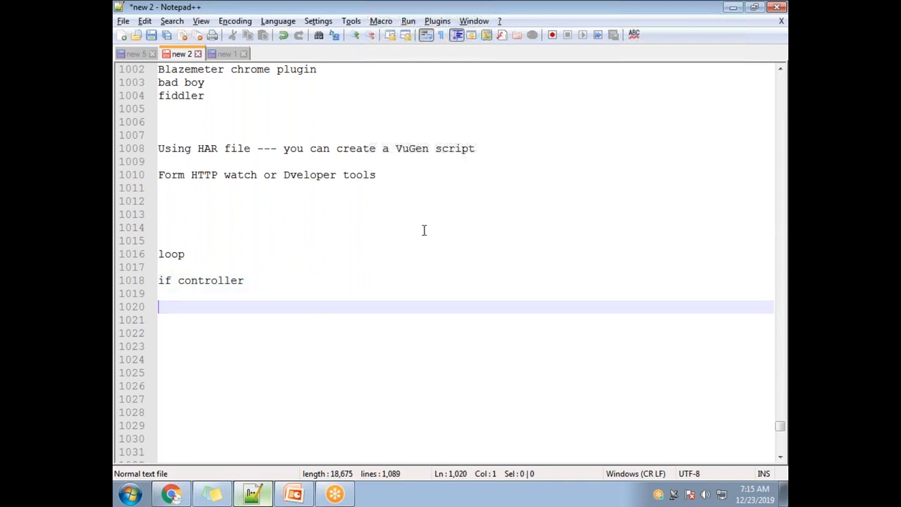
Step: Write "if (statement is true)" under the if controller note, followed by an opening and a closing brace on separate lines
text(if (state)
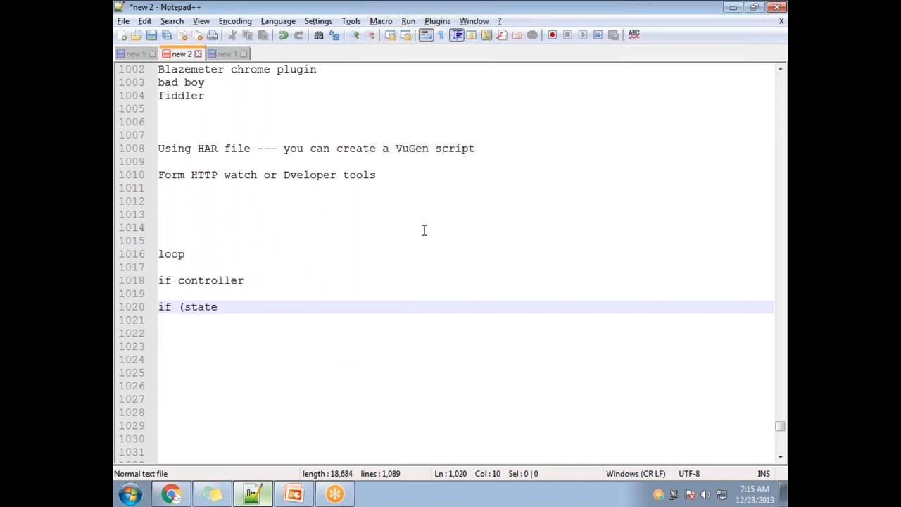
text(ent is tr)
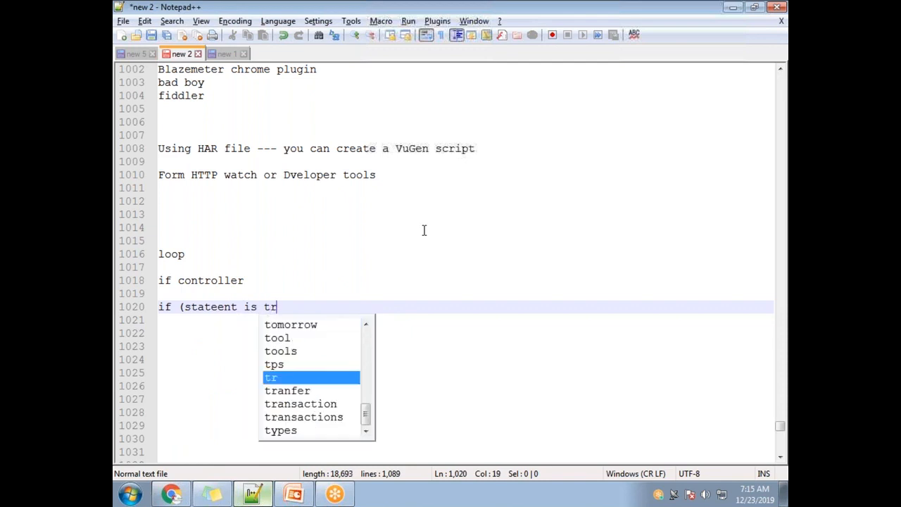
text(ue))
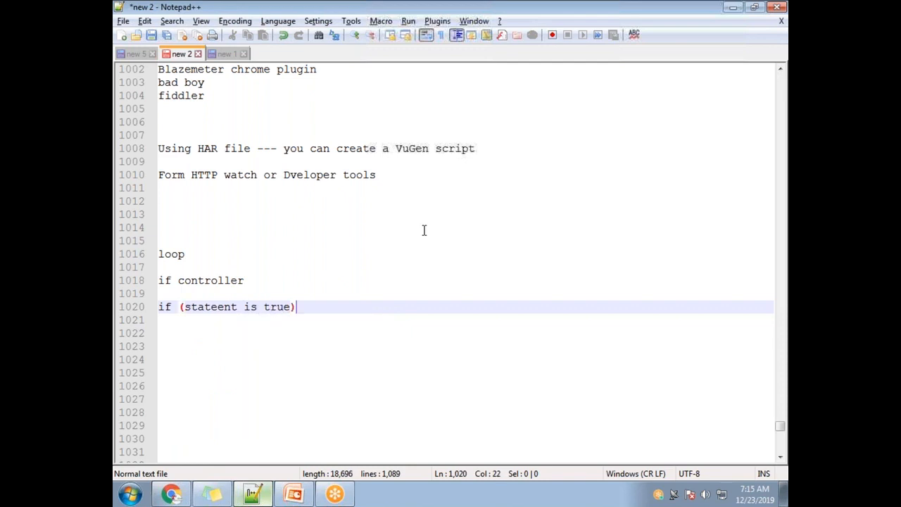
key(Return)
text({)
key(Return)
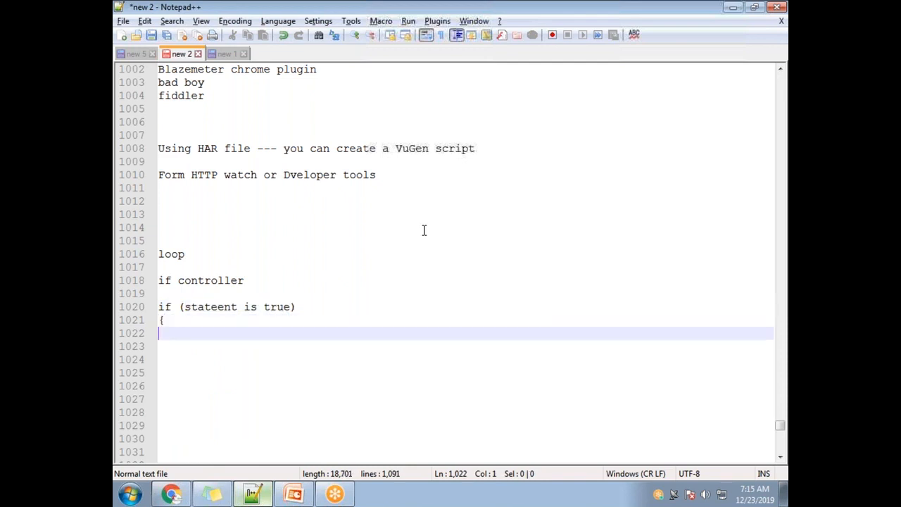
text(})
key(Return)
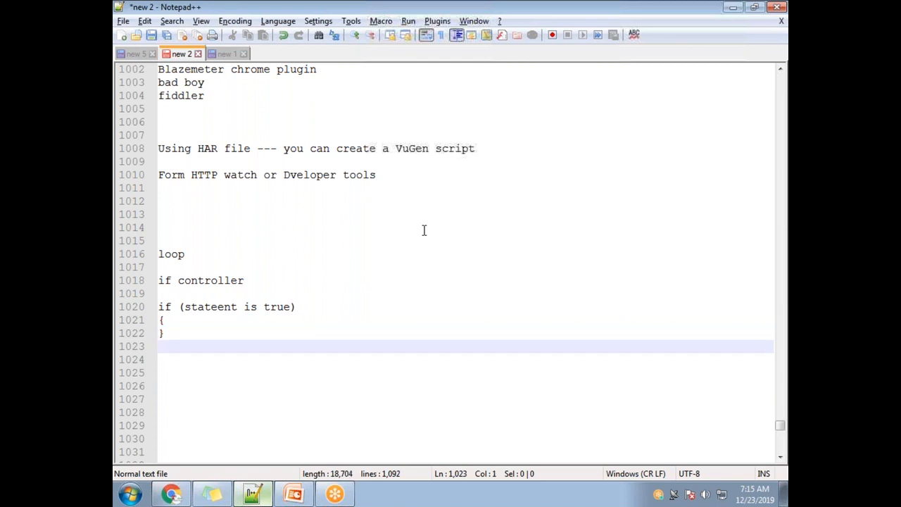
click(215, 310)
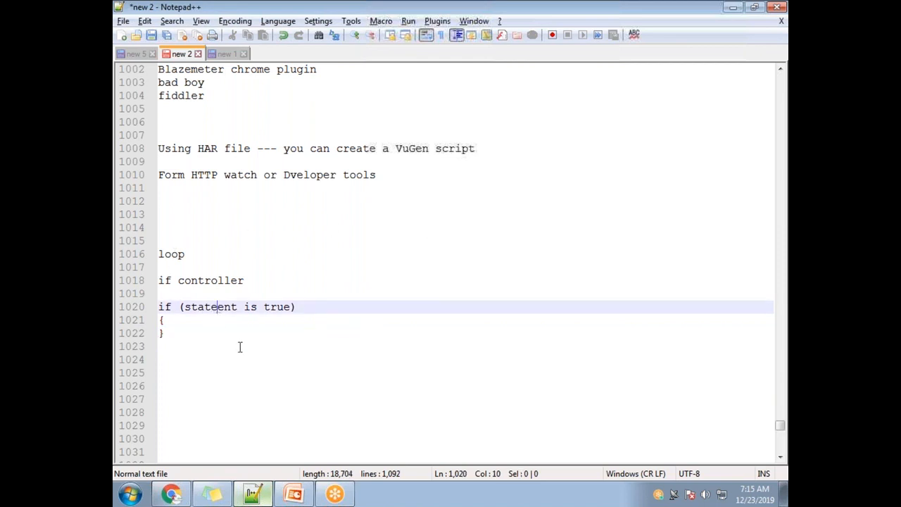
text(m)
Step: Examine the if block by highlighting the whole block, its condition and its pair of braces
drag(167, 339, 147, 307)
click(256, 367)
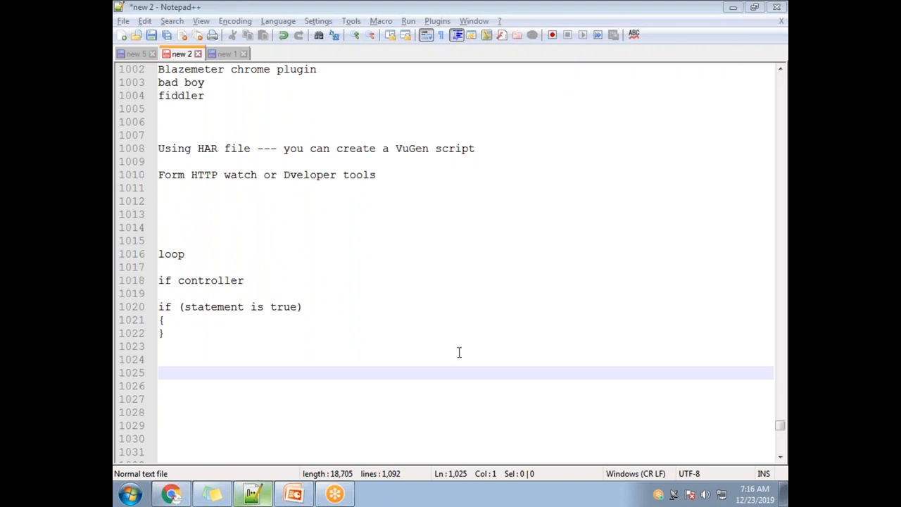
drag(167, 338, 154, 304)
click(195, 347)
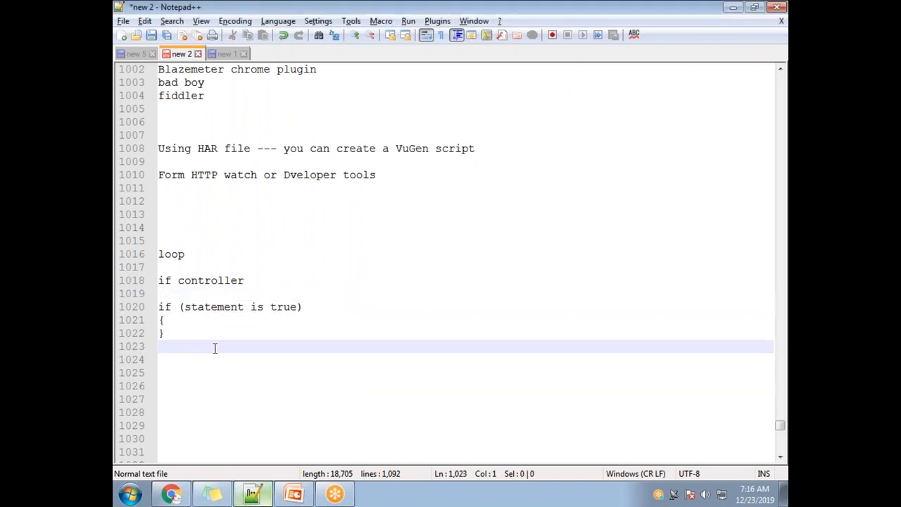
drag(185, 307, 299, 308)
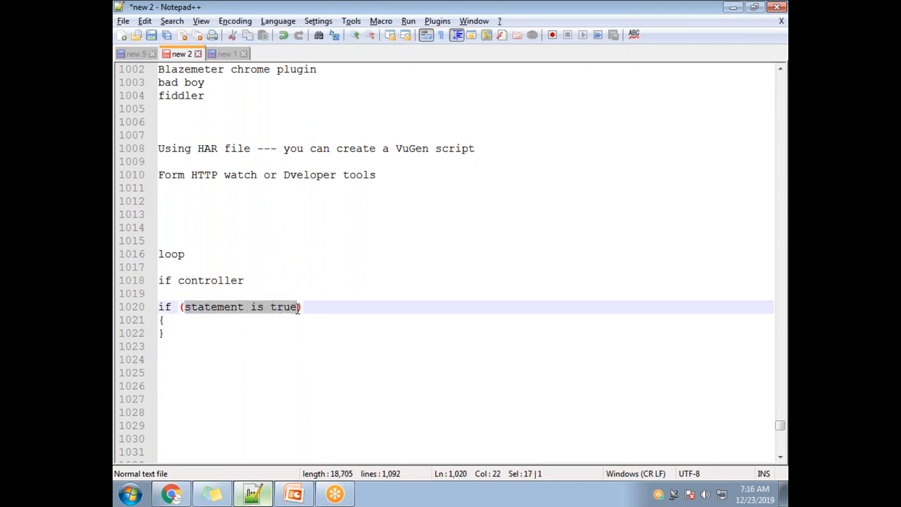
click(170, 316)
drag(185, 307, 303, 308)
drag(167, 335, 146, 304)
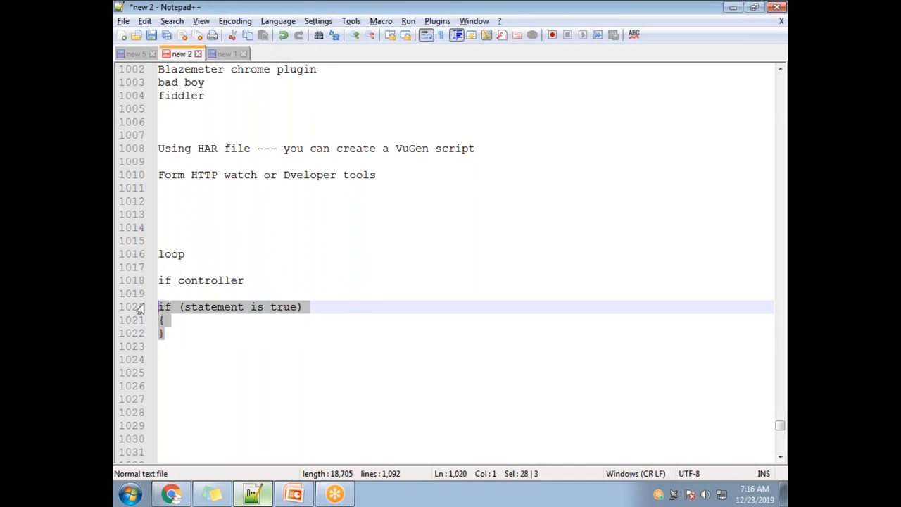
click(169, 335)
drag(167, 342, 156, 324)
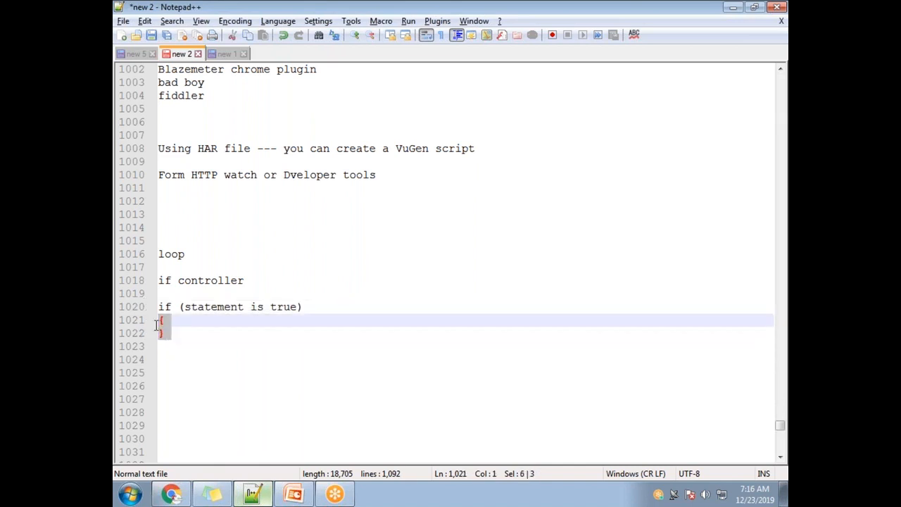
click(310, 358)
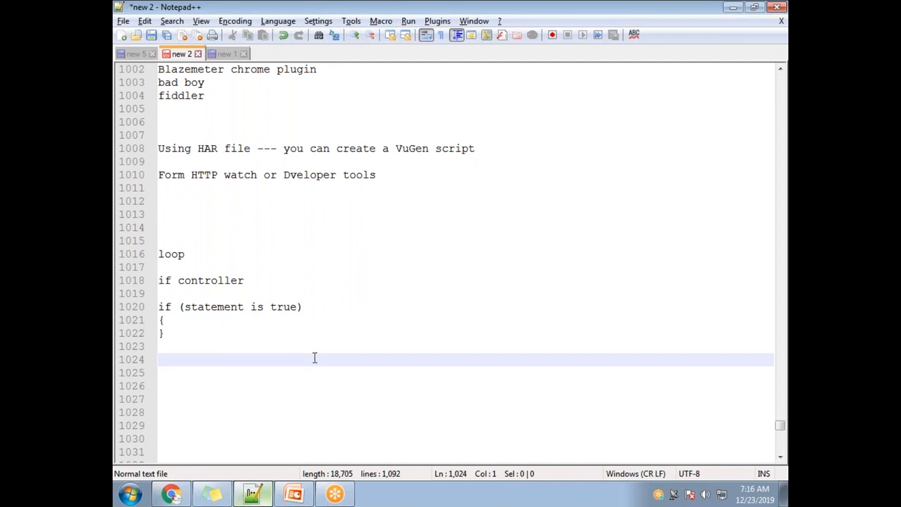
click(549, 22)
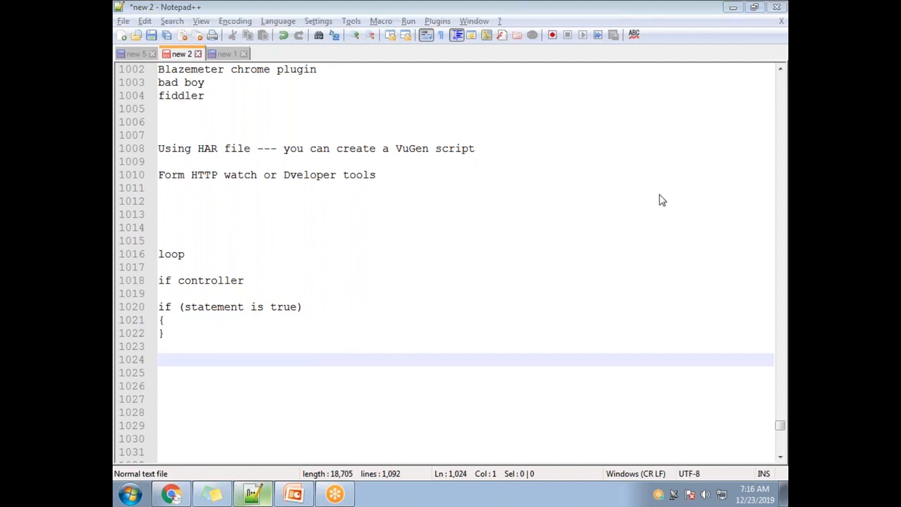
Step: Correct "Dveloper" to "Developer" in the HTTP watch note on line 1010
click(291, 174)
text(e)
click(437, 364)
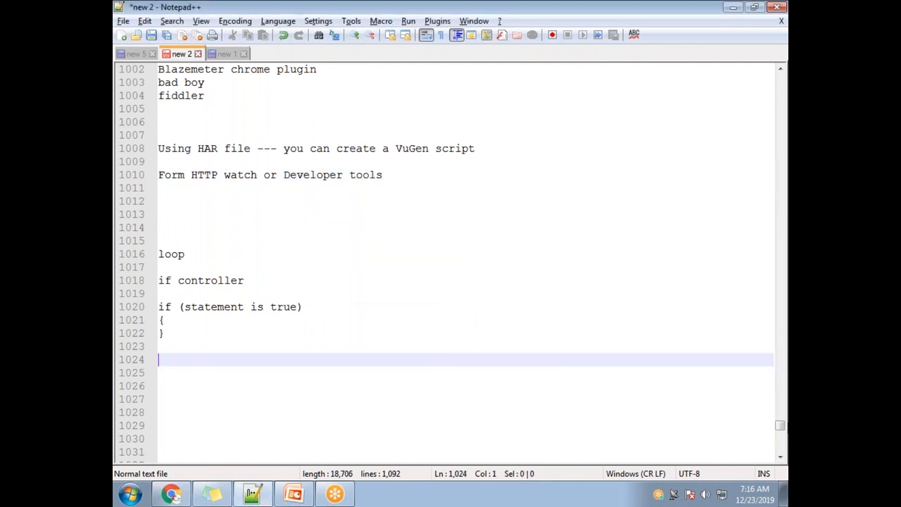
Step: Start Apache JMeter from its desktop shortcut and move its window aside to uncover the desktop files
click(782, 497)
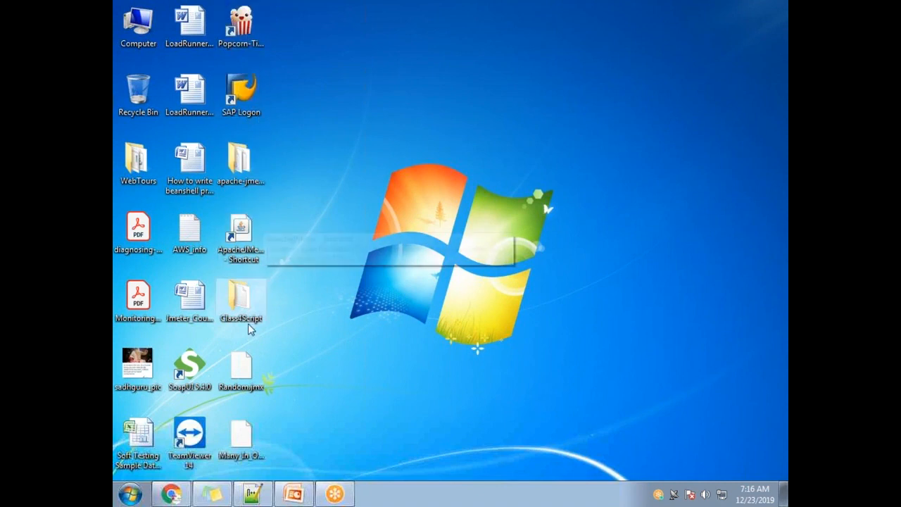
click(252, 256)
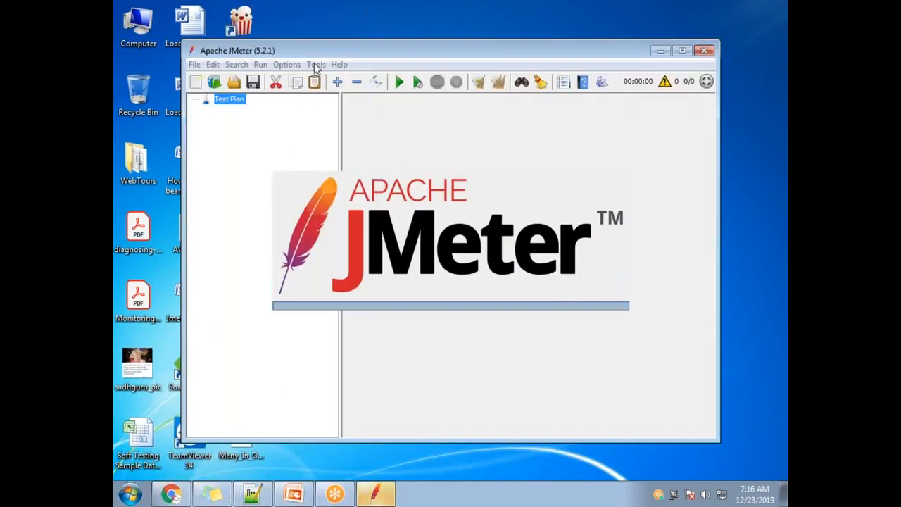
drag(323, 50, 424, 54)
Step: Load Random.jmx from the desktop into the maximized JMeter window and look through the elements of Purchase a product
drag(241, 366, 361, 228)
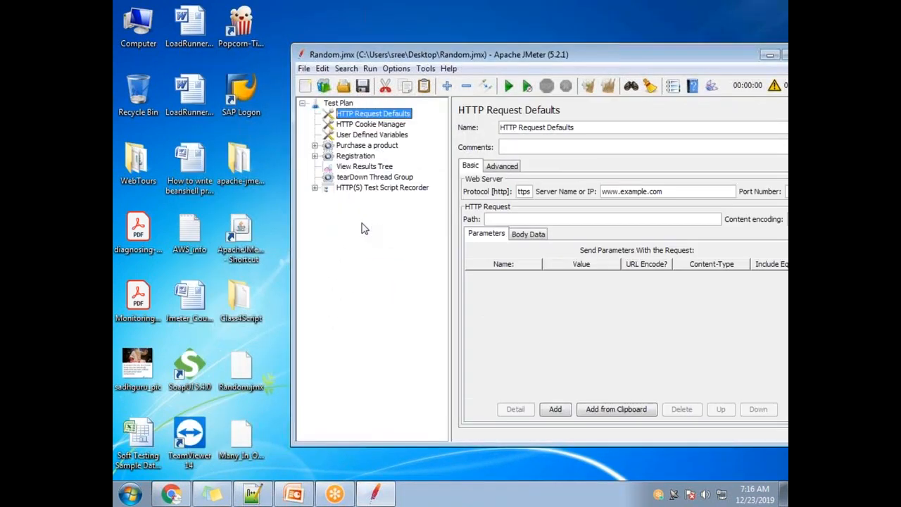
double_click(462, 54)
click(132, 99)
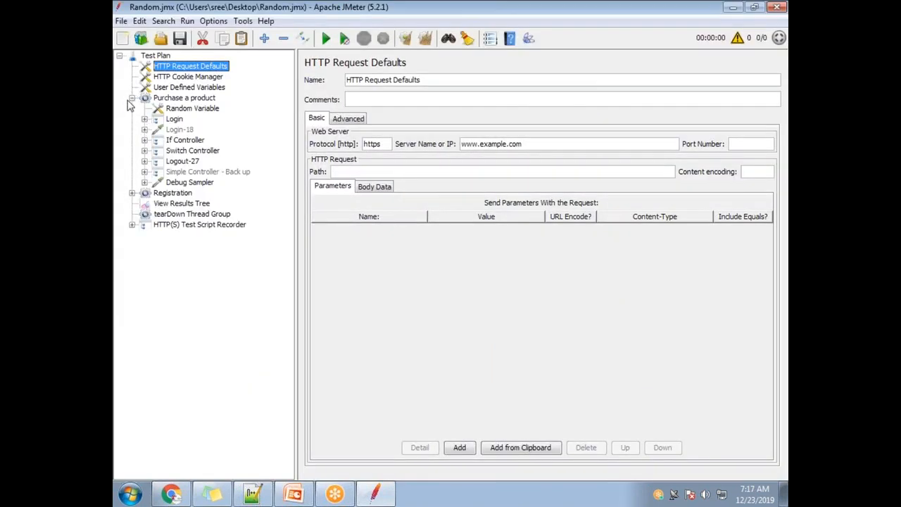
click(132, 99)
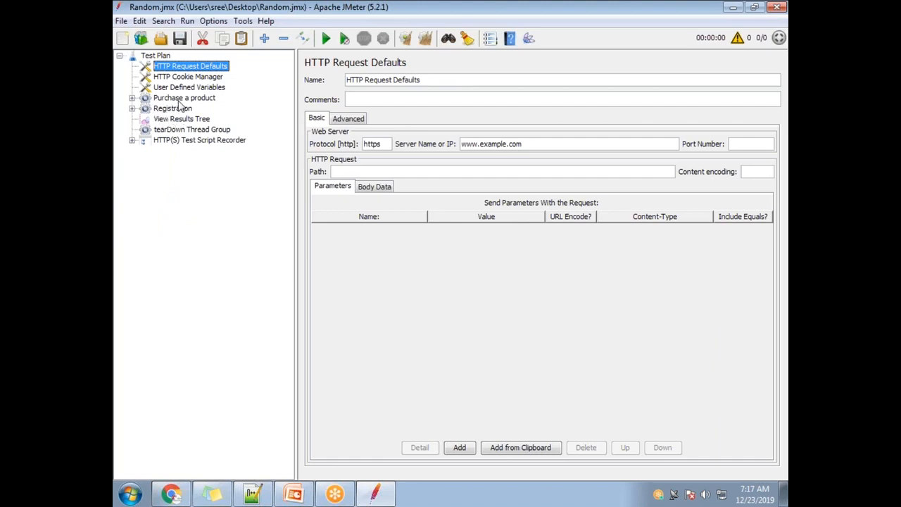
Step: Remove the tearDown Thread Group from the test plan
click(194, 120)
right_click(196, 131)
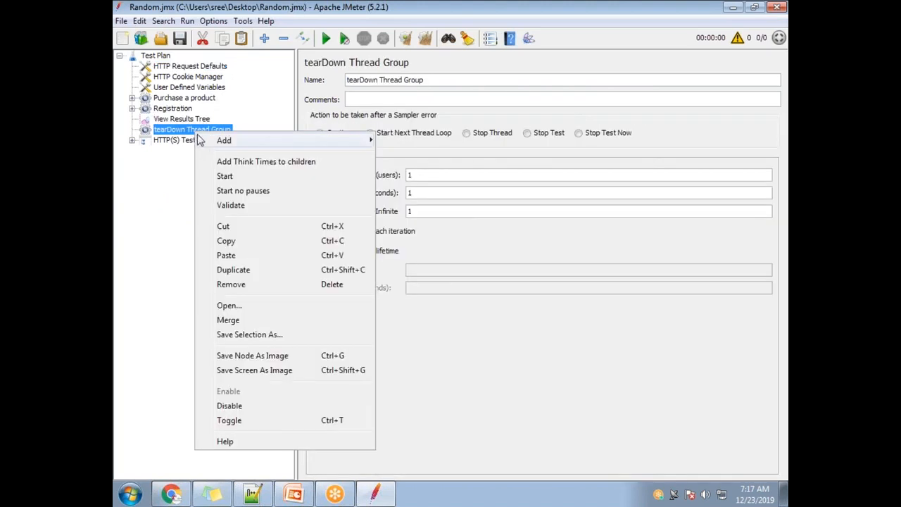
click(256, 406)
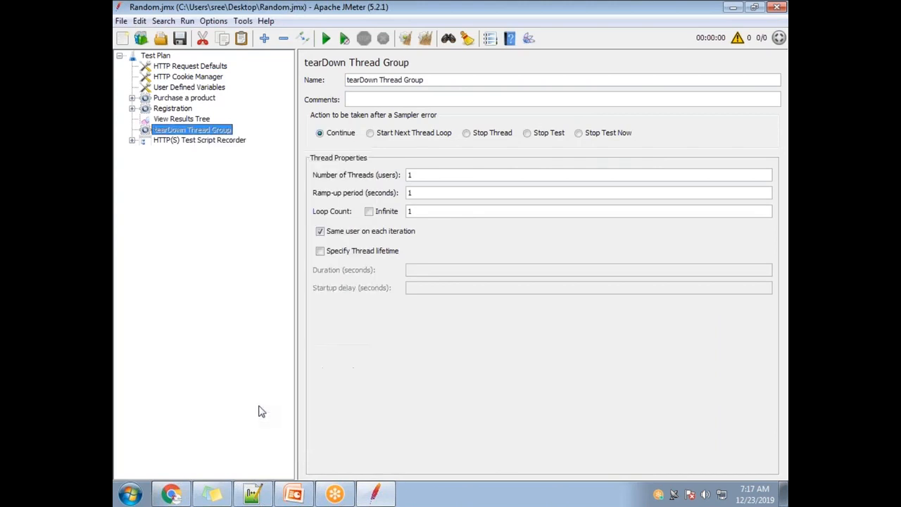
right_click(188, 134)
click(243, 214)
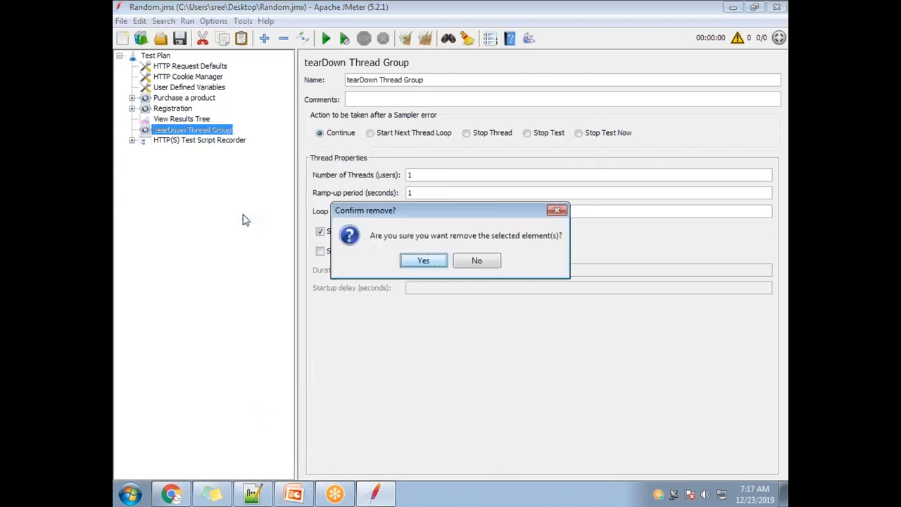
click(414, 261)
Step: Remove the HTTP(S) Test Script Recorder from the test plan
click(196, 132)
click(132, 130)
click(131, 130)
right_click(217, 133)
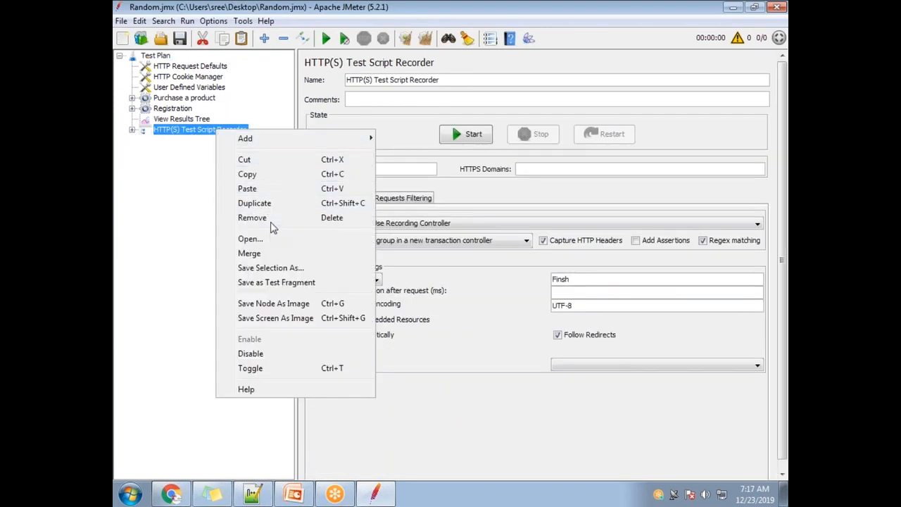
click(271, 219)
click(414, 262)
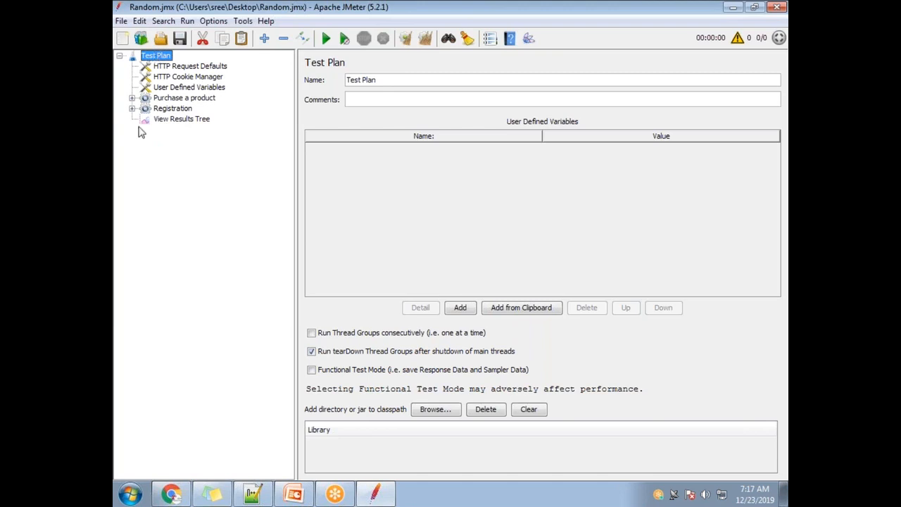
Step: Look through the Random Variable settings and the children of the If Controller and Switch Controller under Purchase a product
click(132, 98)
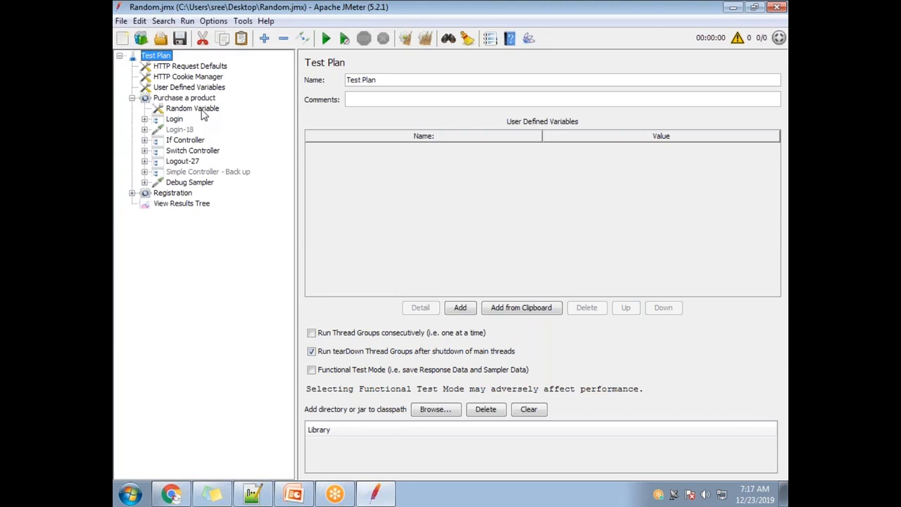
click(200, 109)
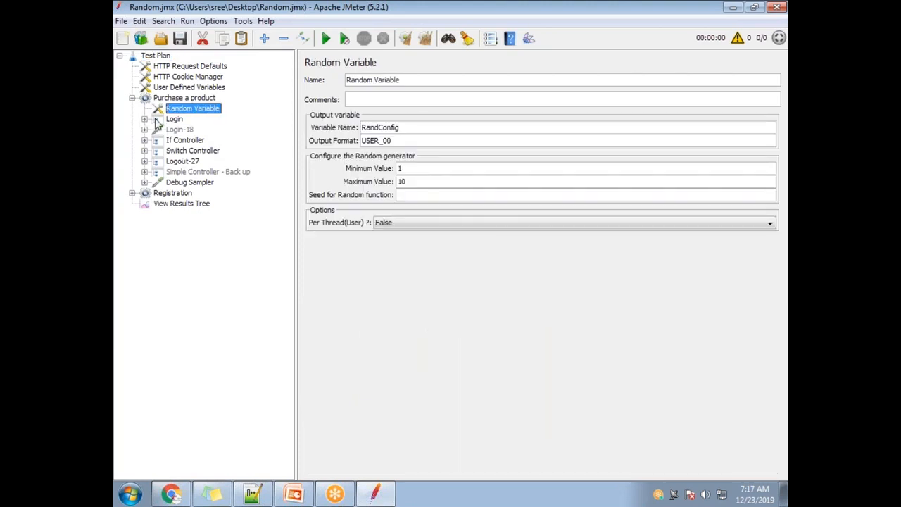
click(145, 140)
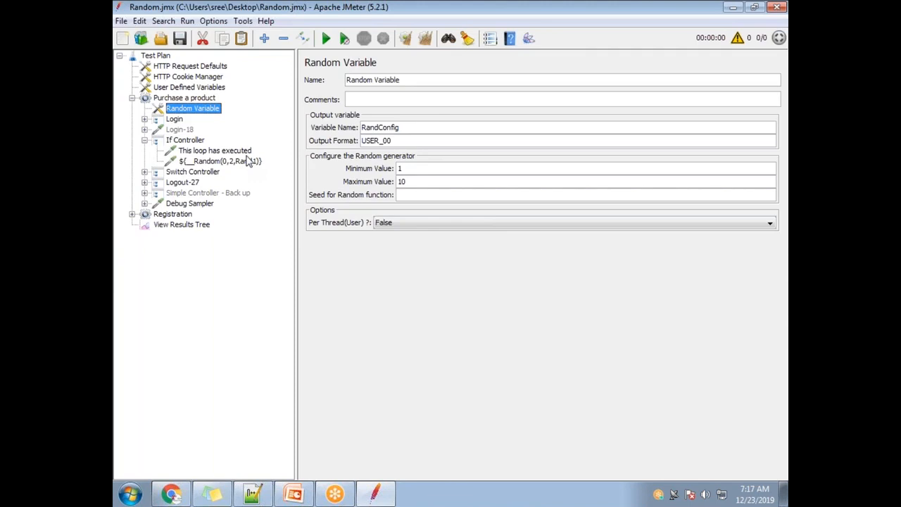
click(145, 141)
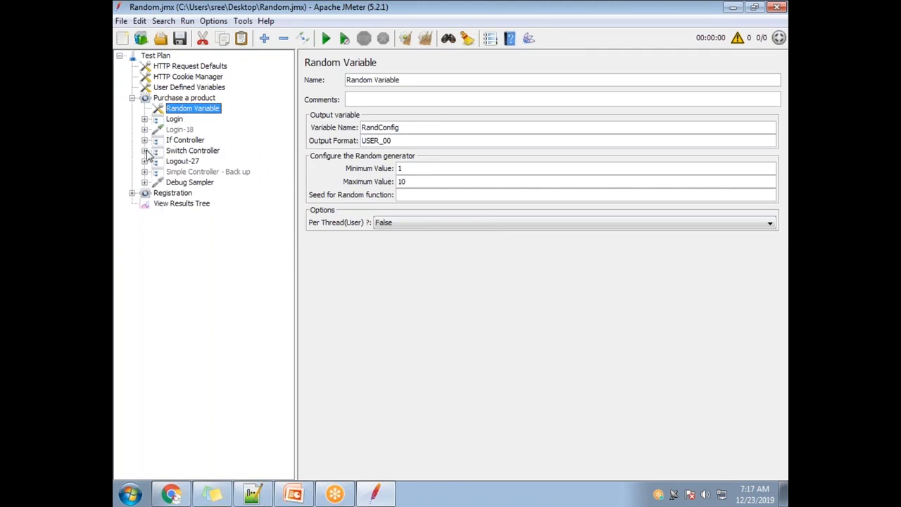
click(145, 151)
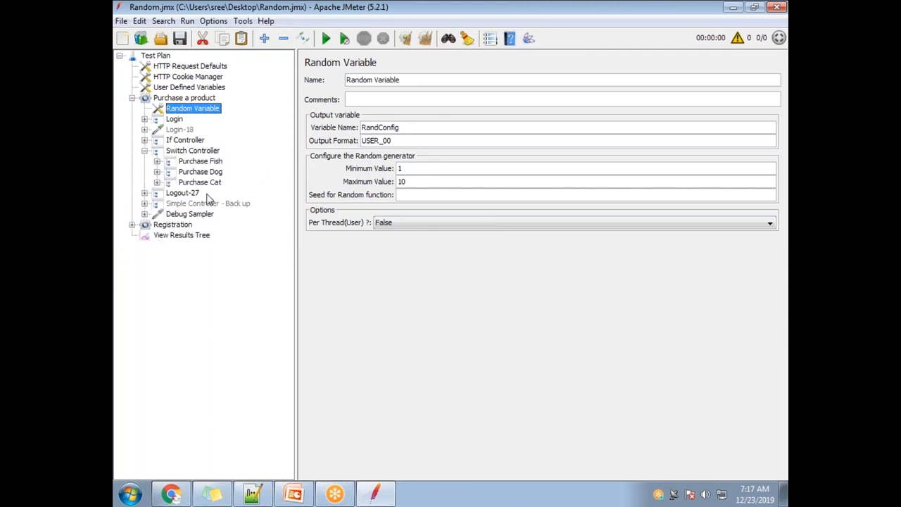
Step: Add an If Controller inside the Switch Controller and place it above Purchase Fish
click(199, 151)
right_click(209, 151)
mouse_move(251, 159)
mouse_move(438, 162)
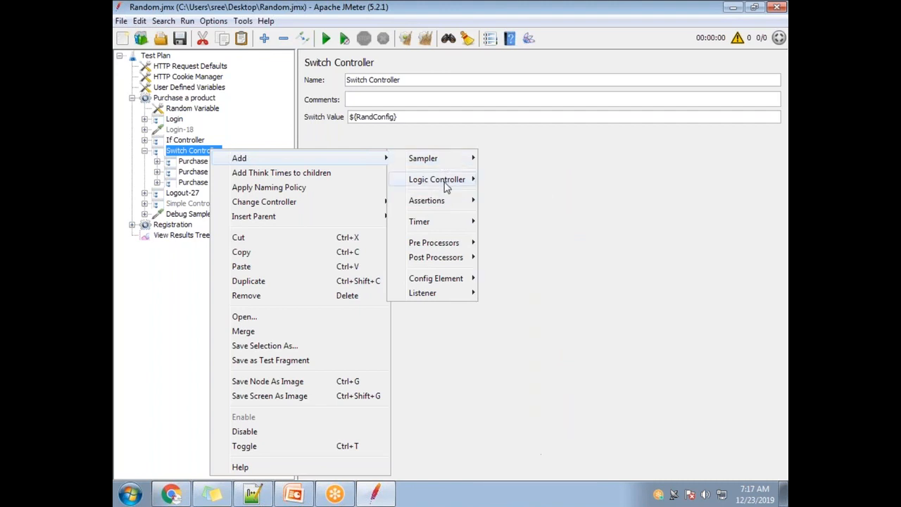
mouse_move(446, 184)
click(508, 180)
drag(198, 202, 203, 161)
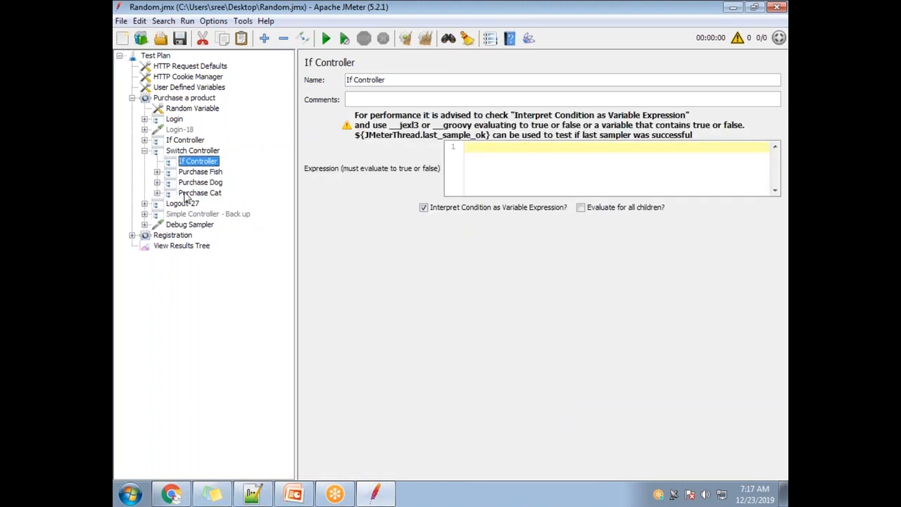
Step: Disable the existing If Controller located directly above the Switch Controller in Purchase a product
click(175, 141)
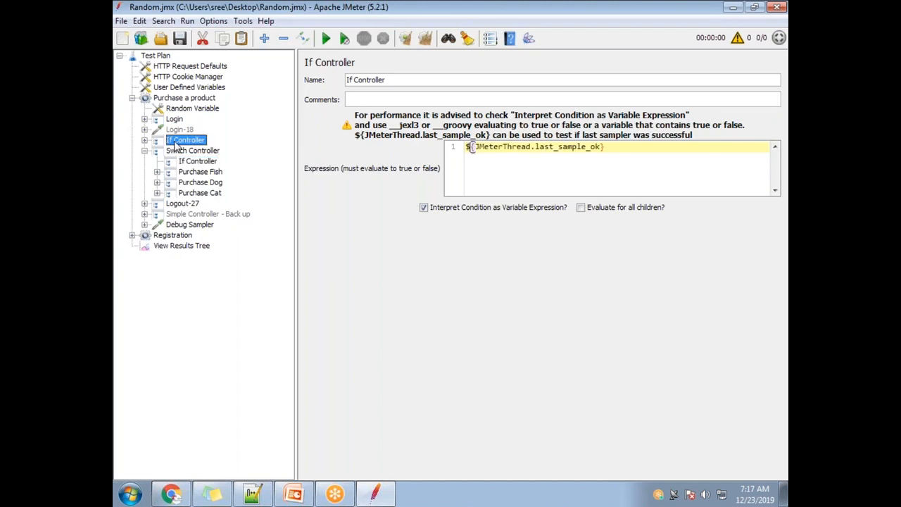
right_click(175, 141)
click(260, 422)
Step: Nest the Purchase Fish controller inside the new If Controller under the Switch Controller
click(186, 162)
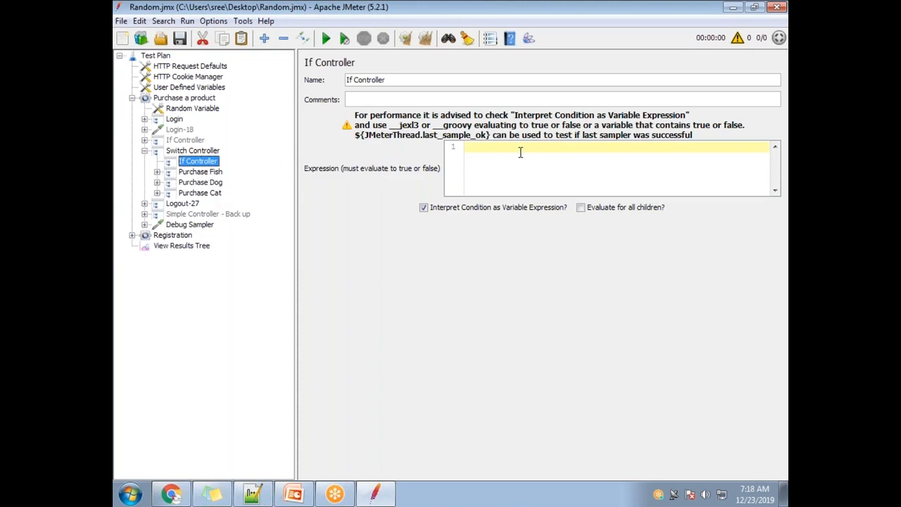
click(194, 173)
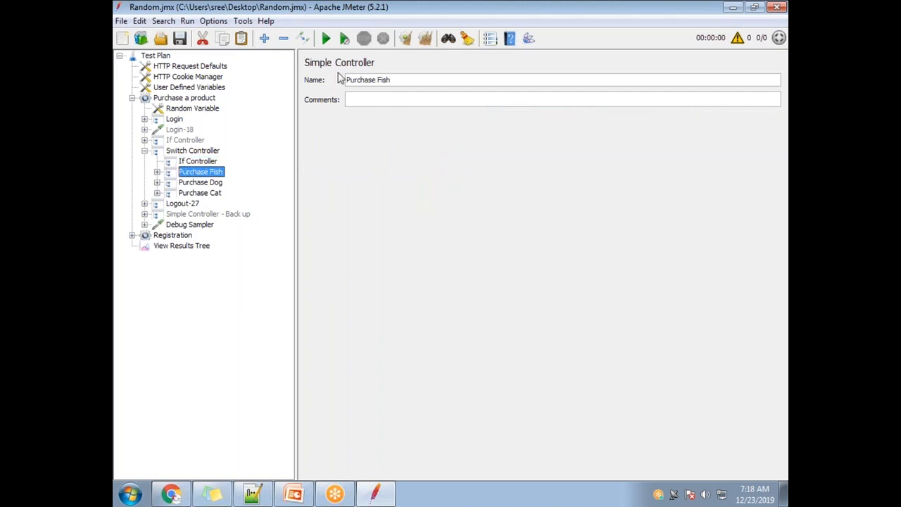
drag(188, 173, 206, 163)
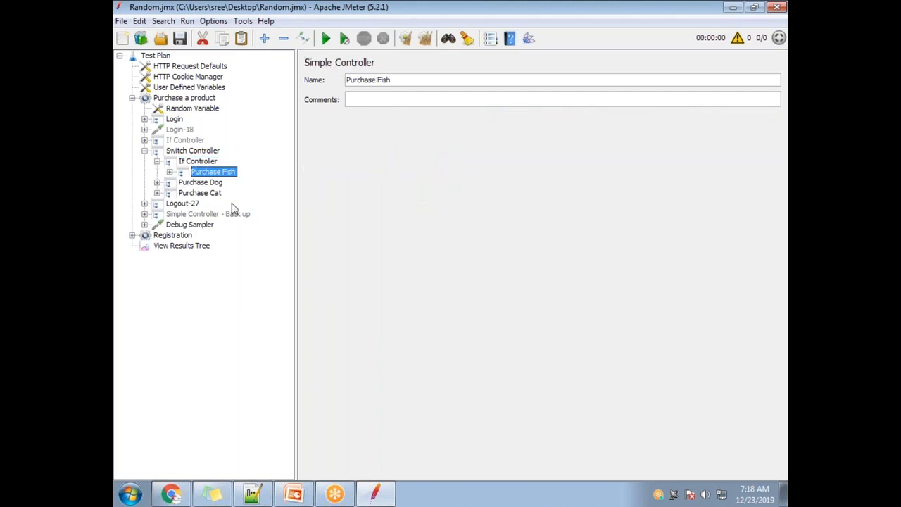
click(198, 162)
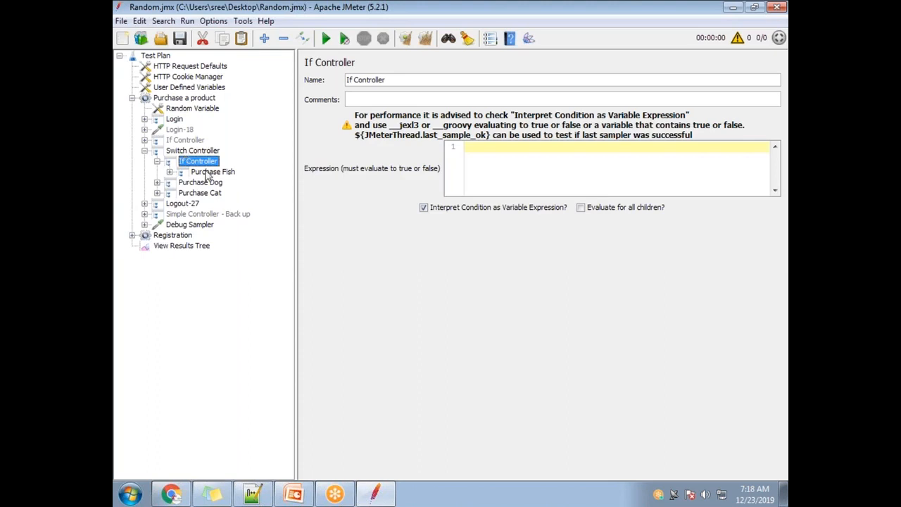
Step: Move Purchase Fish back directly under the Switch Controller and remove the empty If Controller
drag(200, 175, 197, 150)
click(198, 161)
key(Delete)
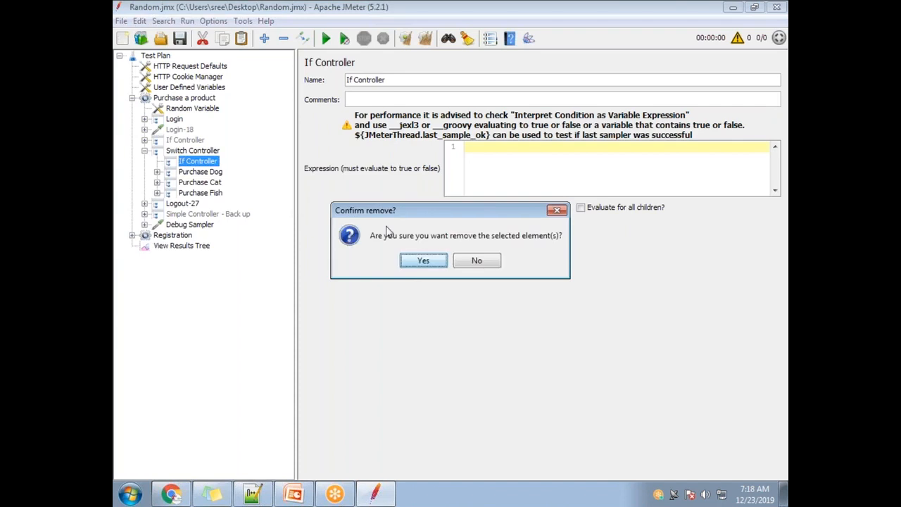
click(415, 261)
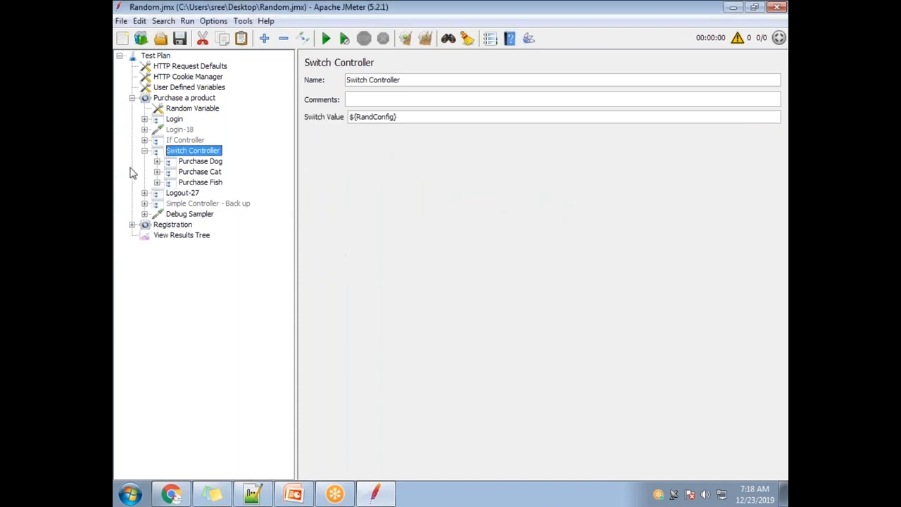
Step: Change the Switch Controller into an If Controller, keeping its three purchase controllers as children
right_click(216, 158)
mouse_move(316, 209)
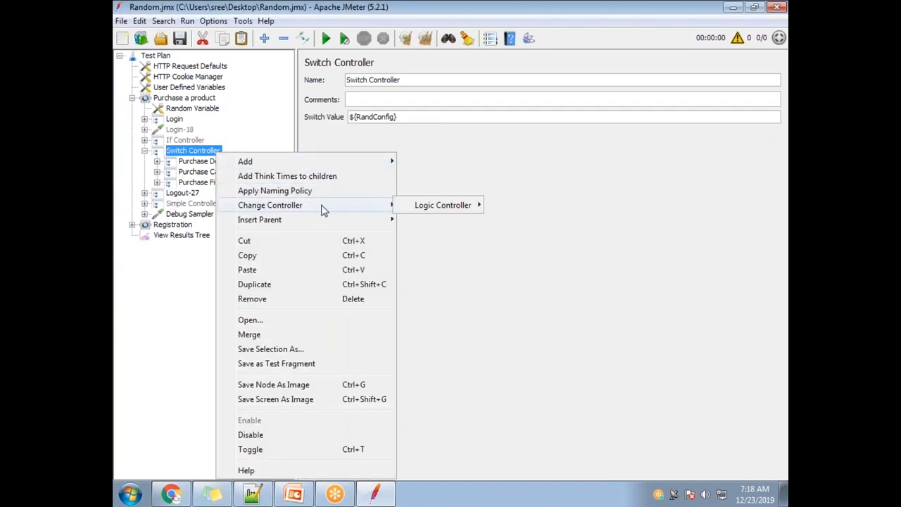
mouse_move(436, 207)
click(521, 205)
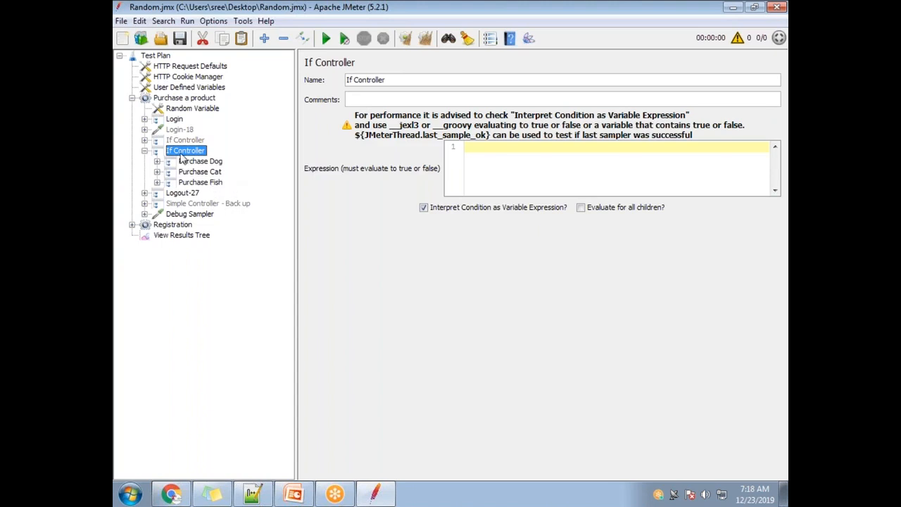
Step: Examine the Login controller, the Login-18 request and the enabled If Controller under Purchase a product
click(182, 131)
click(182, 120)
click(182, 130)
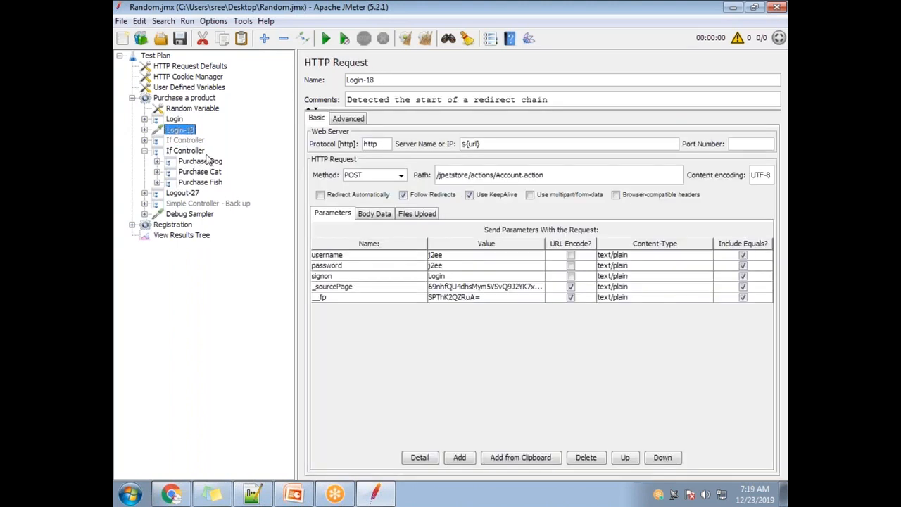
click(180, 120)
click(181, 131)
click(187, 151)
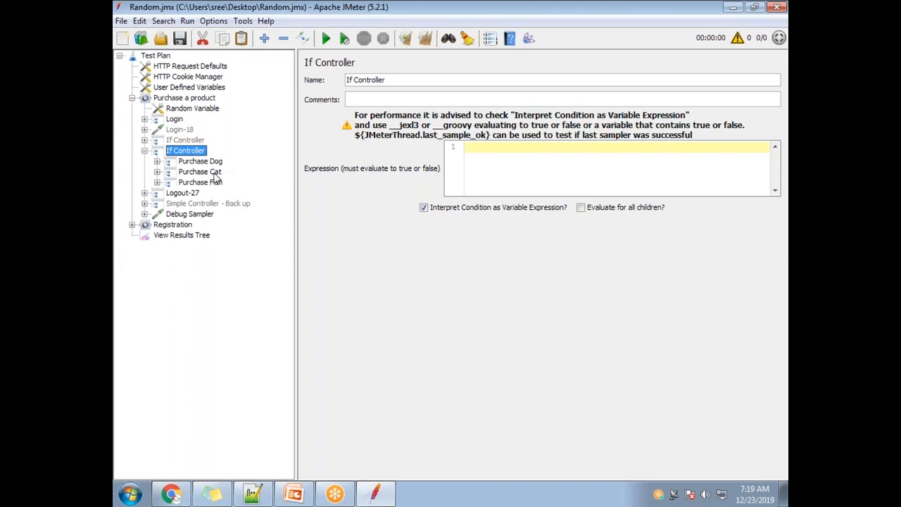
Step: Disable the Registration thread group
click(176, 225)
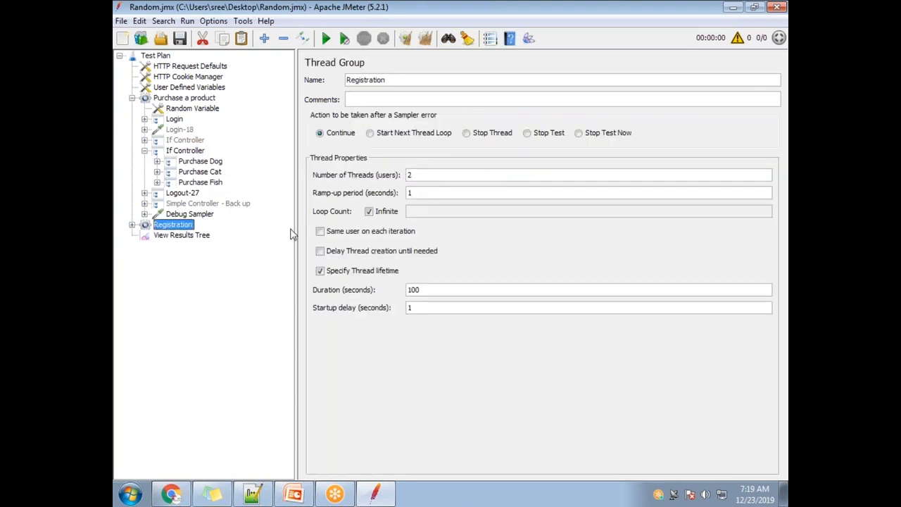
right_click(181, 228)
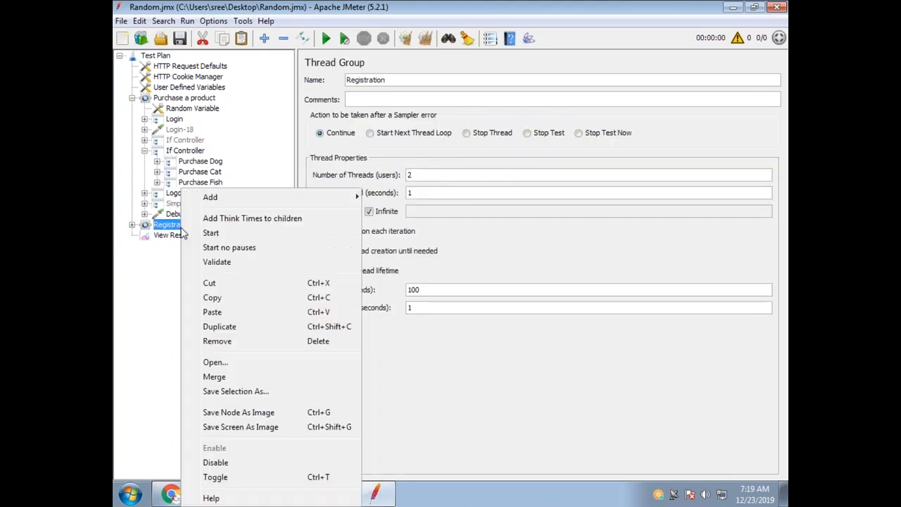
click(239, 463)
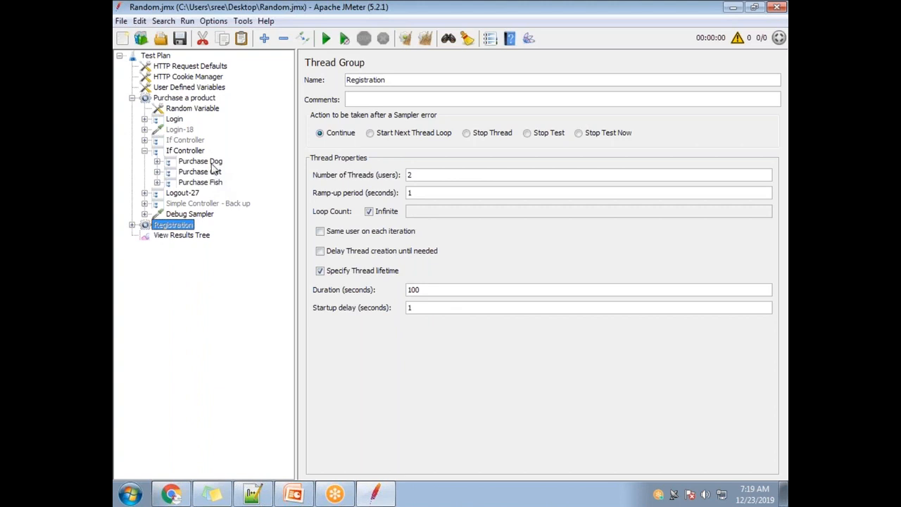
Step: Enter Count = 10 as the expression of the enabled If Controller and select the whole expression
click(191, 153)
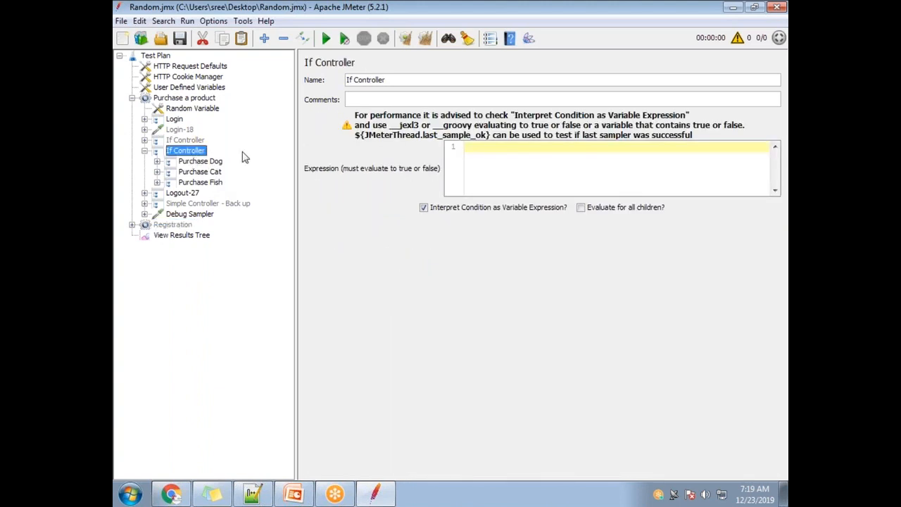
click(489, 153)
drag(520, 151, 448, 149)
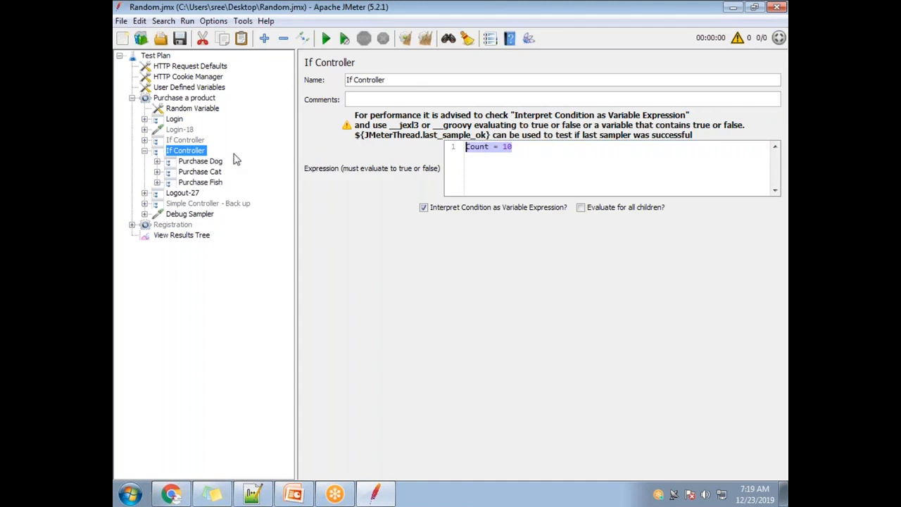
Step: Delete the variables Var1, Var2 and Var3 from the User Defined Variables element
click(216, 88)
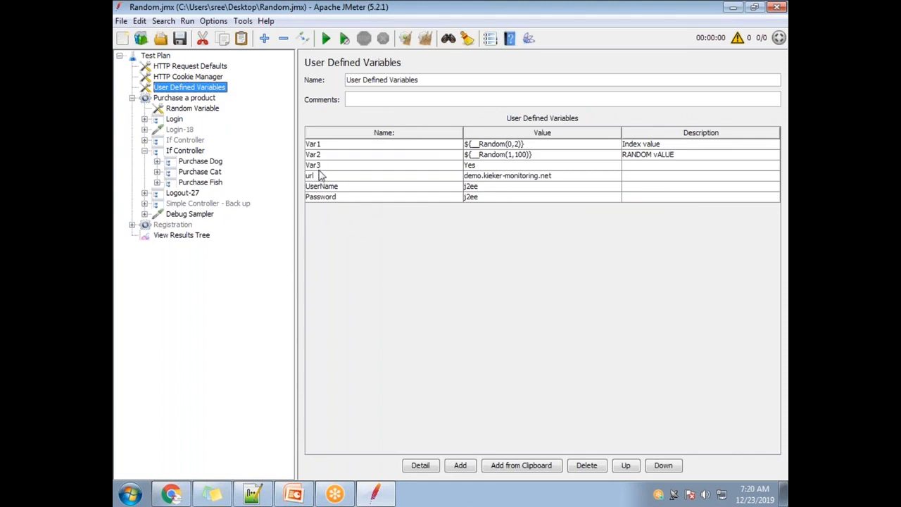
click(327, 145)
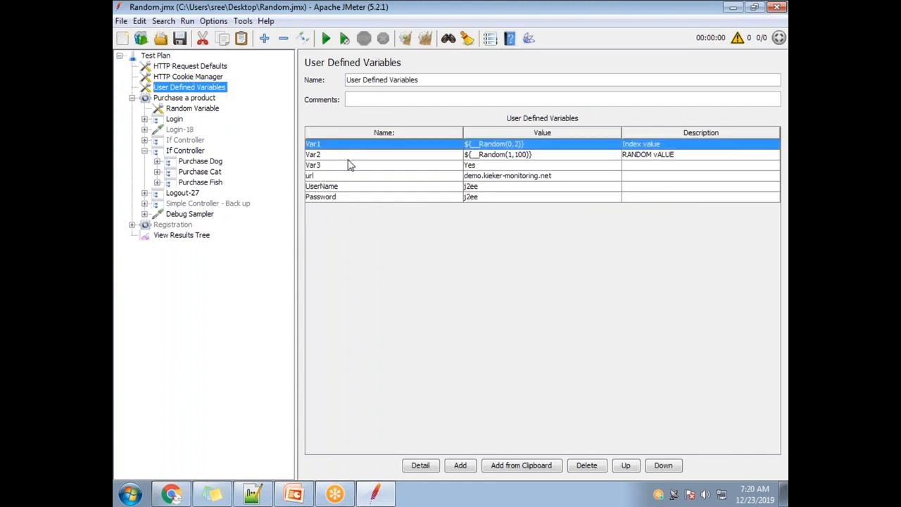
click(421, 466)
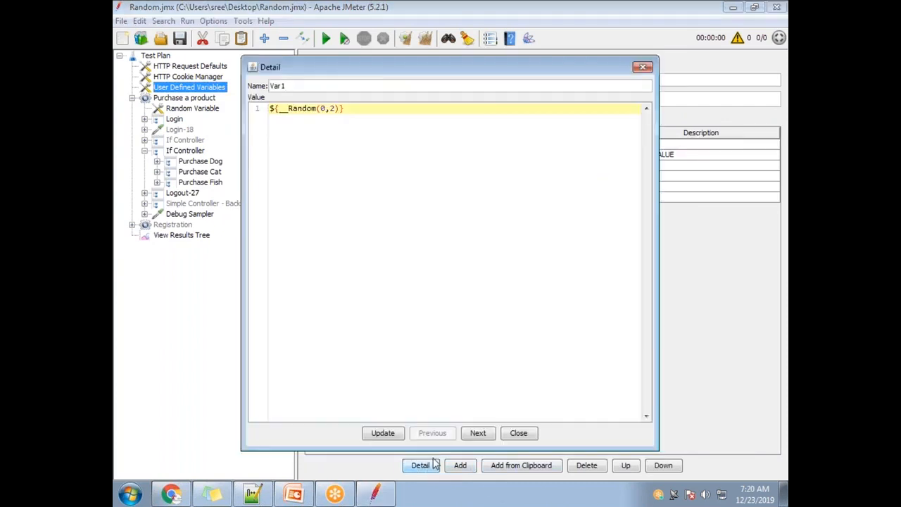
key(Escape)
click(590, 465)
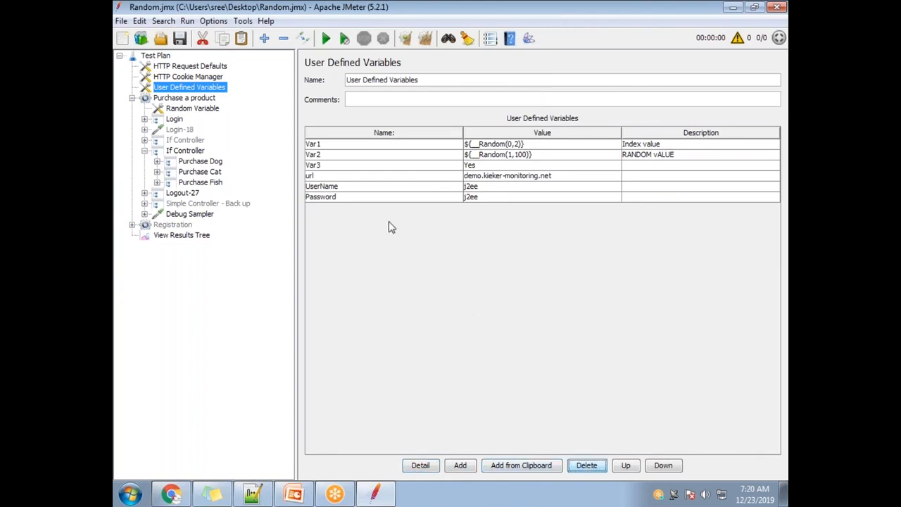
click(354, 145)
click(585, 466)
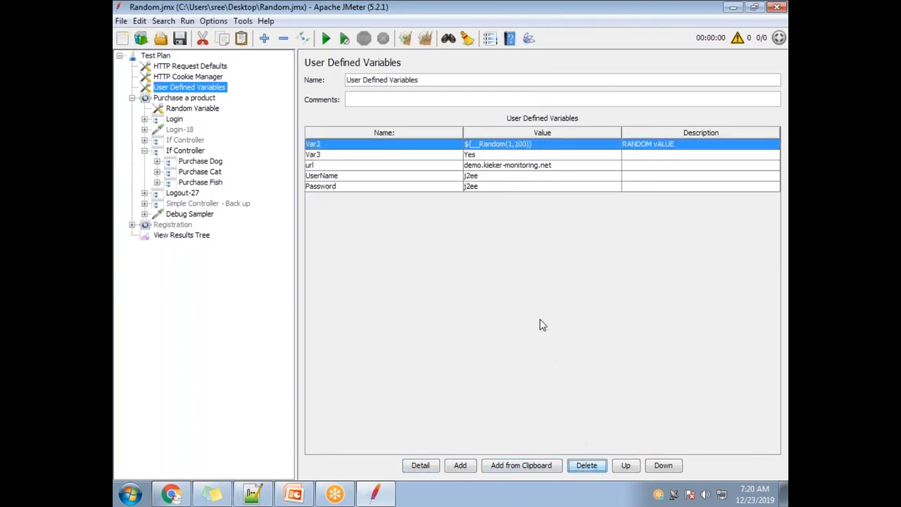
click(581, 466)
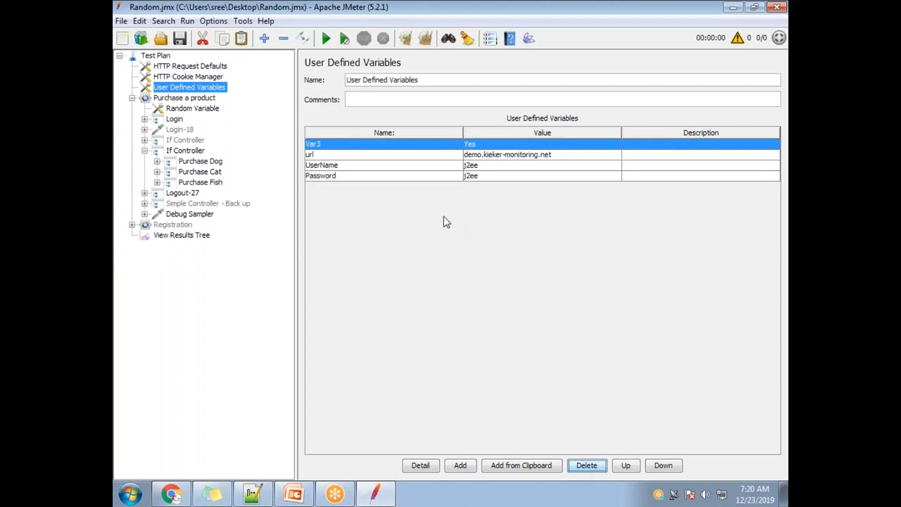
click(581, 468)
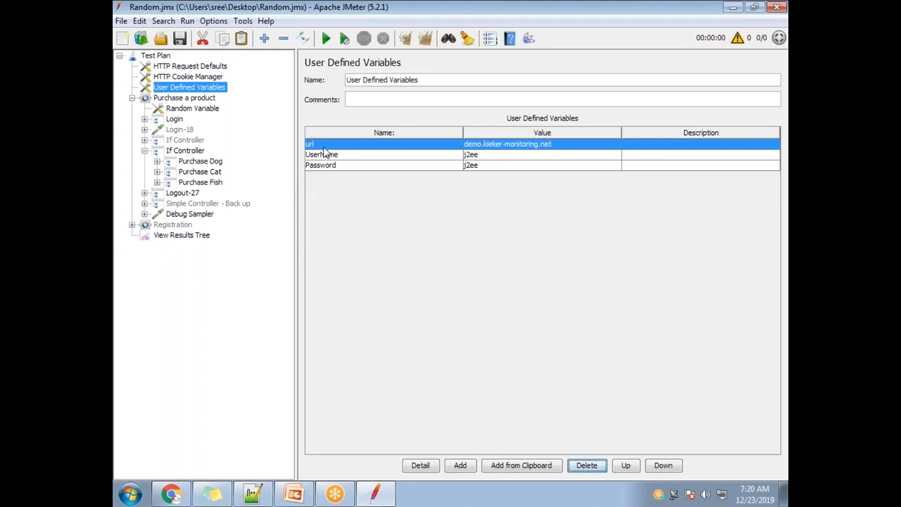
Step: Examine the url and UserName entries and their values in the User Defined Variables element
double_click(565, 145)
drag(565, 144, 393, 166)
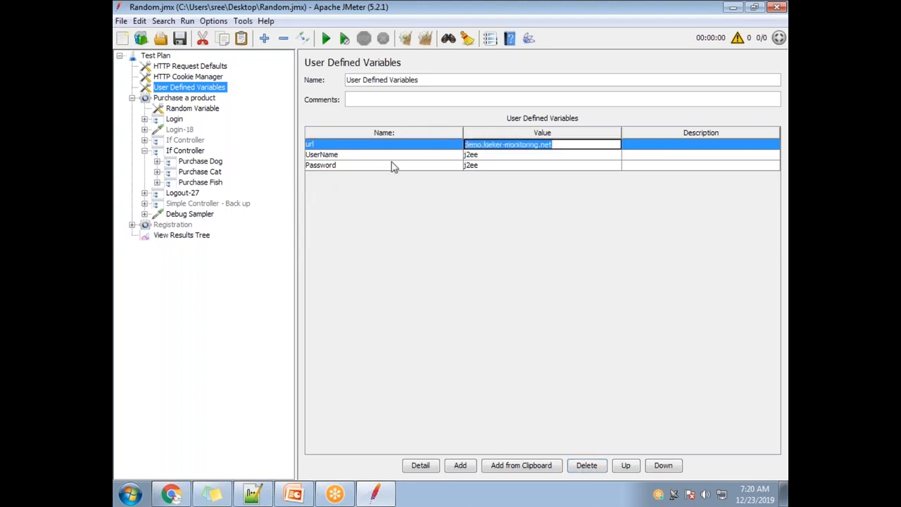
click(360, 157)
click(514, 147)
double_click(502, 155)
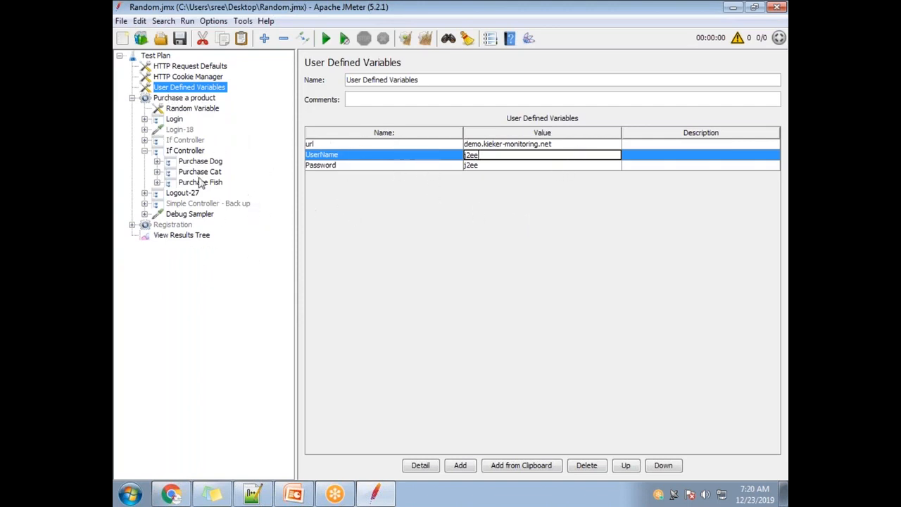
right_click(156, 56)
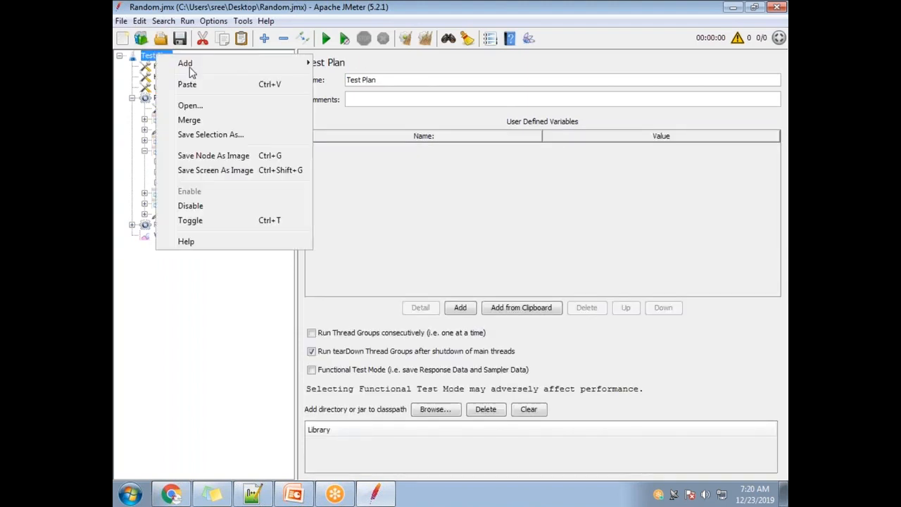
mouse_move(188, 65)
mouse_move(395, 205)
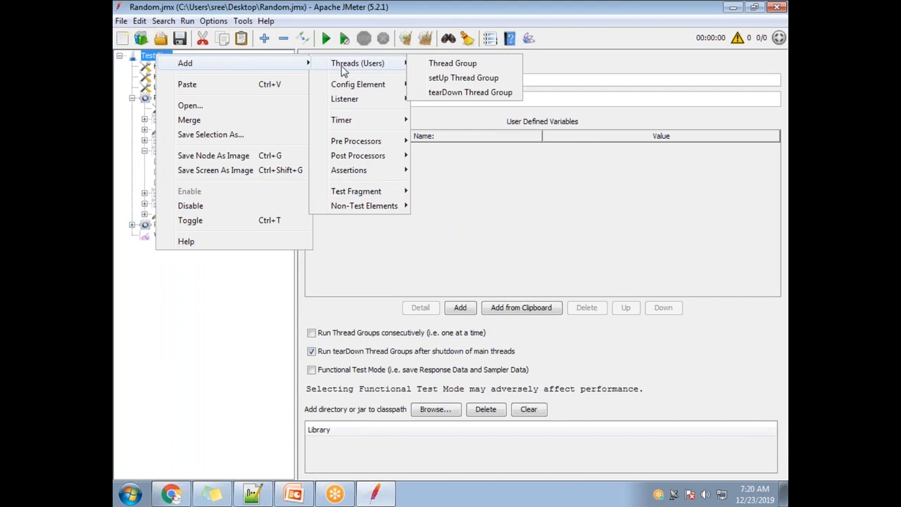
click(114, 129)
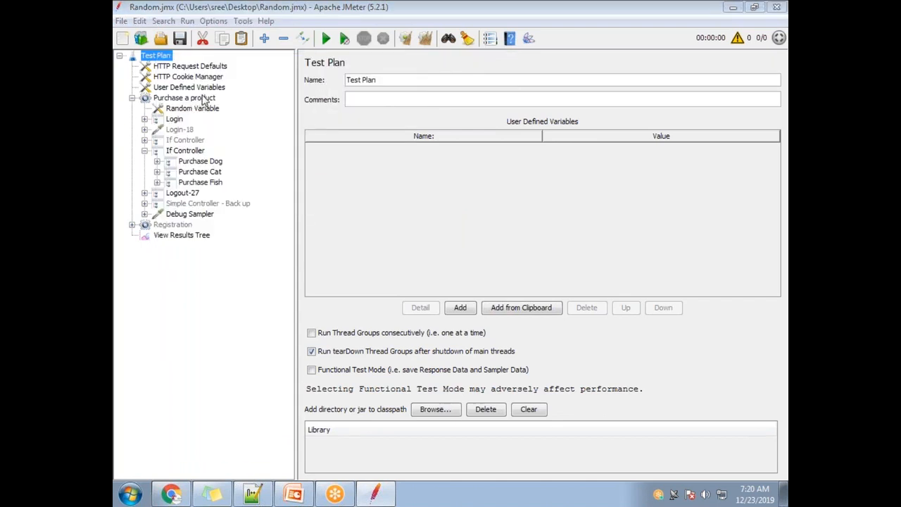
Step: Add a second User Defined Variables element to the Test Plan and place it directly above the Purchase a product thread group
right_click(166, 56)
mouse_move(220, 76)
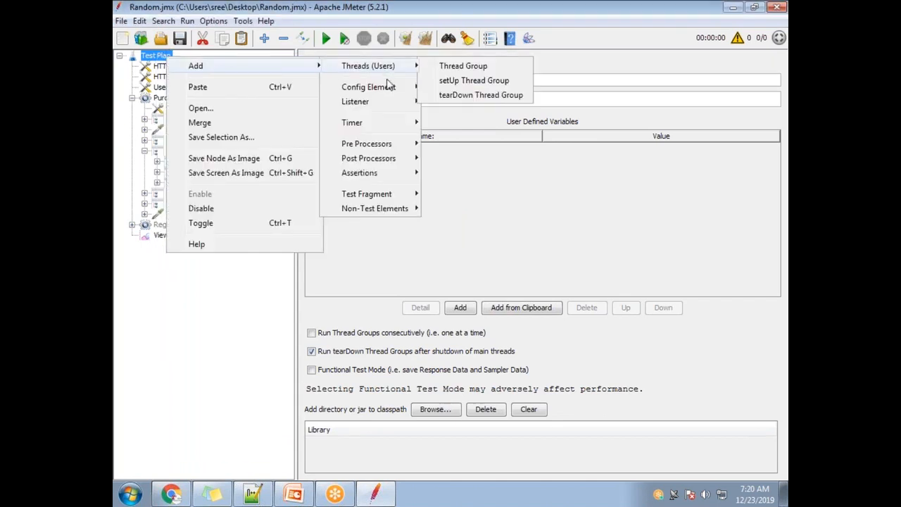
mouse_move(383, 88)
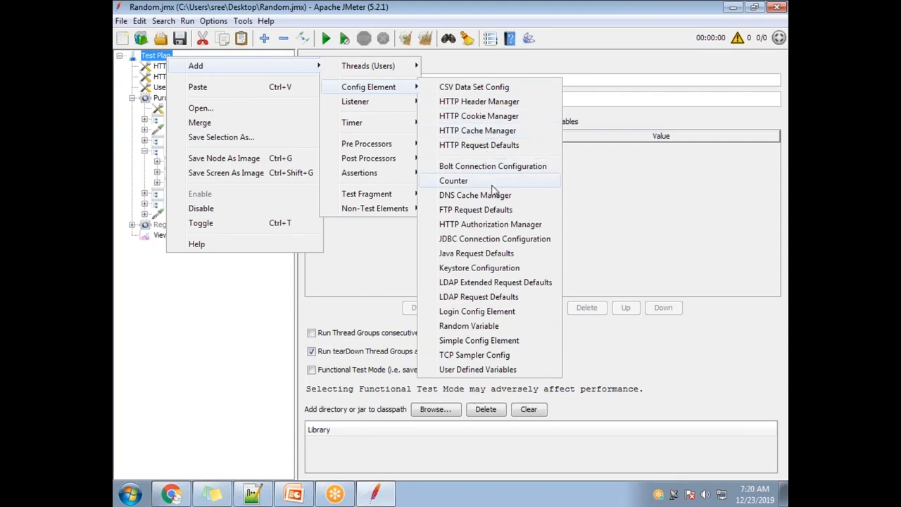
click(477, 369)
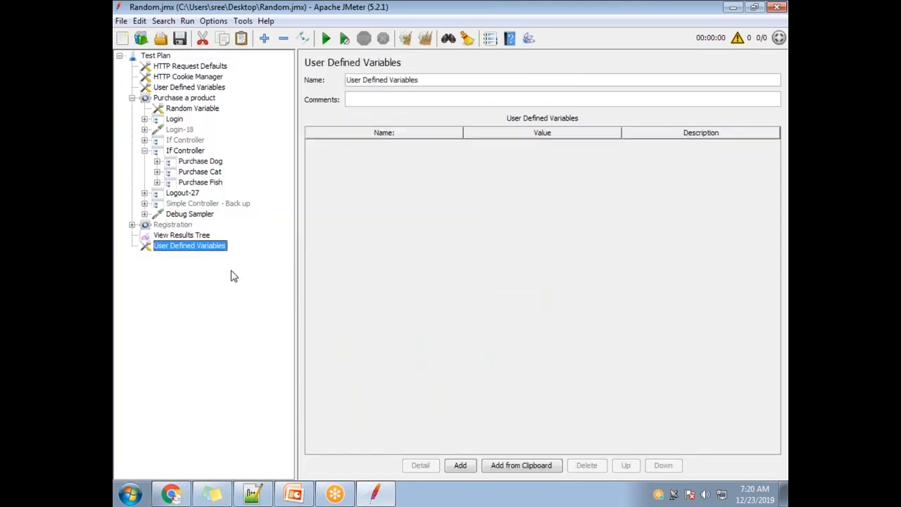
drag(204, 98, 204, 99)
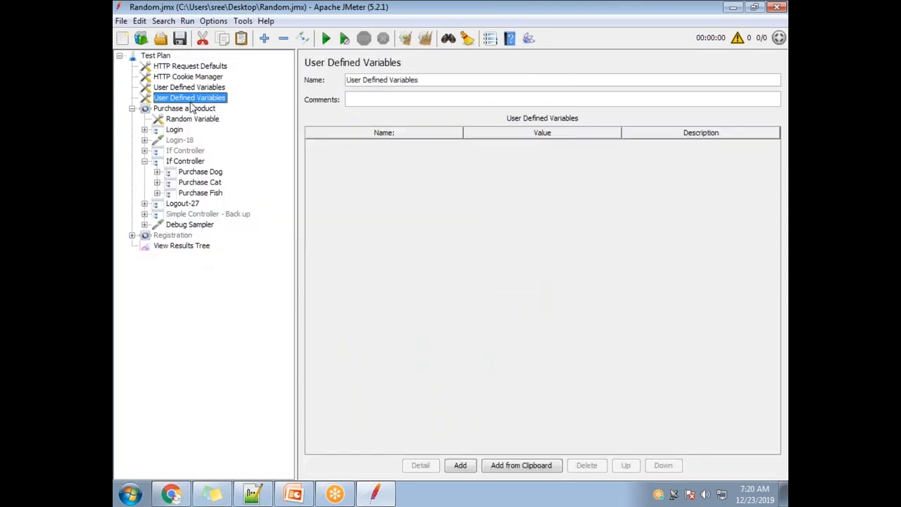
Step: Add a variable named Count with the value 15 to the new User Defined Variables element
click(462, 466)
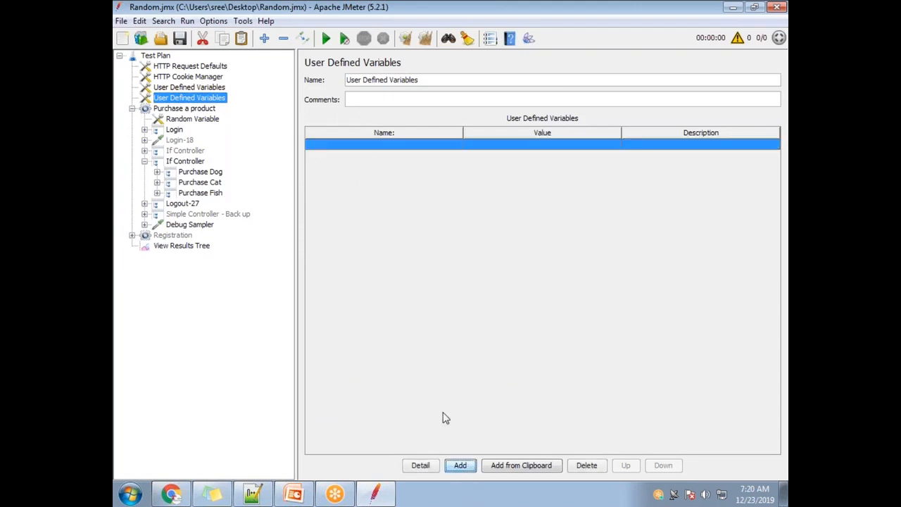
double_click(358, 145)
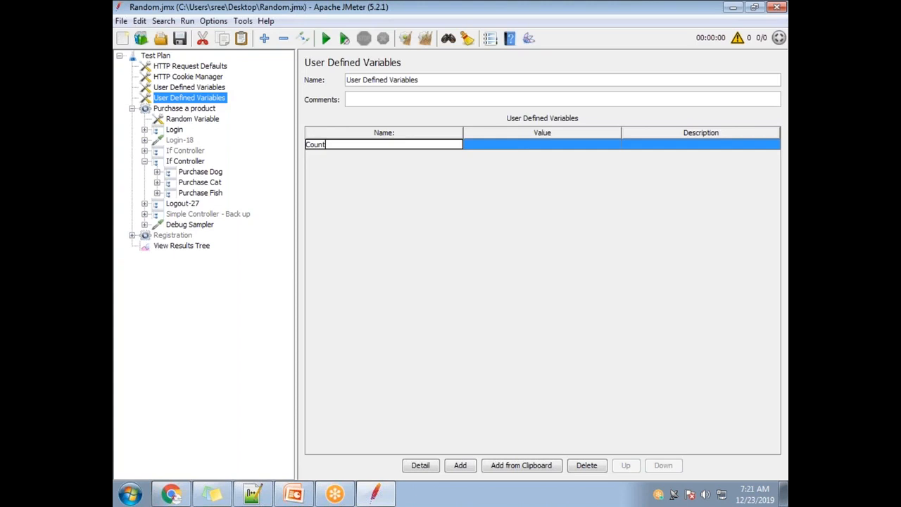
double_click(514, 145)
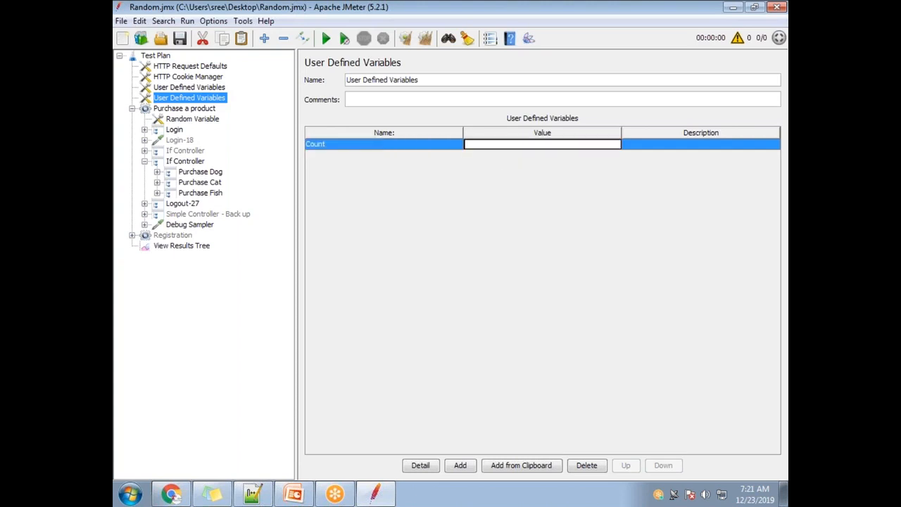
text(15)
double_click(356, 146)
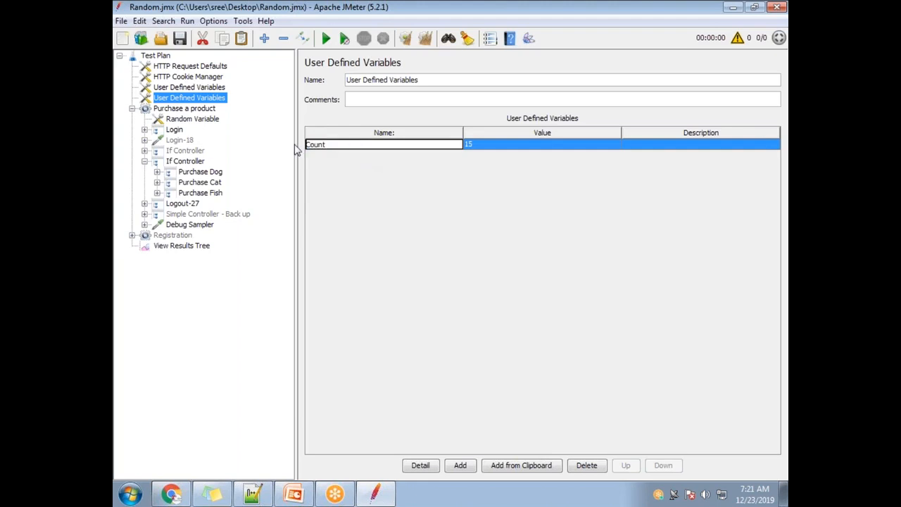
drag(336, 145, 307, 144)
Step: Change the expression of the enabled If Controller to Count = 15
click(185, 162)
double_click(475, 146)
click(492, 176)
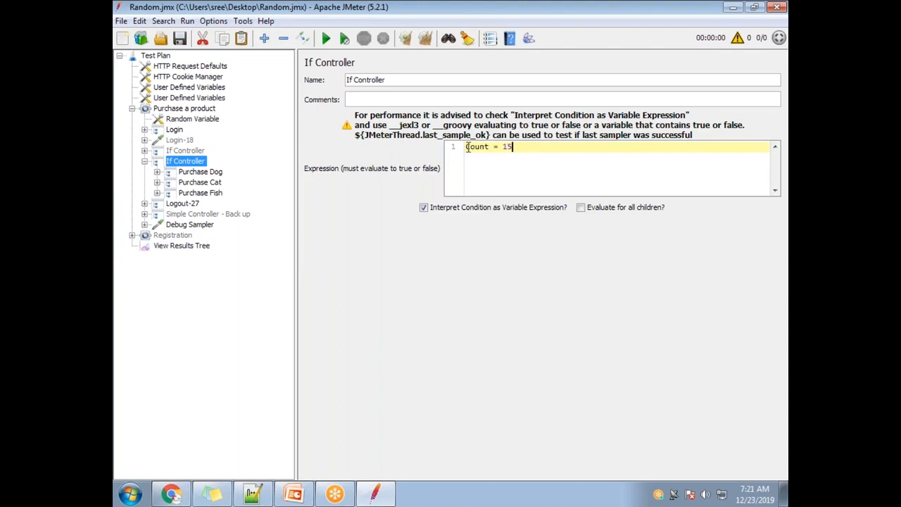
drag(467, 146, 567, 232)
key(Home)
text(if)
drag(480, 146, 464, 147)
key(Delete)
Step: Compare the enabled If Controller's expression with the Count variable's name and value in the second User Defined Variables element
drag(531, 148, 396, 148)
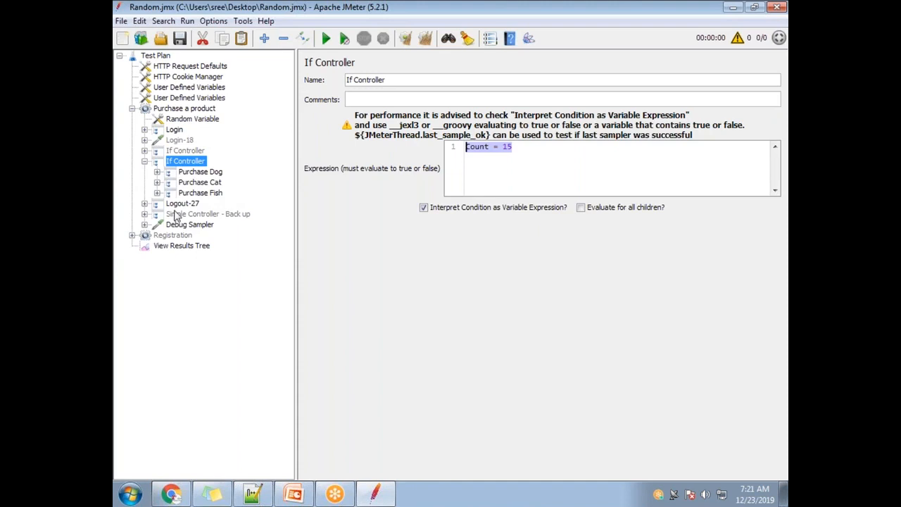
drag(514, 147, 451, 144)
double_click(476, 147)
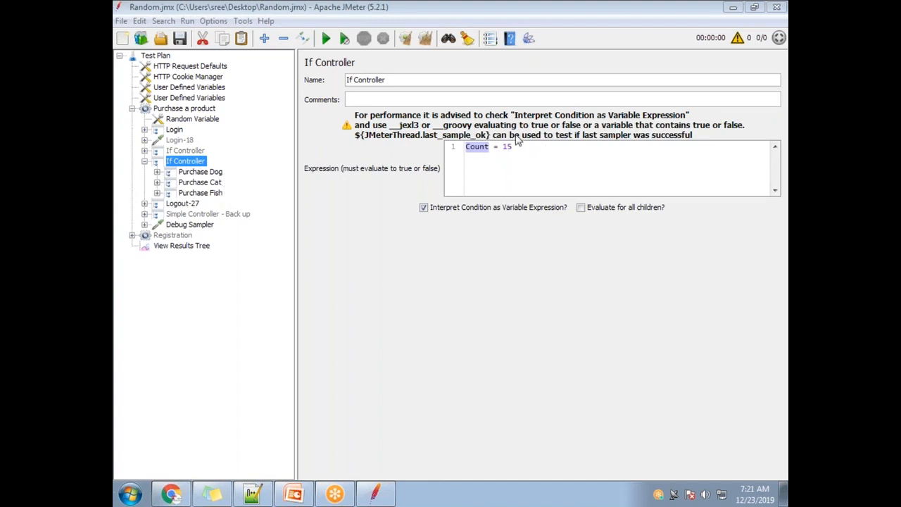
drag(521, 147, 452, 136)
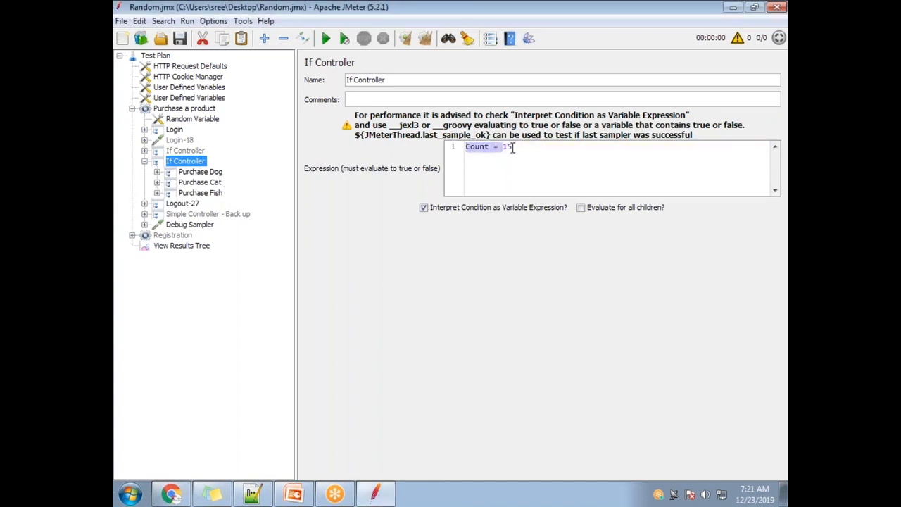
drag(513, 147, 475, 150)
double_click(475, 149)
click(173, 100)
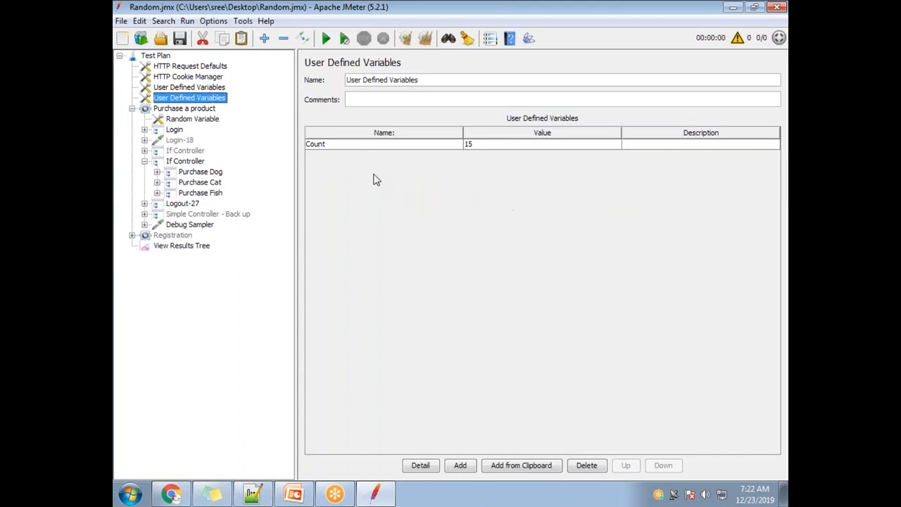
click(331, 145)
click(332, 144)
double_click(505, 145)
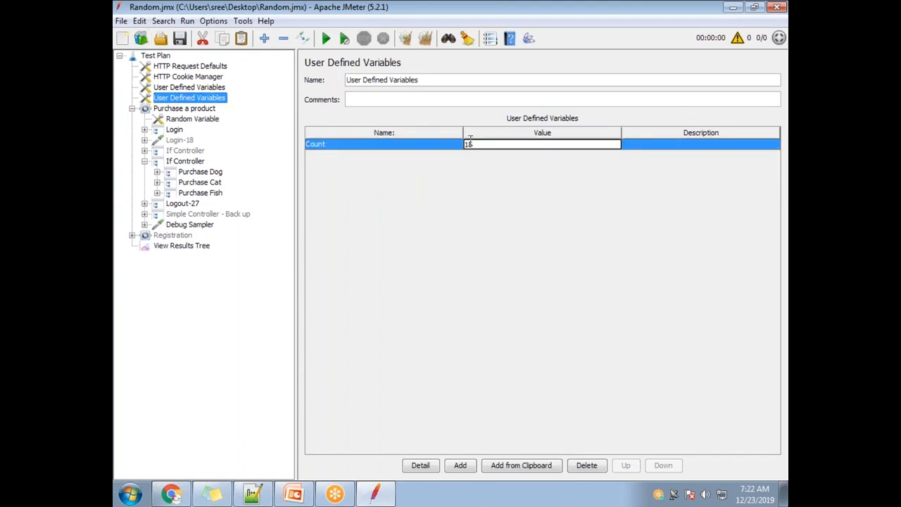
click(185, 162)
drag(543, 150, 423, 144)
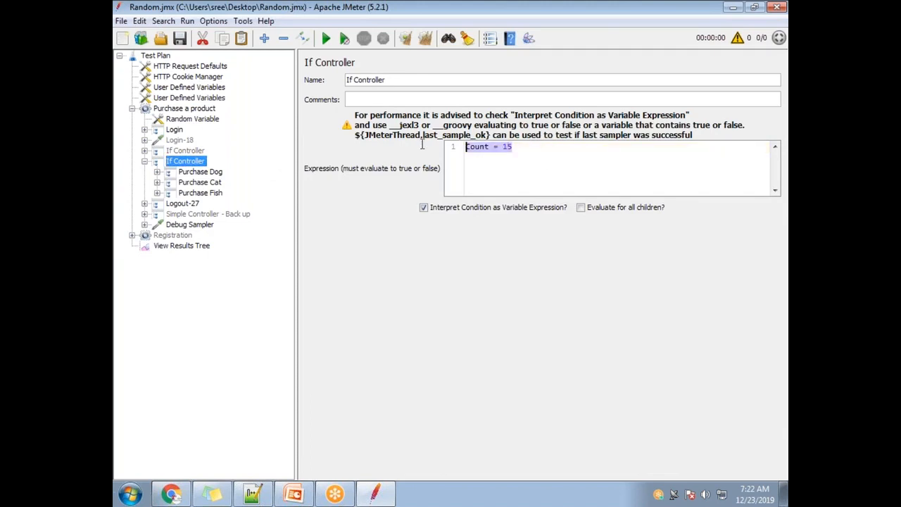
click(548, 20)
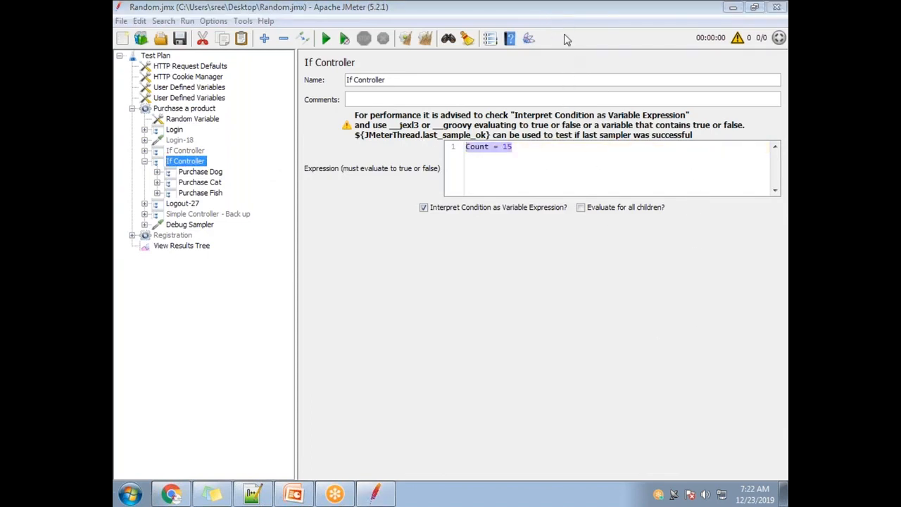
Step: Turn Count into a variable reference so the If Controller's expression reads ${Count} = 15
click(486, 148)
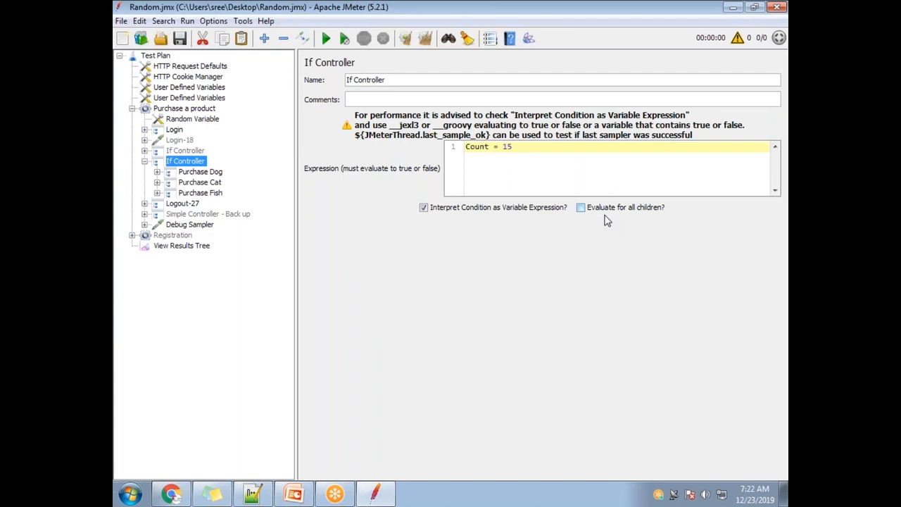
text(})
key(Home)
text({$)
click(569, 153)
drag(569, 152, 448, 144)
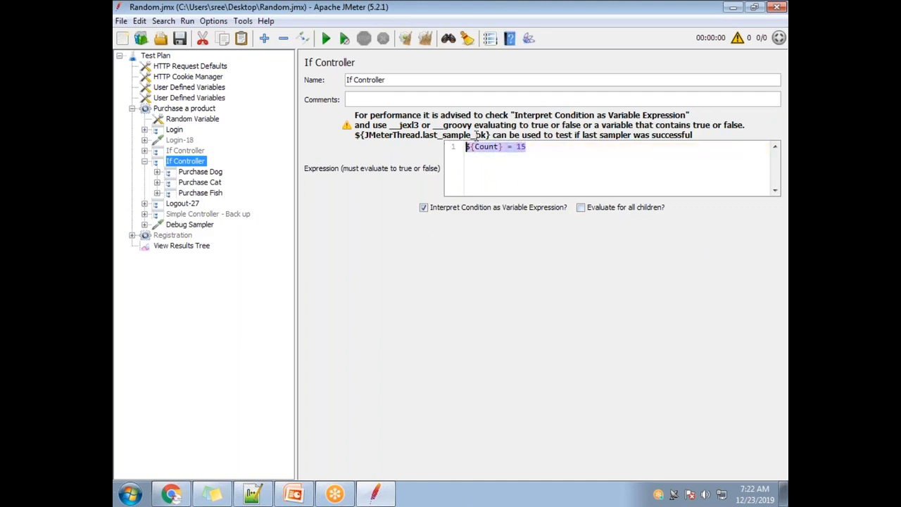
click(550, 21)
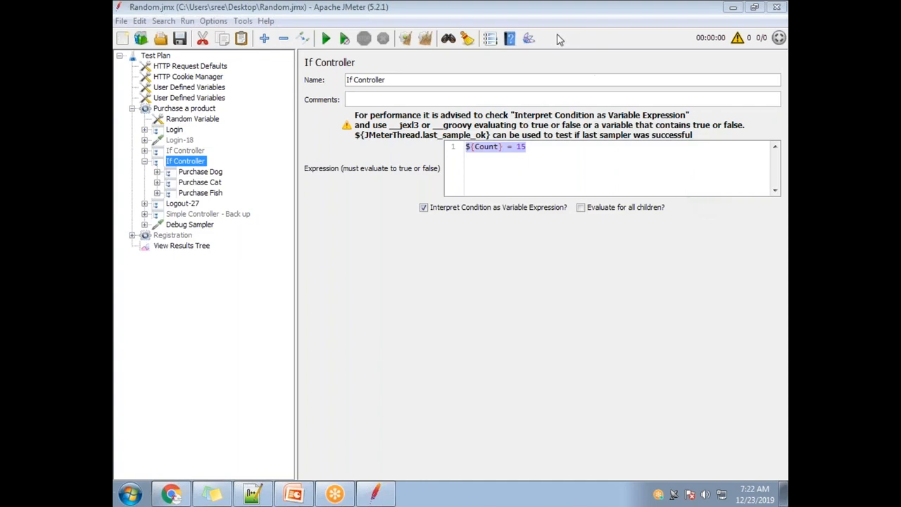
Step: Switch to Notepad++ and write = and == on separate lines below the if block, with two blank lines above them
click(252, 493)
key(BackSpace)
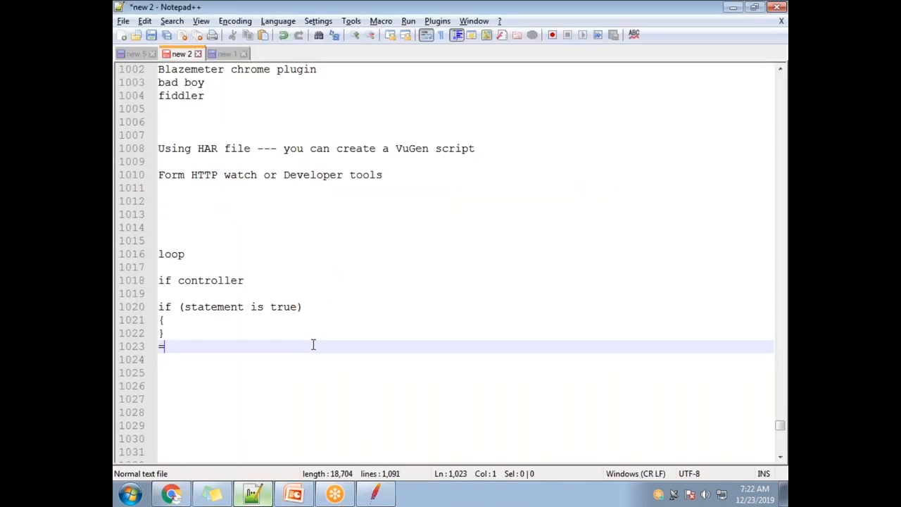
text(=)
key(Return)
text(==)
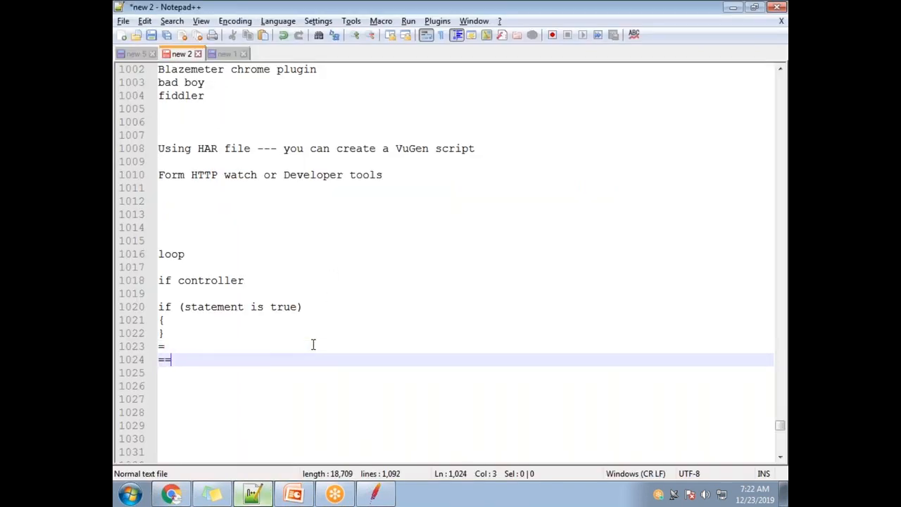
key(Up)
key(Return)
key(Return)
key(Down)
key(Up)
key(Down)
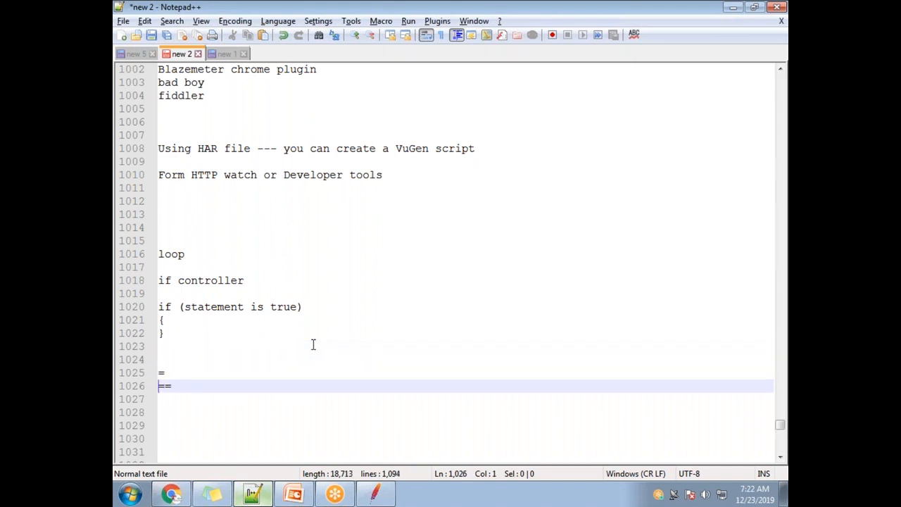
Step: Annotate the single = line in the notes with ---> Assign some value
key(Up)
key(End)
text(--->)
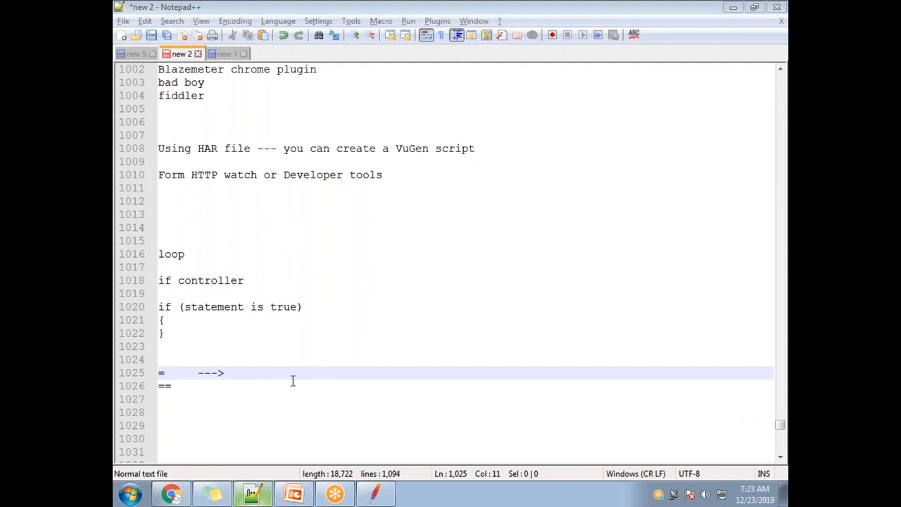
text(As)
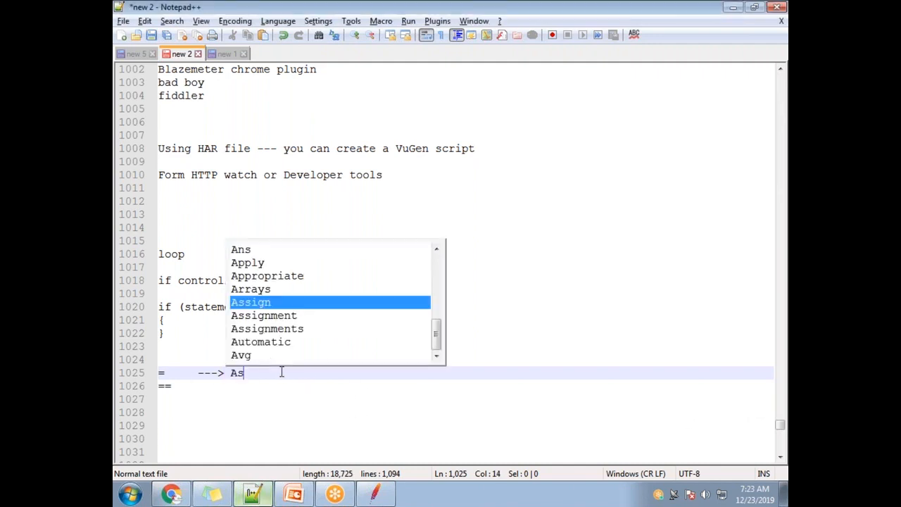
text(sign some )
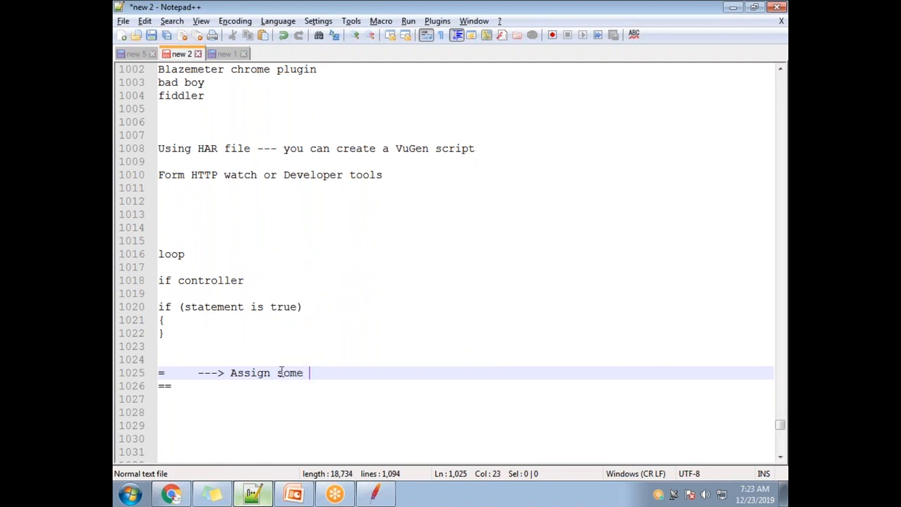
text(value)
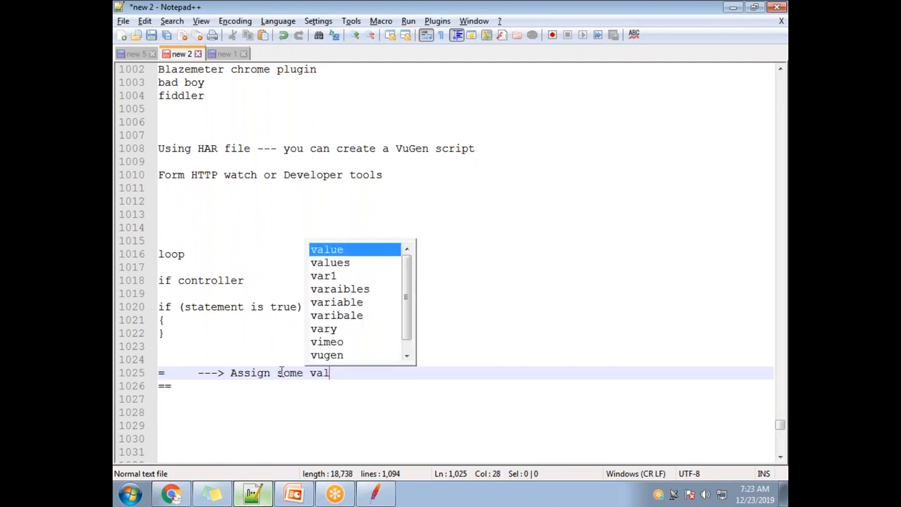
key(Return)
key(Return)
Step: Add the example line iValue = 10 beneath the assignment note and highlight its variable name and value
text(iValue = 10)
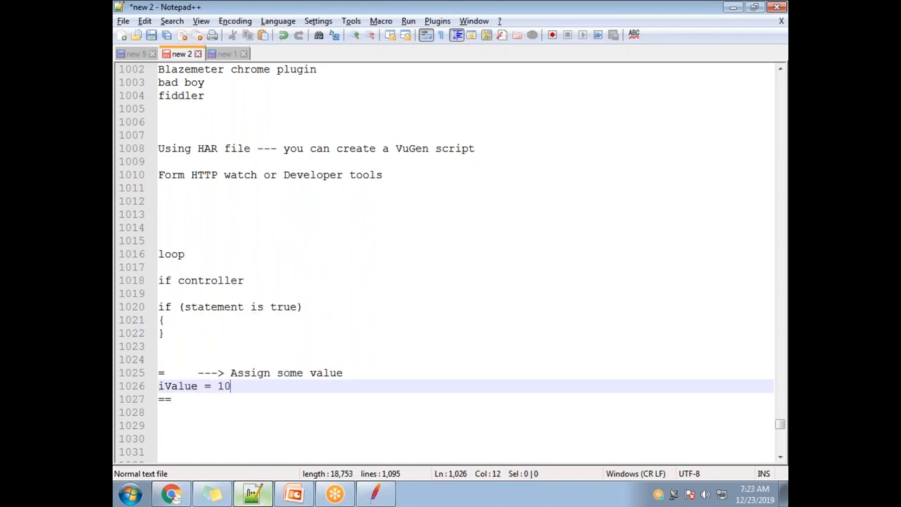
double_click(177, 385)
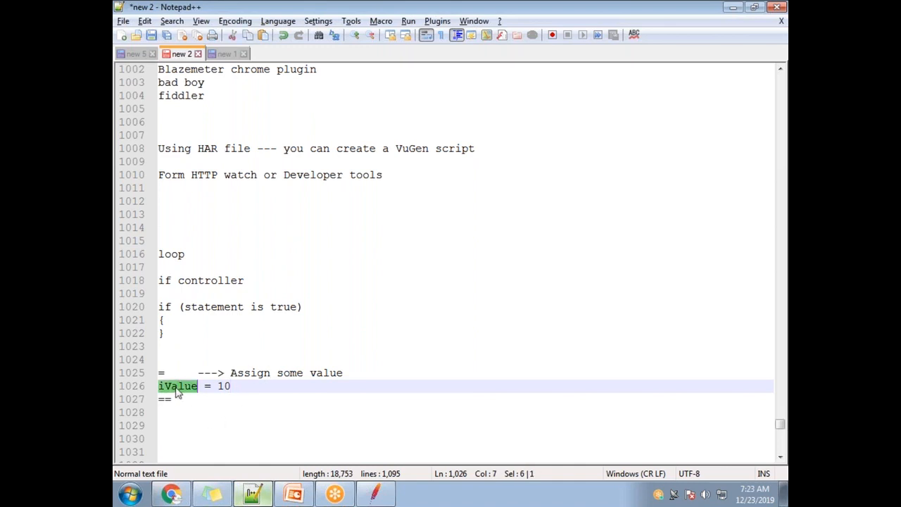
double_click(224, 386)
click(211, 386)
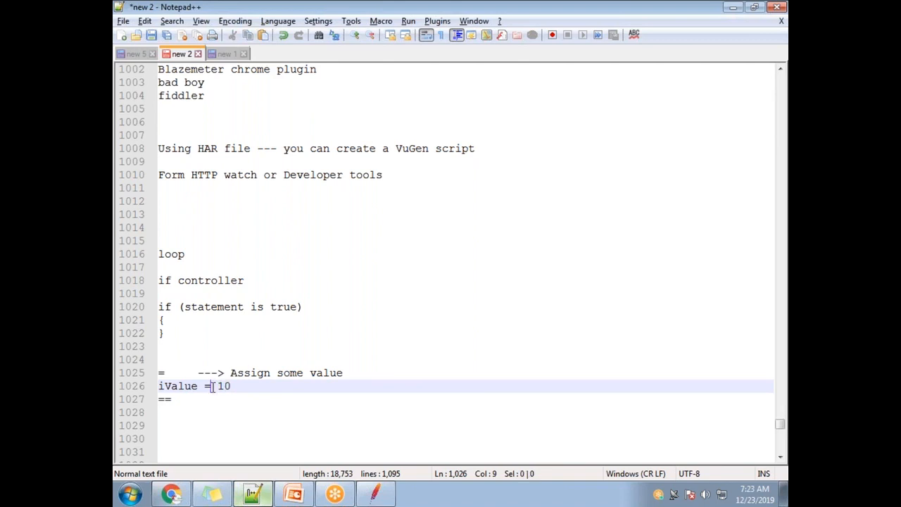
Step: Insert a blank line above the == line in the notes and annotate == with ---> comparision
click(161, 399)
key(Return)
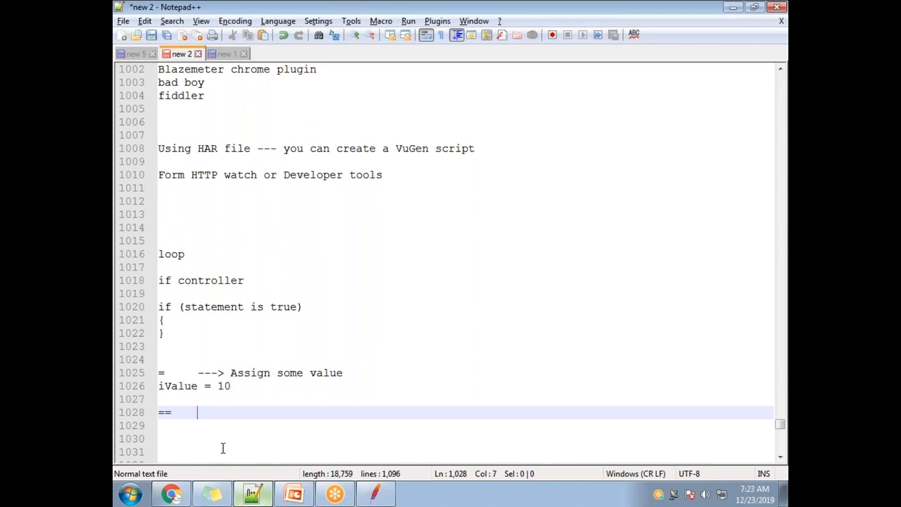
text(---> comparision)
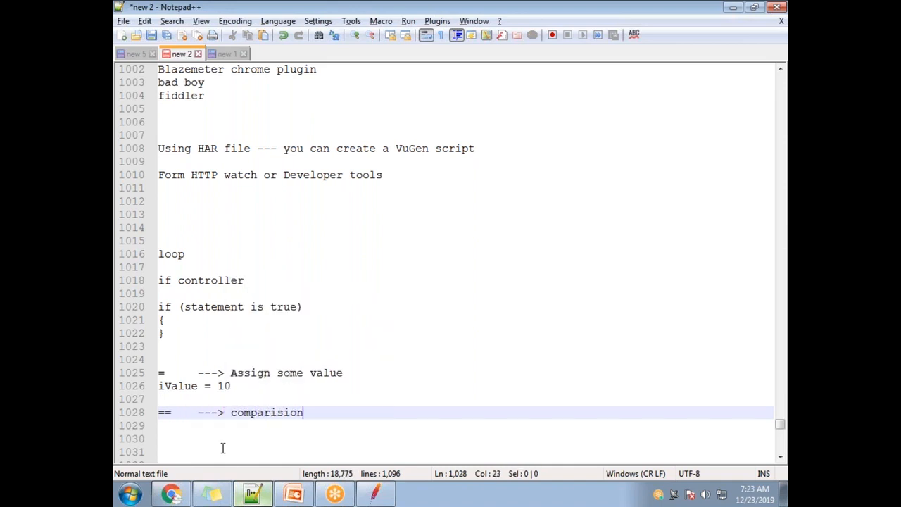
Step: Add the example line iValue == fValue below the comparison note, separated from it by a blank line
key(Return)
key(Return)
text(i)
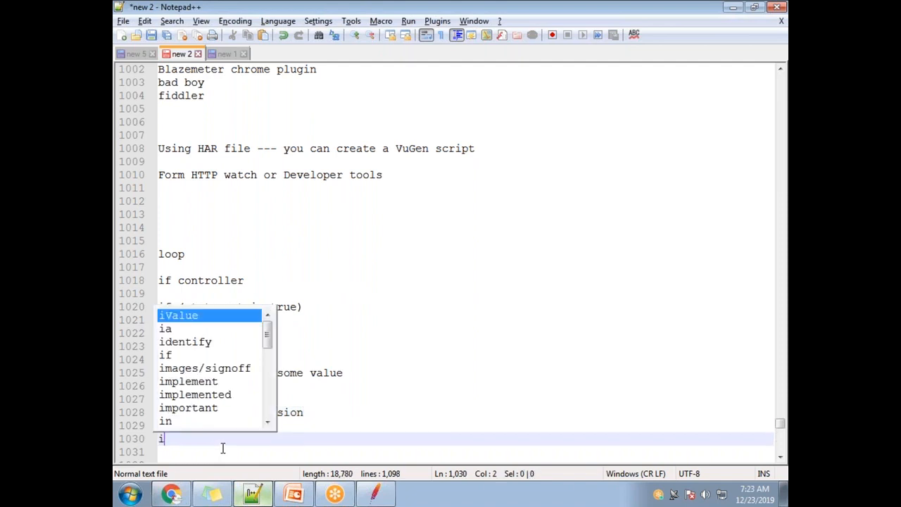
text(Value == )
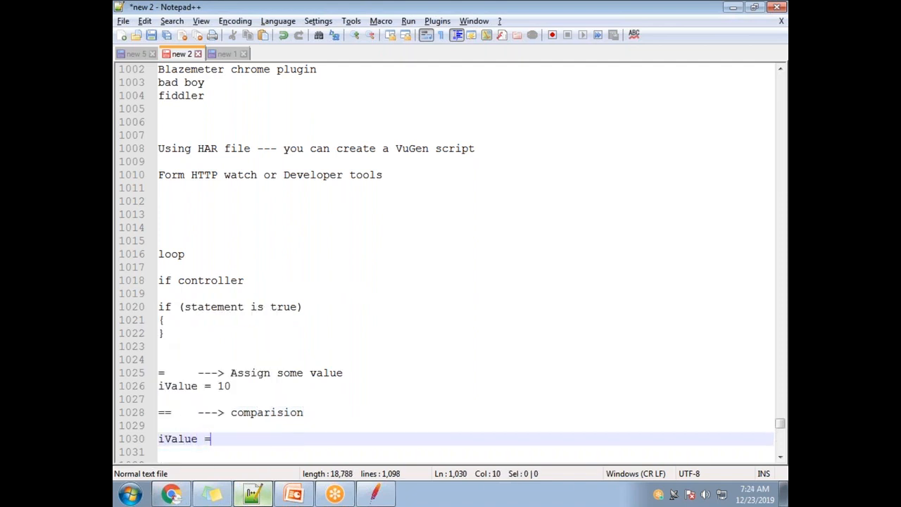
text(fValue)
Step: Highlight the == and = operators and the assignment note in turn to compare the two notations
drag(218, 439, 205, 439)
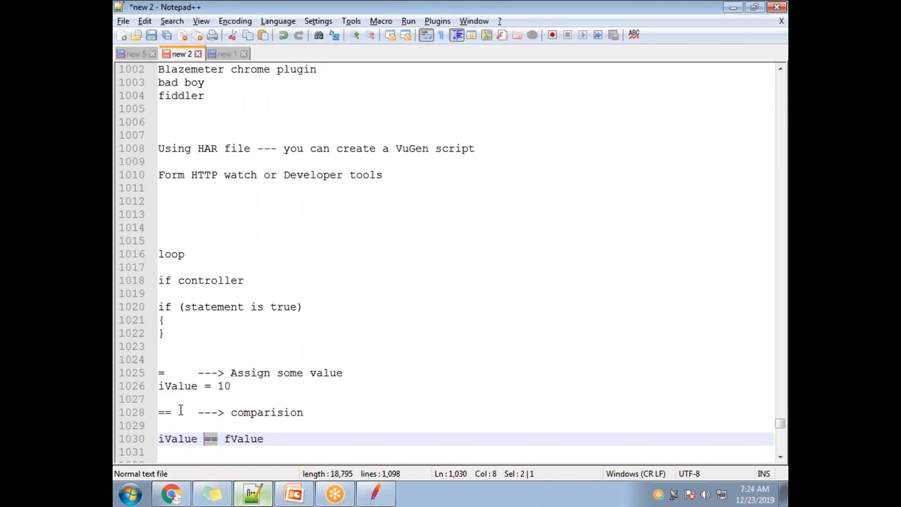
drag(171, 412, 160, 412)
drag(169, 373, 152, 373)
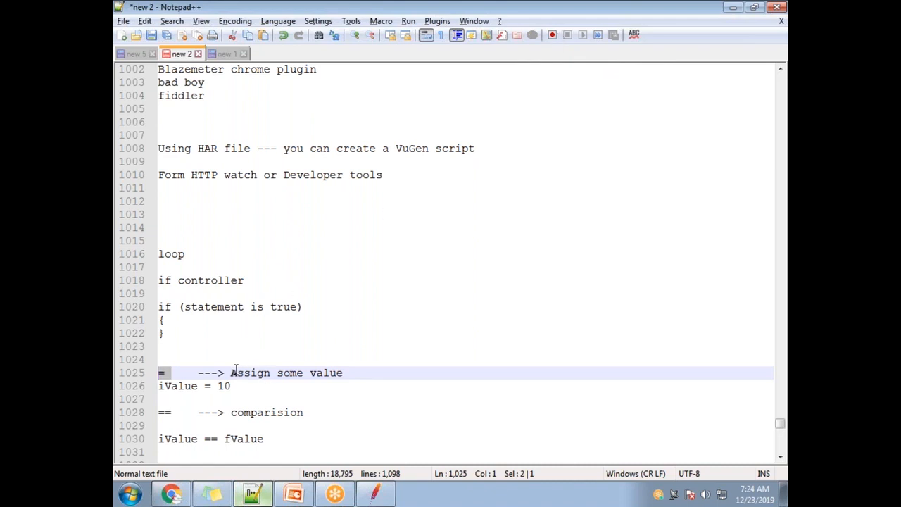
drag(236, 371, 344, 372)
drag(177, 418, 155, 412)
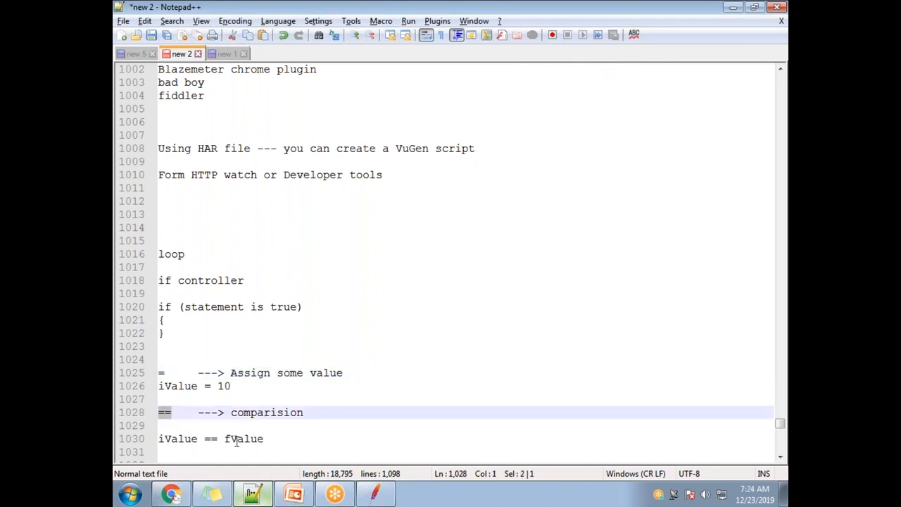
click(557, 47)
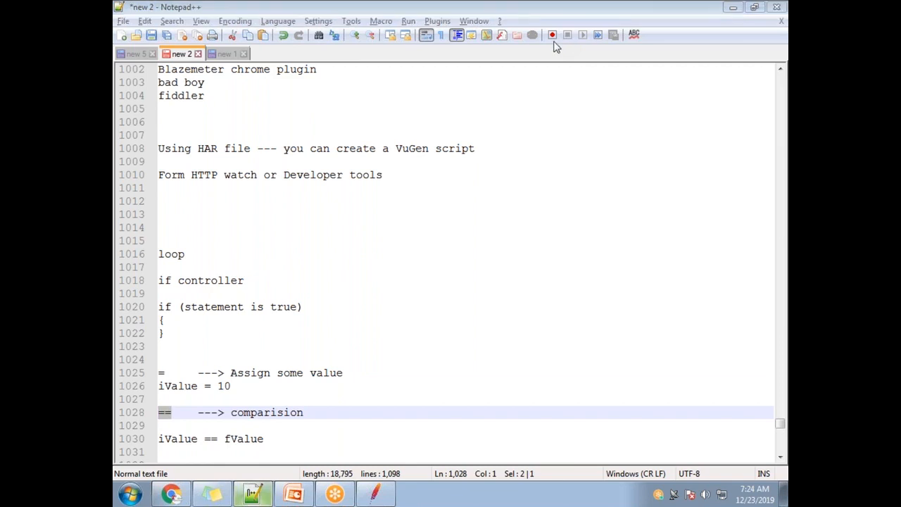
Step: Switch back to JMeter and change the If Controller's operator so the expression reads ${Count} == 15
click(375, 493)
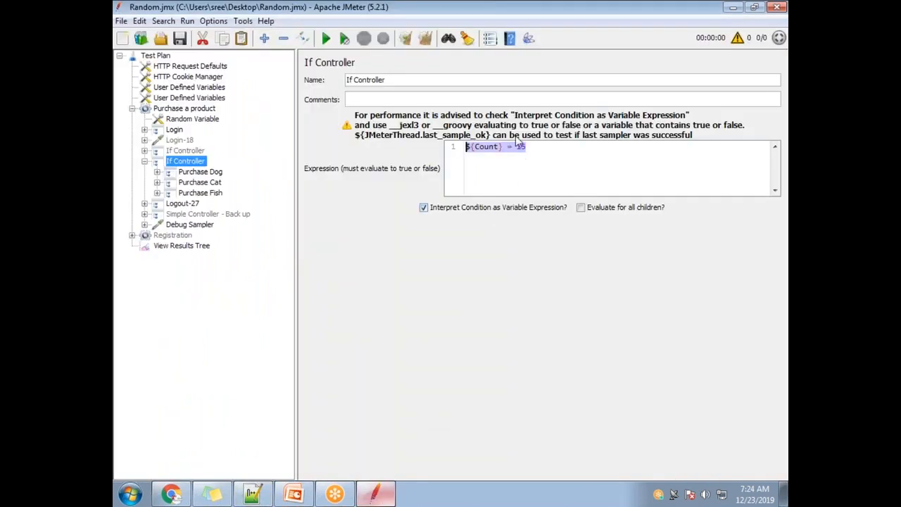
click(508, 153)
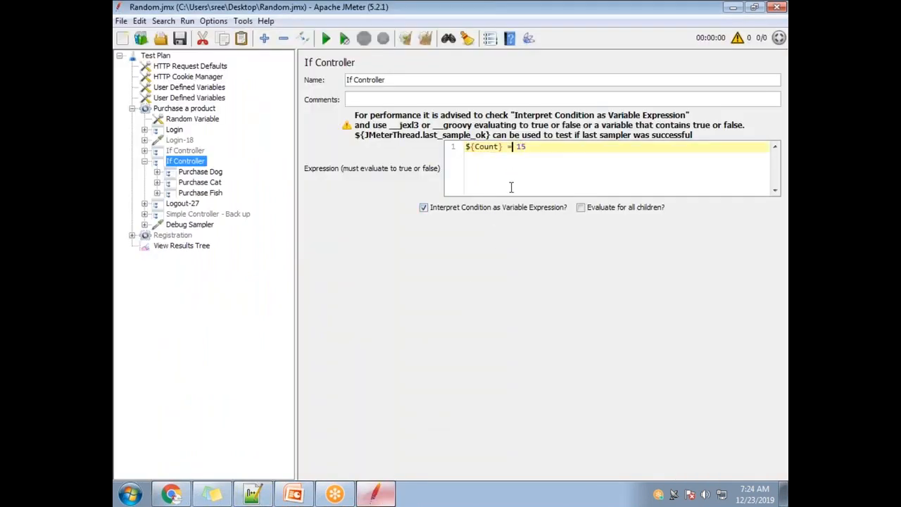
click(554, 21)
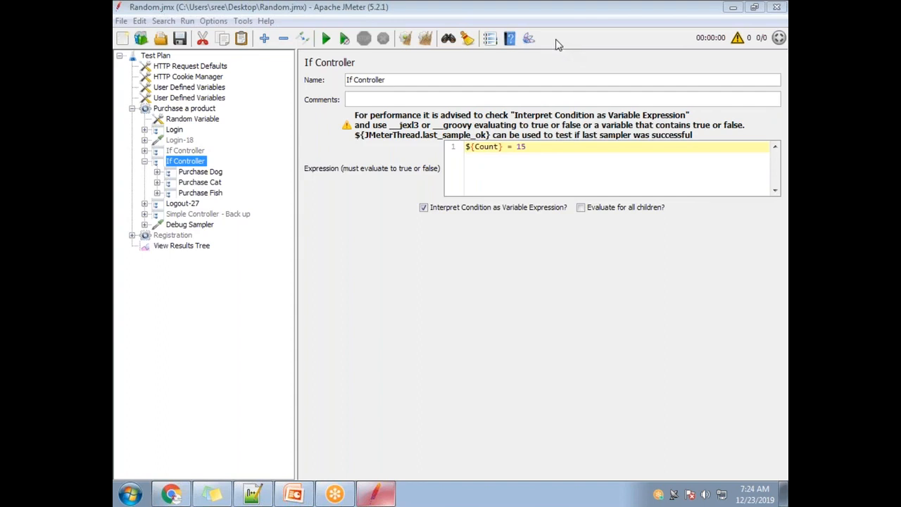
click(512, 147)
text(=)
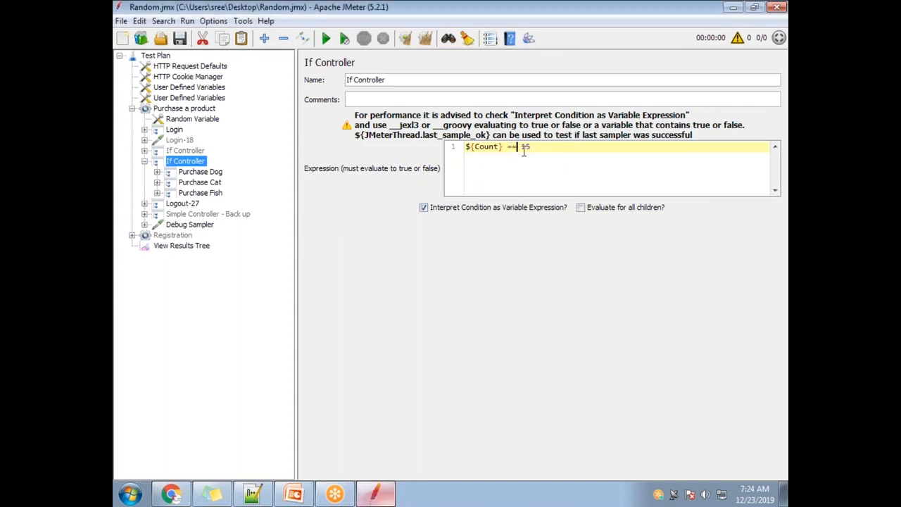
Step: Try wrapping the If Controller's expression in an if statement as if(${Count} == 15)
drag(546, 148, 462, 146)
click(486, 147)
text(is()
click(564, 151)
text())
key(Left)
key(Left)
key(Left)
key(Left)
key(Left)
key(Left)
key(Left)
key(Left)
key(Left)
key(Left)
key(Left)
key(Left)
key(Left)
key(Left)
key(Left)
key(BackSpace)
key(BackSpace)
key(BackSpace)
text(if()
drag(471, 149, 474, 148)
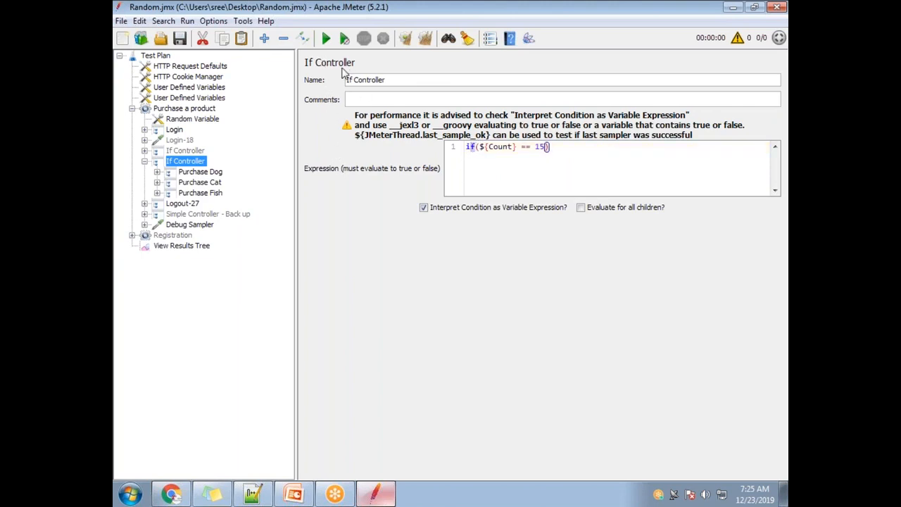
Step: Remove the if keyword and surrounding parentheses so the expression is only ${Count} == 15
click(479, 146)
key(BackSpace)
key(BackSpace)
key(BackSpace)
key(Right)
key(Right)
key(Right)
key(Right)
key(Right)
key(Right)
key(Right)
key(Right)
key(Right)
key(Right)
key(Right)
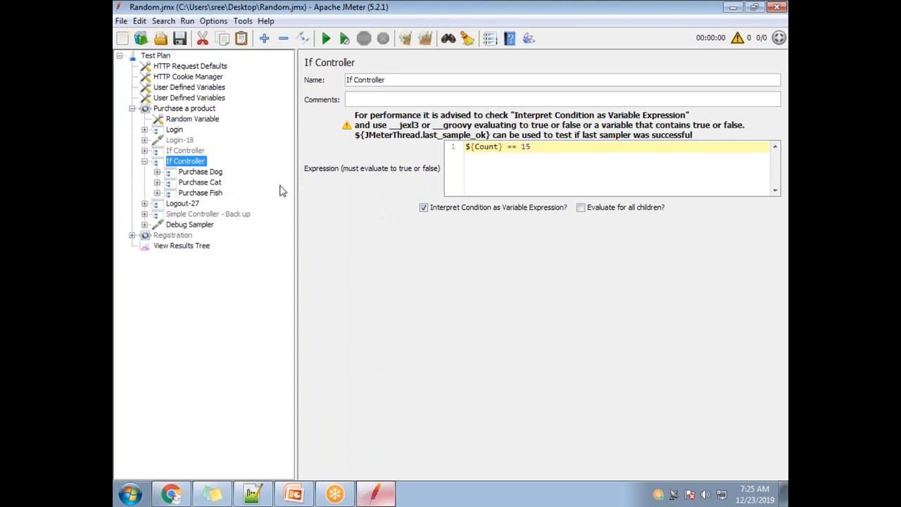
Step: Examine the Count variable's name and value in the second User Defined Variables element, and glance at the Purchase a product thread group
click(216, 98)
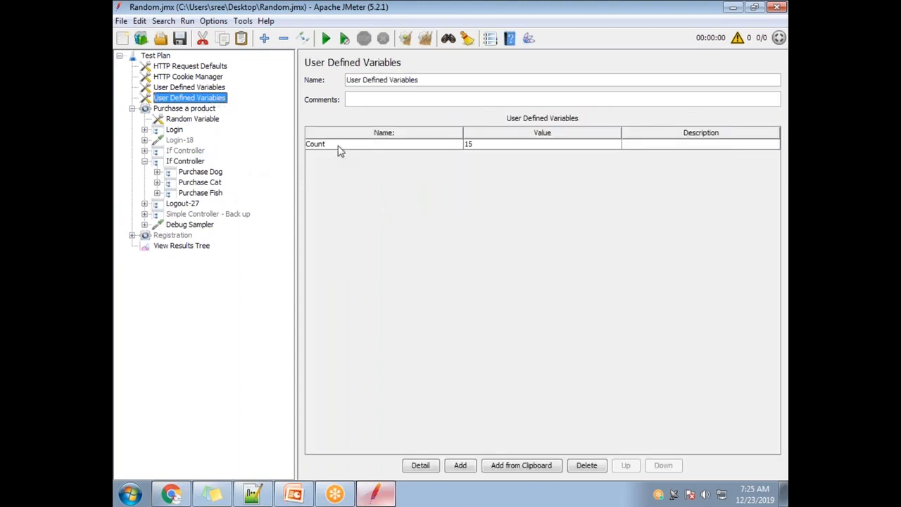
double_click(476, 145)
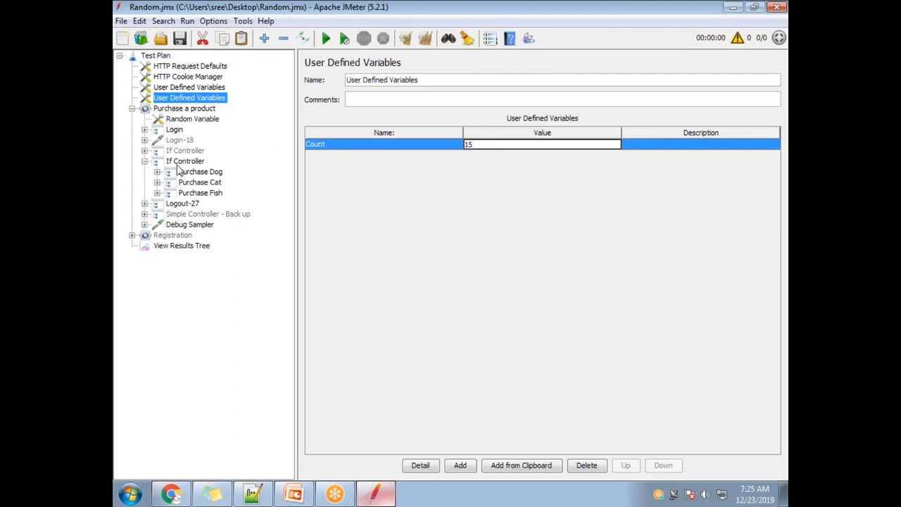
double_click(341, 147)
drag(341, 145, 305, 148)
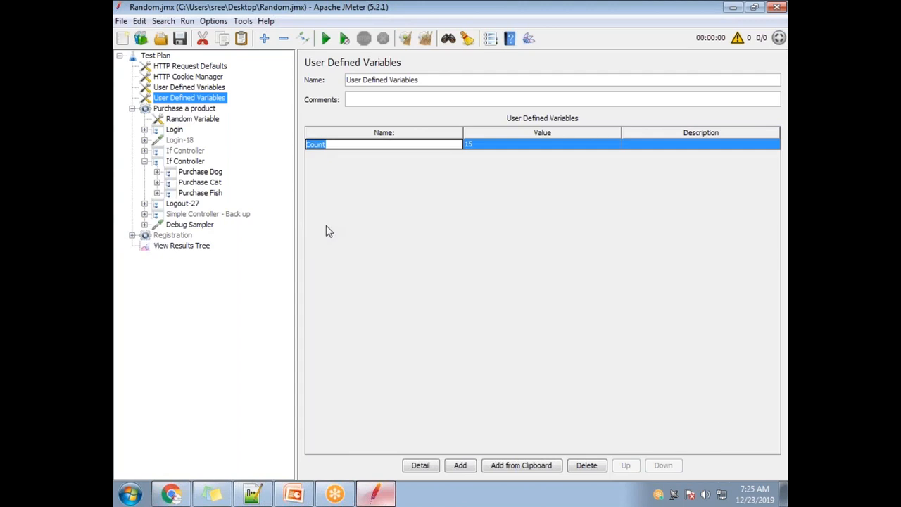
click(328, 144)
drag(328, 144, 316, 144)
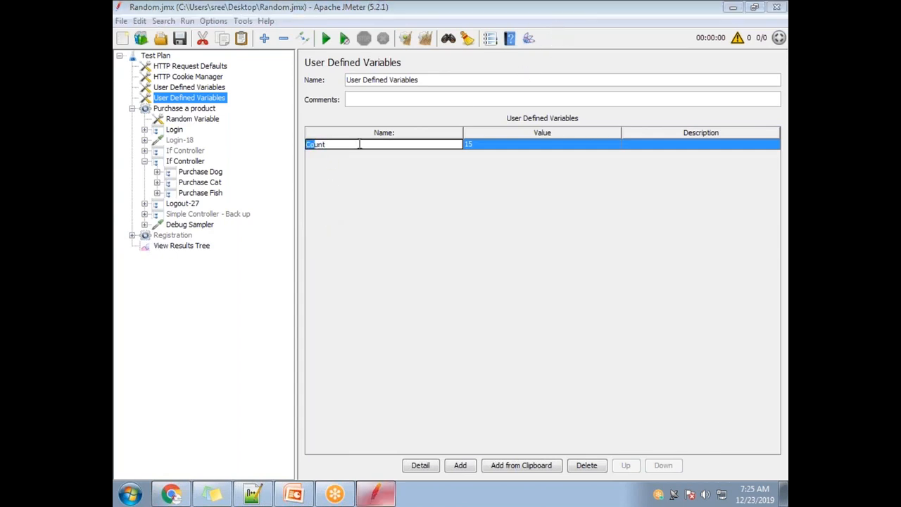
click(179, 110)
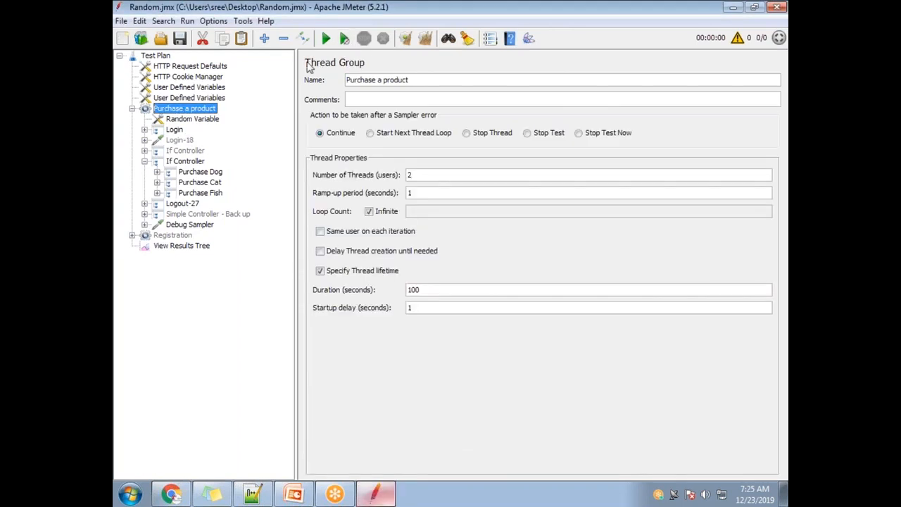
click(189, 98)
double_click(332, 144)
double_click(328, 145)
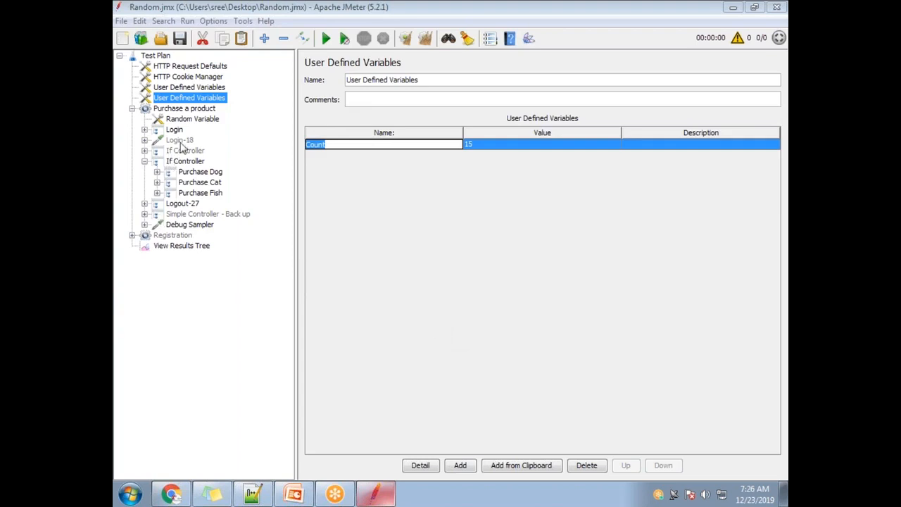
Step: Add a View Results Tree listener to the Purchase a product thread group and run the test plan
click(197, 111)
right_click(199, 116)
mouse_move(231, 120)
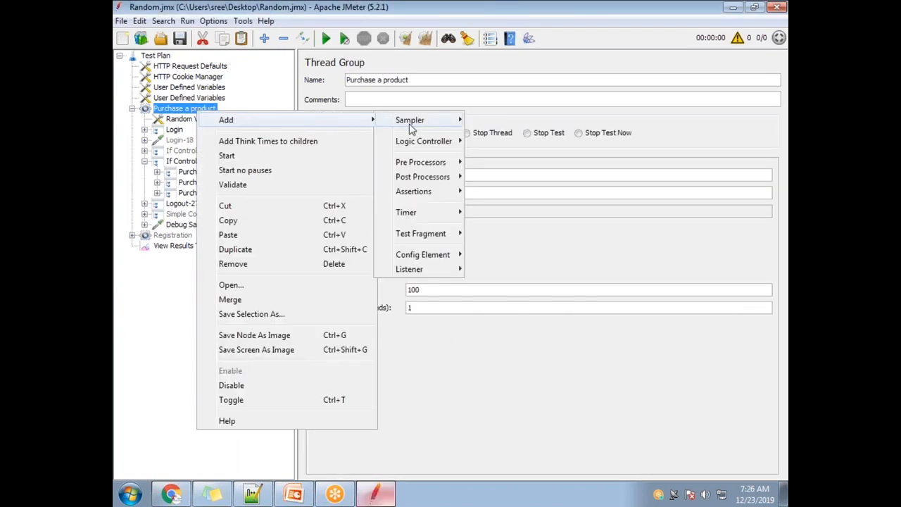
mouse_move(416, 271)
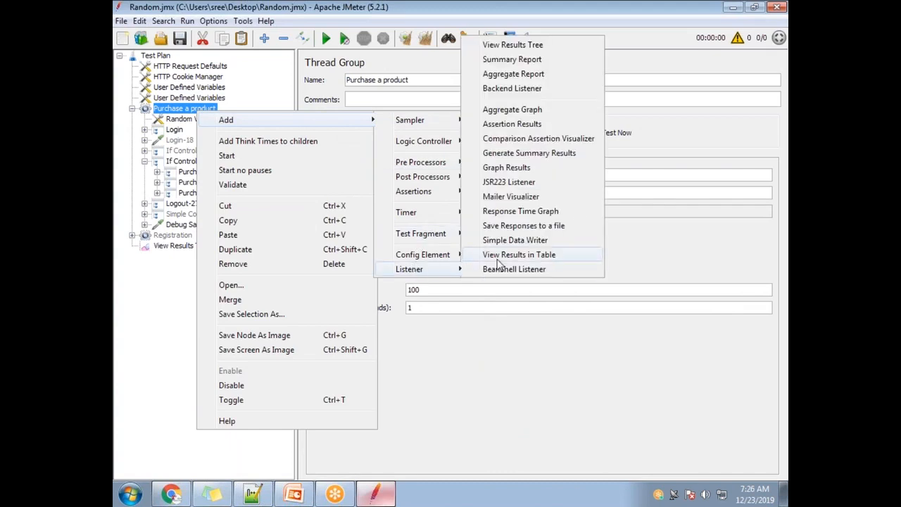
click(501, 46)
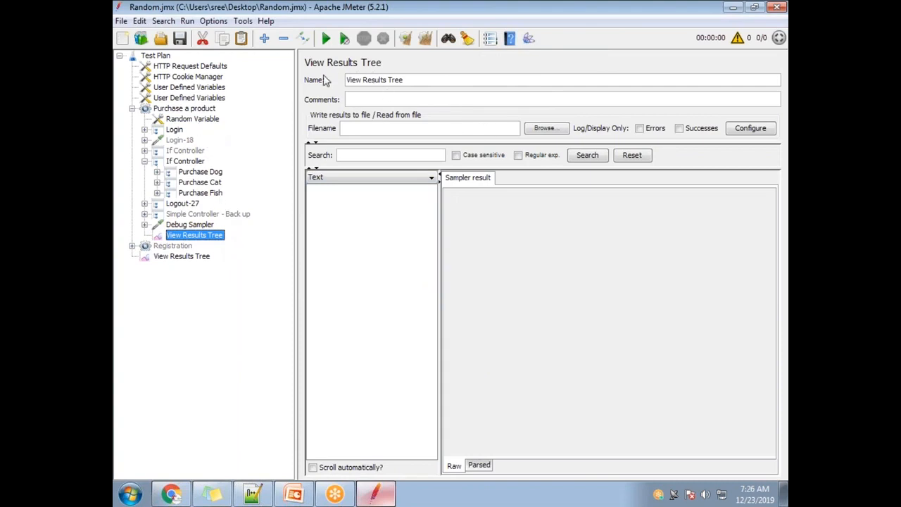
click(326, 38)
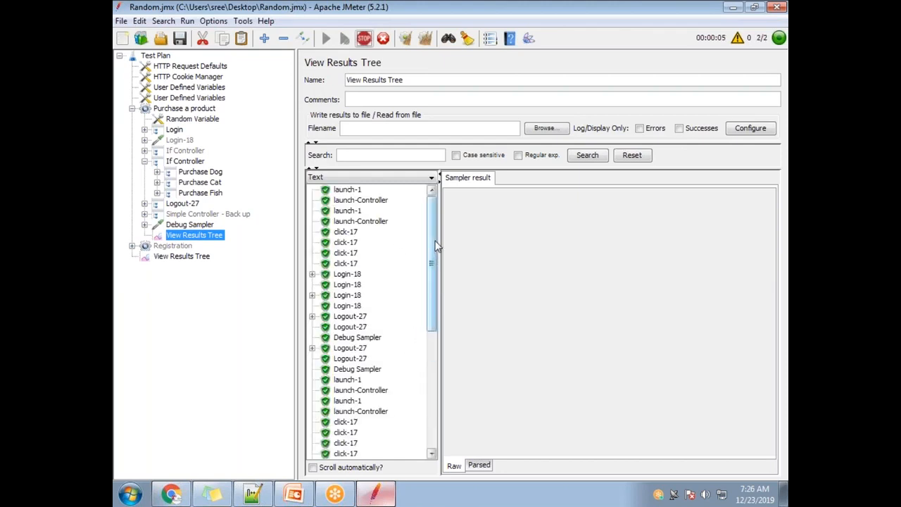
Step: Stop the test, turn off the Purchase a product thread group's infinite loop count and set its number of threads to 1
click(180, 109)
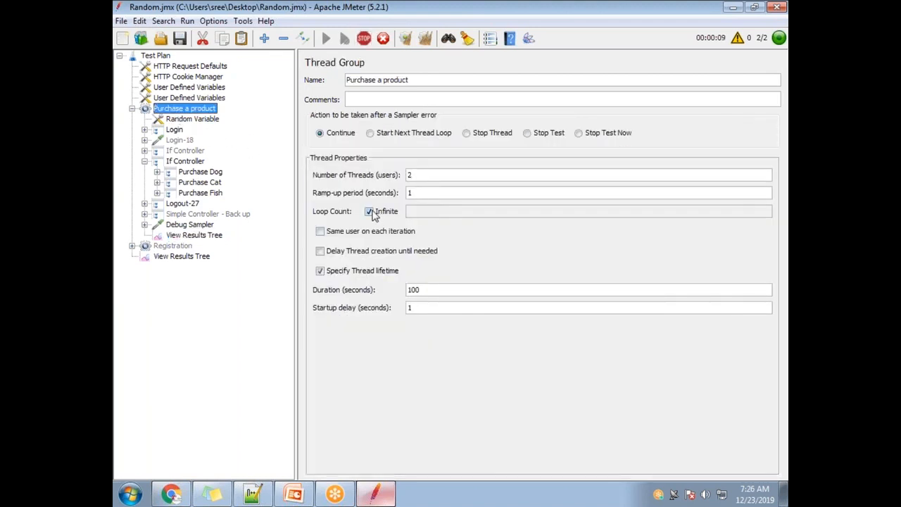
click(364, 38)
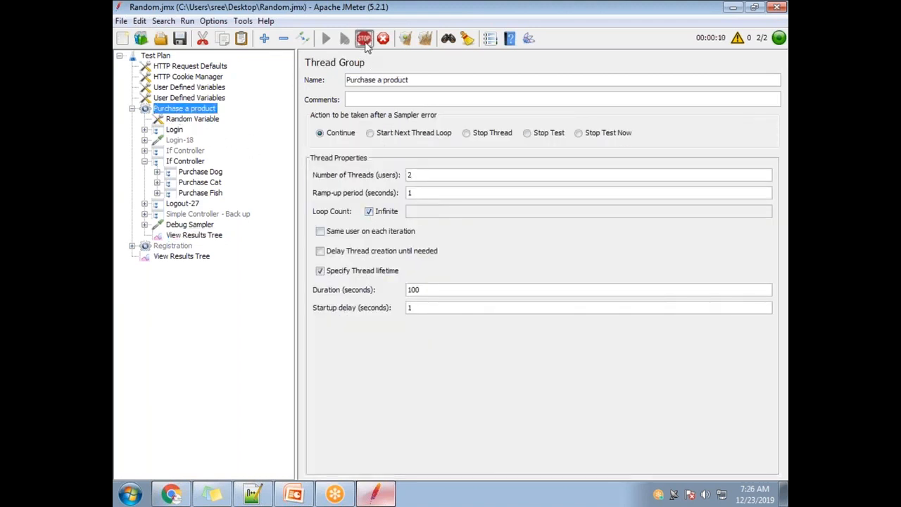
click(368, 211)
text(1)
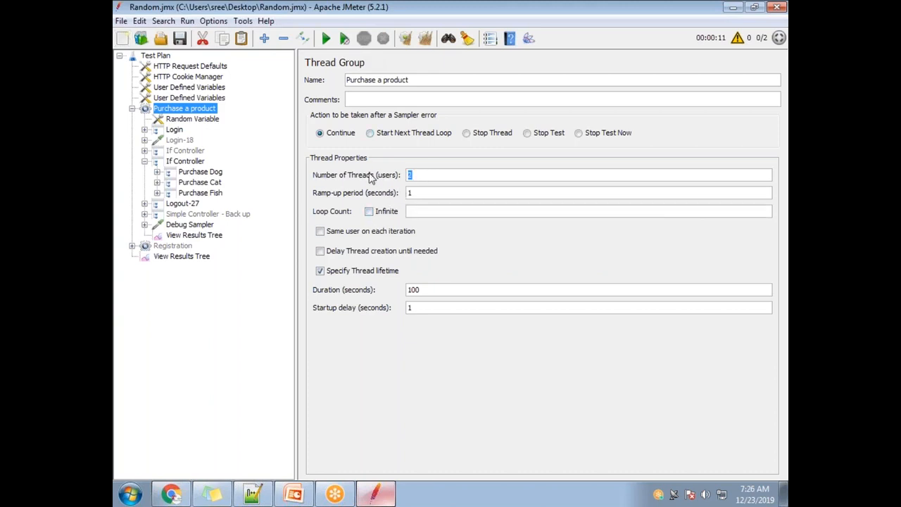
Step: Examine the launch-1 sample's result, request and response data in the thread group's View Results Tree, plus the launch-Controller sample
click(195, 237)
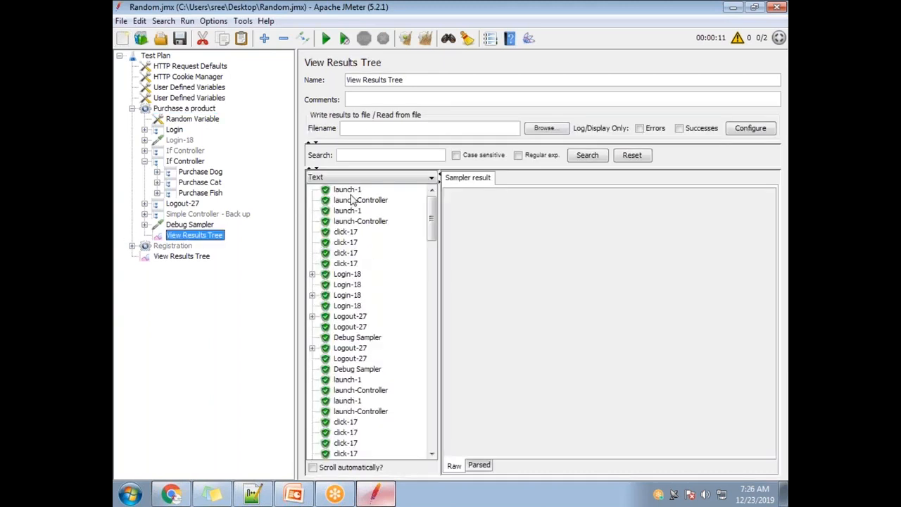
click(349, 193)
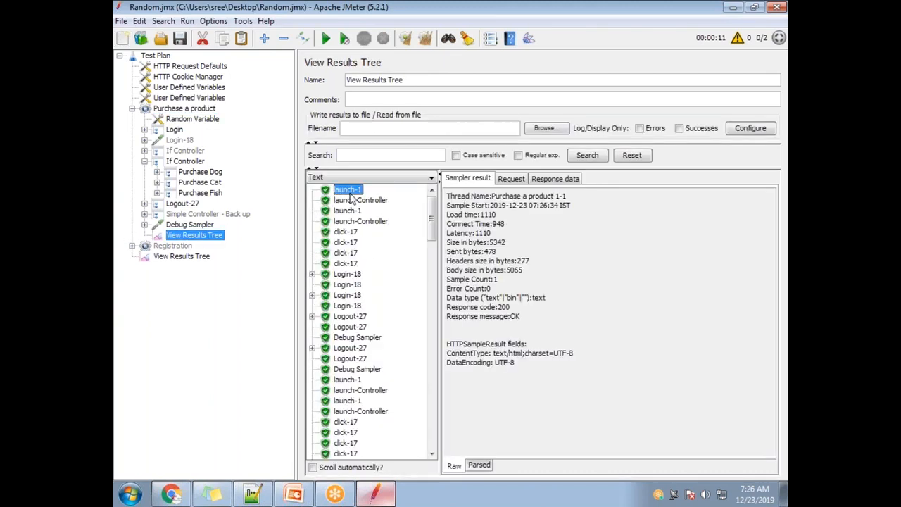
click(555, 35)
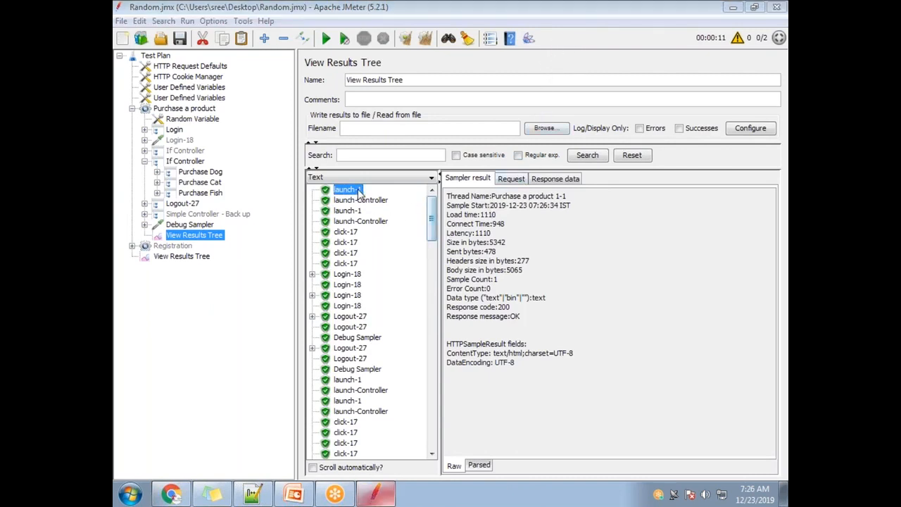
click(511, 178)
click(555, 179)
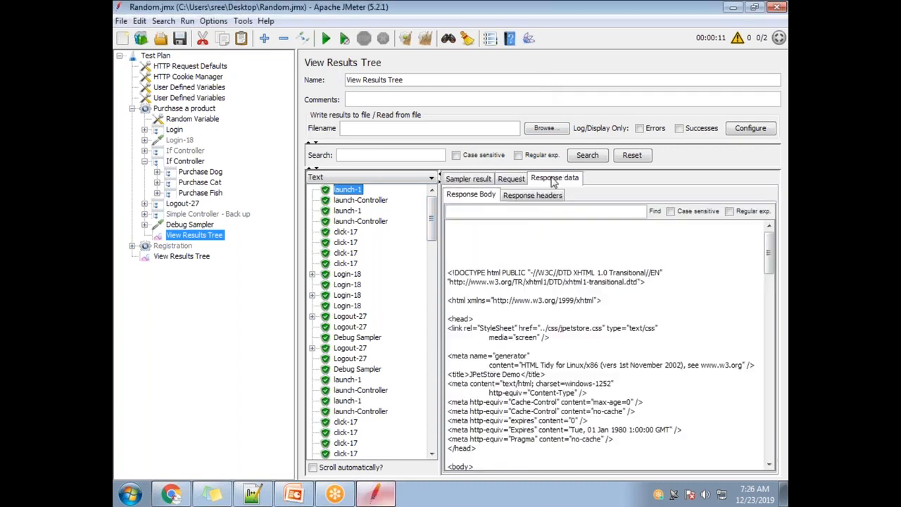
click(468, 179)
drag(532, 394, 400, 165)
click(564, 303)
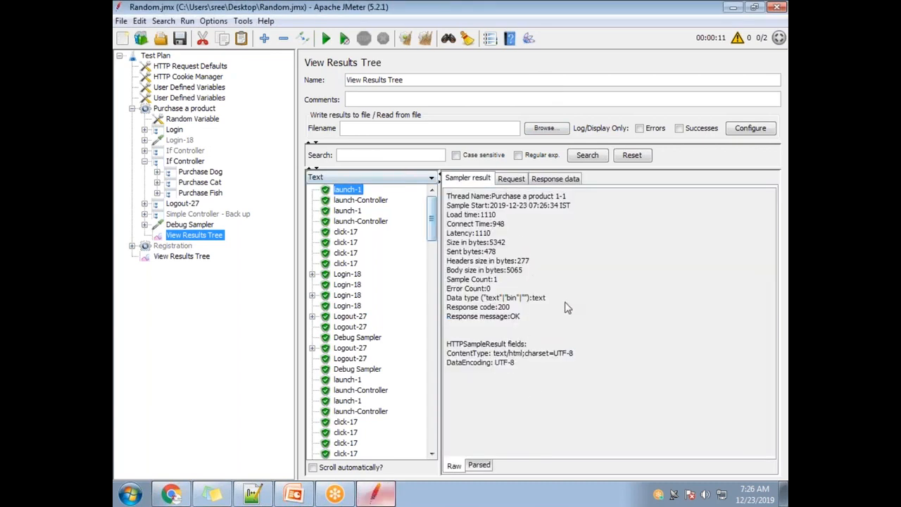
click(350, 202)
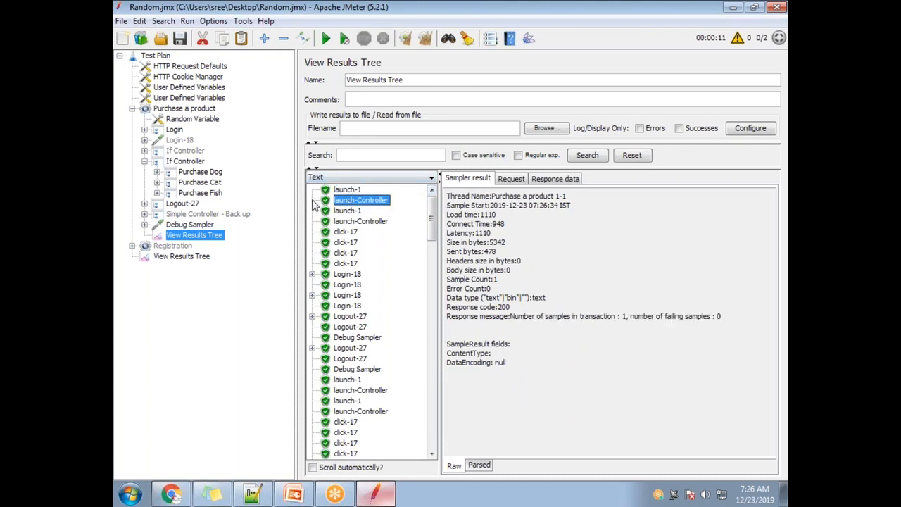
Step: Review the Count variable's name again and open the first User Defined Variables element to compare its entries
click(187, 99)
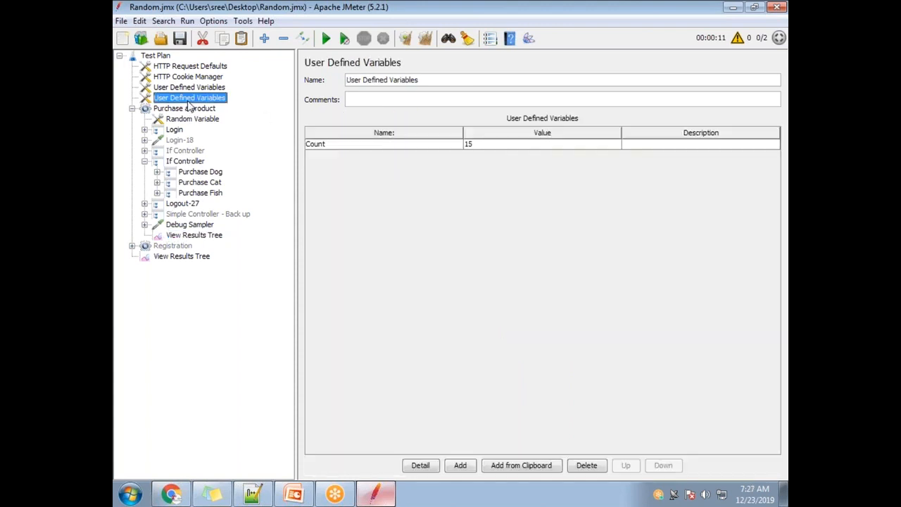
double_click(348, 145)
drag(327, 150, 304, 146)
click(190, 87)
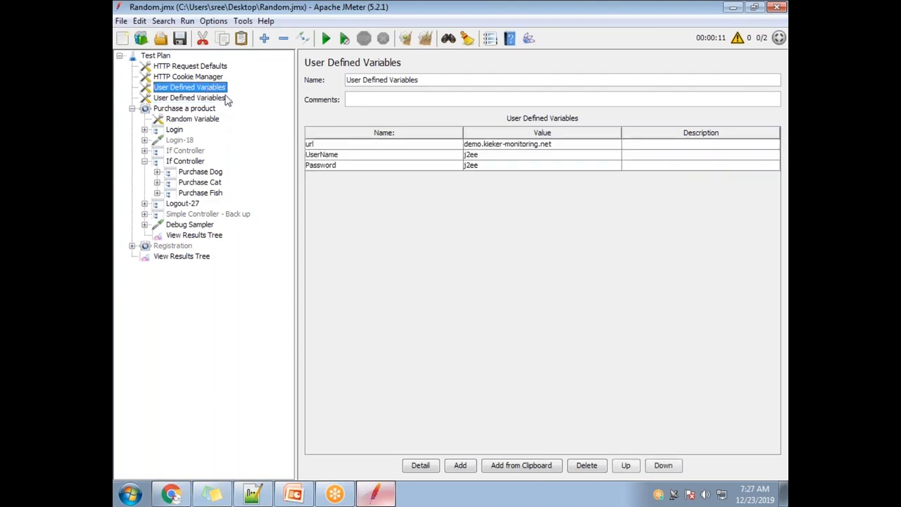
Step: Check the url, UserName and Password entries in the first User Defined Variables element
click(327, 143)
click(332, 155)
click(329, 166)
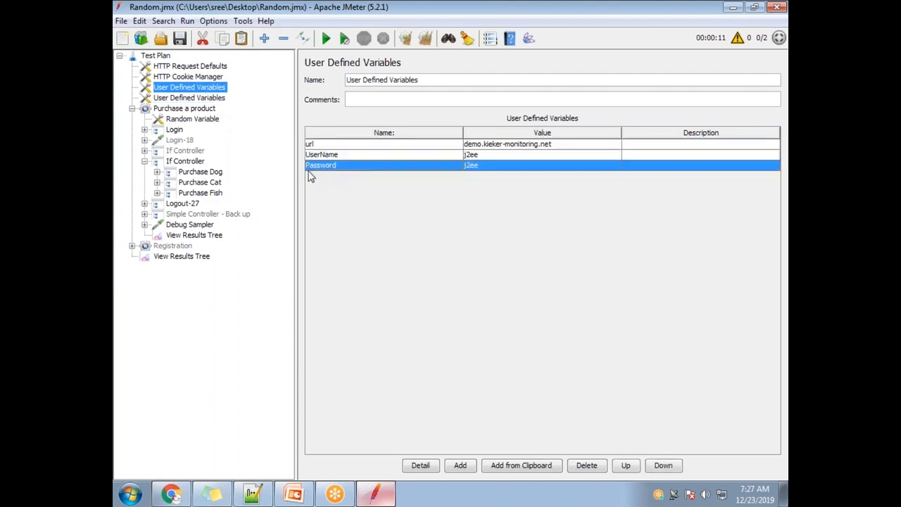
Step: Examine the launch, click, login, logout and Debug Sampler samples in the Purchase a product thread group's View Results Tree
click(195, 236)
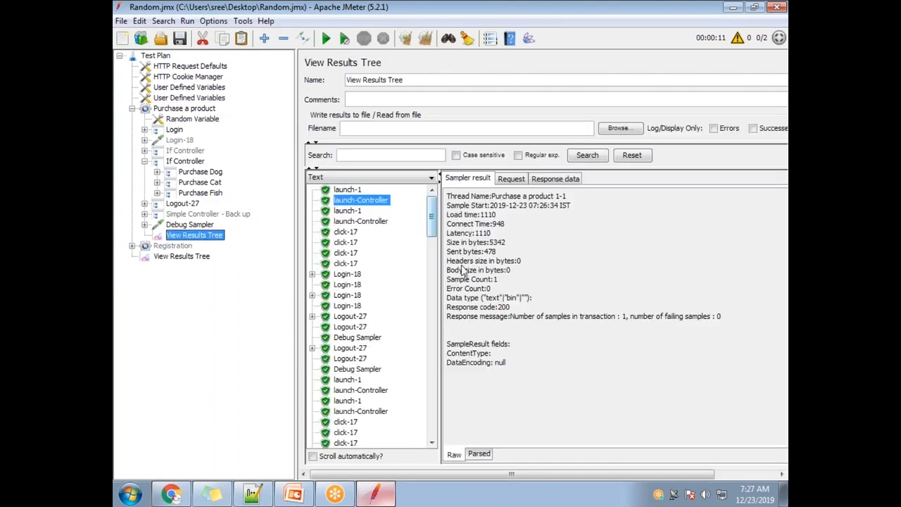
click(350, 212)
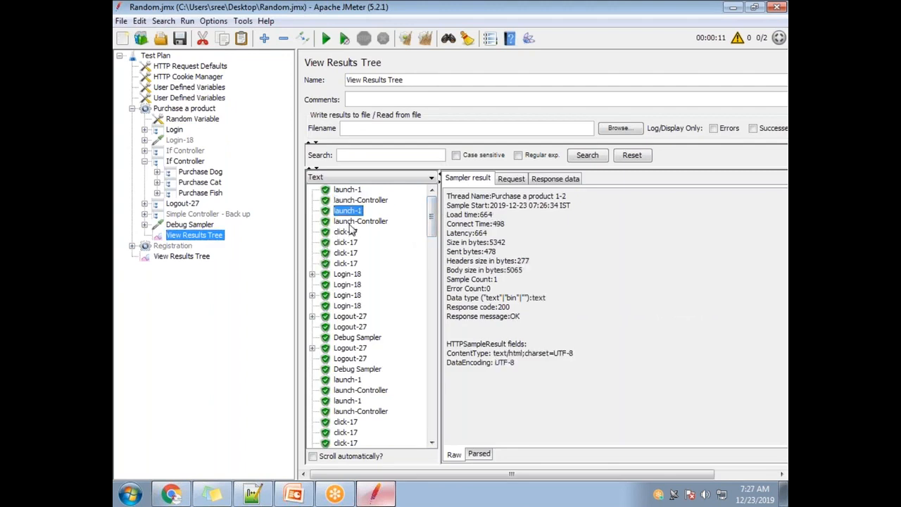
click(350, 223)
click(346, 232)
click(344, 243)
click(342, 264)
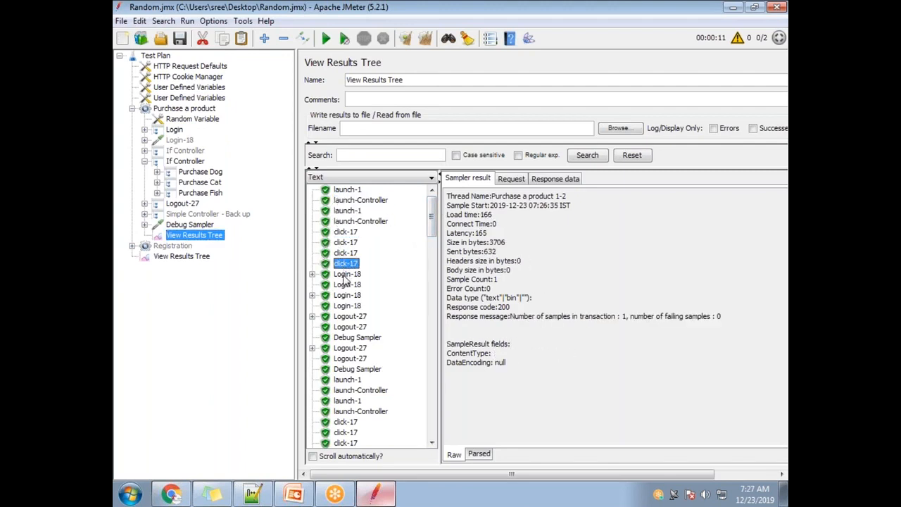
key(Down)
key(Down)
key(Down)
key(Down)
key(Down)
key(Down)
key(Down)
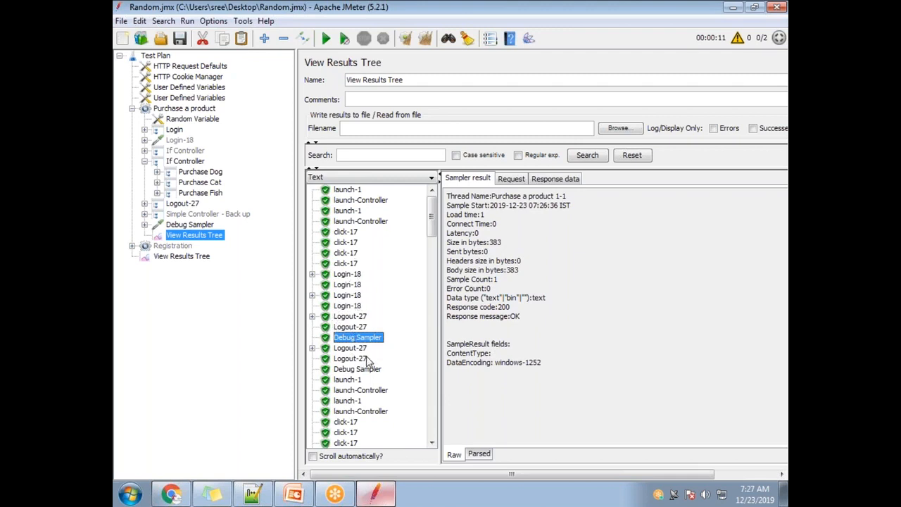
scroll(375, 369, down, 3)
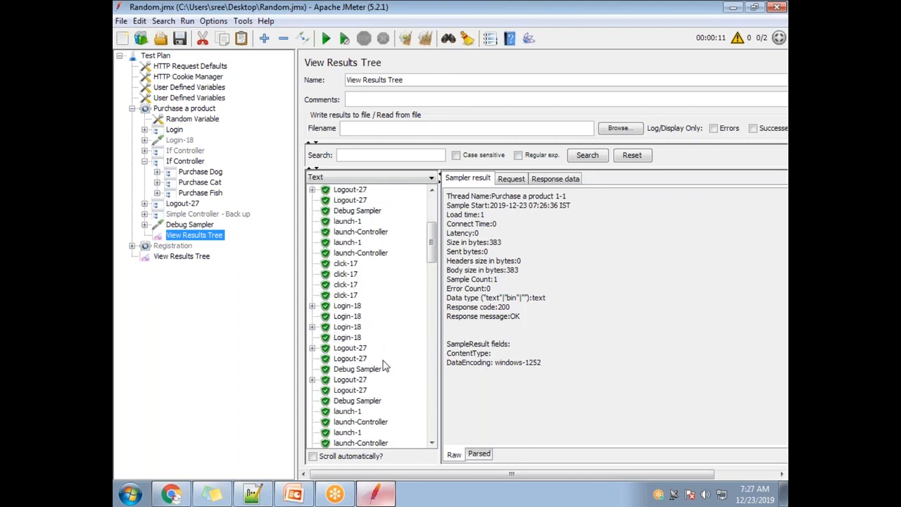
Step: Compare the Count variable's name in the second User Defined Variables element with the one used in the enabled If Controller's condition
click(187, 162)
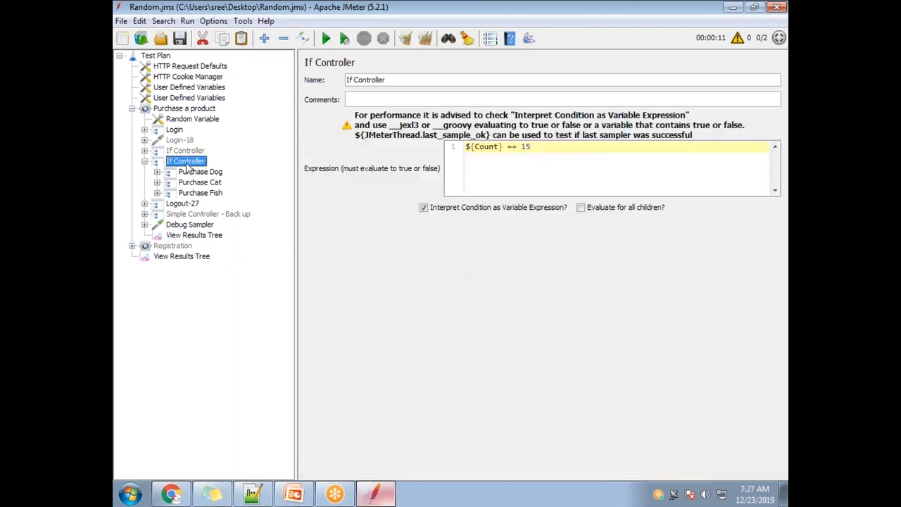
click(191, 98)
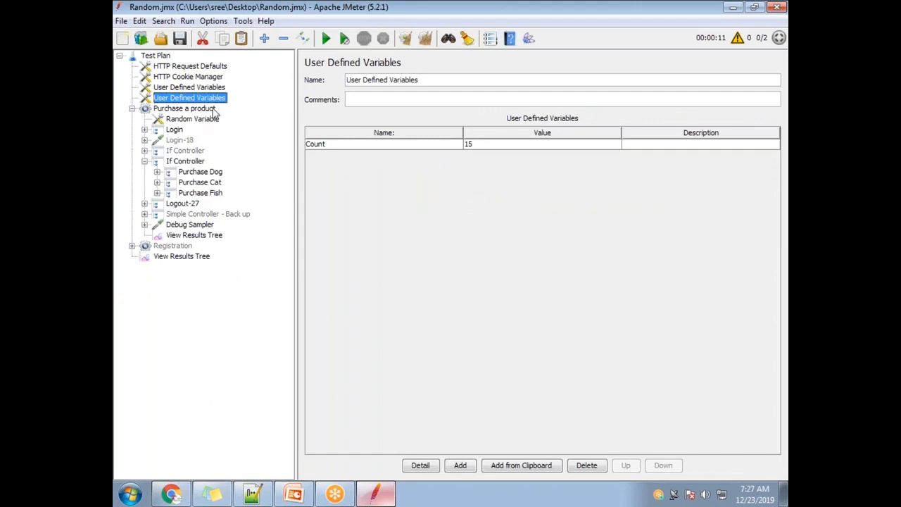
double_click(355, 144)
double_click(336, 144)
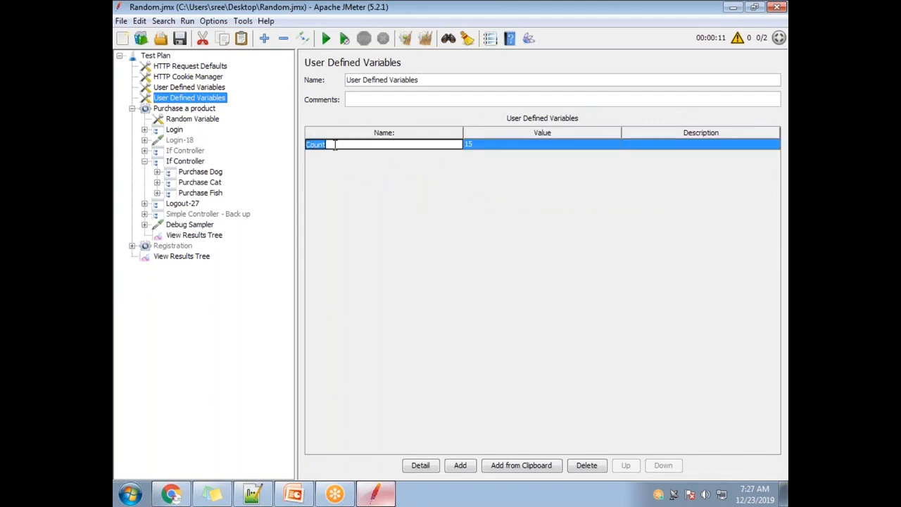
click(183, 164)
double_click(486, 146)
click(481, 186)
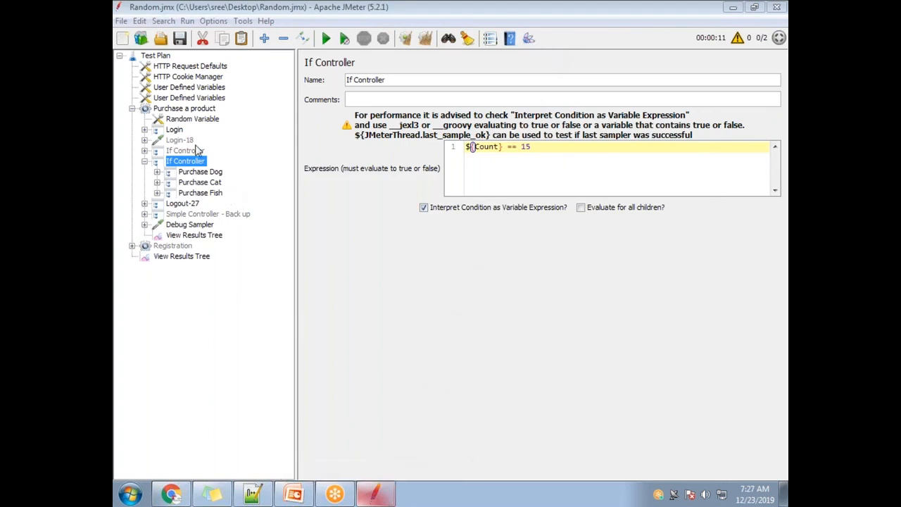
Step: Add a new Debug Sampler to the Purchase a product thread group
click(189, 109)
right_click(192, 110)
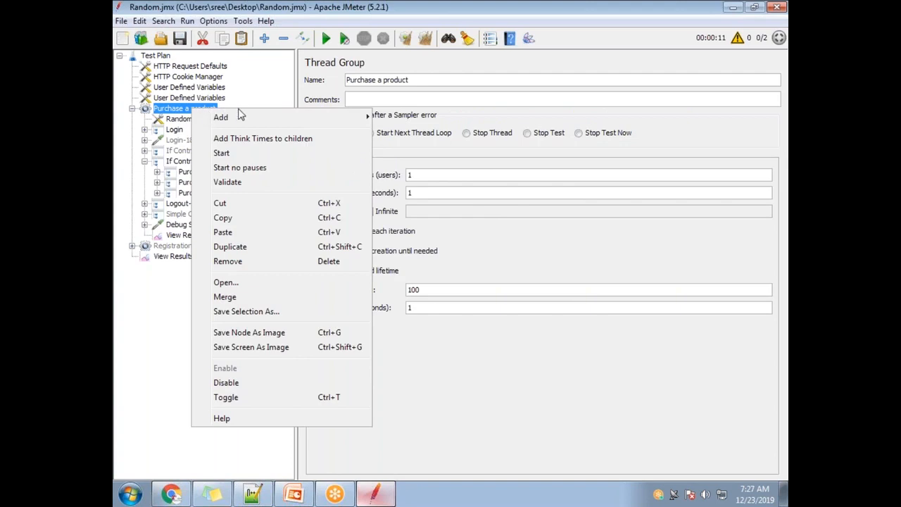
mouse_move(282, 117)
mouse_move(412, 117)
click(525, 147)
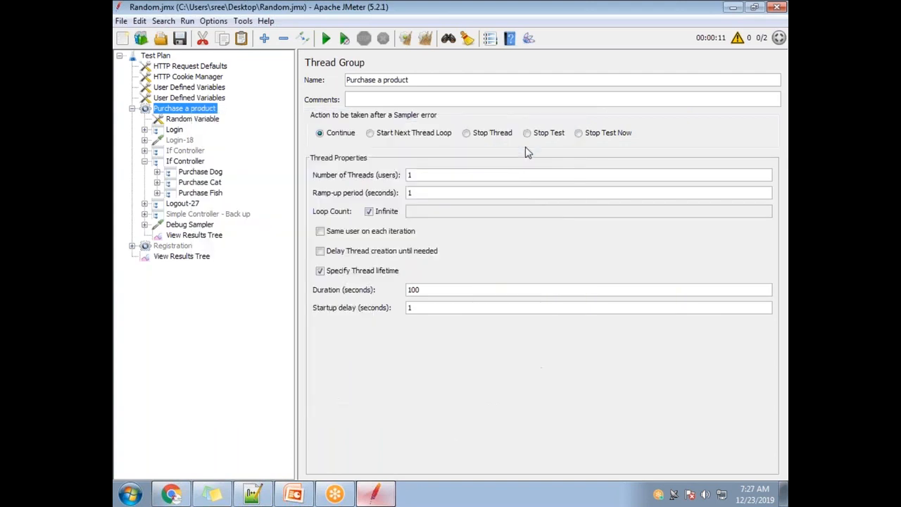
Step: Remove the old Debug Sampler together with its nested View Results Tree, keeping the new sampler
click(145, 224)
click(199, 225)
key(Delete)
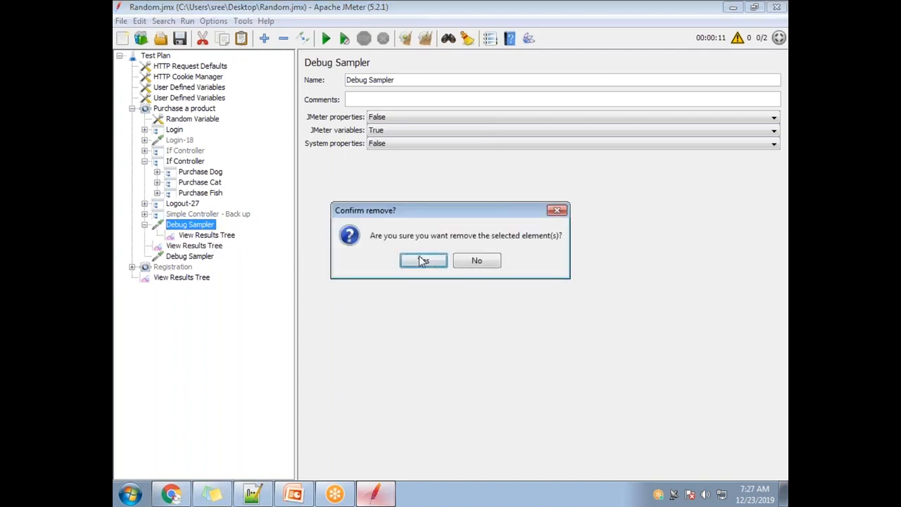
key(Return)
click(190, 235)
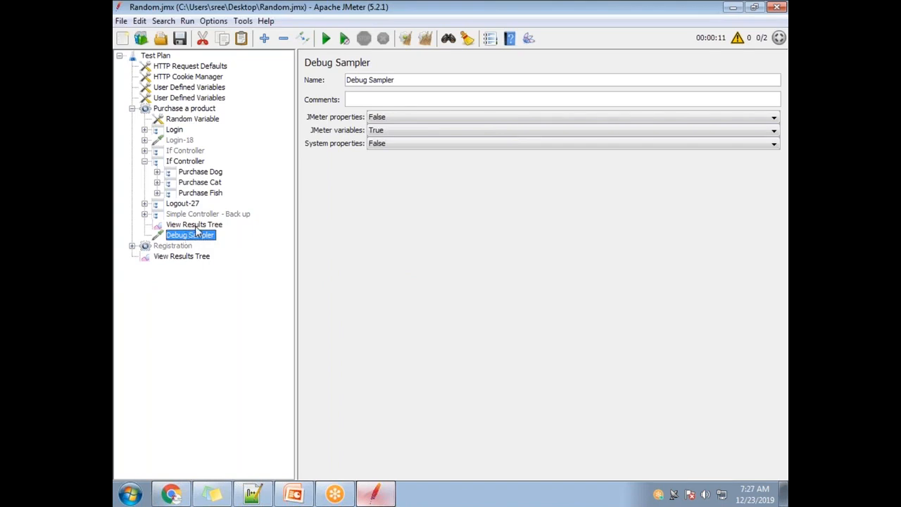
Step: Add a View Results Tree listener under the new Debug Sampler and clear the thread group's earlier results
click(195, 225)
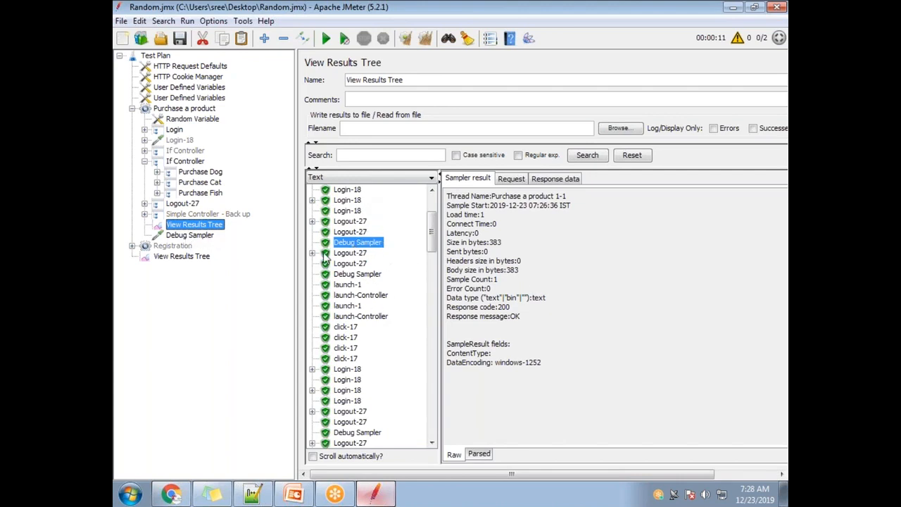
click(187, 239)
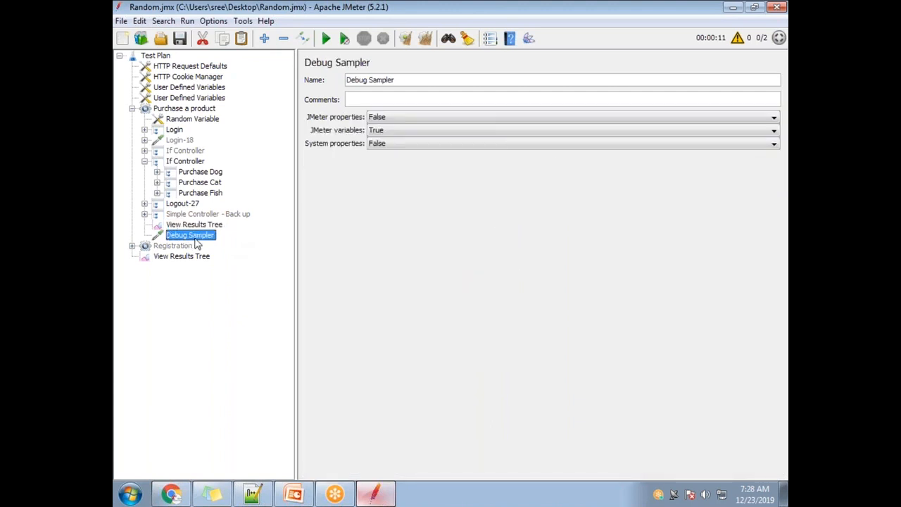
right_click(196, 230)
mouse_move(223, 233)
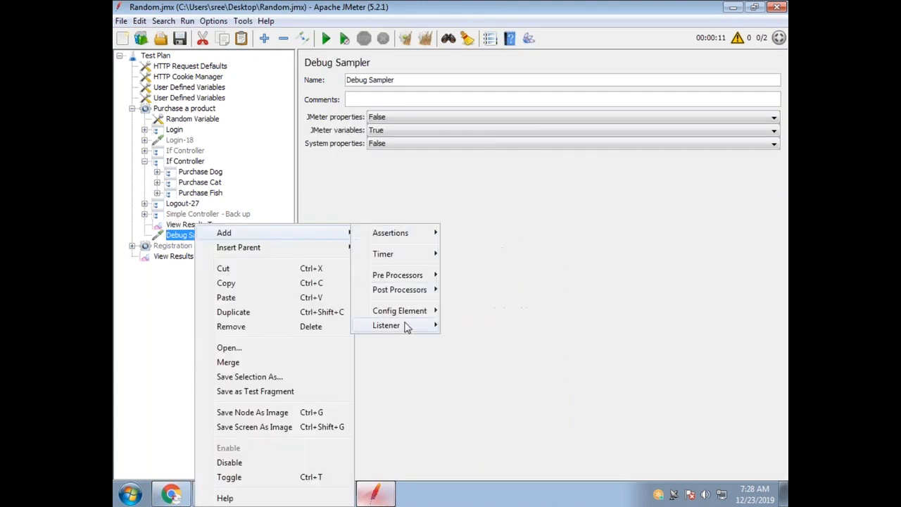
mouse_move(415, 325)
click(491, 100)
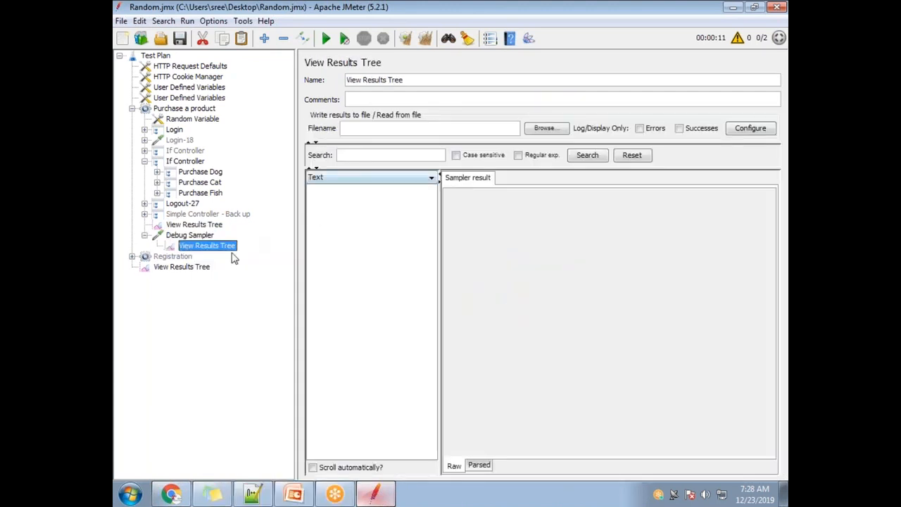
click(194, 224)
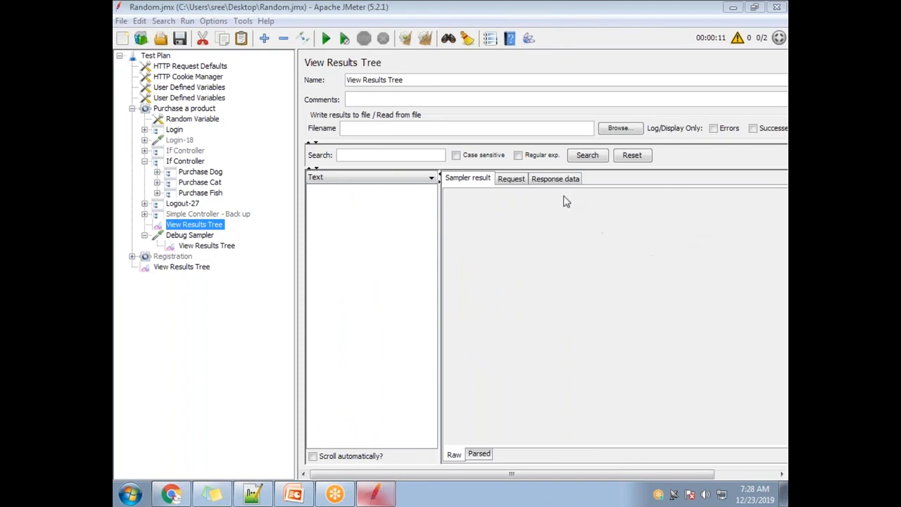
Step: Turn off Interpret Condition as Variable Expression for the enabled If Controller
click(179, 162)
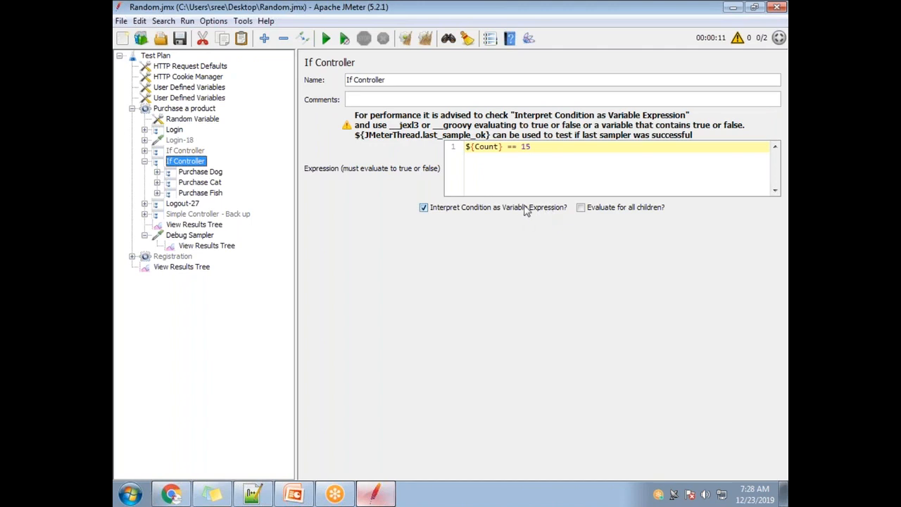
click(423, 208)
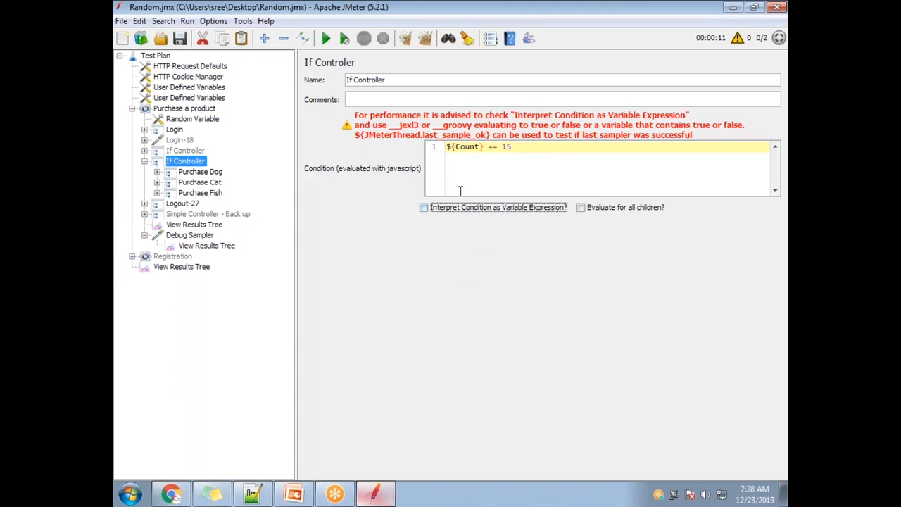
Step: Review both sides of the enabled If Controller's ${Count} == 15 condition and its expression-interpretation option
drag(484, 147, 446, 149)
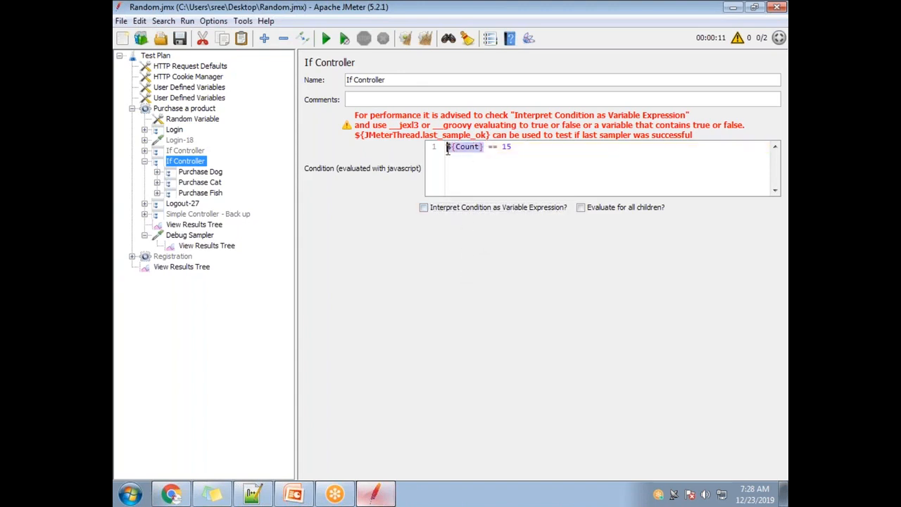
double_click(505, 146)
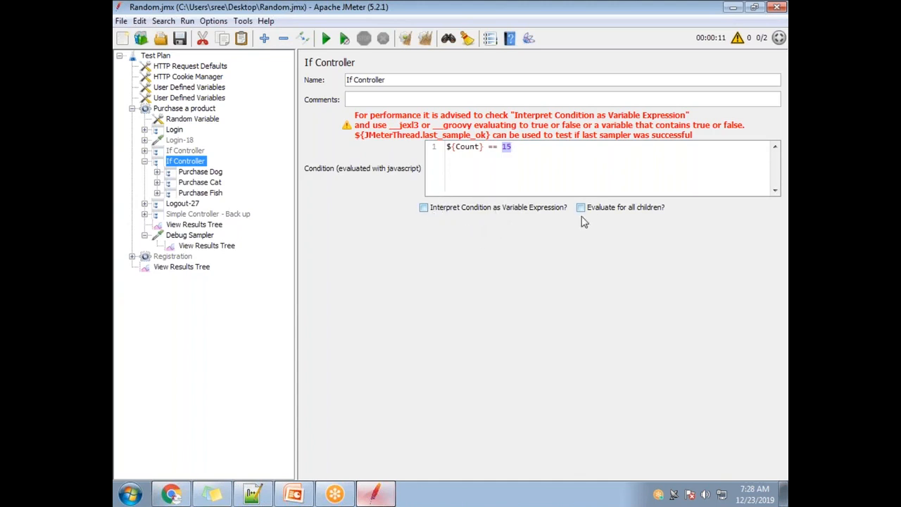
drag(529, 148, 445, 146)
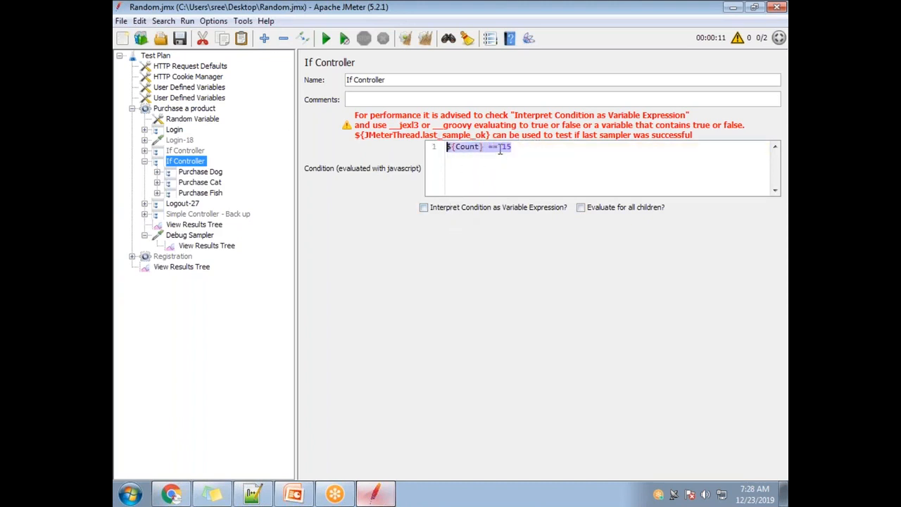
click(501, 208)
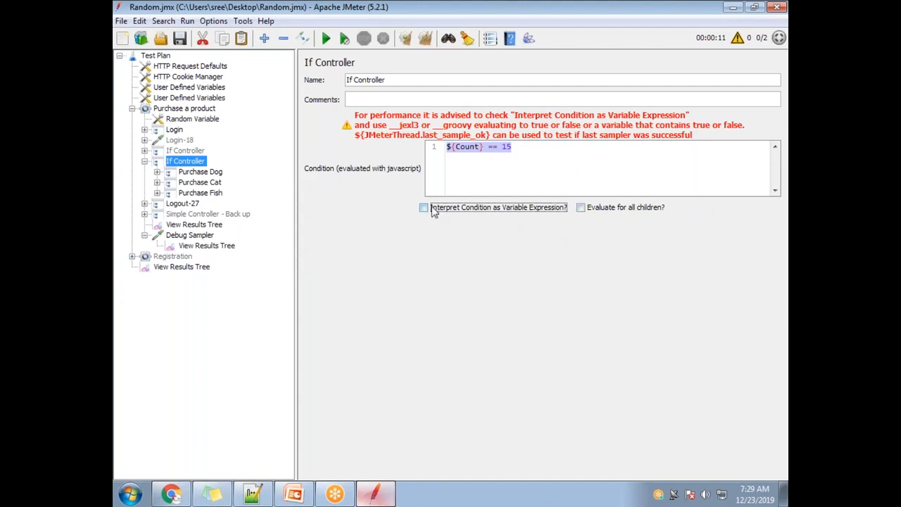
click(488, 160)
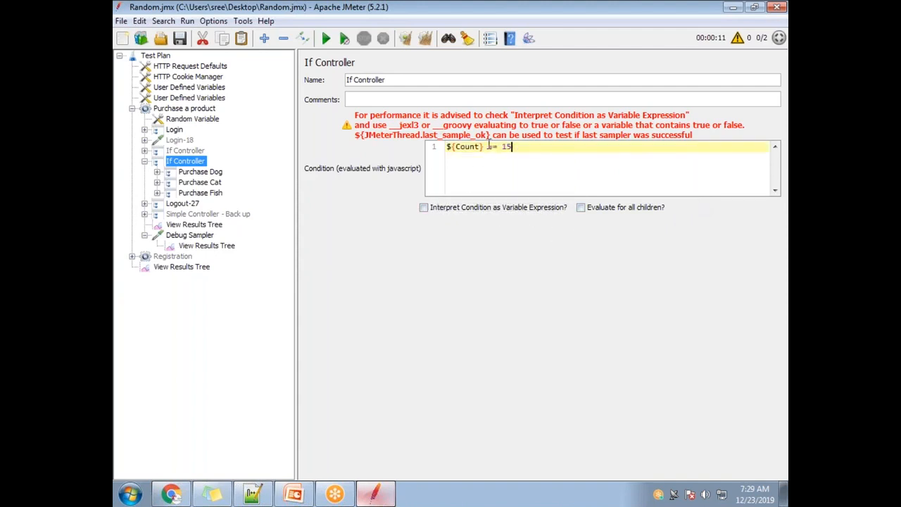
drag(483, 146, 446, 146)
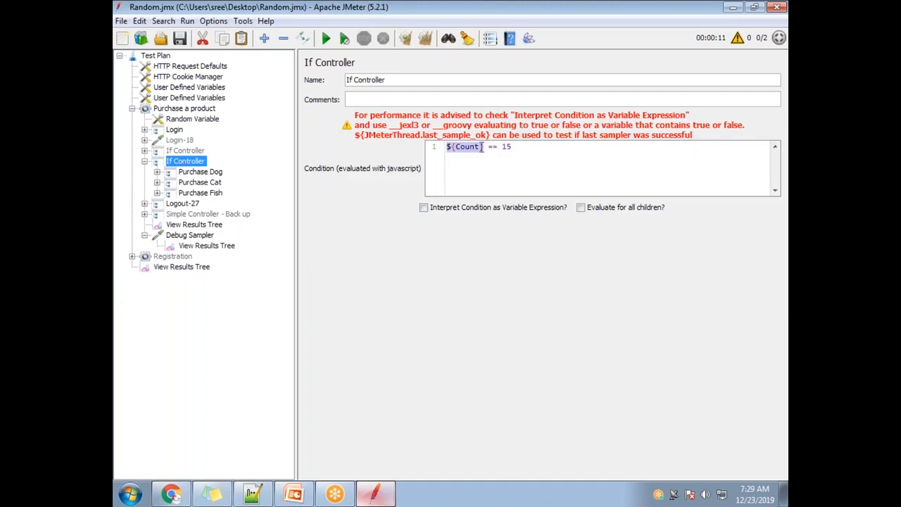
drag(516, 149, 504, 148)
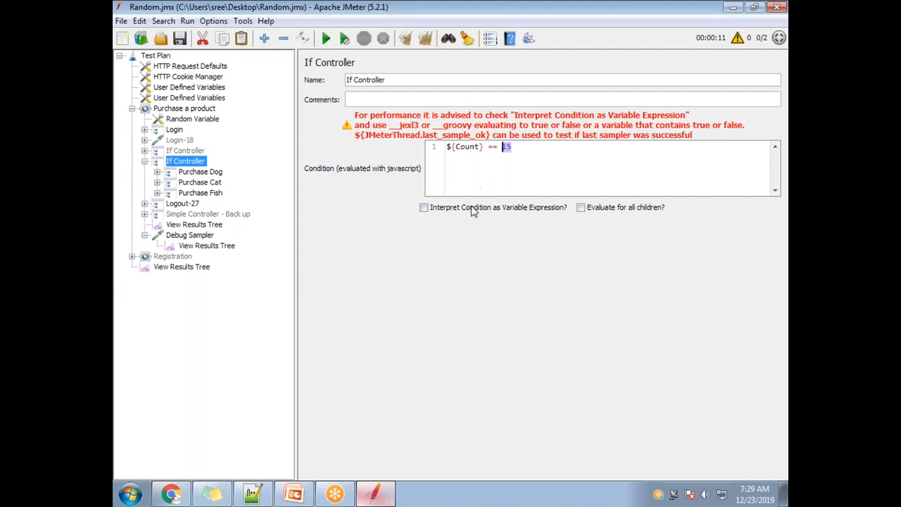
click(486, 149)
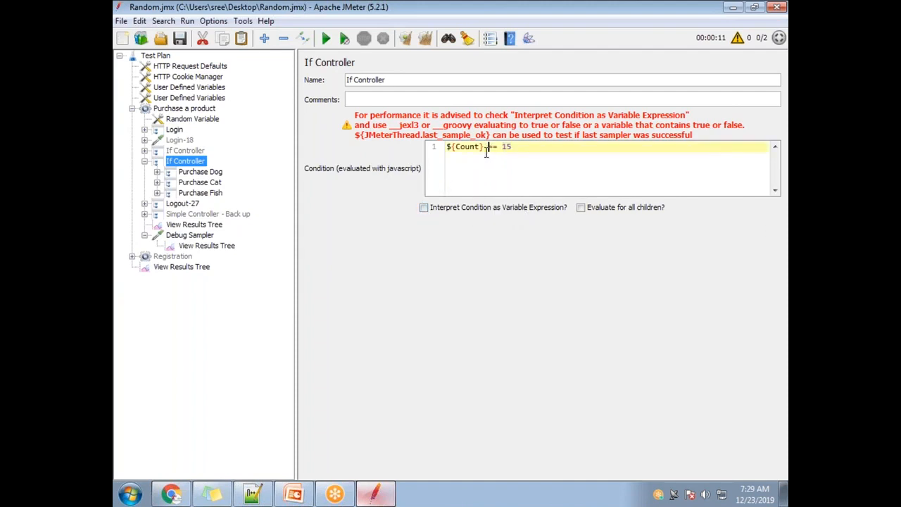
drag(492, 146, 451, 147)
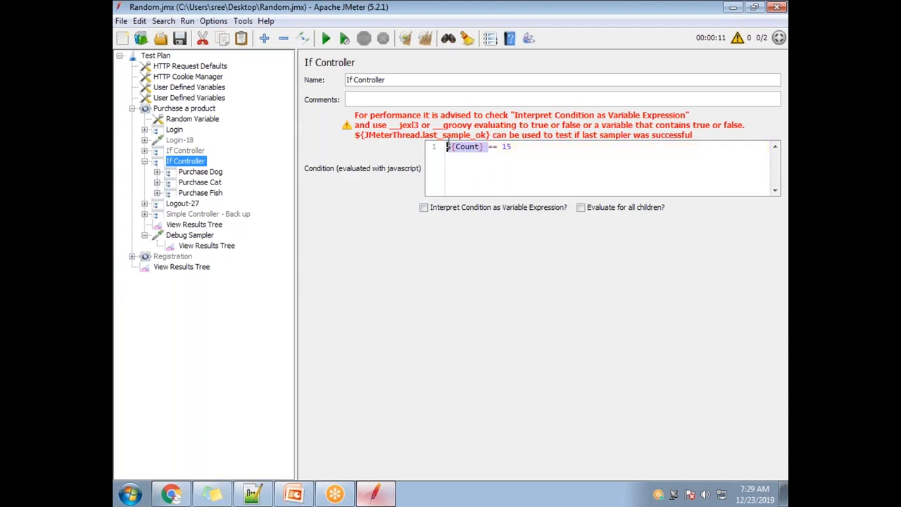
drag(514, 147, 492, 147)
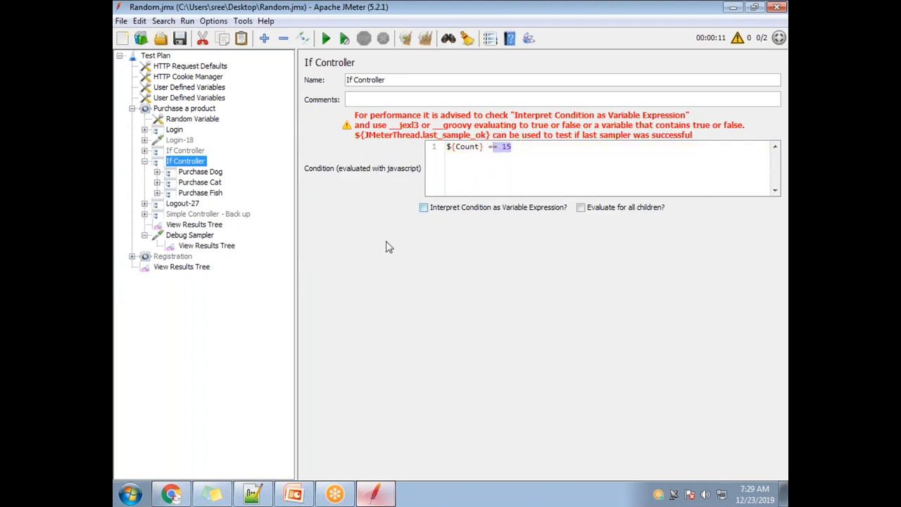
Step: Review the Count variable, the Debug Sampler and its listener, and open the thread group's View Results Tree
click(185, 99)
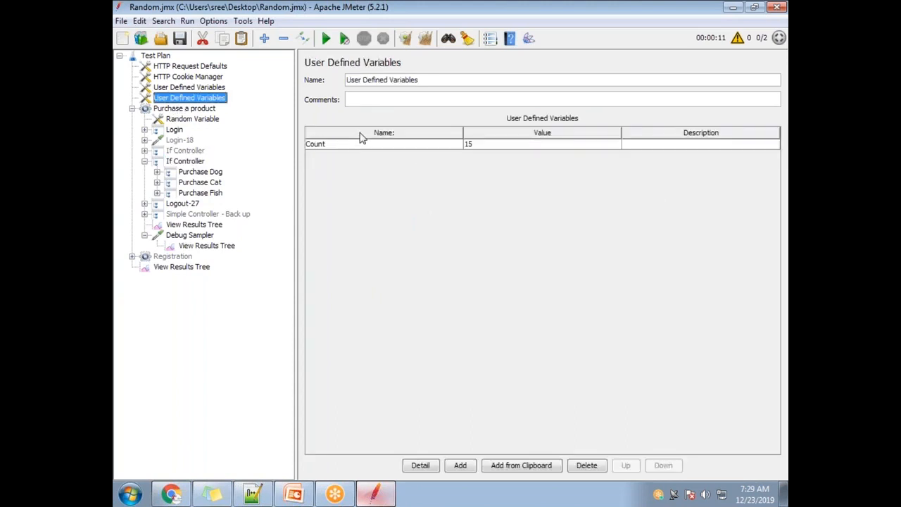
click(194, 235)
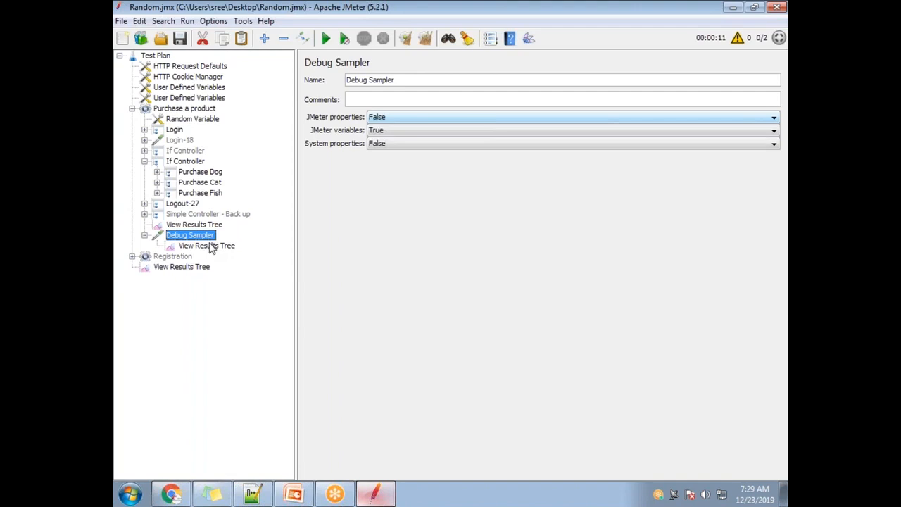
click(211, 246)
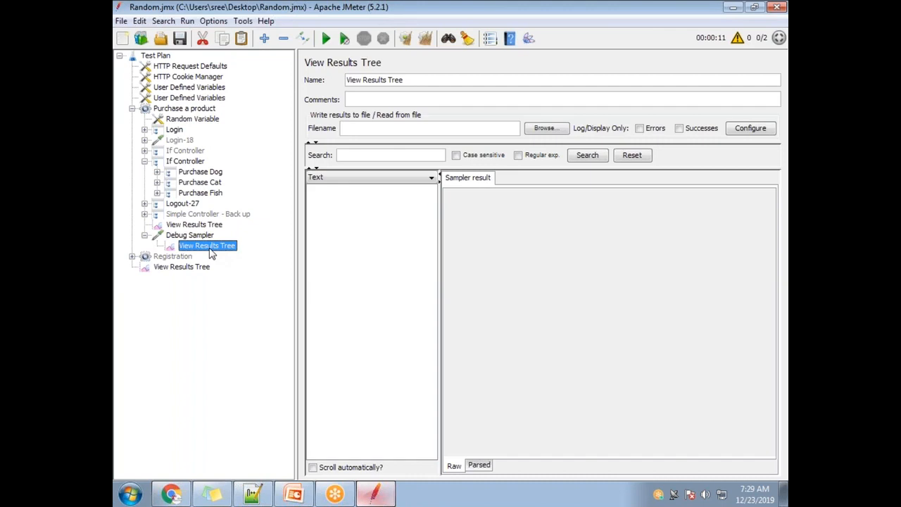
click(206, 225)
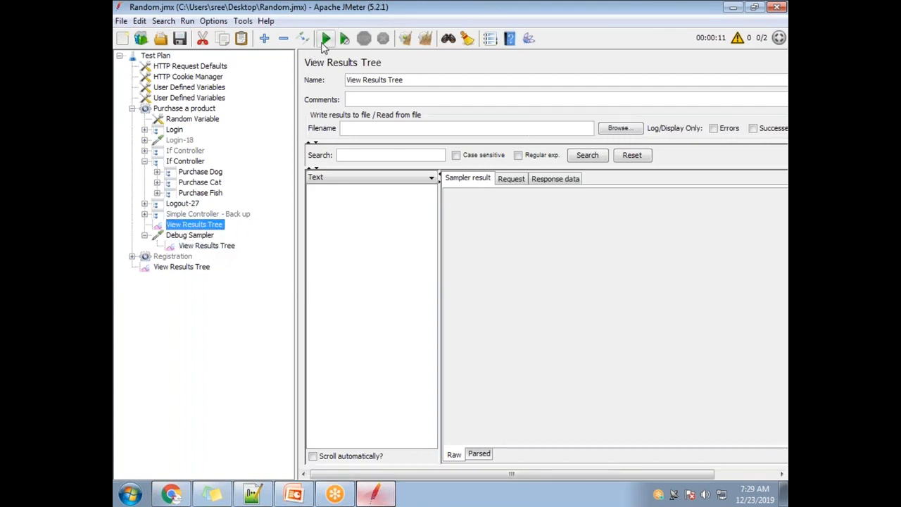
Step: Run the test and examine the purchase, logout and Debug Sampler samples in the thread group's View Results Tree
click(325, 38)
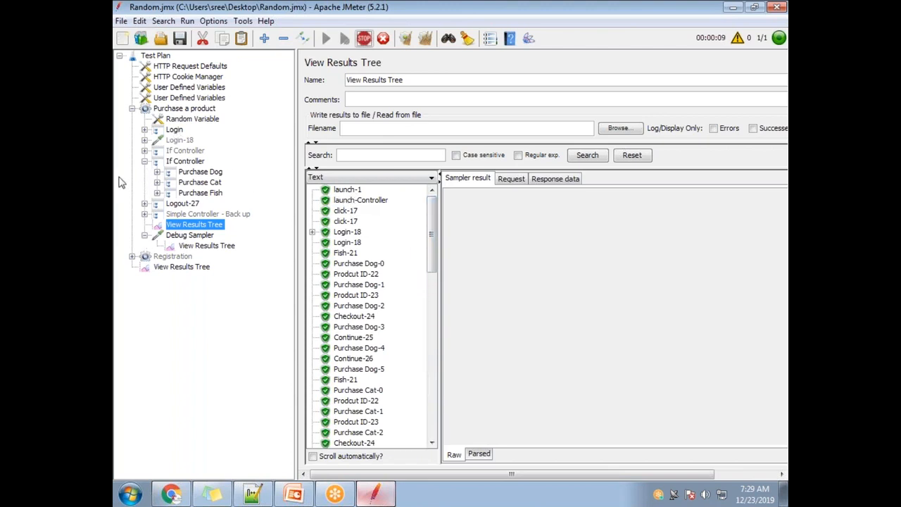
click(144, 131)
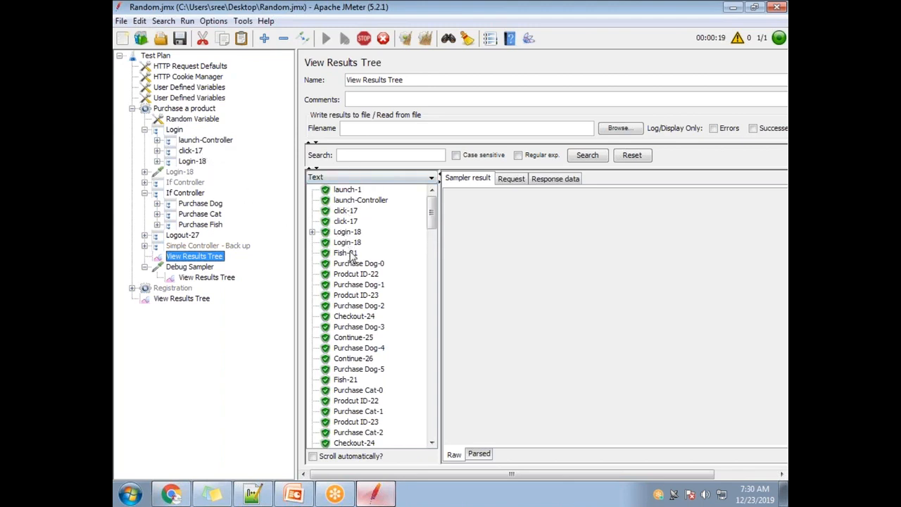
click(145, 130)
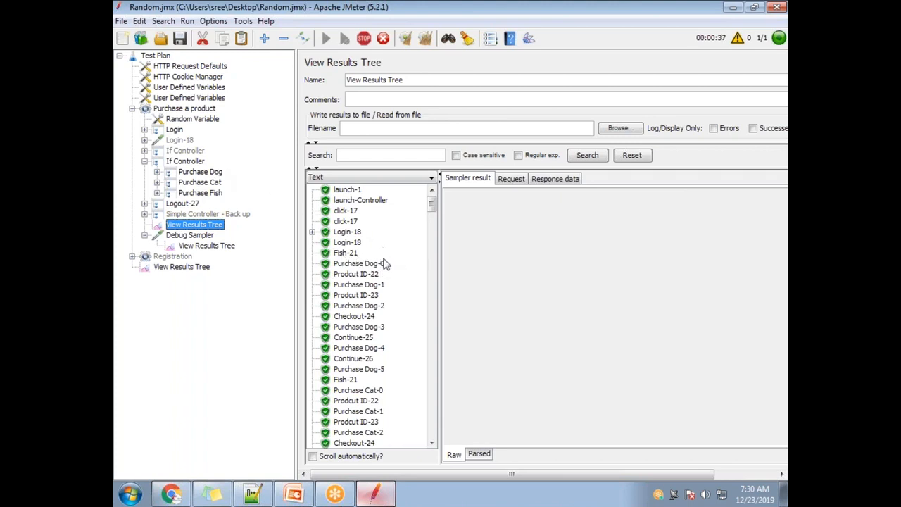
scroll(394, 365, down, 2)
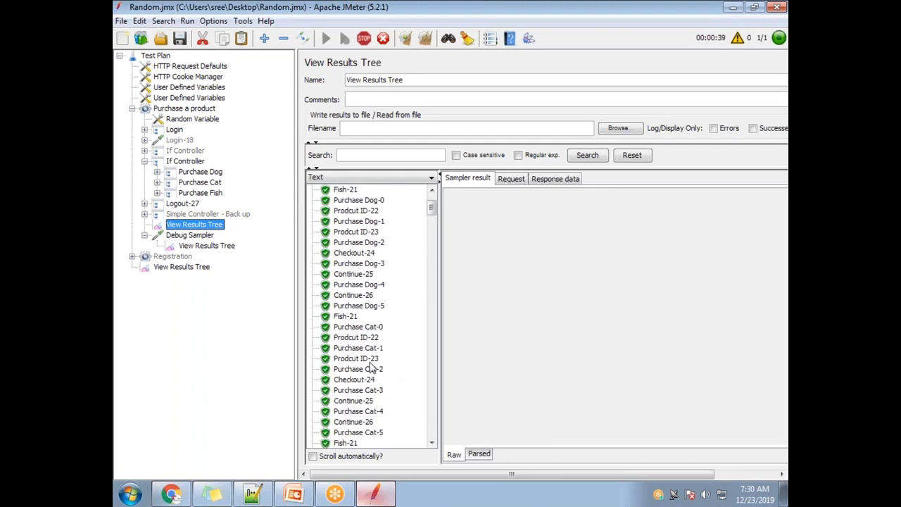
scroll(364, 361, down, 4)
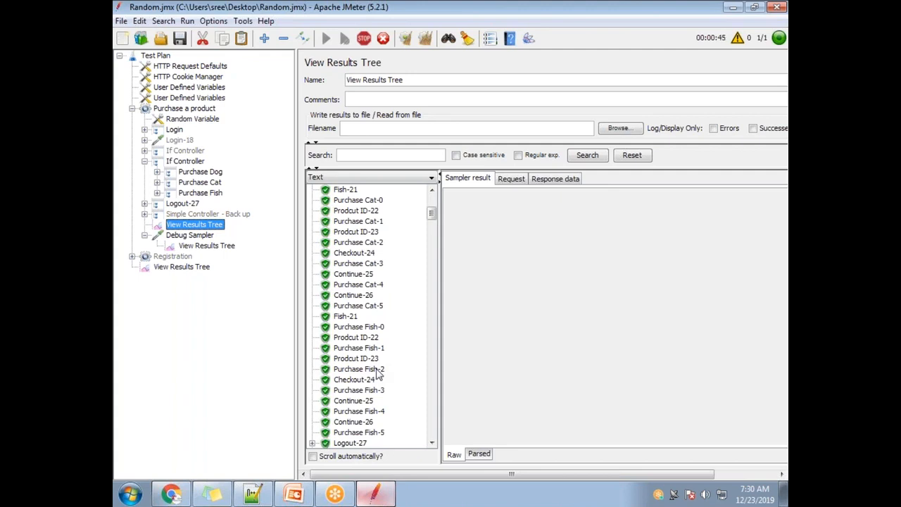
scroll(378, 373, down, 5)
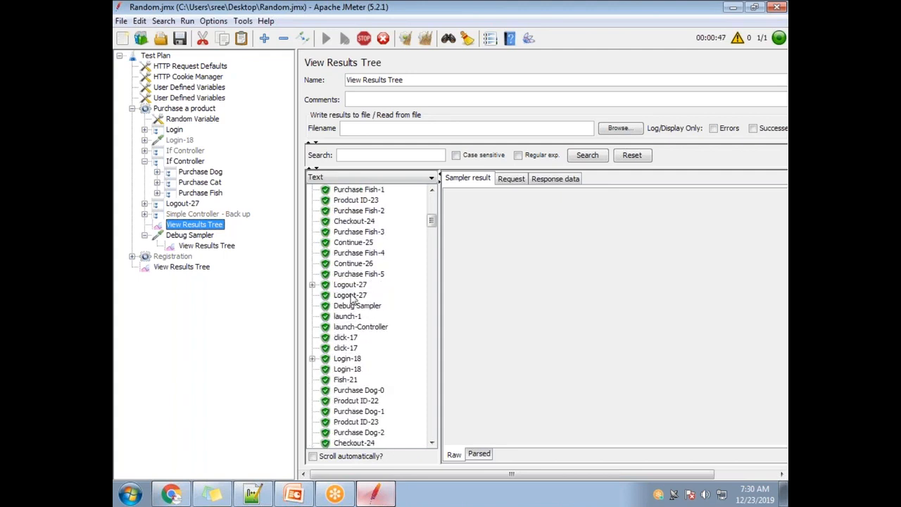
scroll(391, 376, up, 3)
scroll(398, 380, down, 2)
scroll(392, 359, up, 7)
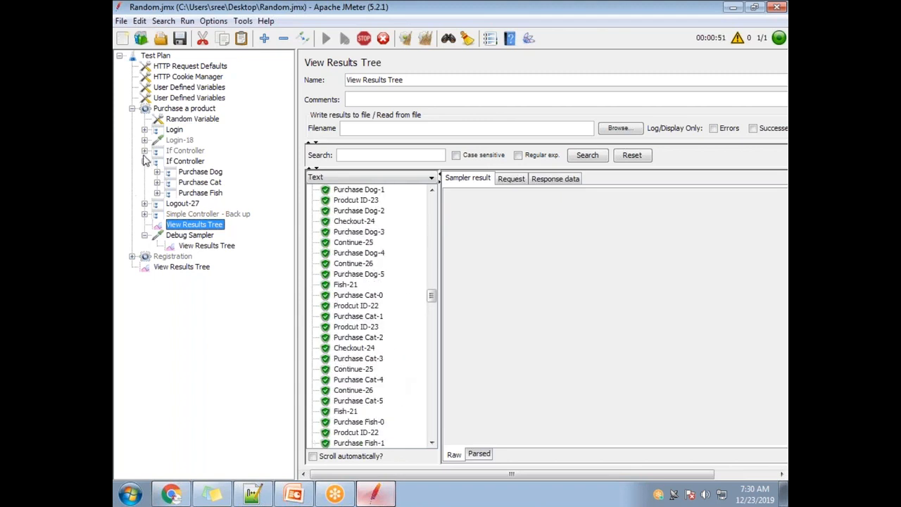
Step: Stop the test, try to turn off the infinite loop count of the Purchase a product thread group, and save the plan
click(179, 109)
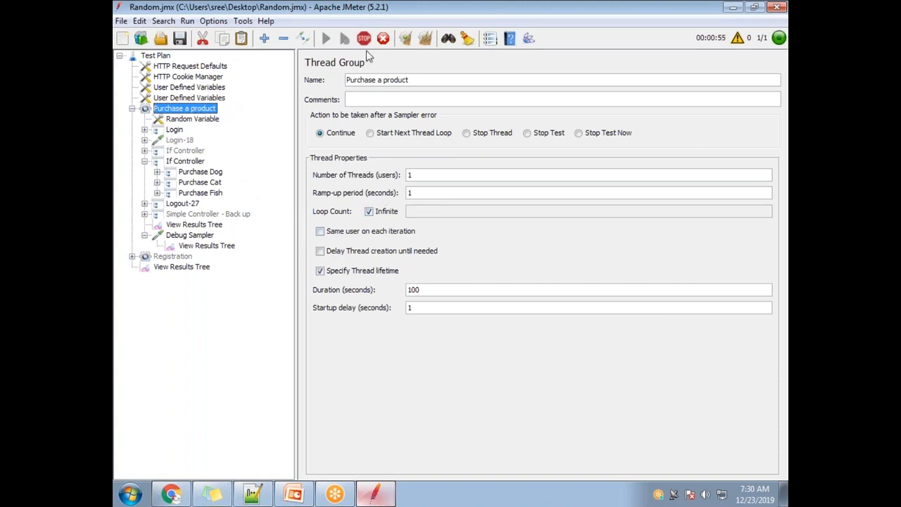
click(370, 209)
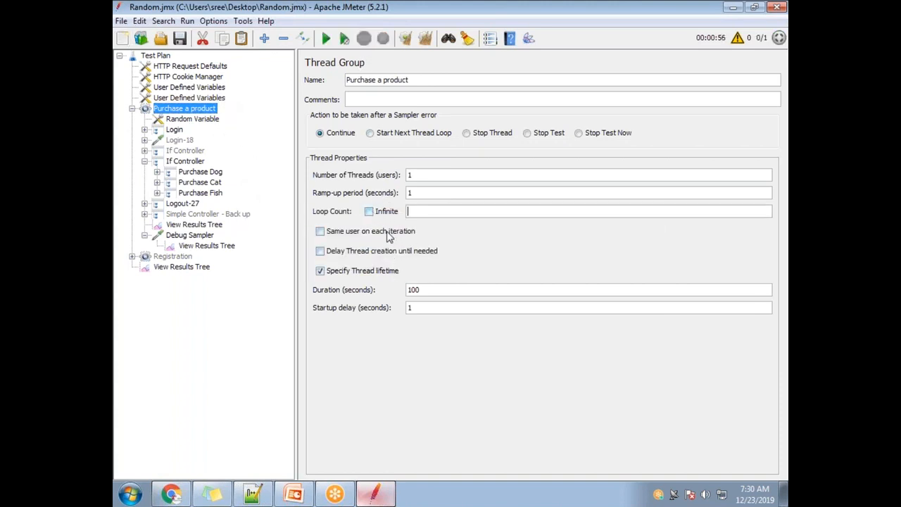
click(183, 40)
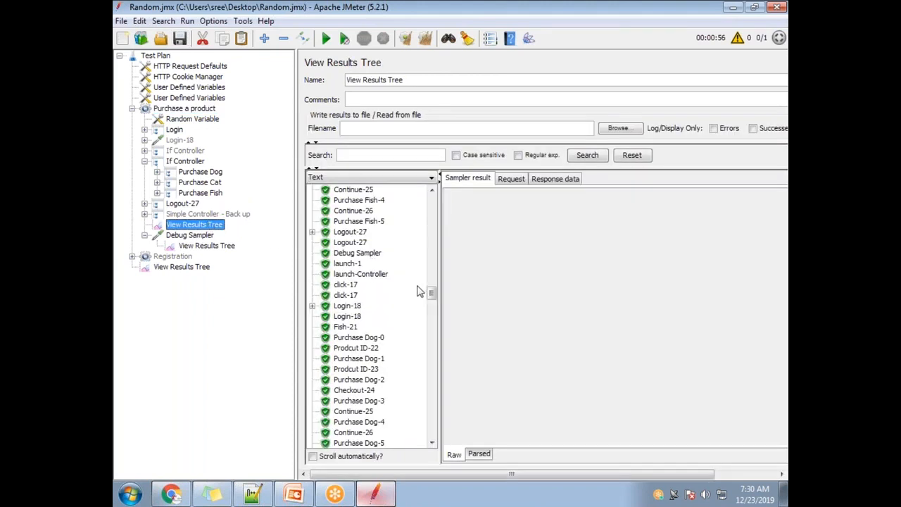
Step: Clear all earlier results and rerun the test with the thread group's View Results Tree open
drag(432, 295, 432, 204)
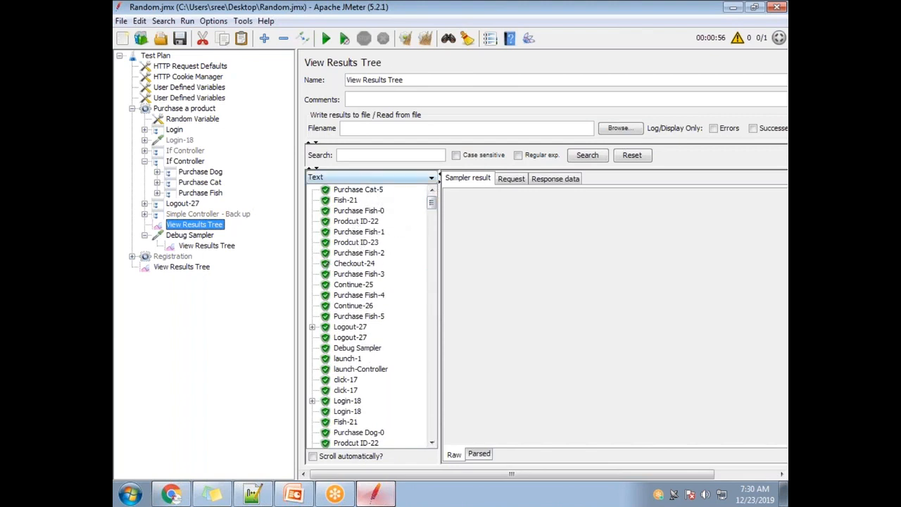
click(425, 38)
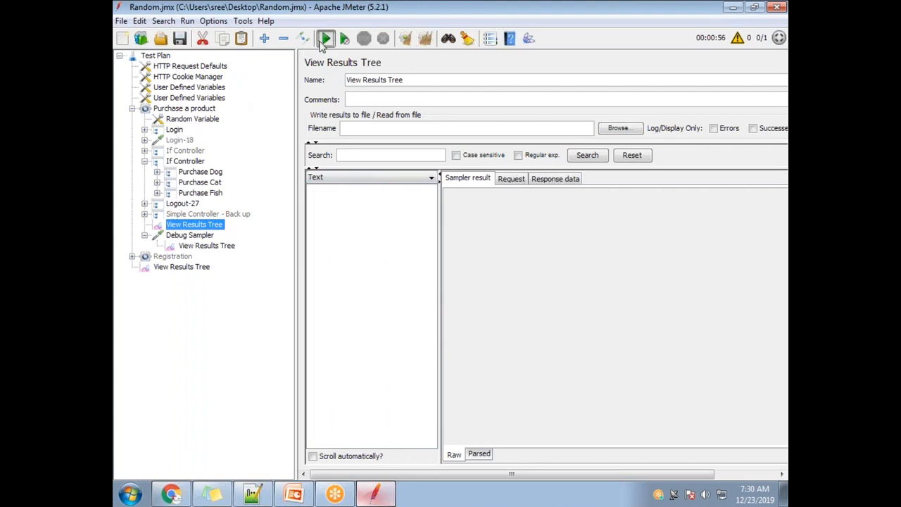
click(325, 39)
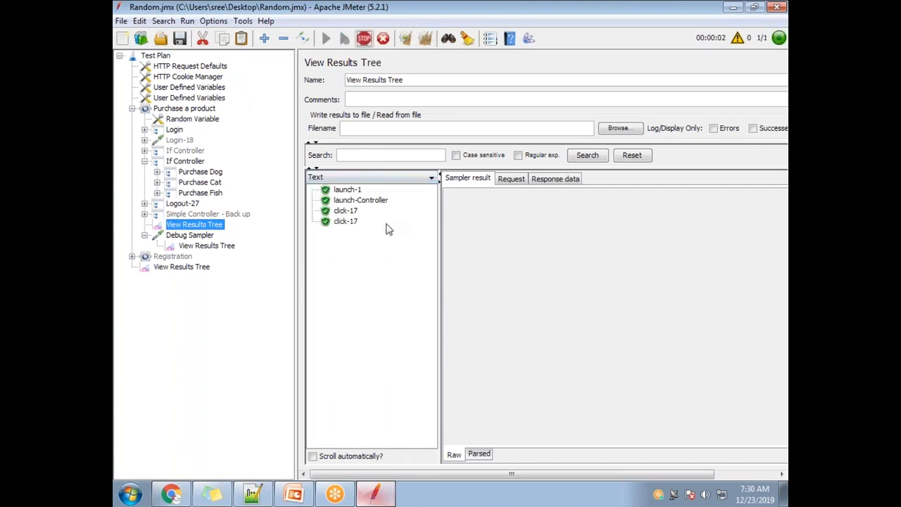
Step: Check the Login-18 and purchase samples in the thread group's View Results Tree against the enabled If Controller's condition
click(349, 244)
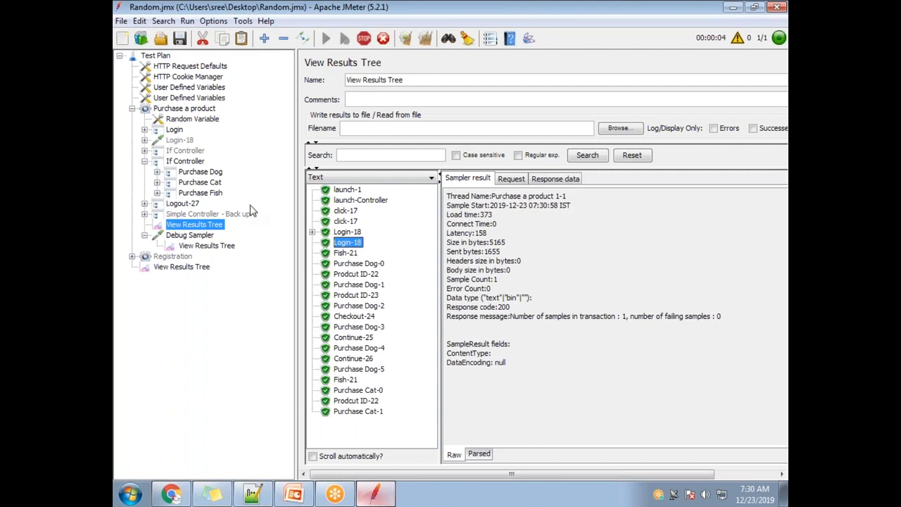
click(187, 162)
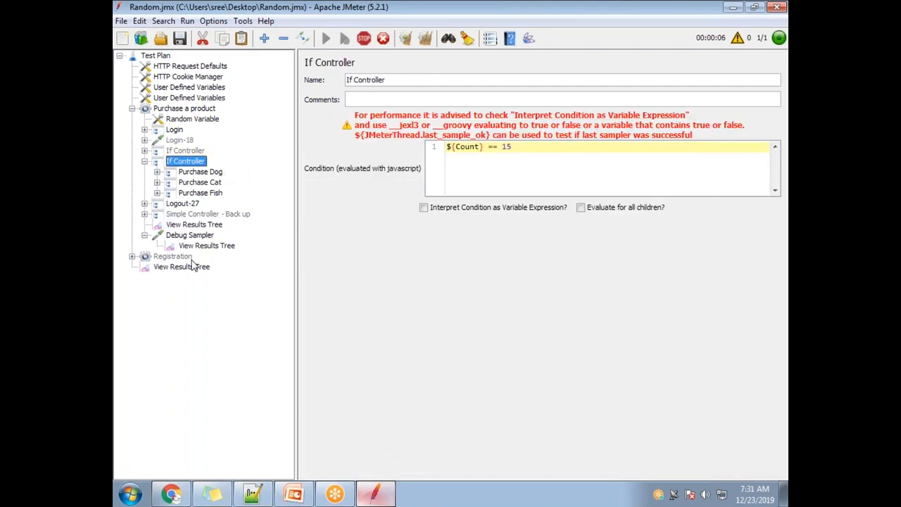
click(200, 225)
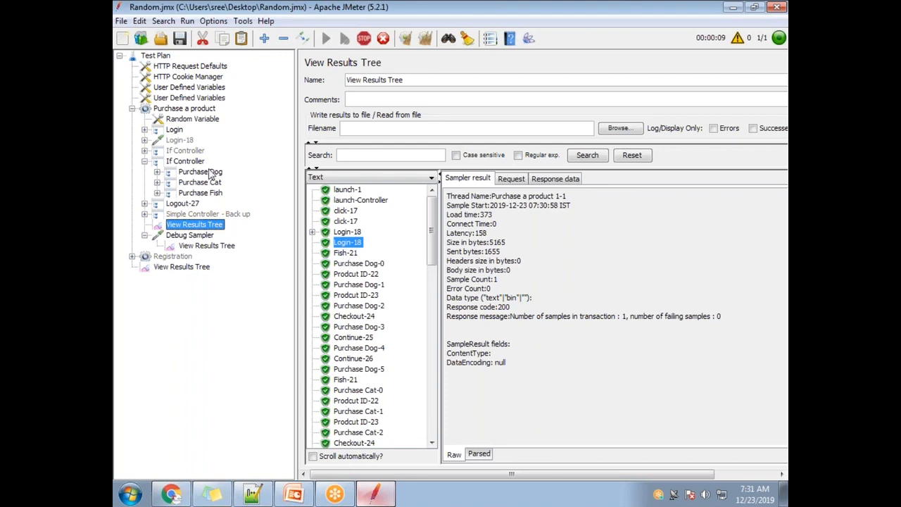
click(354, 265)
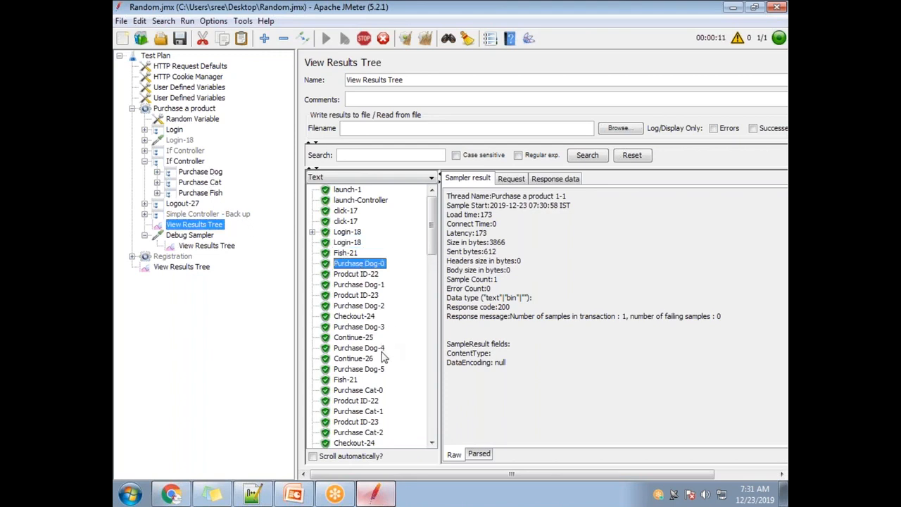
scroll(384, 355, down, 3)
click(382, 361)
scroll(391, 364, down, 5)
click(370, 370)
scroll(368, 377, down, 4)
scroll(366, 380, down, 12)
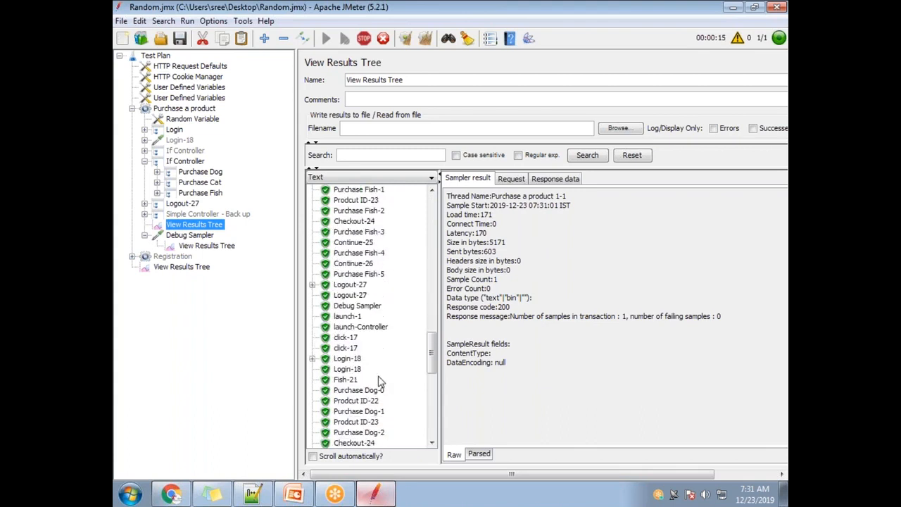
Step: Stop the test, set the Purchase a product thread group's loop count to 1 instead of infinite, and save the plan
click(181, 109)
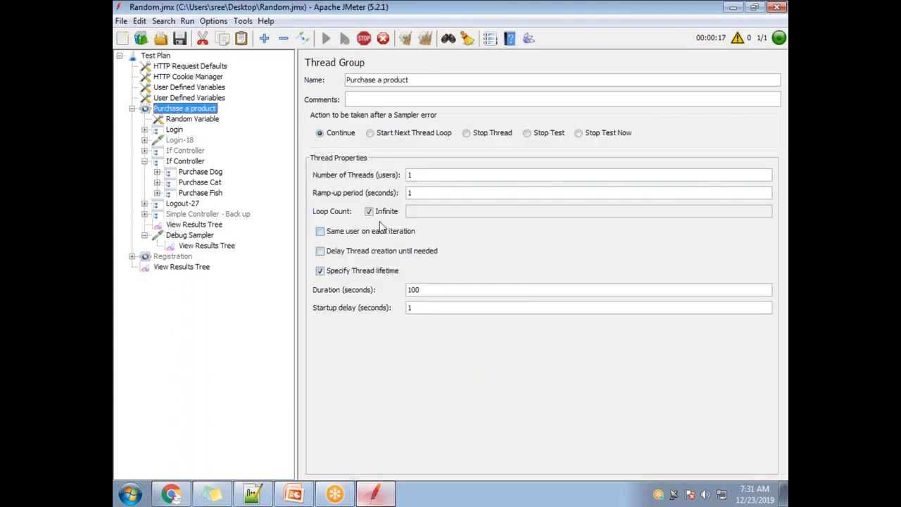
click(365, 40)
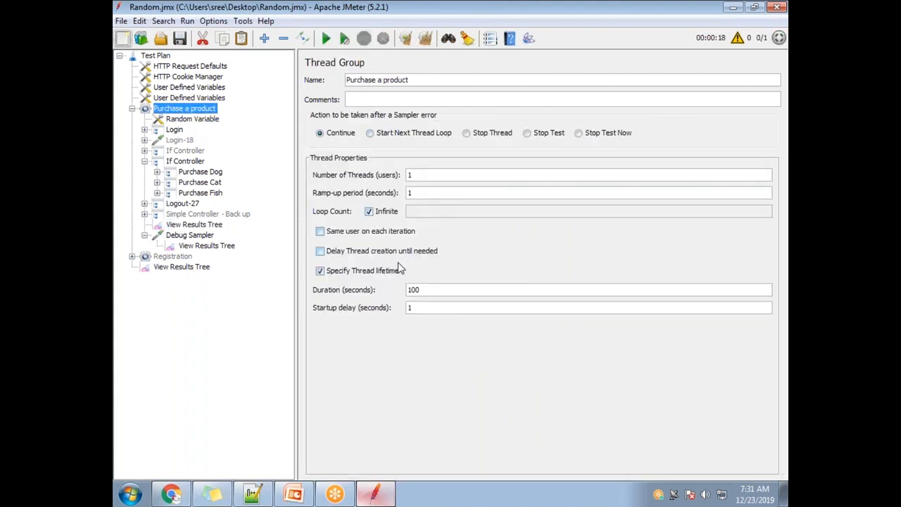
click(369, 211)
click(180, 39)
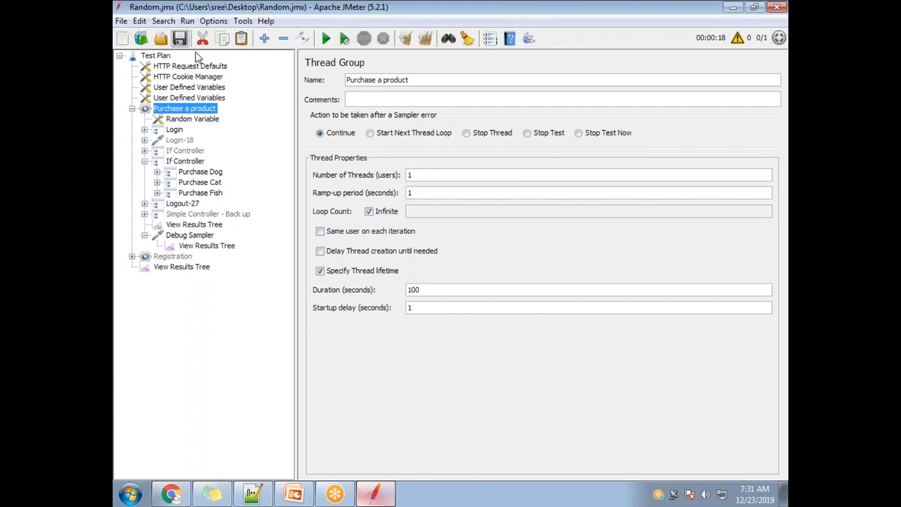
click(369, 211)
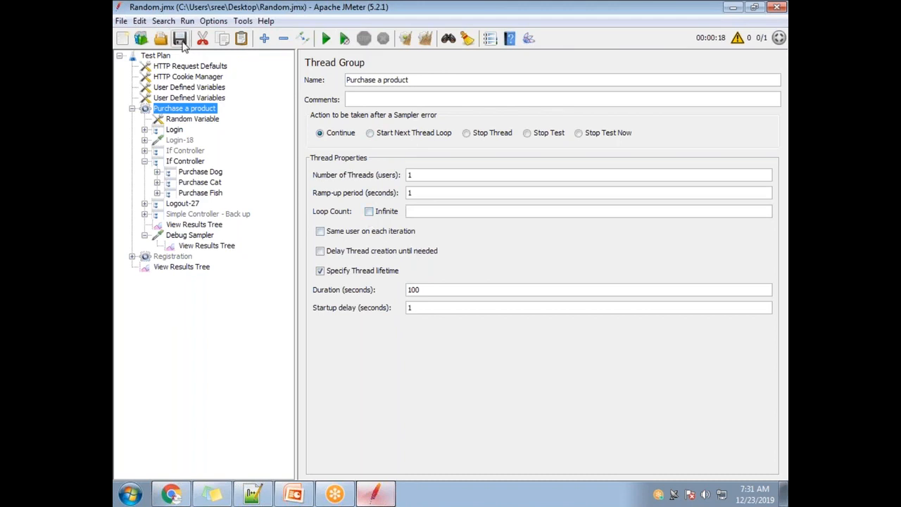
text(1)
click(181, 42)
Step: Clear the earlier results from the listeners and rerun the test for the Purchase a product thread group
click(204, 248)
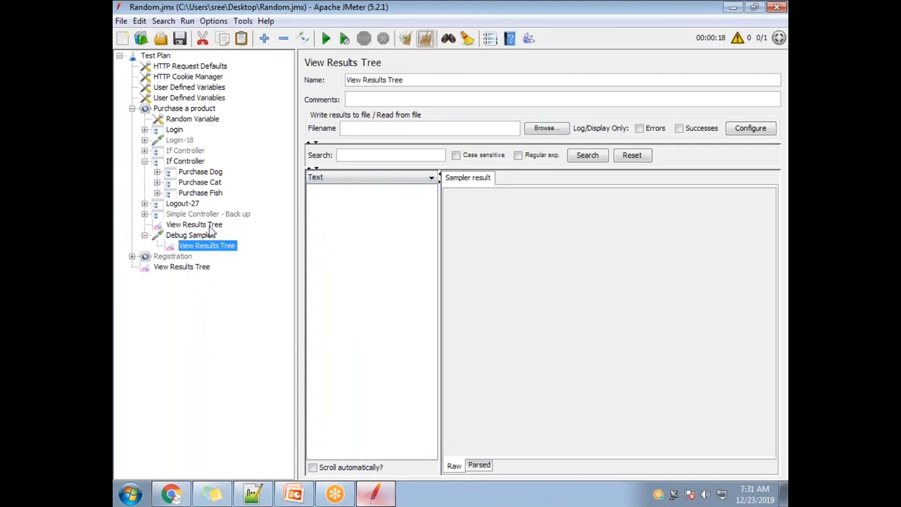
click(205, 225)
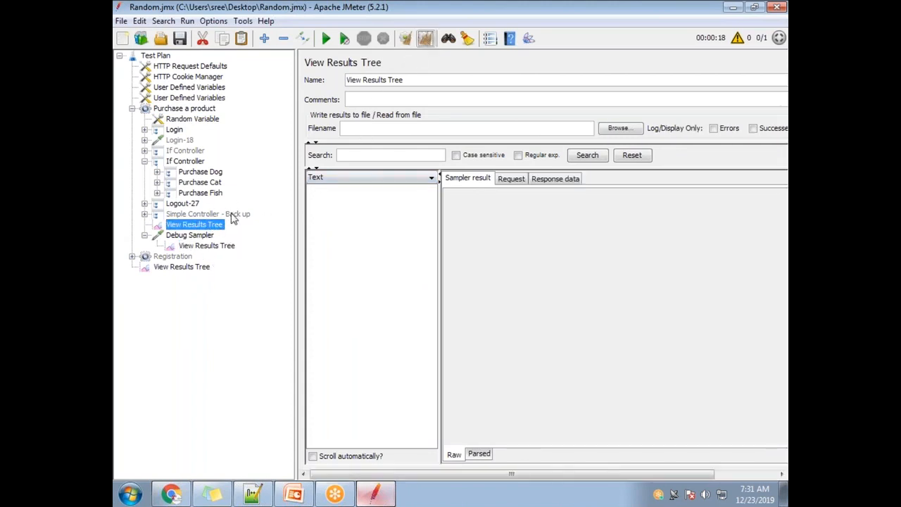
click(180, 109)
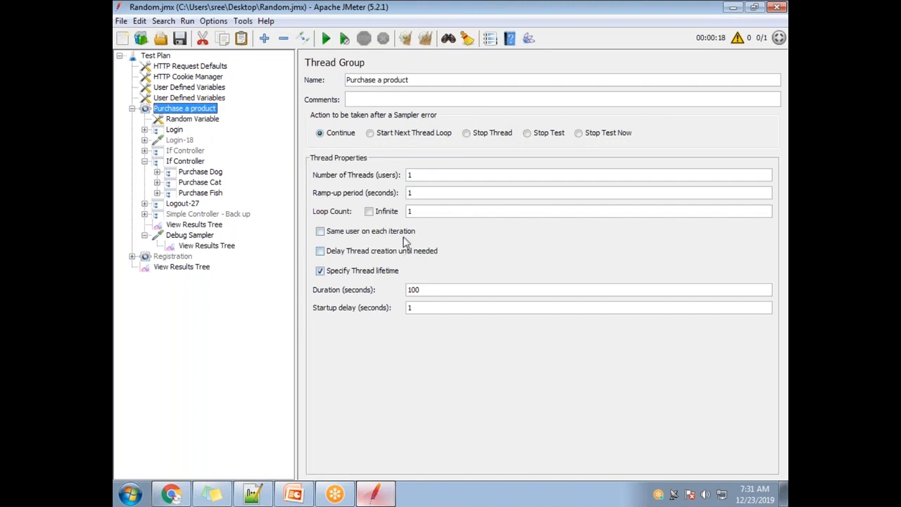
click(326, 38)
Step: Examine the Count variable in the Debug Sampler's response data in the thread group's View Results Tree
click(195, 225)
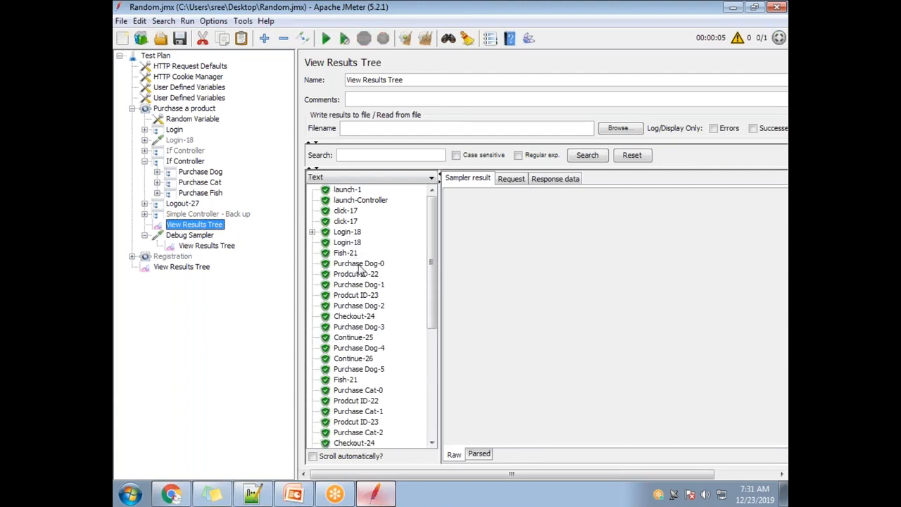
scroll(366, 366, down, 7)
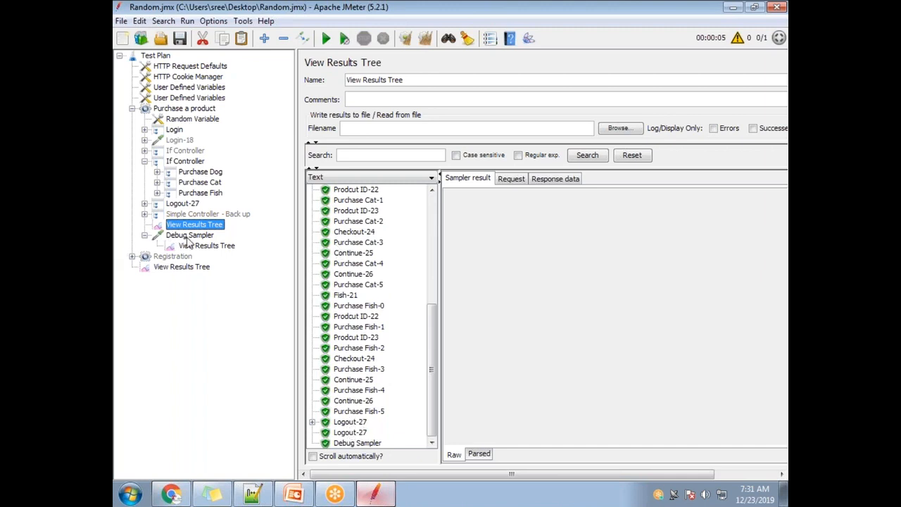
click(359, 443)
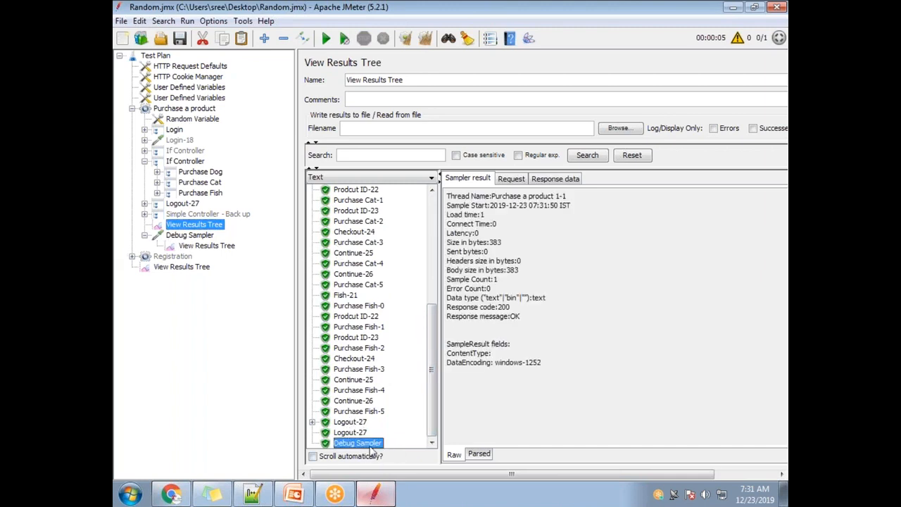
click(551, 180)
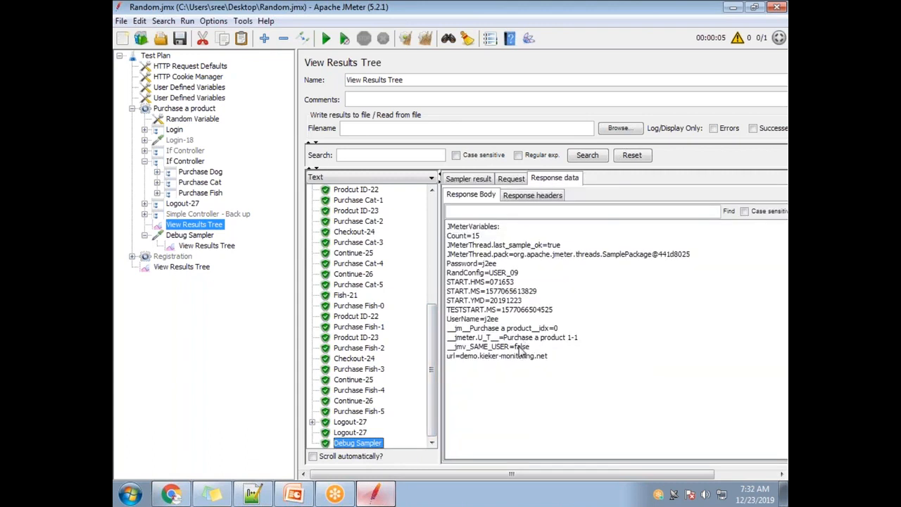
click(485, 180)
click(510, 180)
click(548, 180)
drag(481, 237, 447, 237)
click(487, 241)
drag(482, 241, 446, 239)
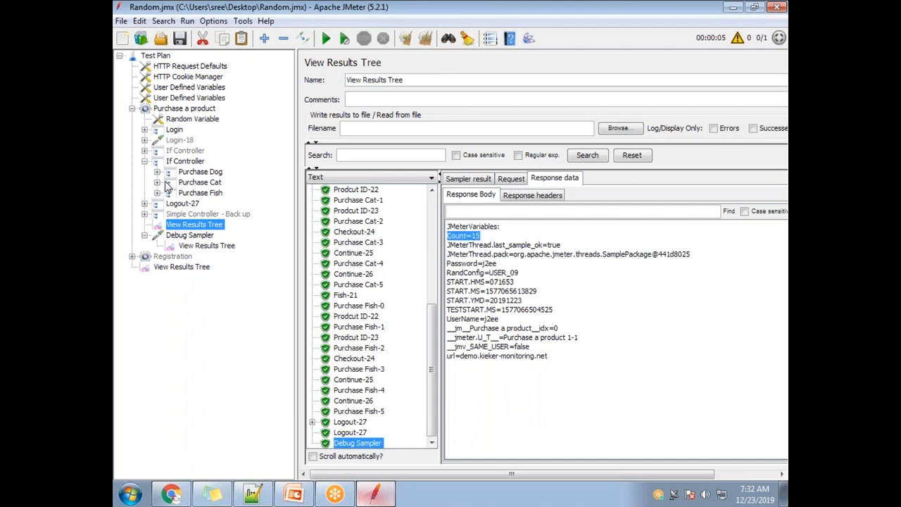
Step: Compare the enabled If Controller's ${Count} == 15 condition with the samples listed in the thread group's View Results Tree
click(185, 160)
double_click(476, 146)
double_click(507, 146)
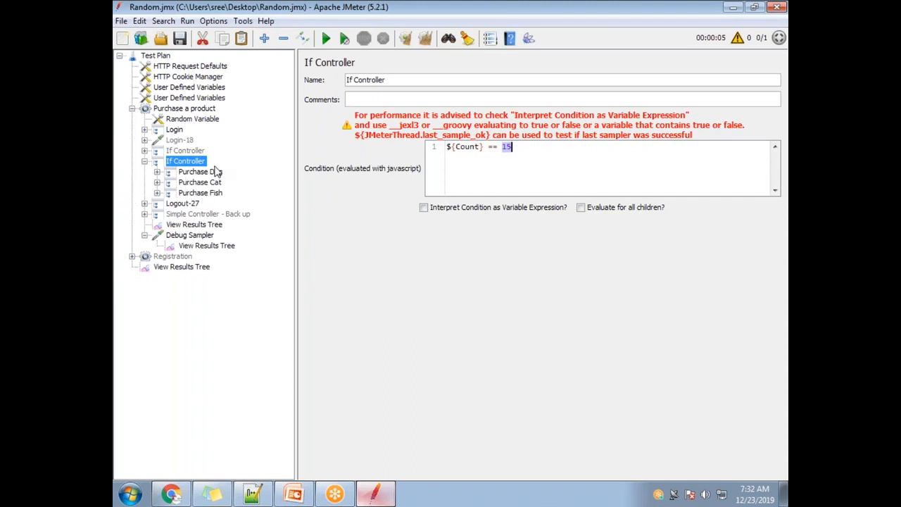
click(195, 226)
drag(433, 365, 432, 253)
drag(430, 220, 443, 297)
drag(431, 342, 428, 387)
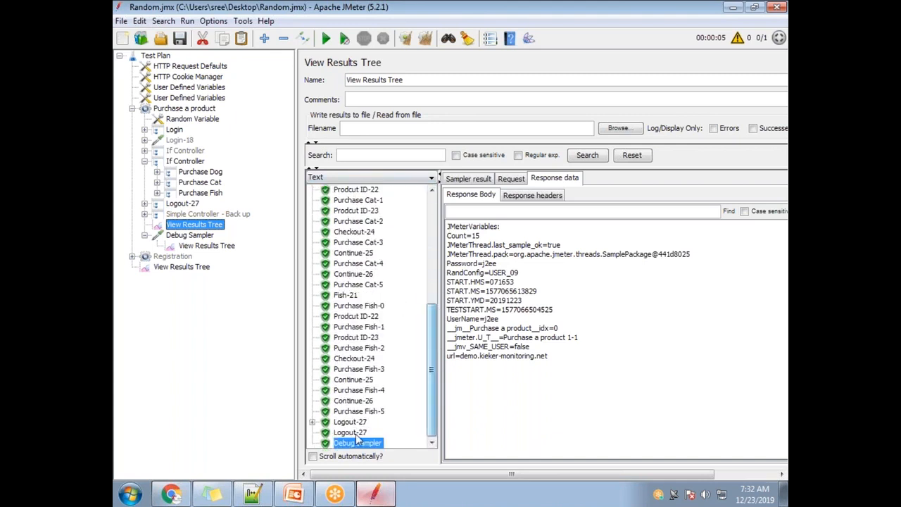
Step: Check the Count variable in the response data of the Debug Sampler's own View Results Tree listener
click(188, 236)
click(213, 246)
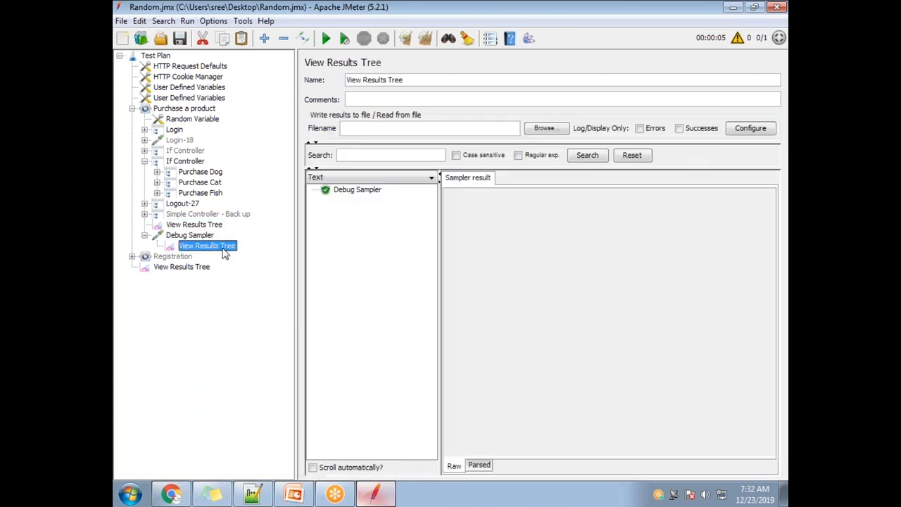
click(359, 191)
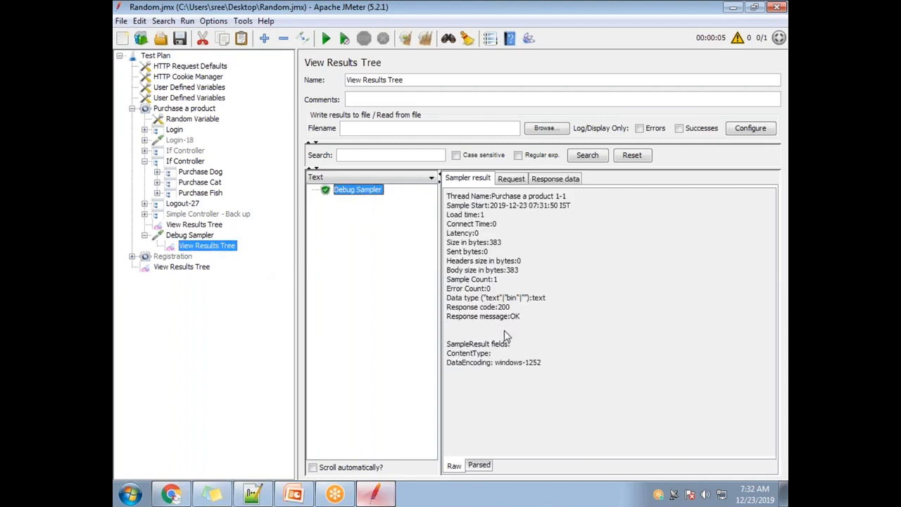
click(556, 181)
drag(482, 237, 442, 242)
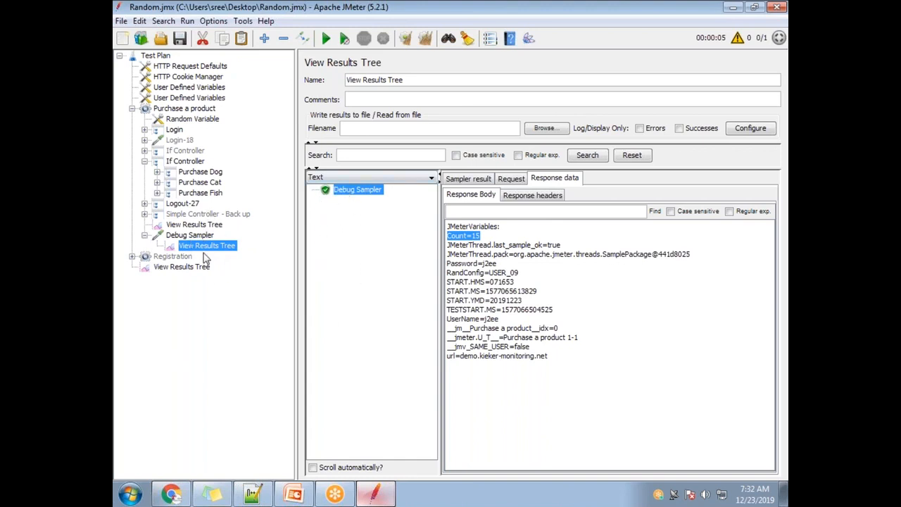
Step: Review the full sample list, from launch-1 to the Debug Sampler, in the Purchase a product thread group's View Results Tree
click(202, 225)
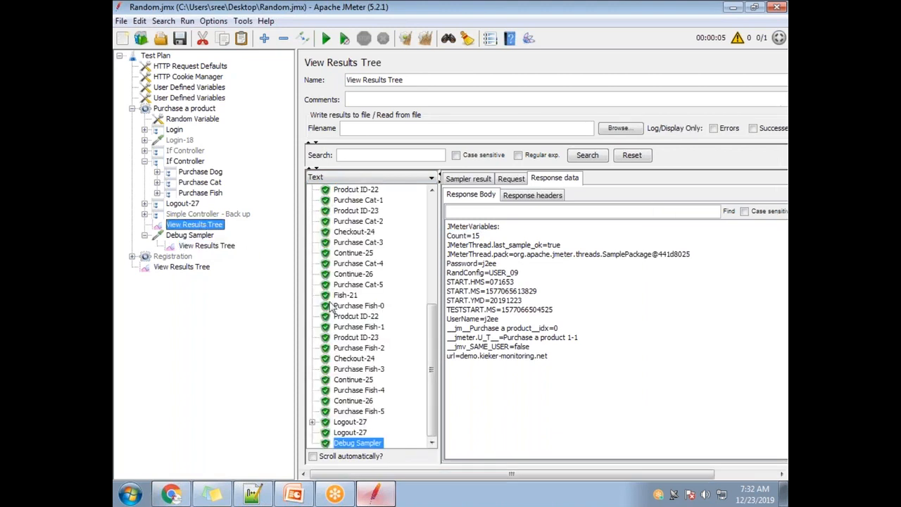
scroll(422, 337, up, 7)
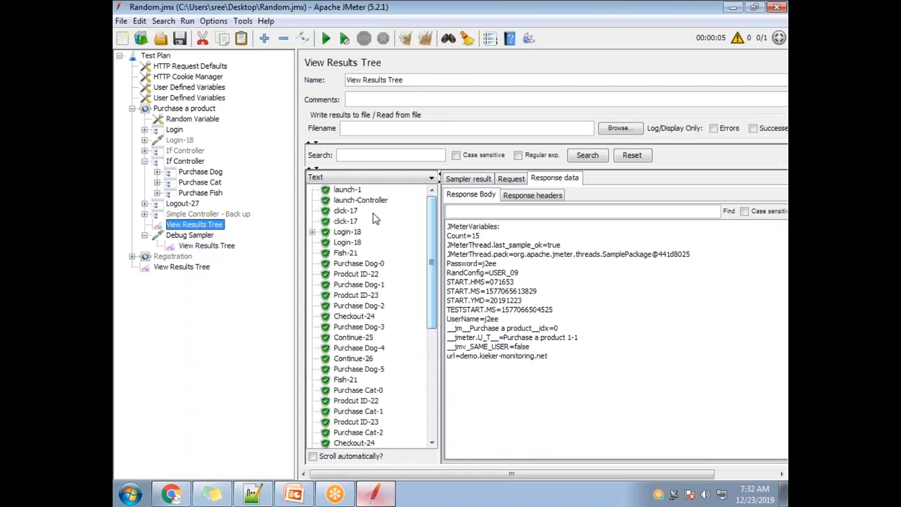
scroll(422, 336, down, 7)
click(358, 443)
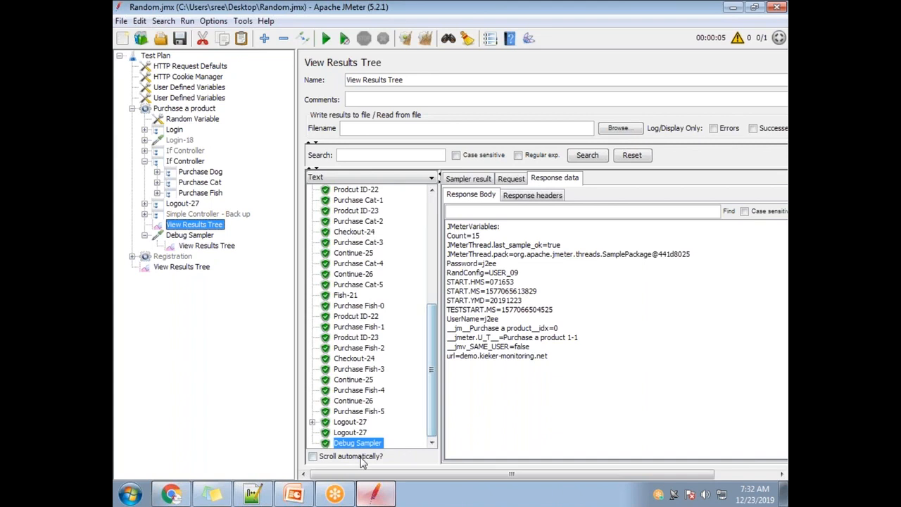
click(387, 178)
scroll(431, 254, down, 2)
drag(430, 263, 434, 209)
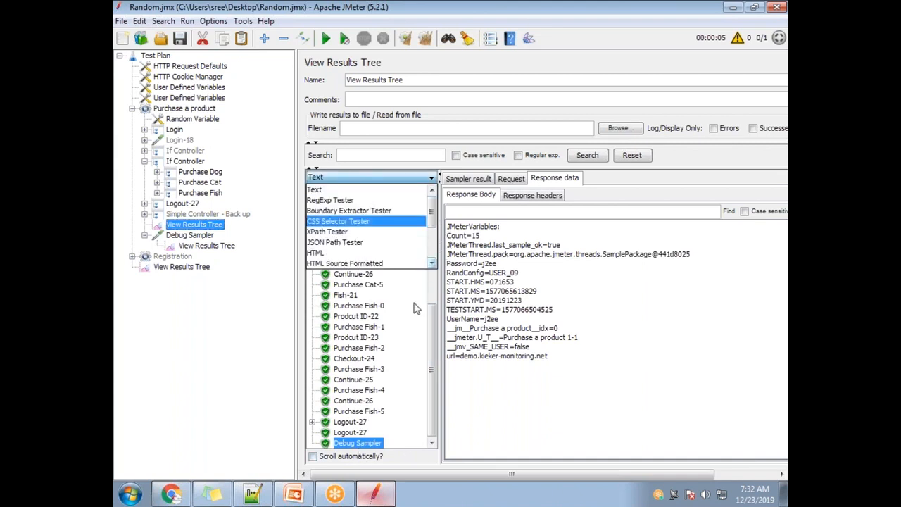
click(422, 318)
drag(434, 325, 368, 230)
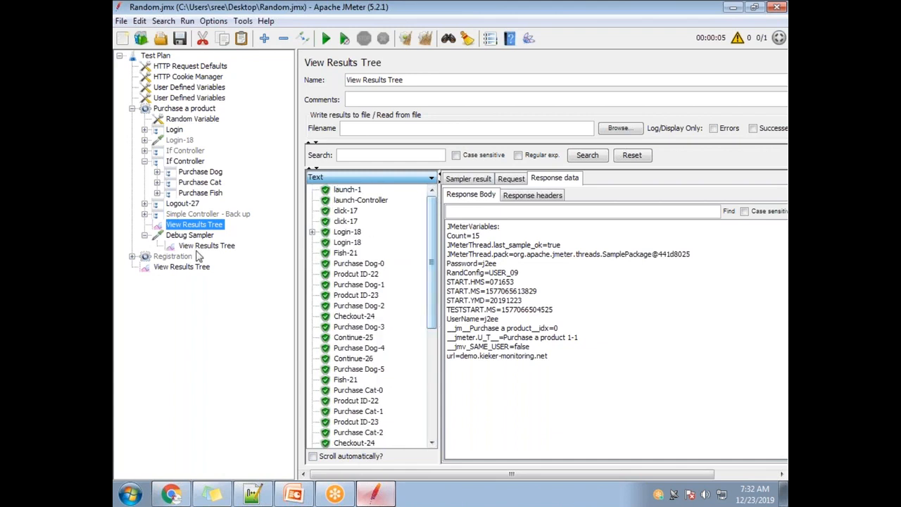
Step: Compare the samples in the Debug Sampler's own View Results Tree with those in the thread group's View Results Tree
click(220, 249)
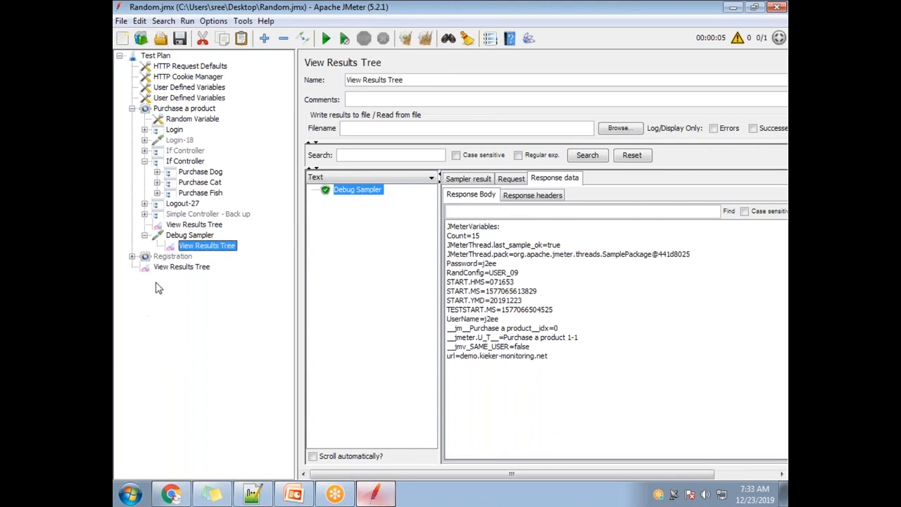
click(185, 224)
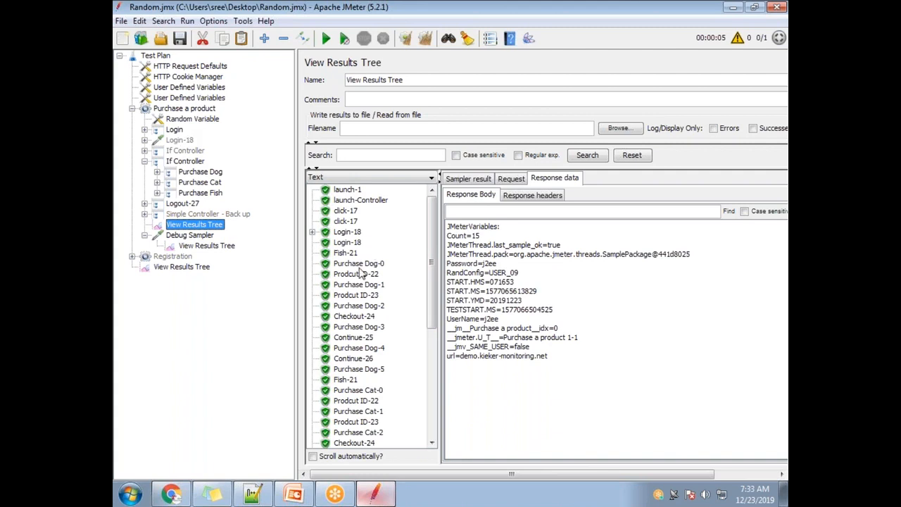
scroll(373, 408, down, 7)
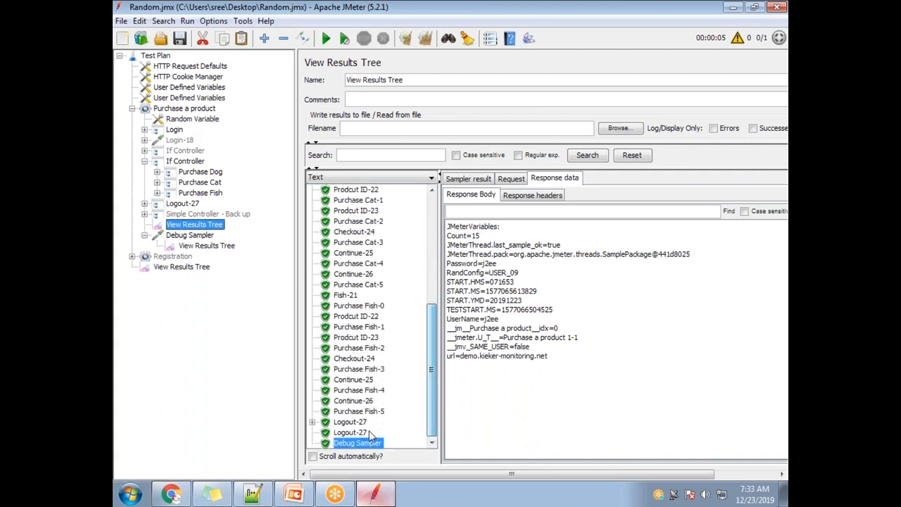
drag(432, 369, 434, 260)
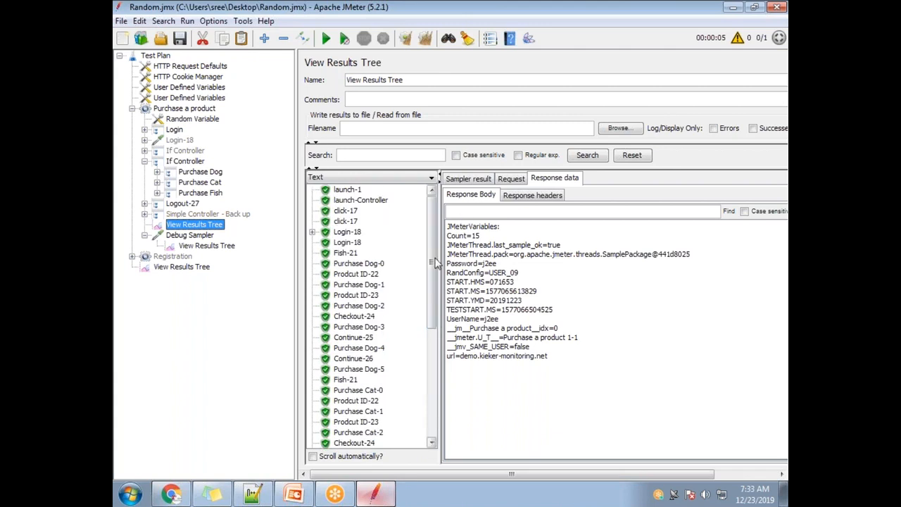
click(556, 21)
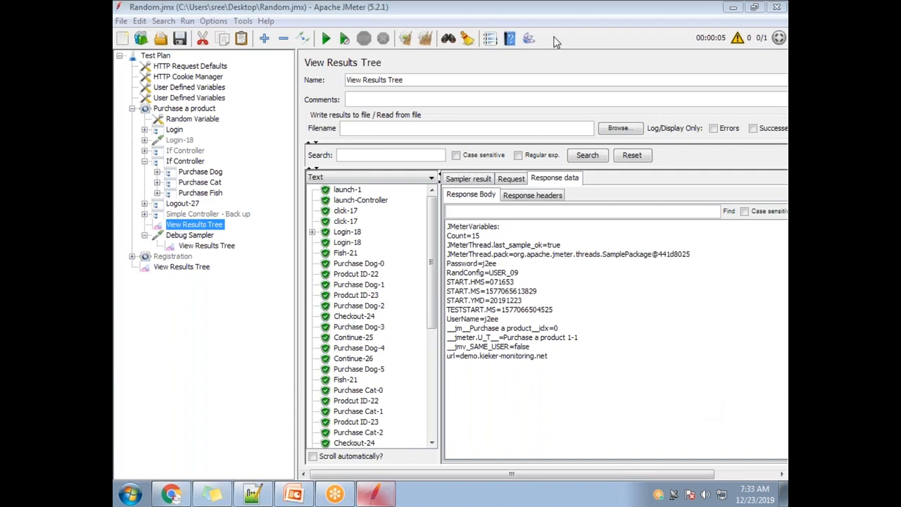
click(748, 499)
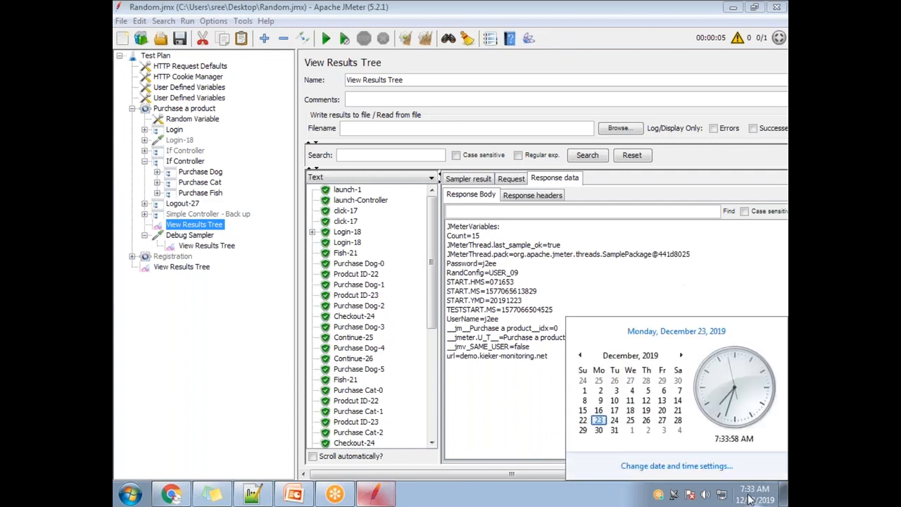
click(553, 31)
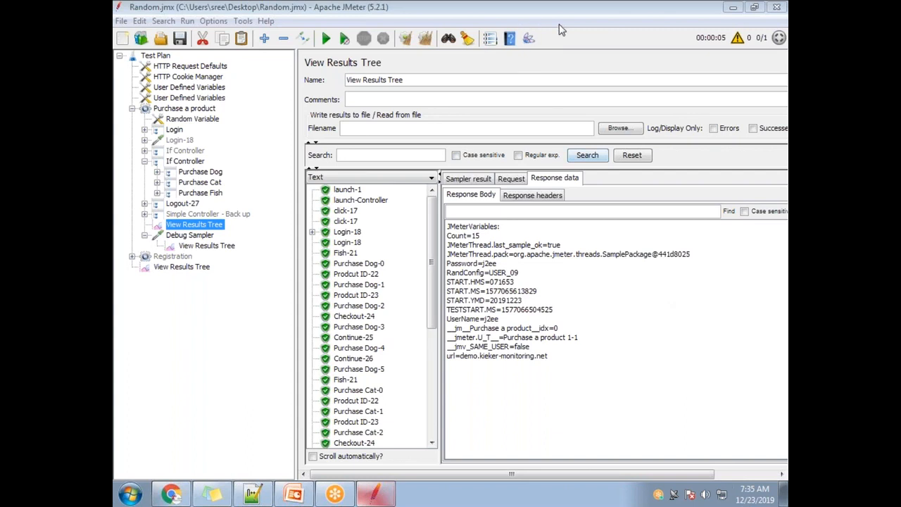
Step: Check the December 2019 dates in the system calendar
click(757, 500)
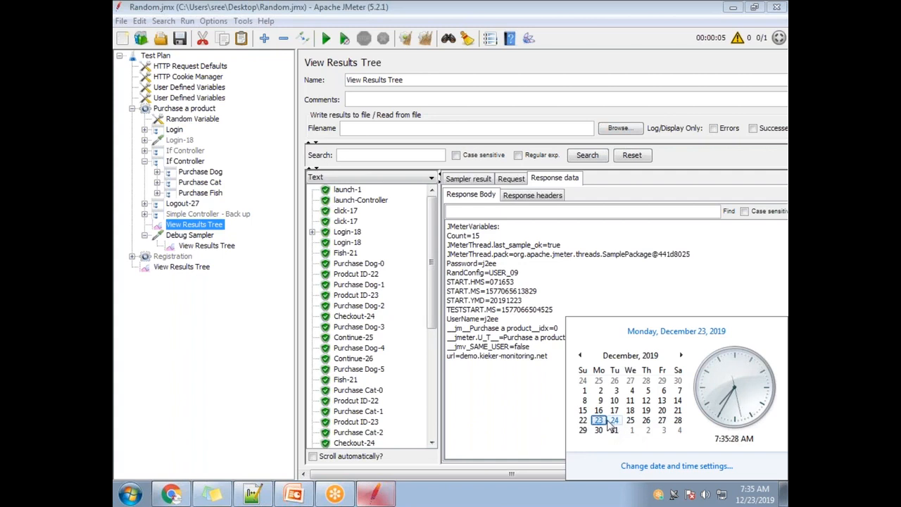
click(553, 23)
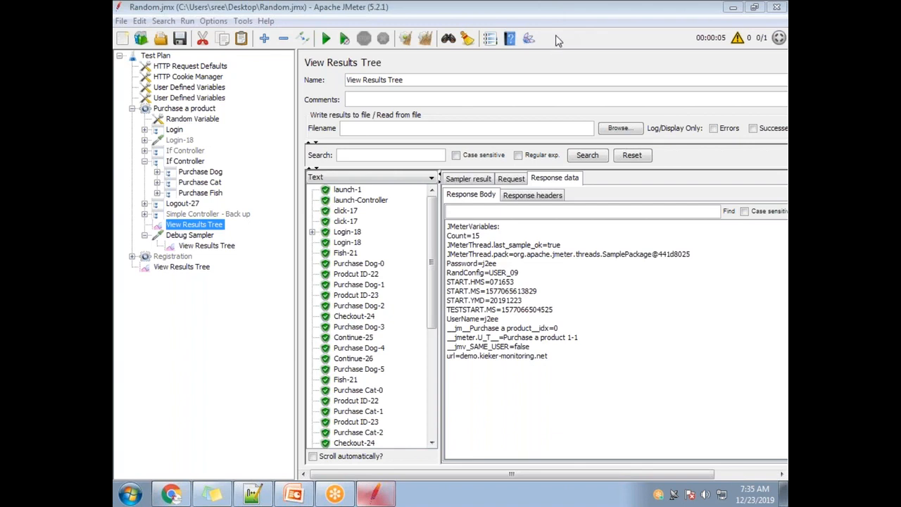
click(747, 491)
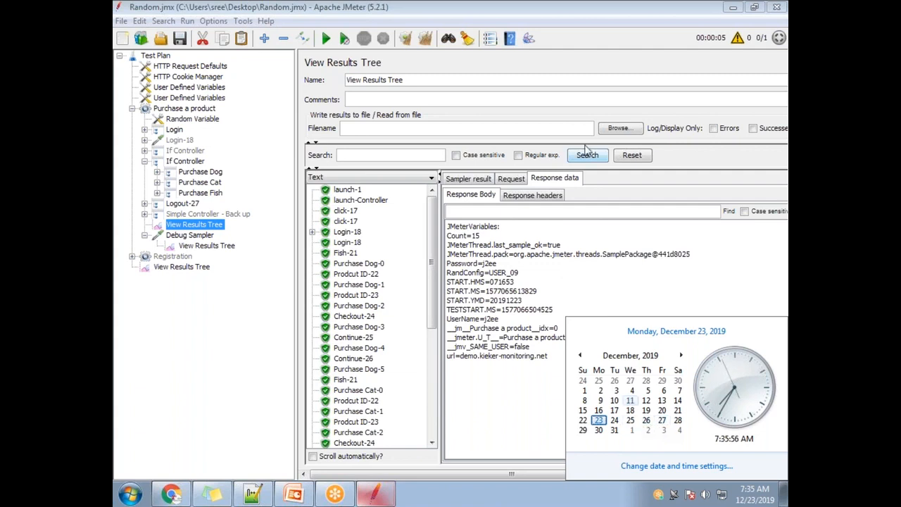
click(546, 21)
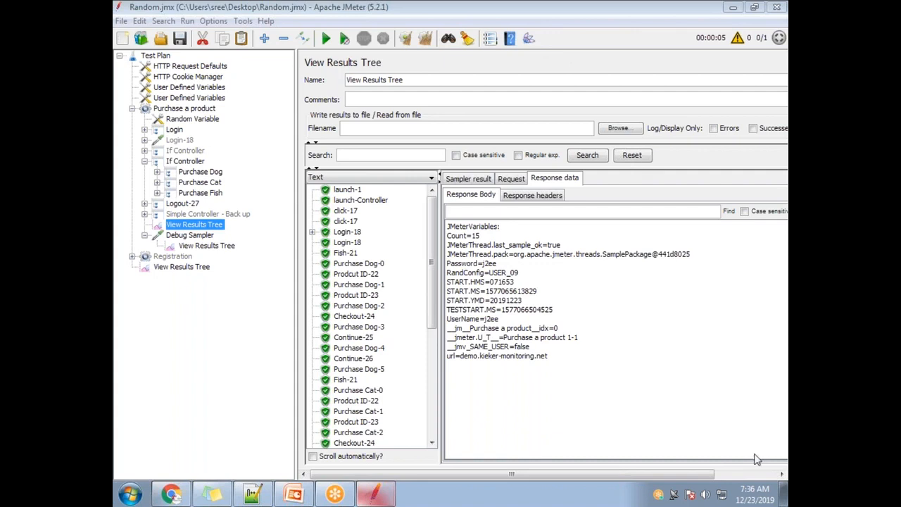
click(753, 494)
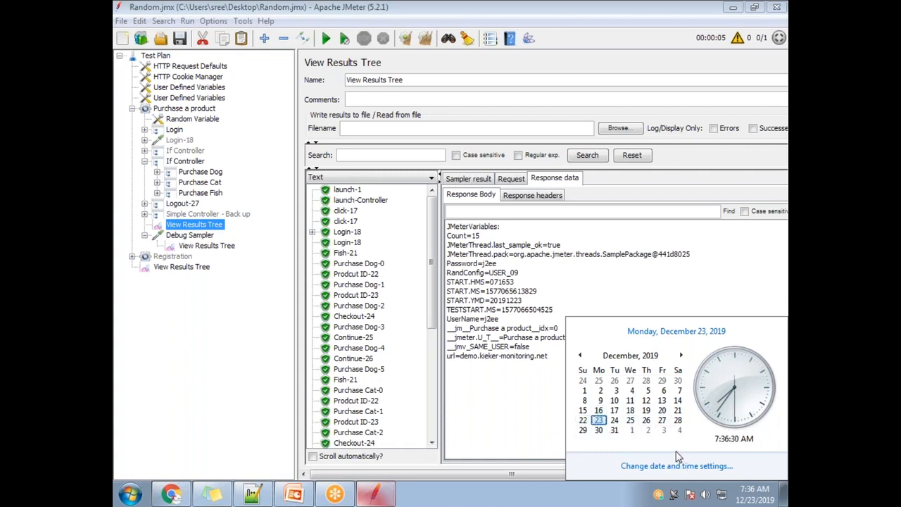
click(549, 21)
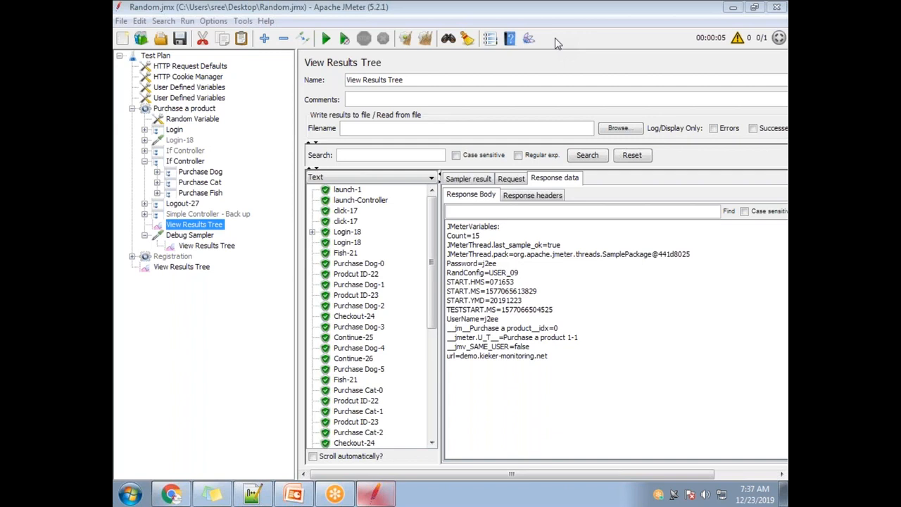
click(747, 497)
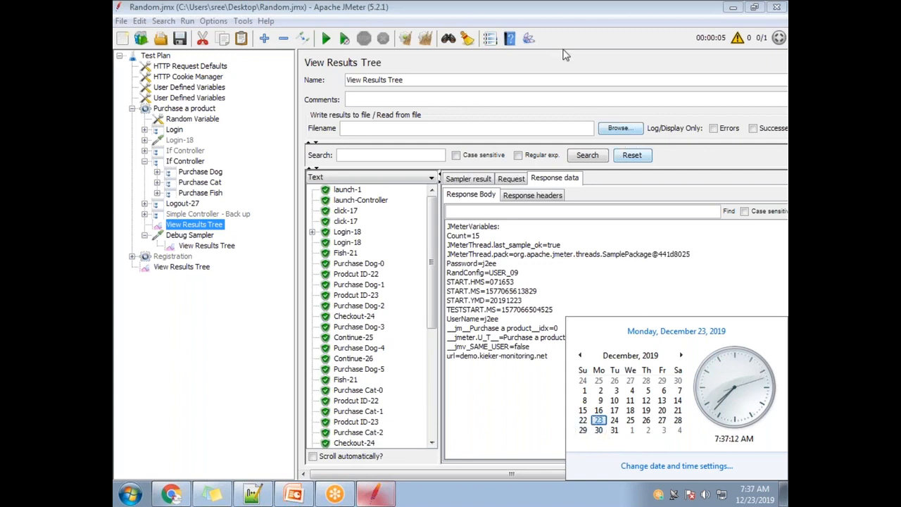
click(547, 22)
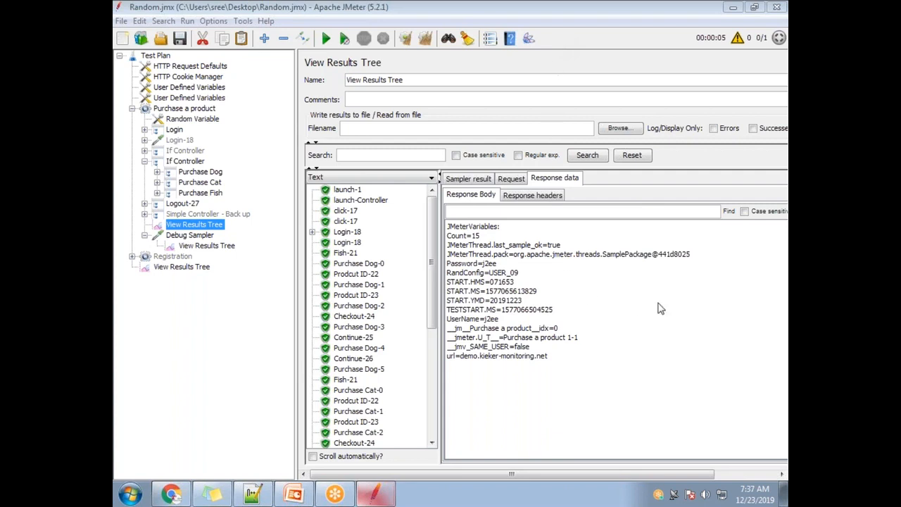
Step: Switch to Notepad++ and add a separator line of asterisks below the iValue == fValue line in new 2
click(252, 494)
click(276, 443)
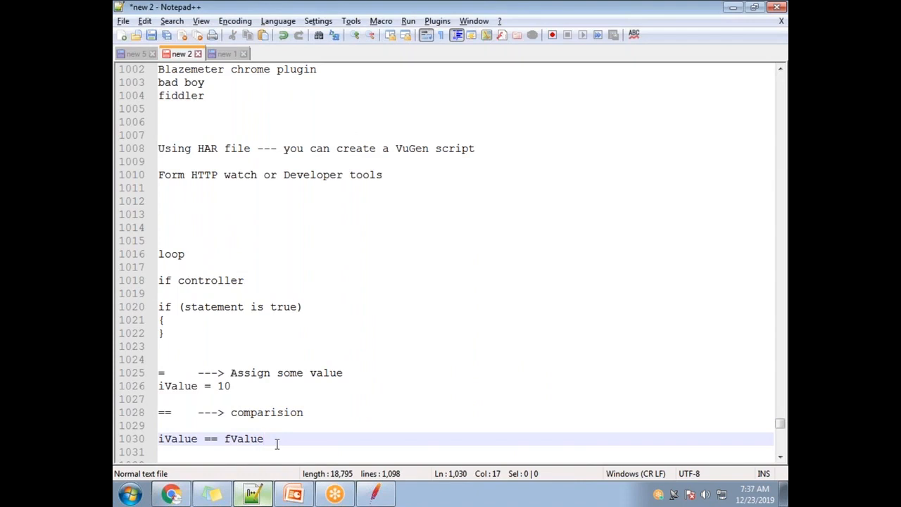
key(Return)
key(Return)
text(**************)
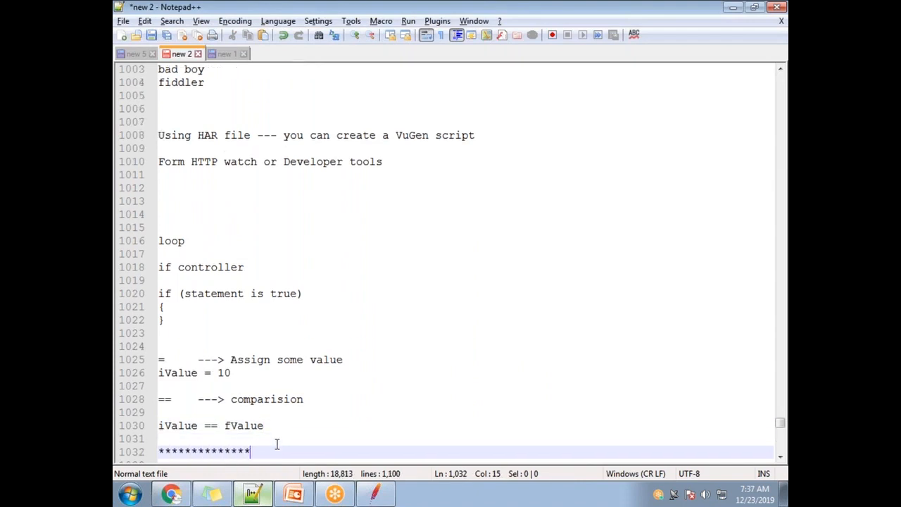
Step: Below the asterisks, write the line "Next class is Friday Night for US and Saturday Morning for India"
key(Return)
text(Next xlas)
key(BackSpace)
key(BackSpace)
key(BackSpace)
key(BackSpace)
text(class is Friday)
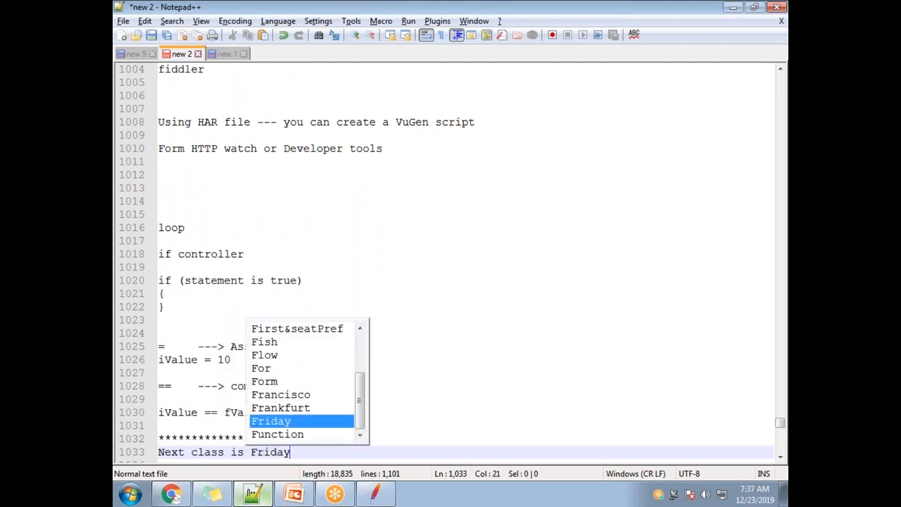
text( Night for US)
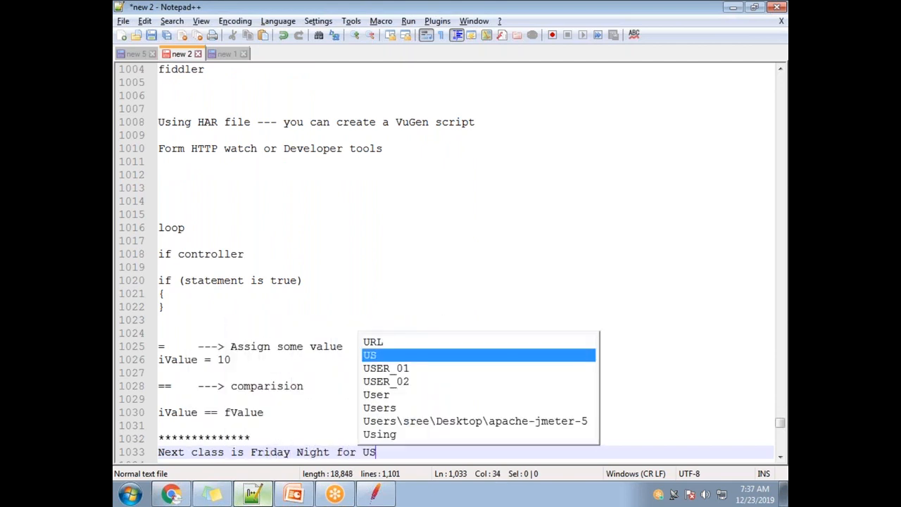
text( and Saturday Morning for)
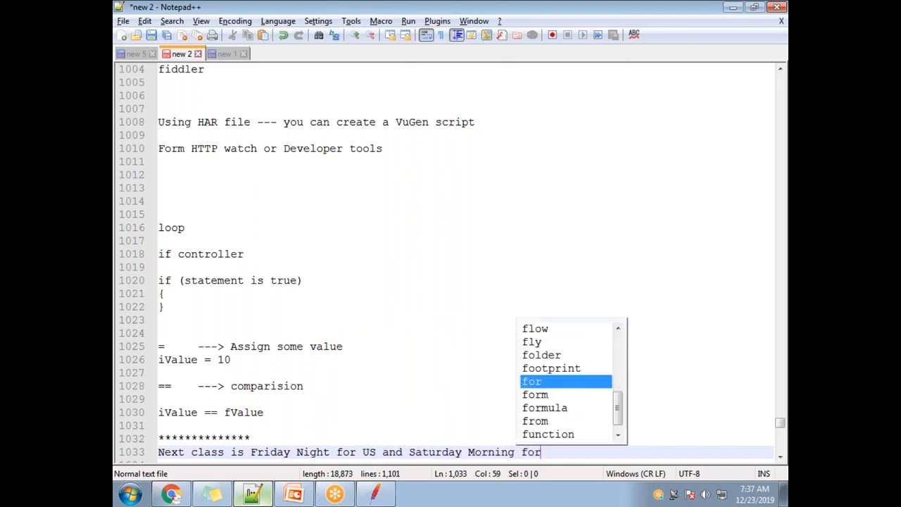
text( India)
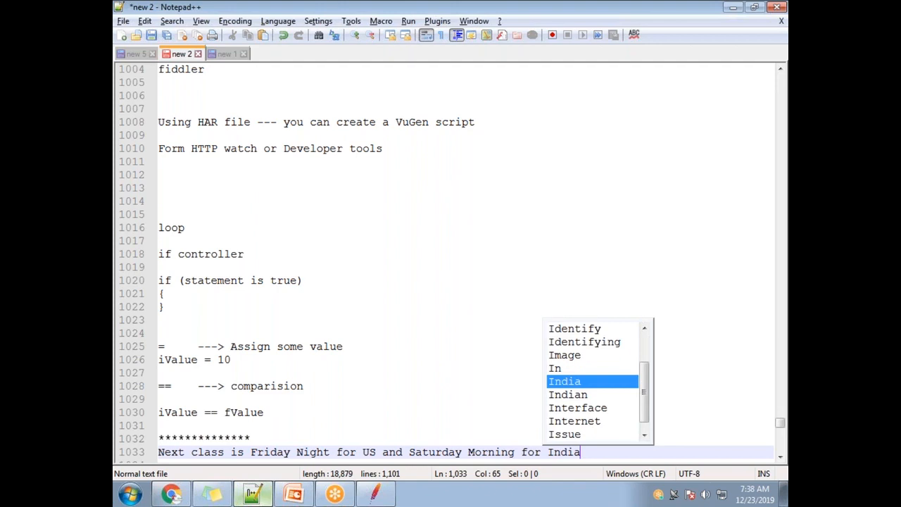
text(**************)
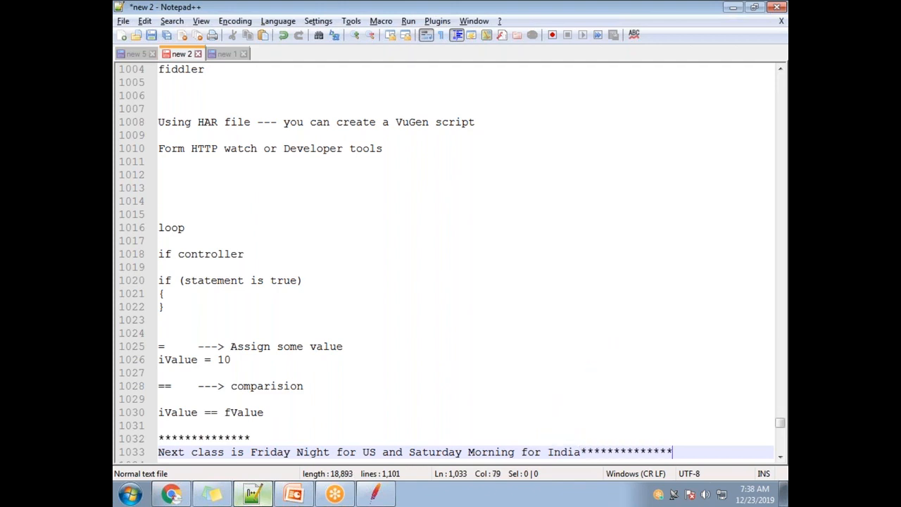
Step: Close the class announcement with a matching line of asterisks on its own line beneath the text
key(BackSpace)
key(BackSpace)
key(BackSpace)
key(BackSpace)
key(BackSpace)
key(BackSpace)
key(BackSpace)
key(BackSpace)
key(BackSpace)
key(BackSpace)
key(BackSpace)
key(BackSpace)
key(BackSpace)
key(BackSpace)
key(Return)
text(**************)
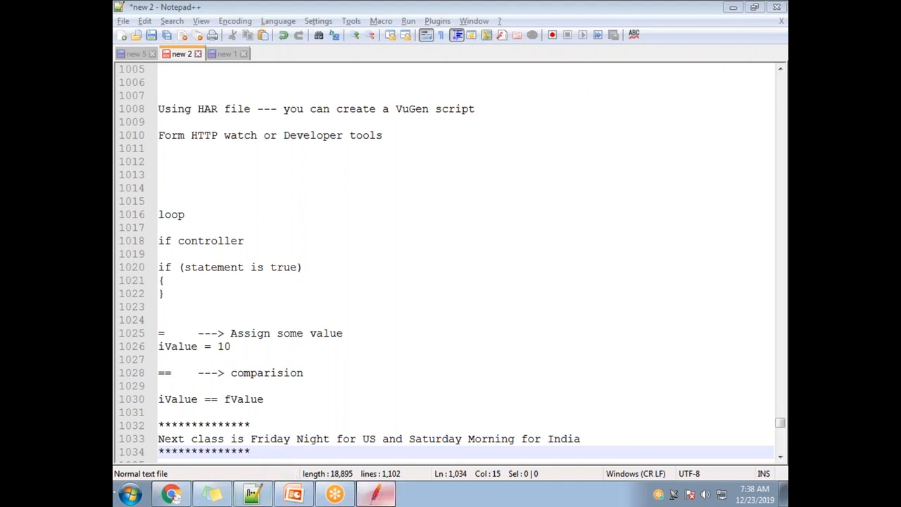
Step: Switch back to JMeter and review the variable and number in the enabled If Controller's ${Count} == 15 condition
click(375, 494)
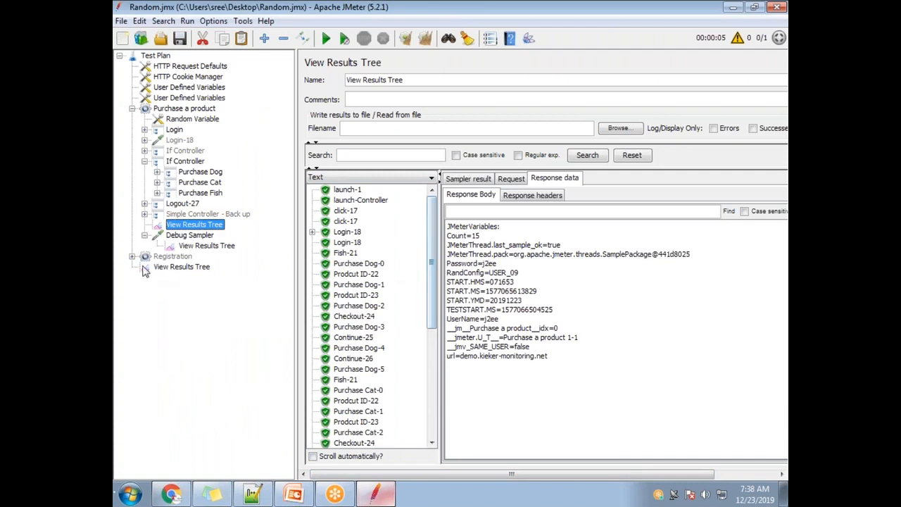
click(185, 161)
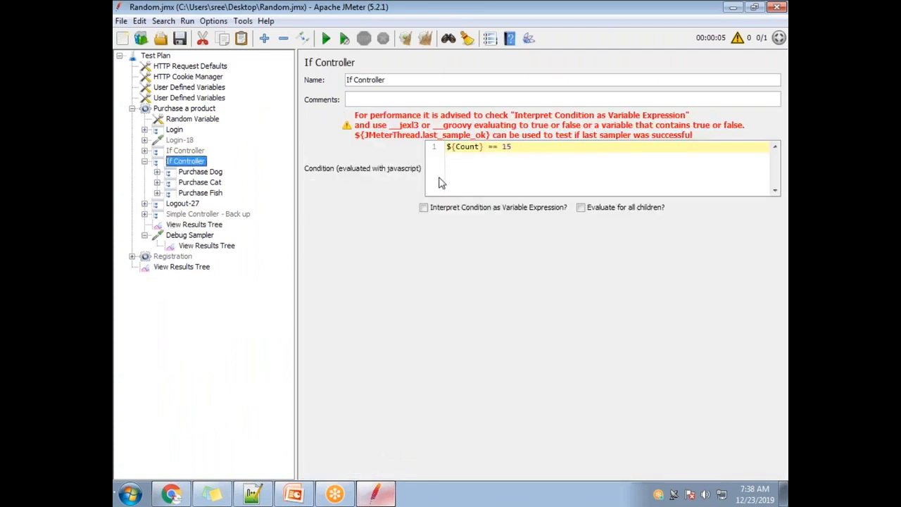
double_click(508, 147)
double_click(476, 147)
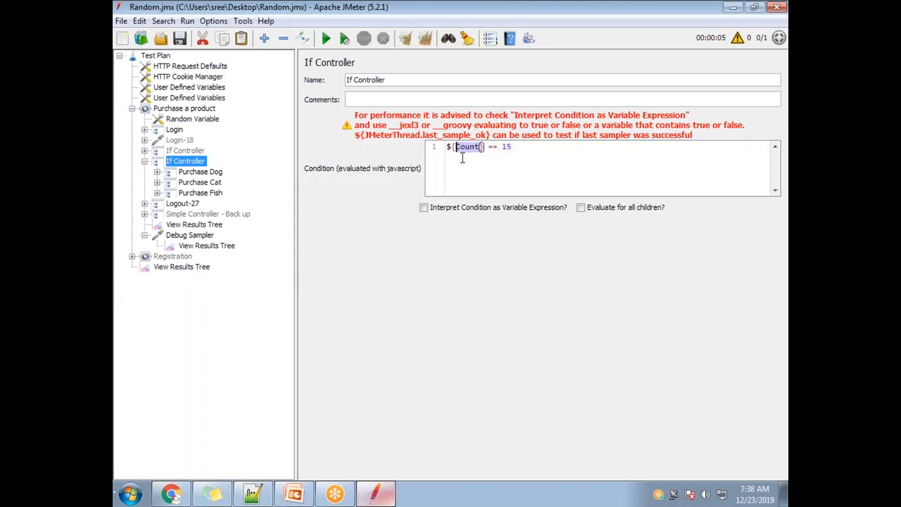
Step: Add a variable called Name with the value Performance Testing to the User Defined Variables element that holds Count
click(198, 99)
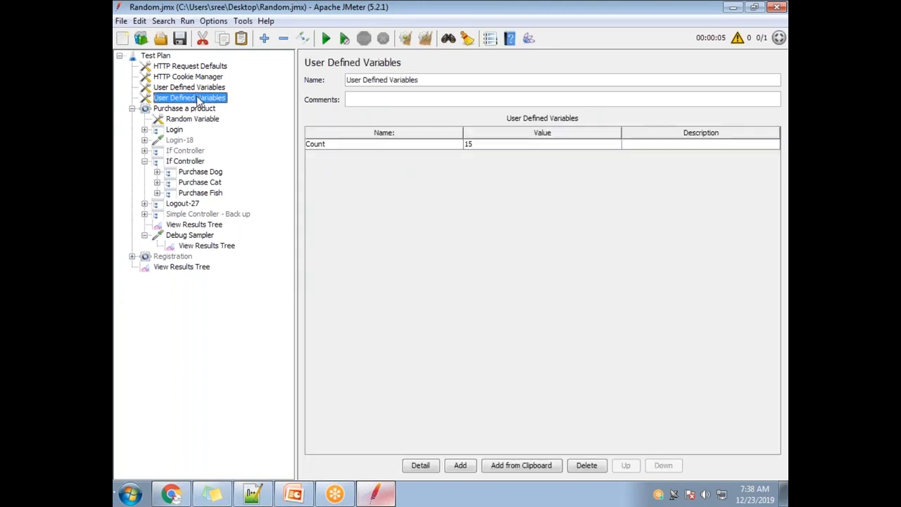
click(460, 465)
double_click(358, 156)
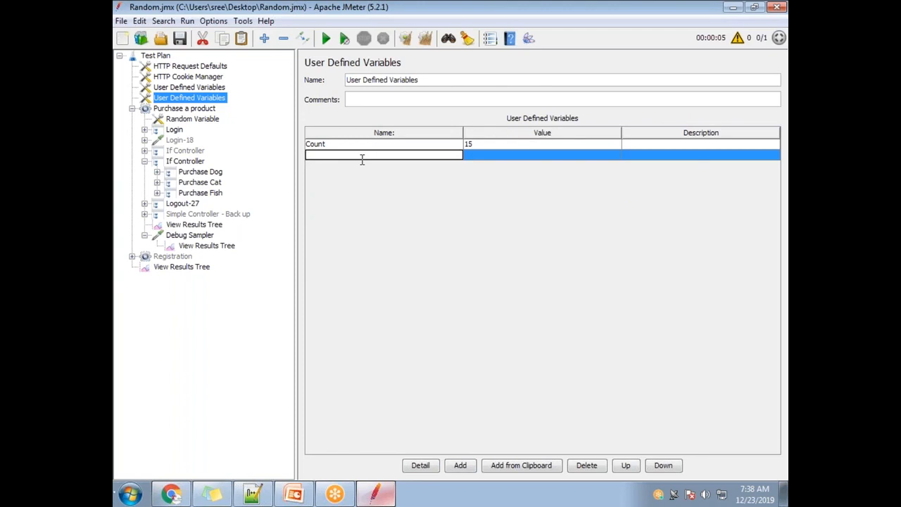
text(Name)
double_click(501, 160)
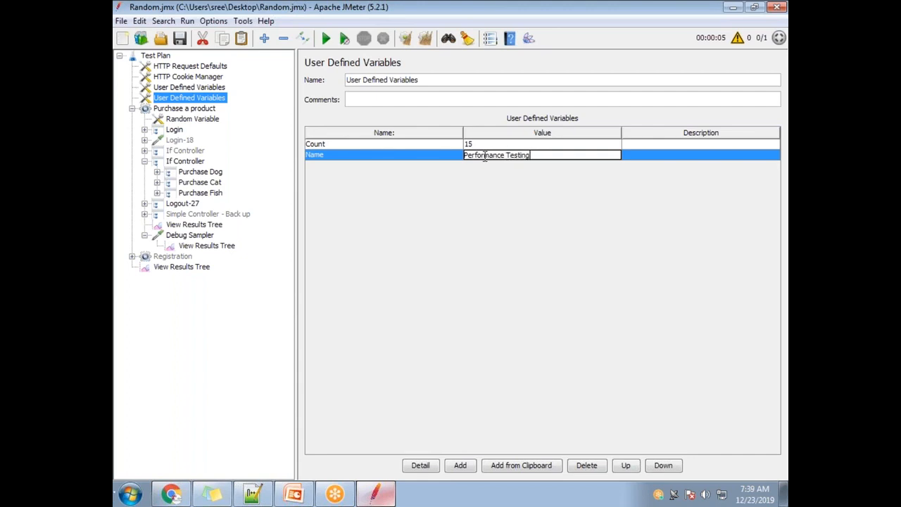
Step: Rename the variable holding Performance Testing to Course
double_click(341, 155)
drag(313, 162, 301, 158)
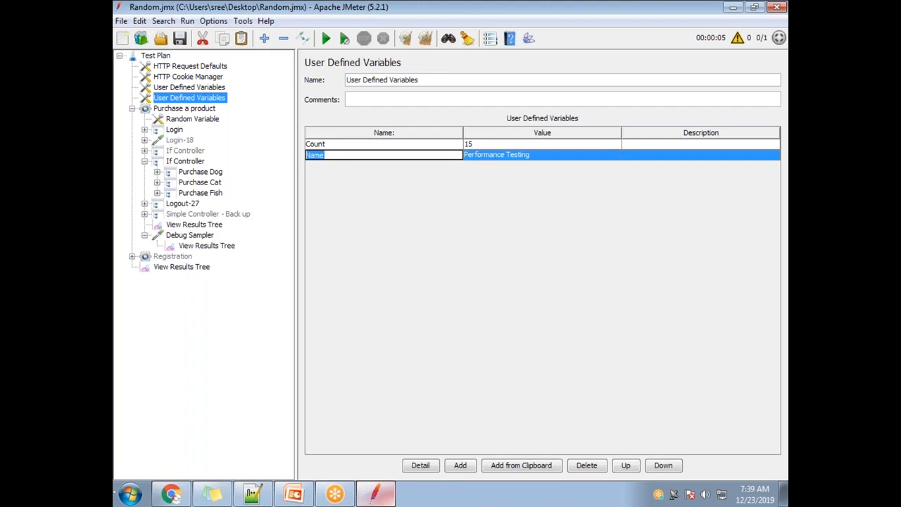
text(Course)
double_click(532, 156)
drag(532, 156, 461, 158)
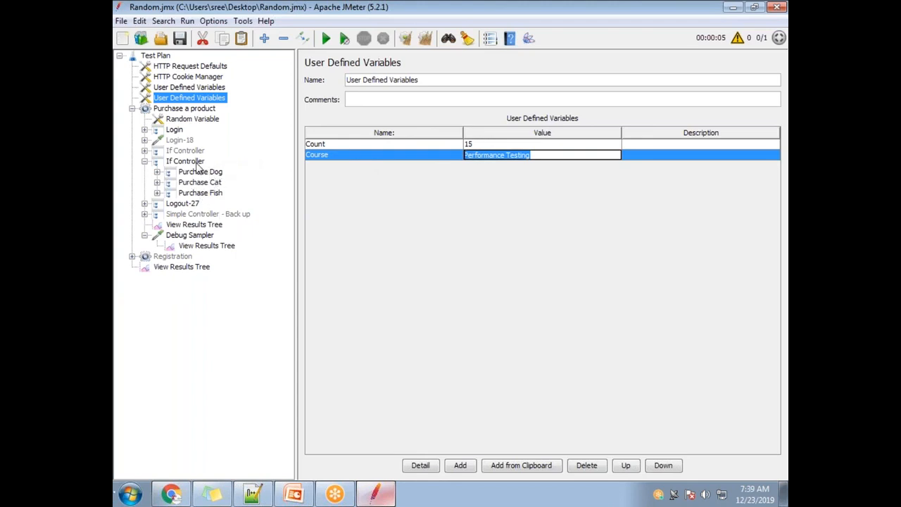
Step: Rename the Course variable to HaveMoney and set its value to Yes
double_click(342, 155)
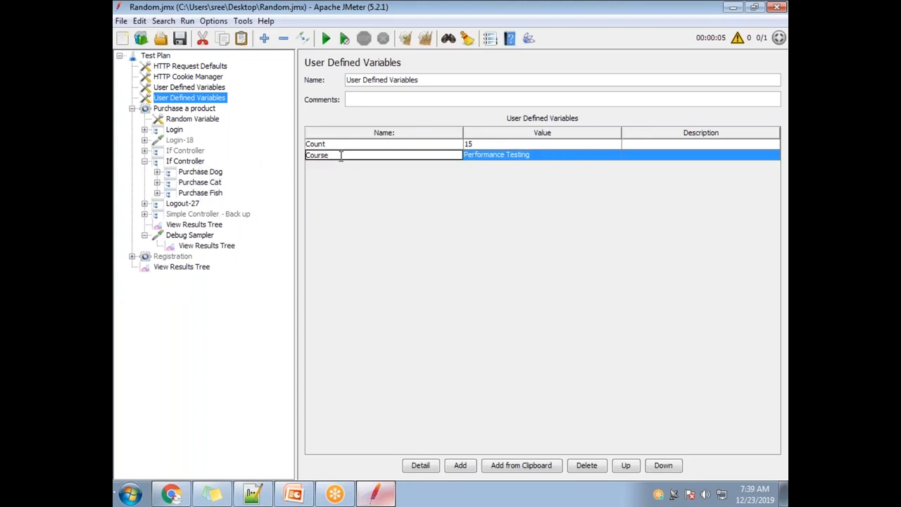
drag(339, 157, 306, 158)
text(HaveMoney)
double_click(535, 155)
drag(534, 154, 449, 148)
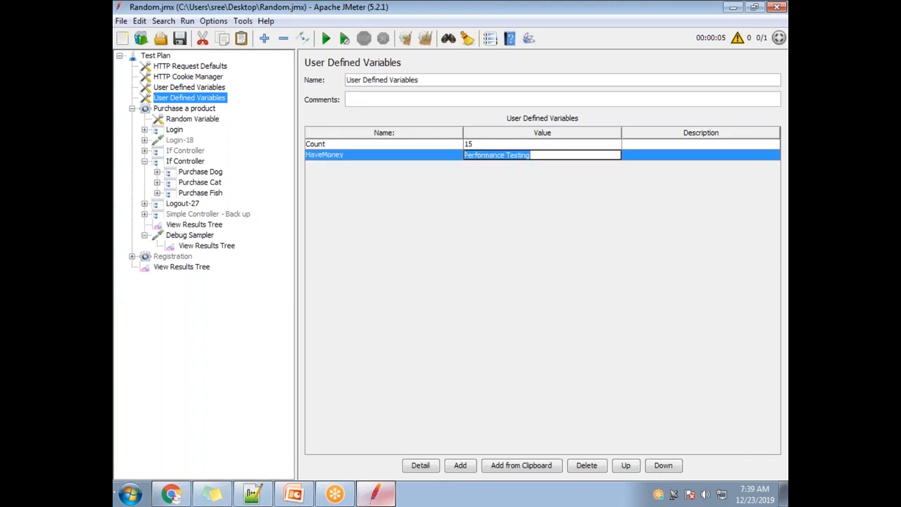
text(Yes)
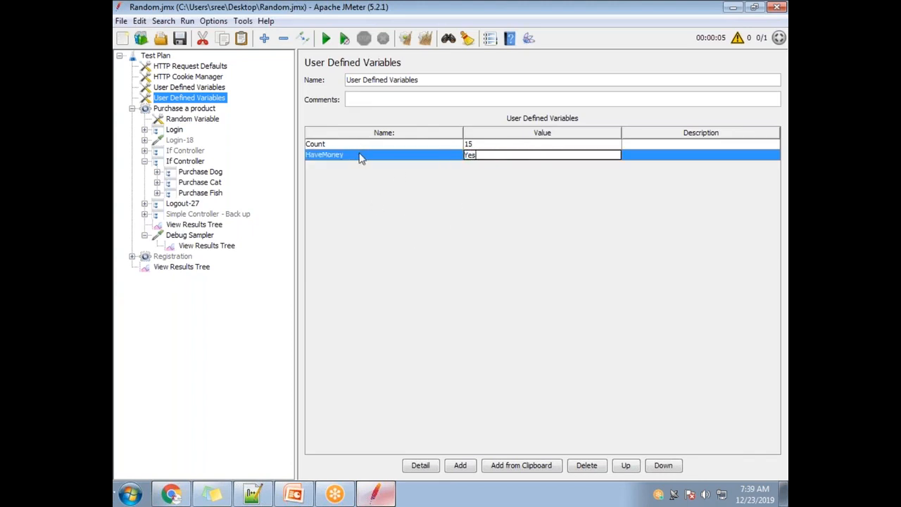
Step: Compare the names and values of the HaveMoney and Count variables in the User Defined Variables table
double_click(361, 156)
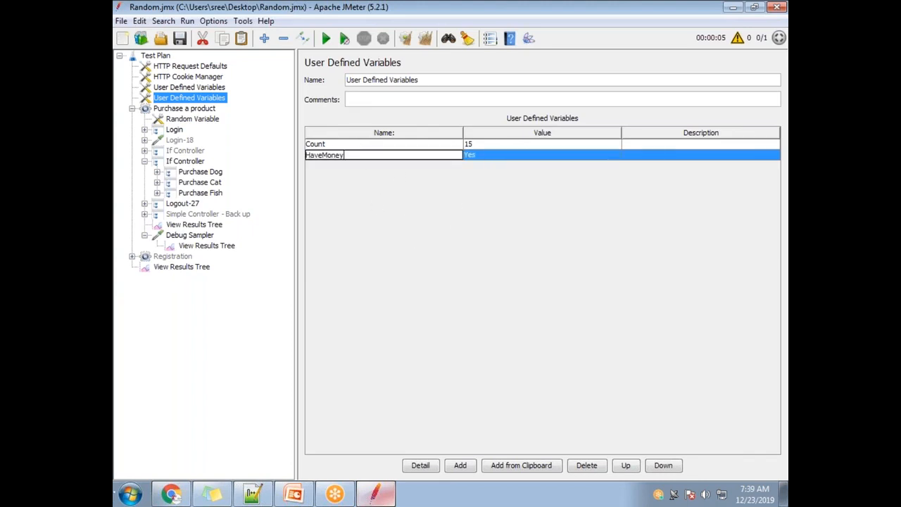
double_click(503, 154)
click(484, 155)
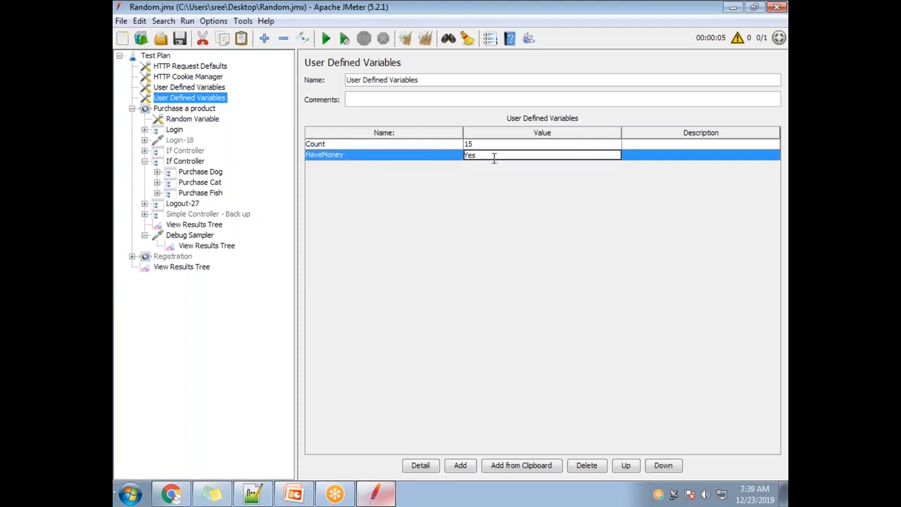
double_click(352, 154)
drag(344, 157, 308, 150)
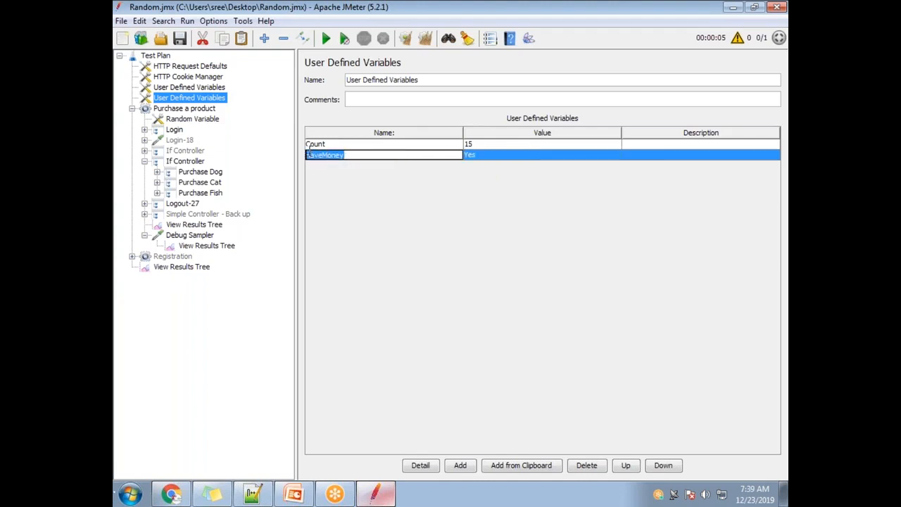
double_click(477, 155)
drag(482, 154, 465, 155)
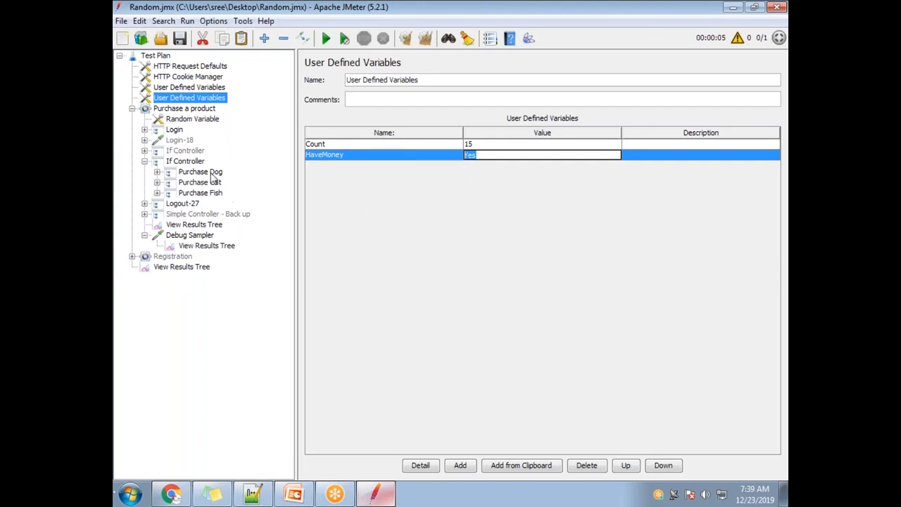
double_click(352, 155)
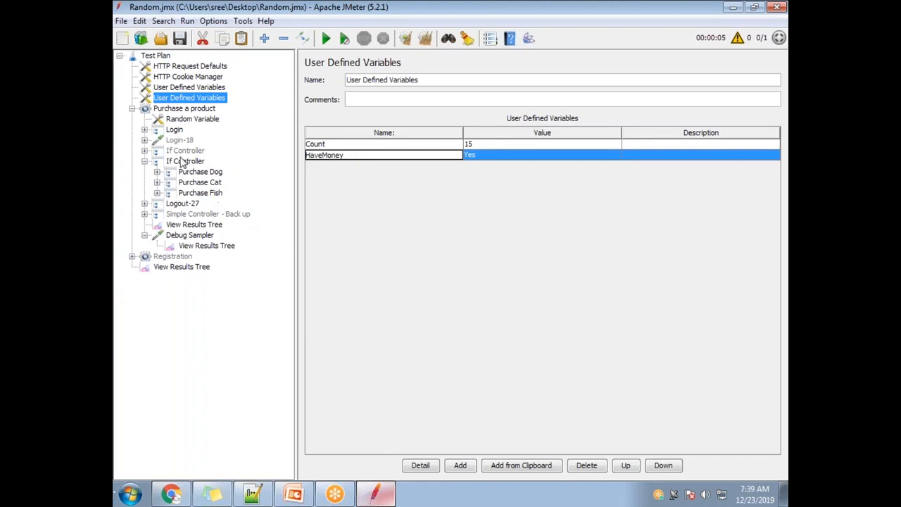
click(488, 155)
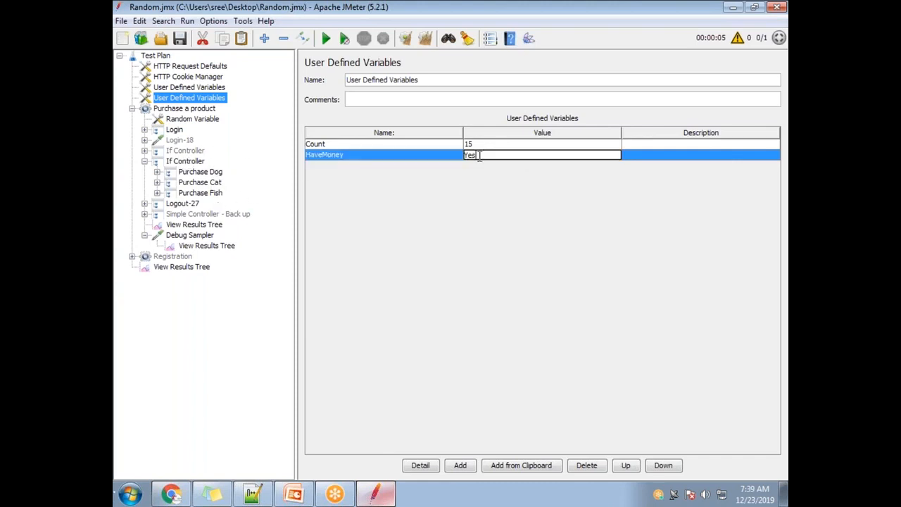
click(342, 145)
click(491, 145)
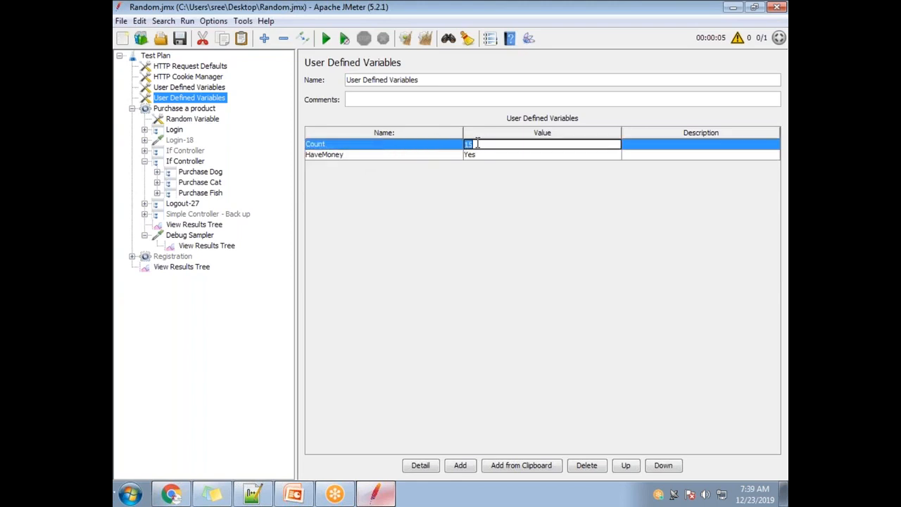
click(373, 145)
click(433, 161)
click(512, 161)
click(352, 156)
drag(352, 156, 306, 160)
key(ctrl+c)
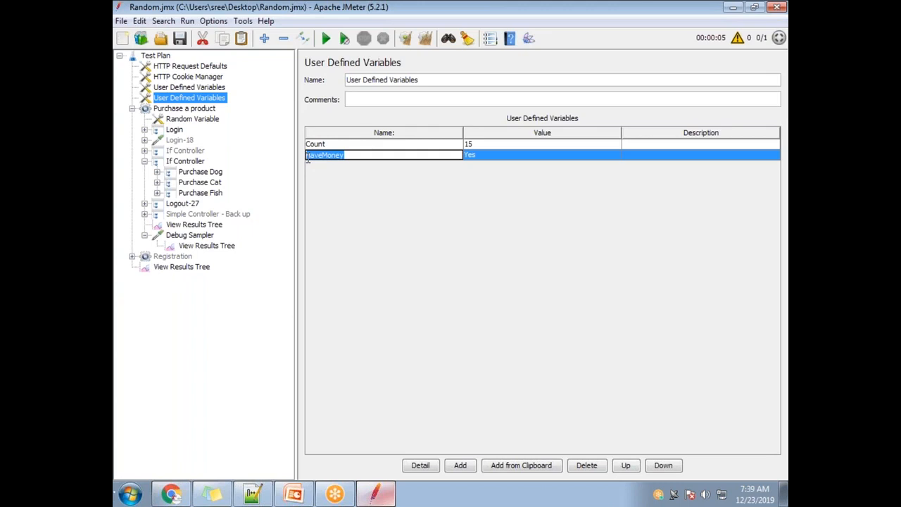
Step: Replace the Count variable in the enabled If Controller's condition with HaveMoney
click(200, 161)
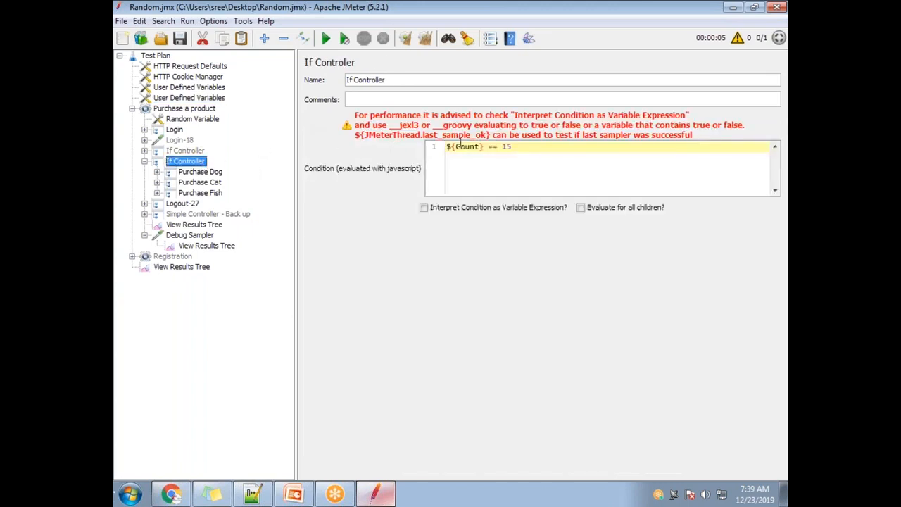
drag(451, 147, 481, 147)
key(ctrl+v)
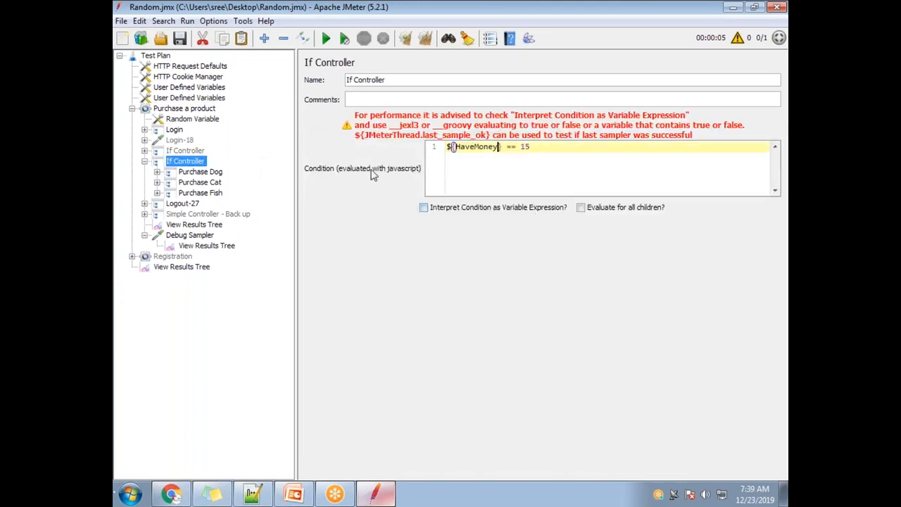
Step: Replace the 15 in the If Controller's condition with the HaveMoney value Yes, giving ${HaveMoney} == Yes
click(198, 98)
double_click(486, 155)
drag(489, 155, 442, 154)
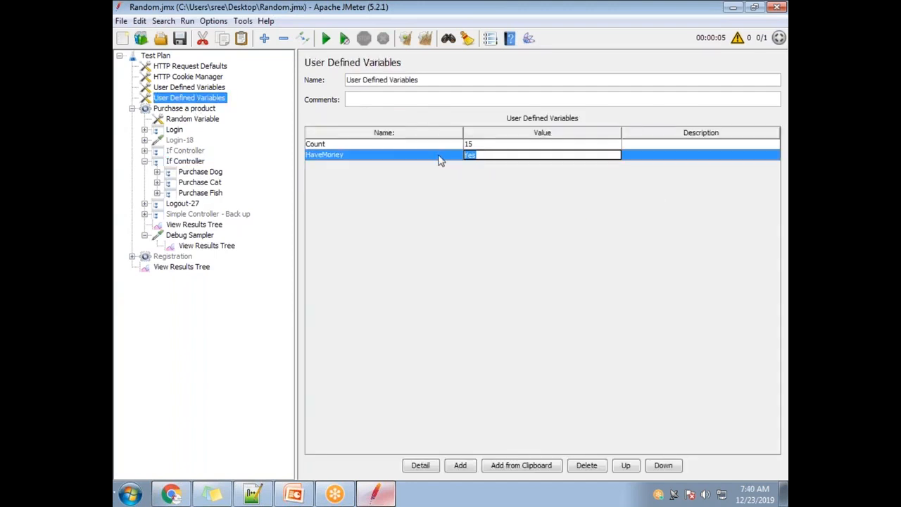
click(201, 161)
click(539, 147)
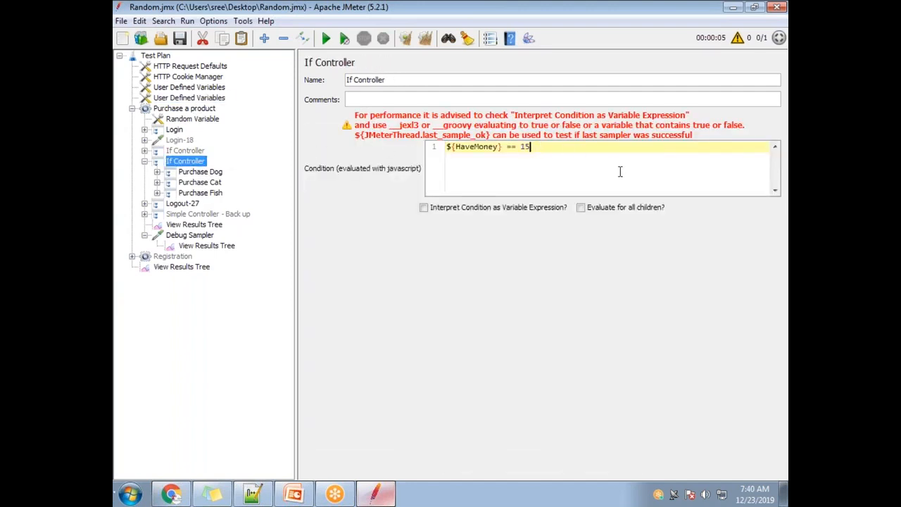
key(BackSpace)
click(157, 172)
click(169, 182)
click(169, 182)
click(157, 172)
key(ctrl+a)
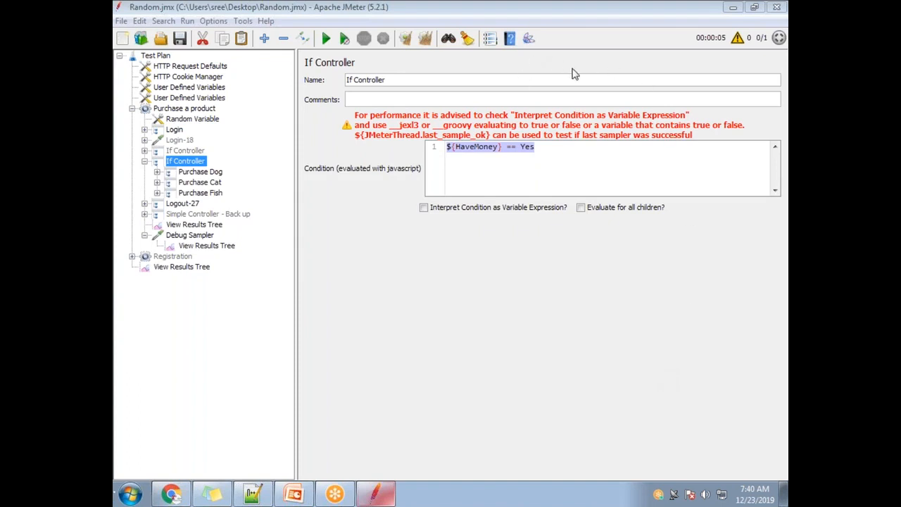
Step: Enclose Yes in double quotes in the If Controller's condition, giving ${HaveMoney} == "Yes"
click(524, 148)
text("Yes)
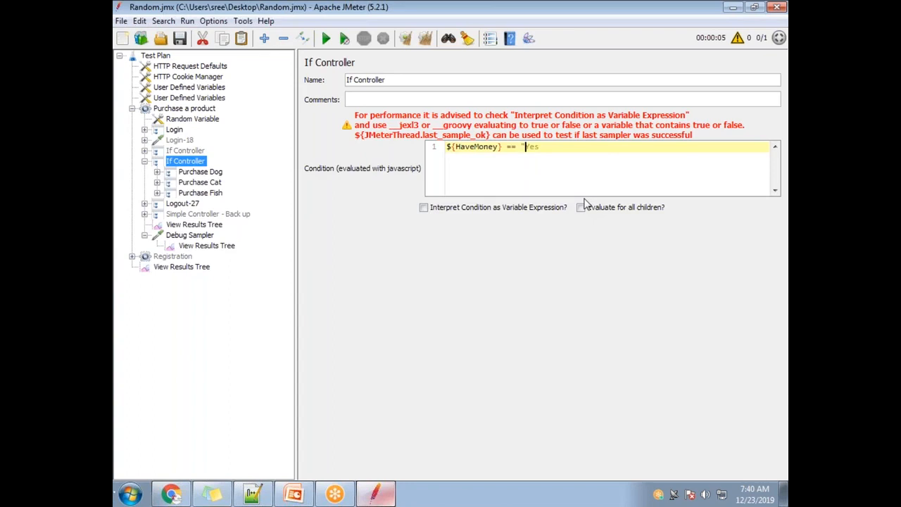
text(")
key(ctrl+a)
drag(555, 151, 439, 150)
drag(593, 147, 424, 149)
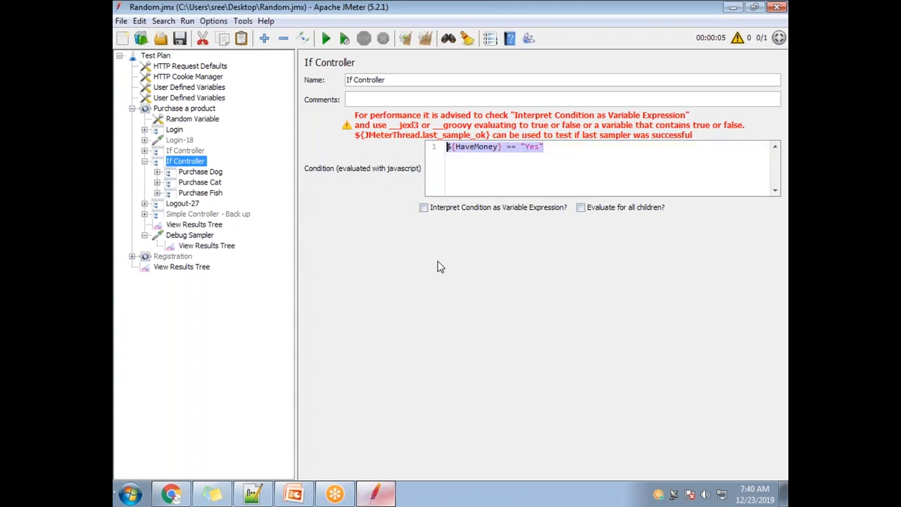
click(553, 148)
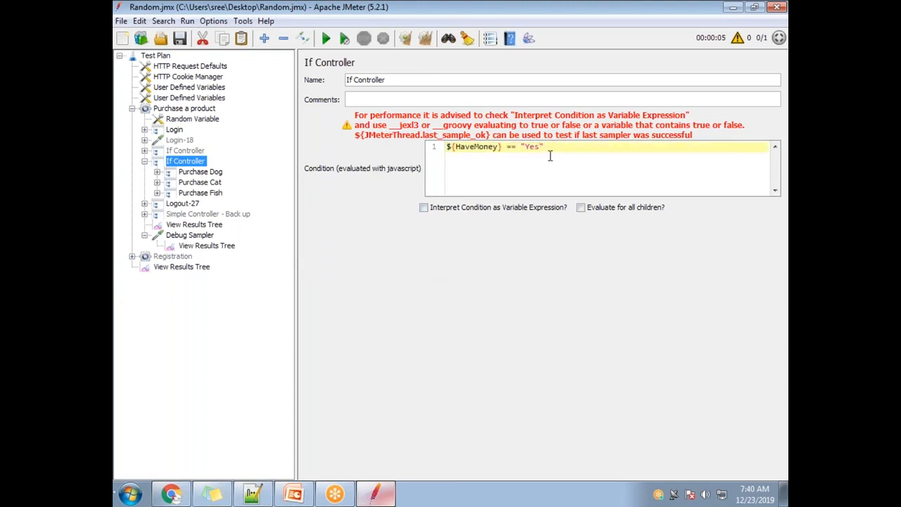
drag(539, 147, 446, 148)
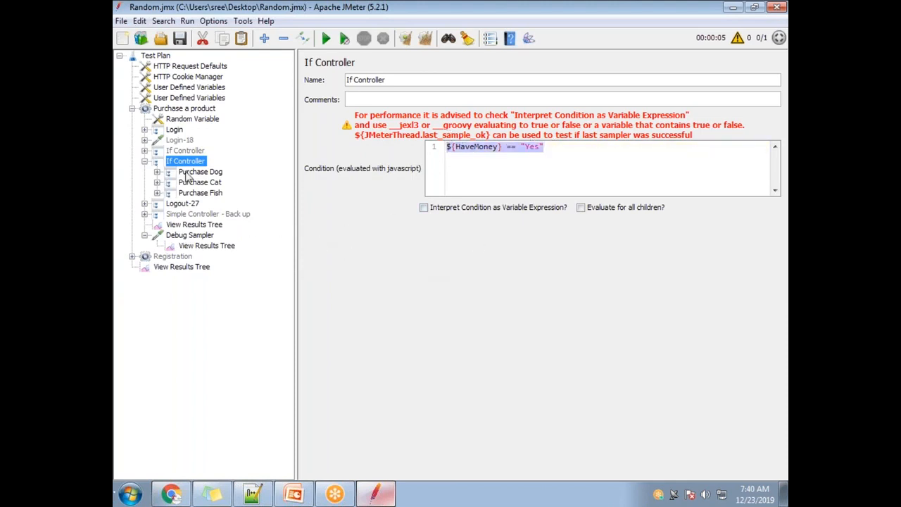
Step: Clear all previous results, check the If Controller's condition, and run the test with the Purchase a product group's View Results Tree open
click(204, 225)
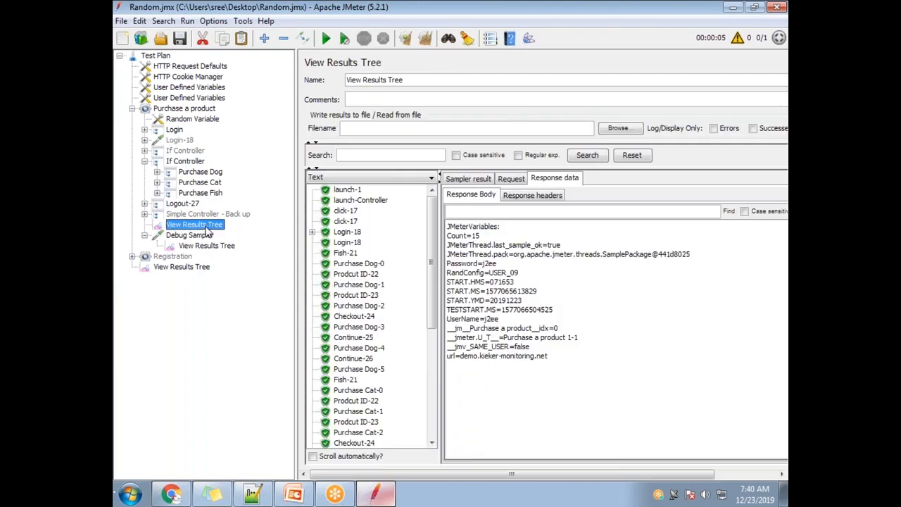
click(425, 38)
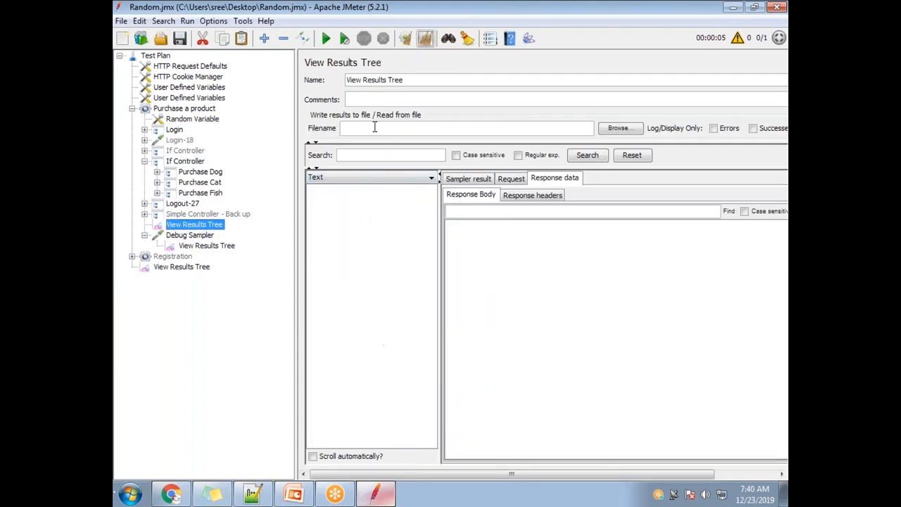
click(187, 163)
double_click(486, 147)
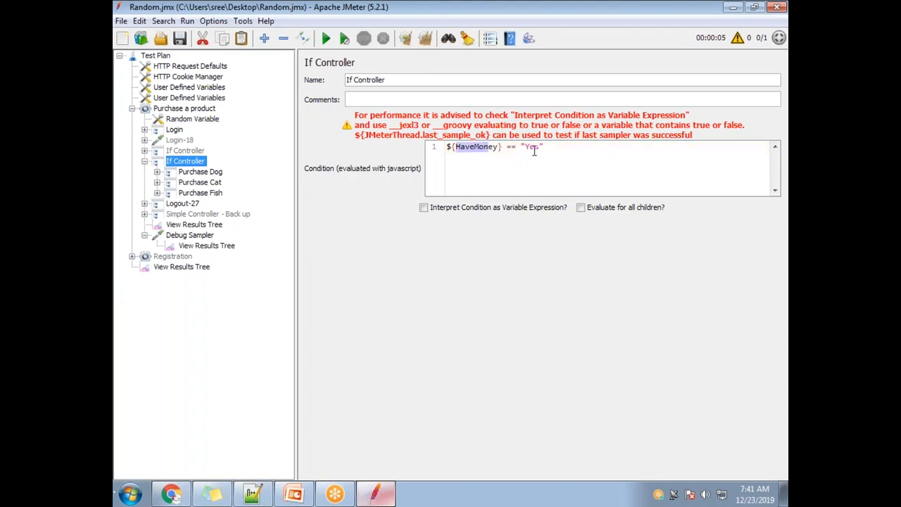
double_click(531, 147)
drag(556, 150, 230, 151)
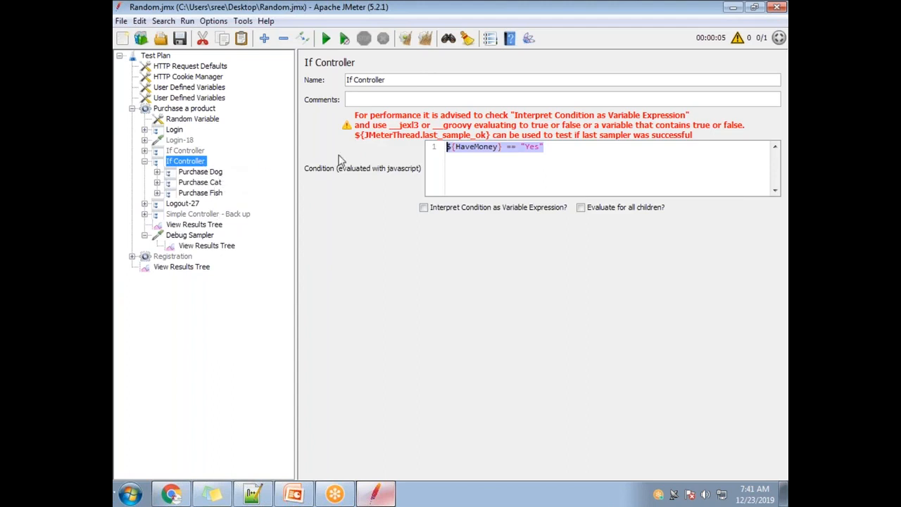
click(579, 148)
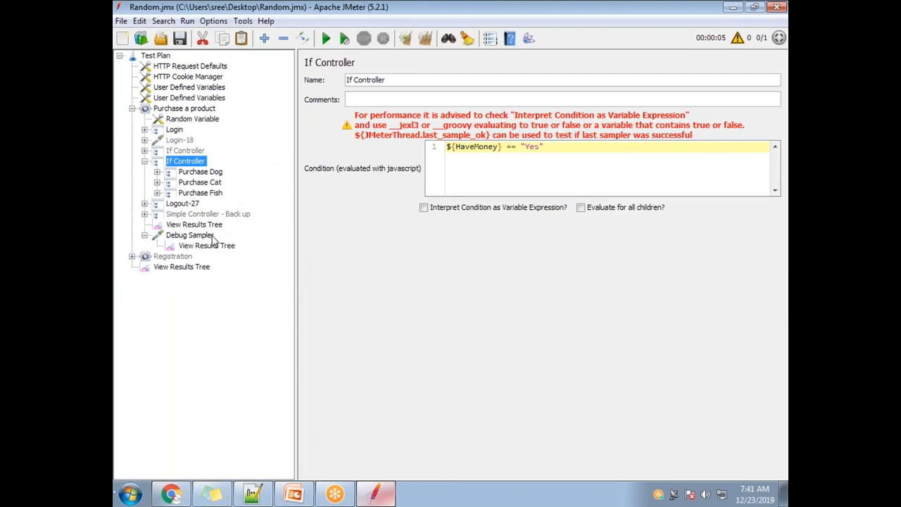
click(195, 223)
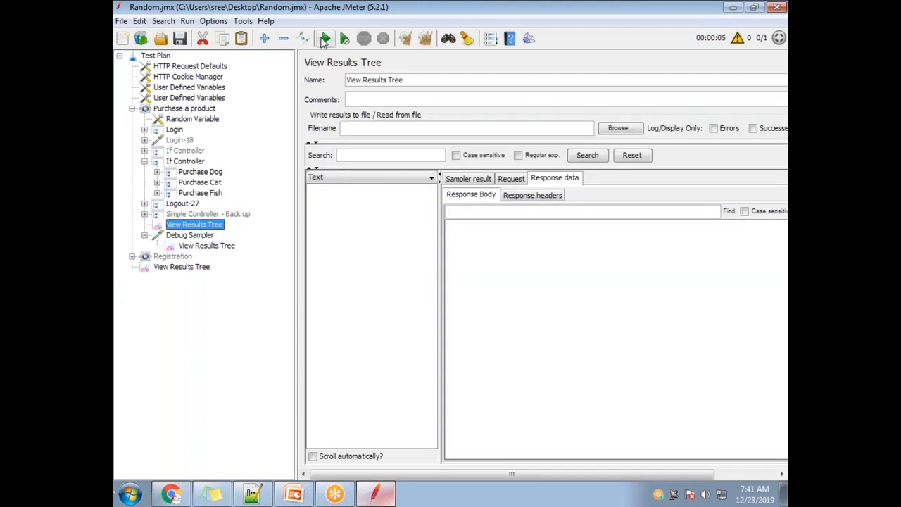
click(326, 39)
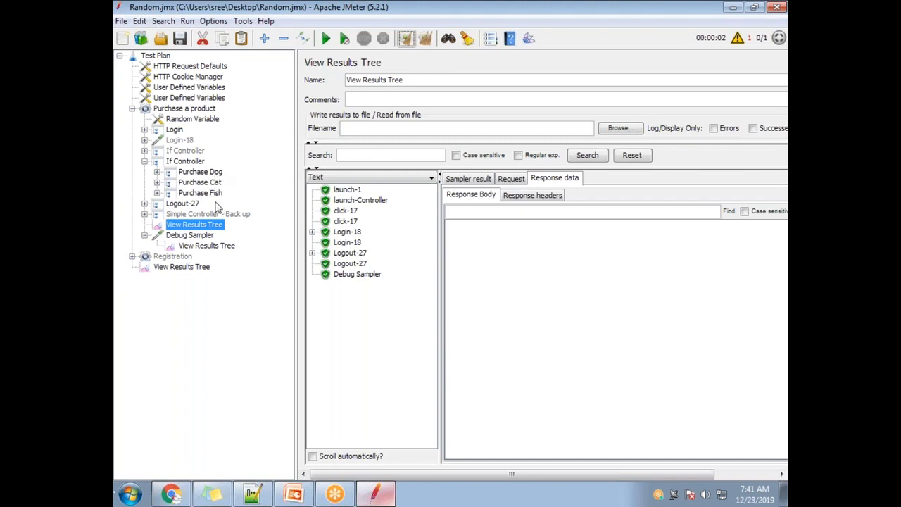
Step: Enclose ${HaveMoney} in double quotes in the If Controller's condition, giving "${HaveMoney}" == "Yes"
click(201, 163)
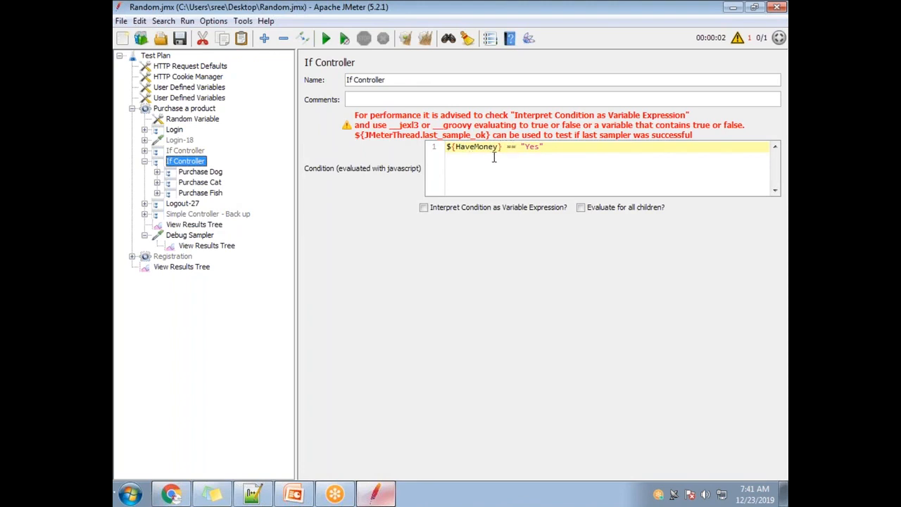
drag(527, 146, 518, 140)
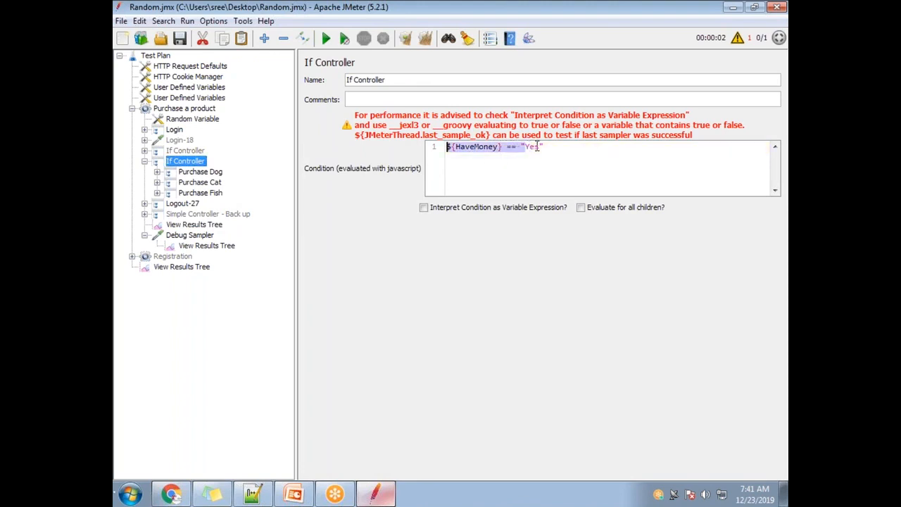
double_click(532, 146)
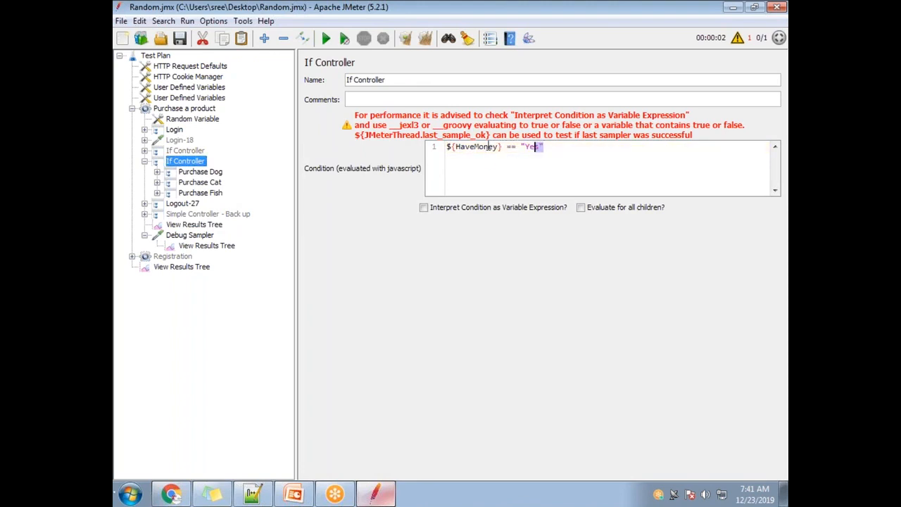
click(503, 147)
text(")
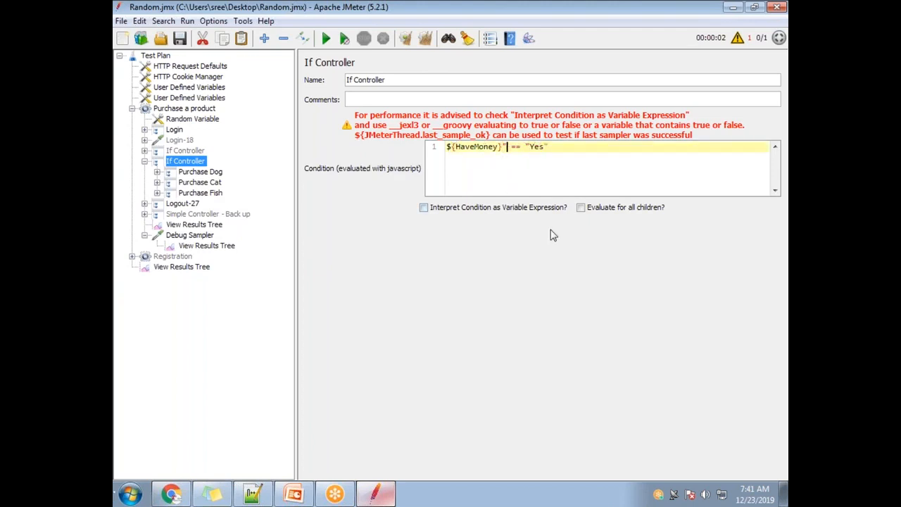
key(Left)
key(Left)
key(Left)
key(Left)
key(Left)
text(")
Step: Clear the old results, rerun the test, and check the Dog, Cat and Fish purchase samples in the View Results Tree
click(205, 226)
click(425, 38)
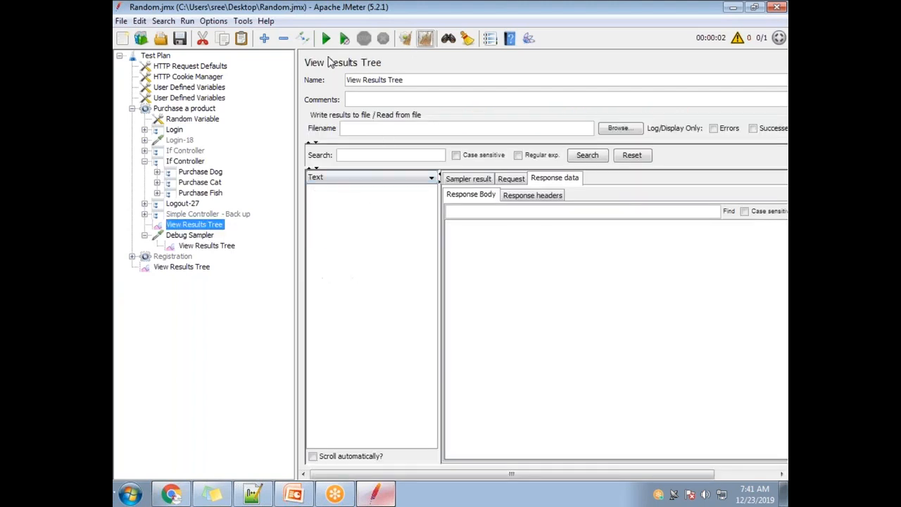
click(326, 38)
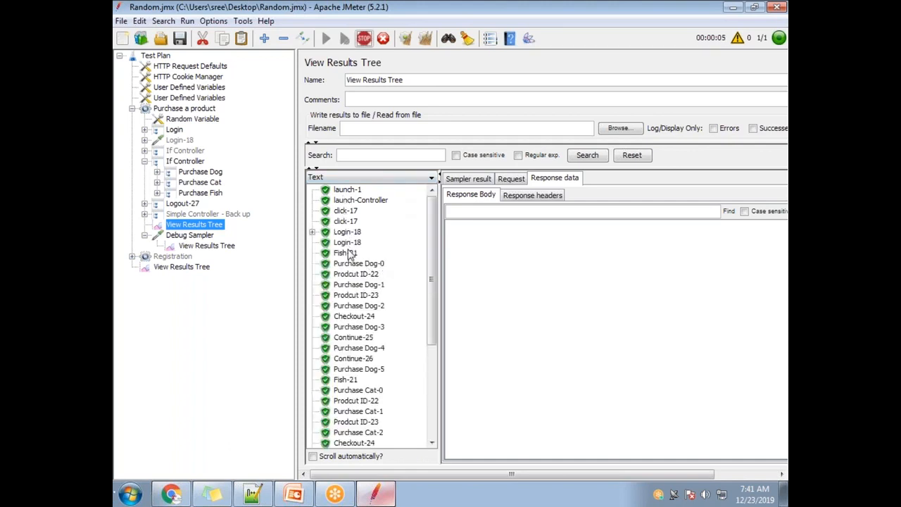
click(379, 265)
click(373, 390)
scroll(375, 398, down, 7)
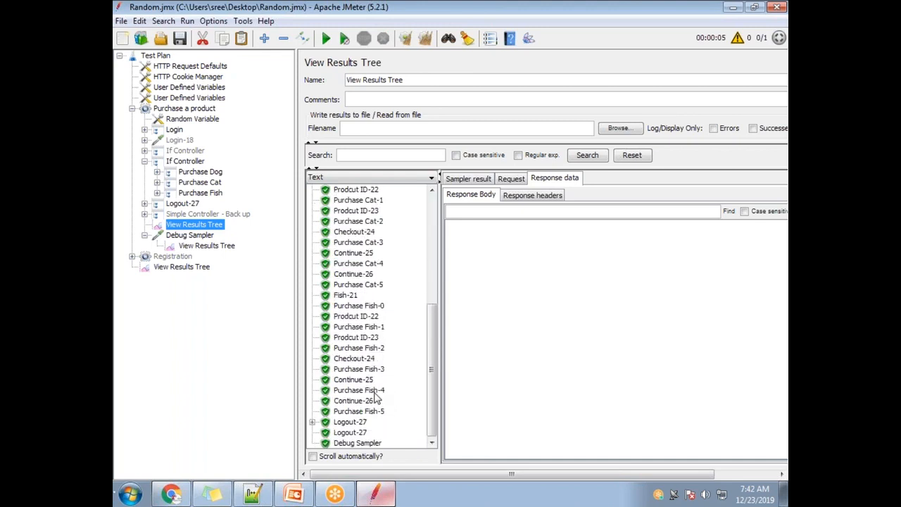
click(374, 392)
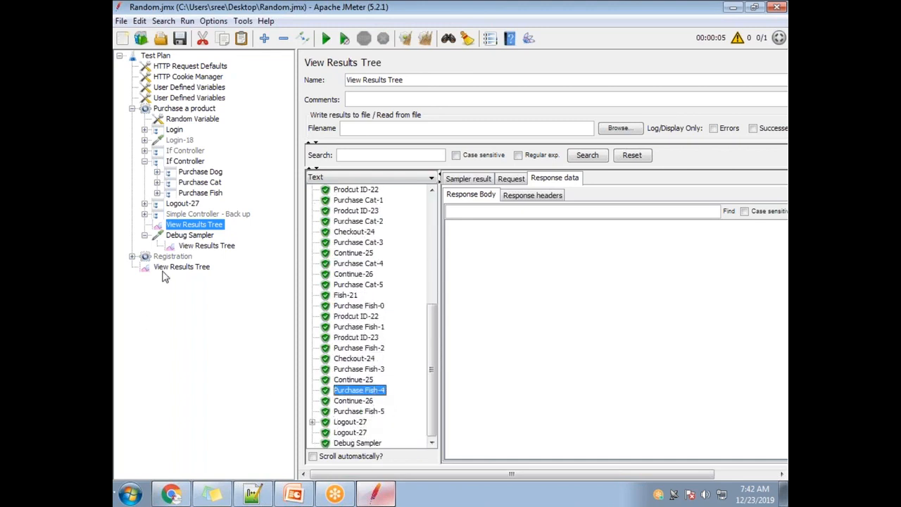
Step: Examine the double quotes around both operands and the == operator in the If Controller's condition
click(182, 161)
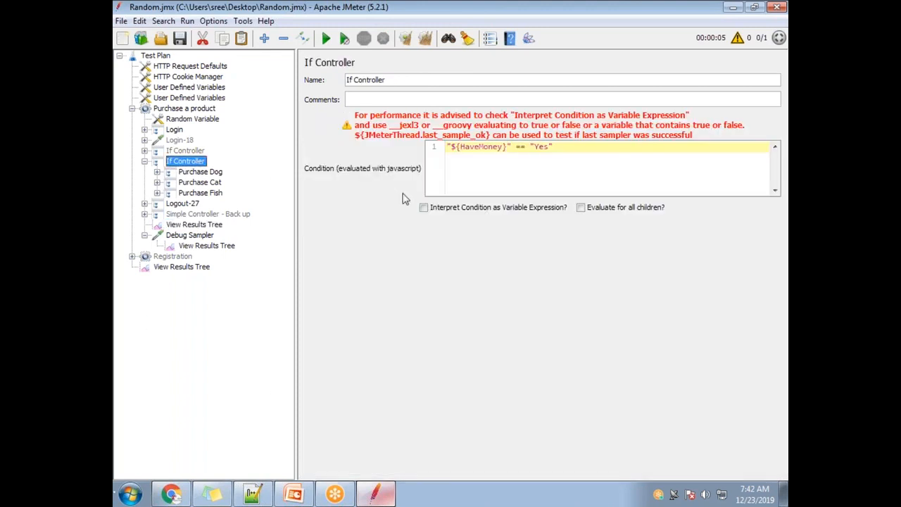
double_click(545, 147)
click(512, 147)
drag(513, 147, 506, 147)
click(453, 146)
drag(535, 147, 549, 146)
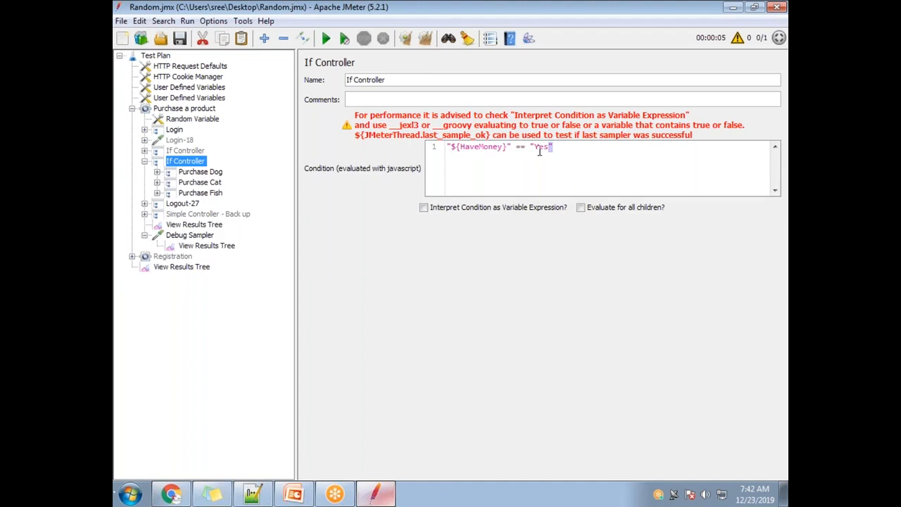
key(BackSpace)
drag(530, 148, 529, 142)
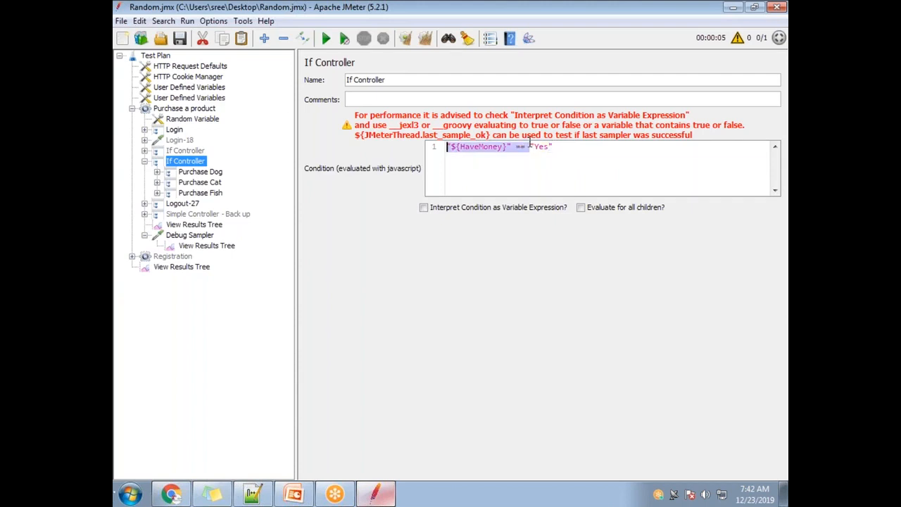
click(524, 147)
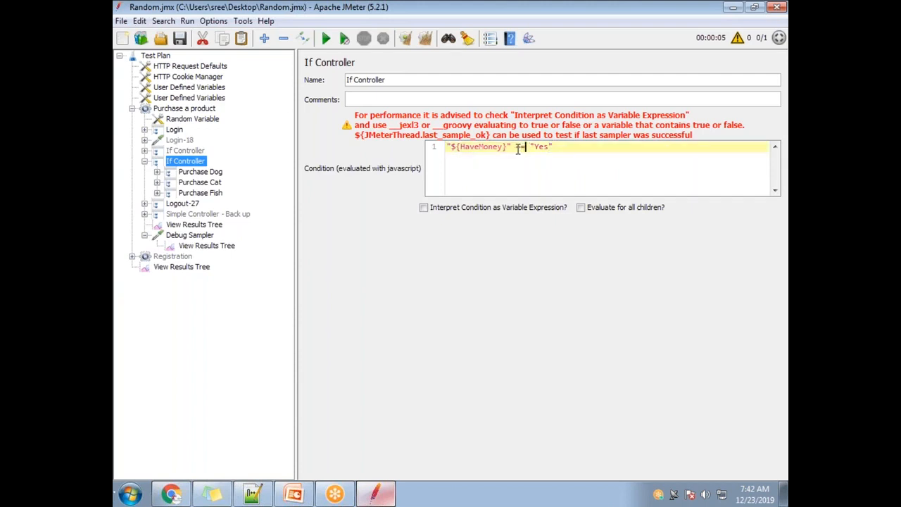
double_click(520, 147)
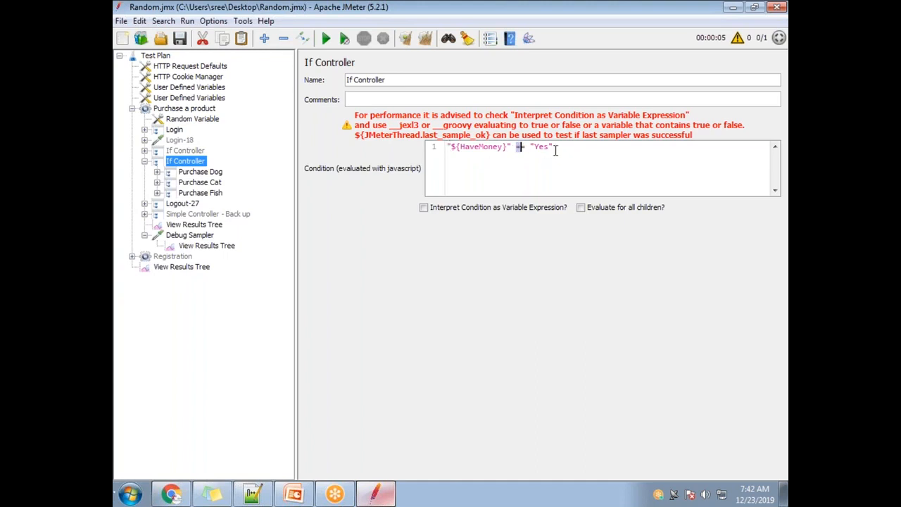
Step: Extend the If Controller's condition with a second check, giving "${HaveMoney}" == "Yes" and Count == 15
click(554, 27)
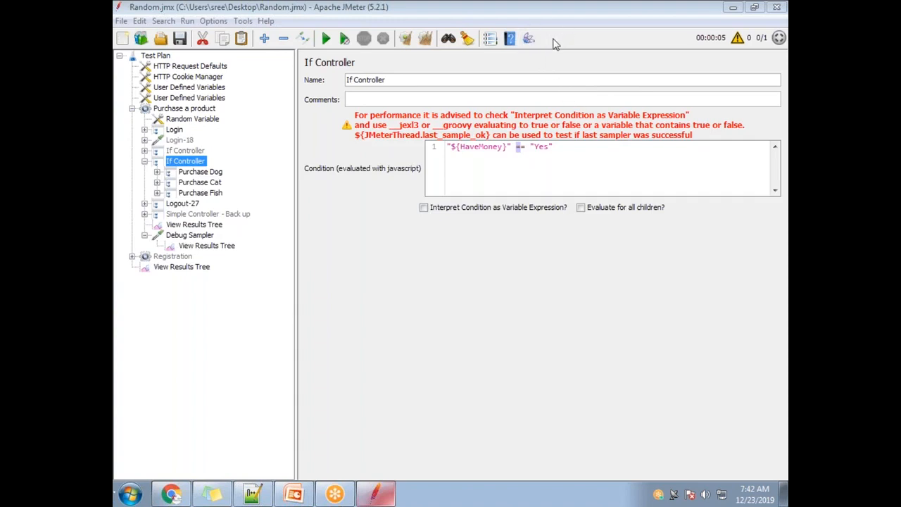
click(552, 148)
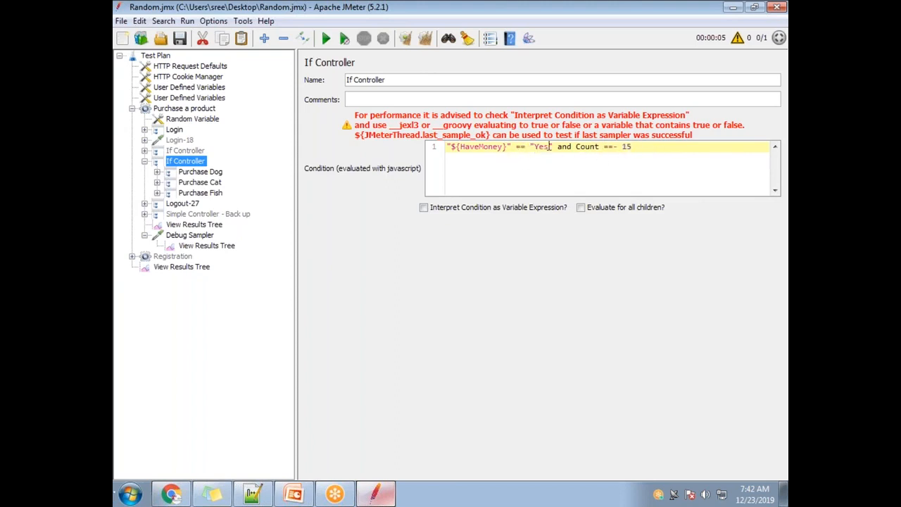
drag(553, 147, 452, 148)
drag(632, 148, 554, 147)
click(619, 148)
drag(551, 147, 447, 147)
drag(626, 146, 572, 147)
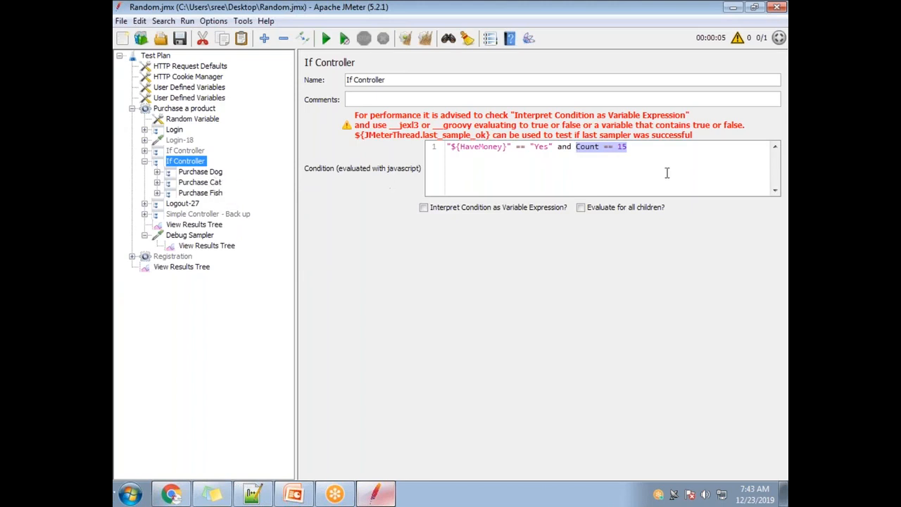
click(599, 187)
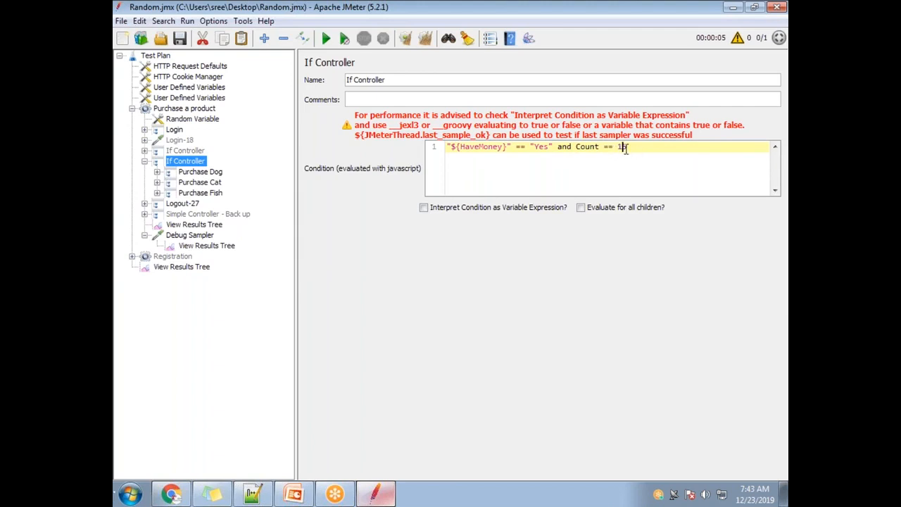
drag(638, 150, 440, 138)
click(514, 172)
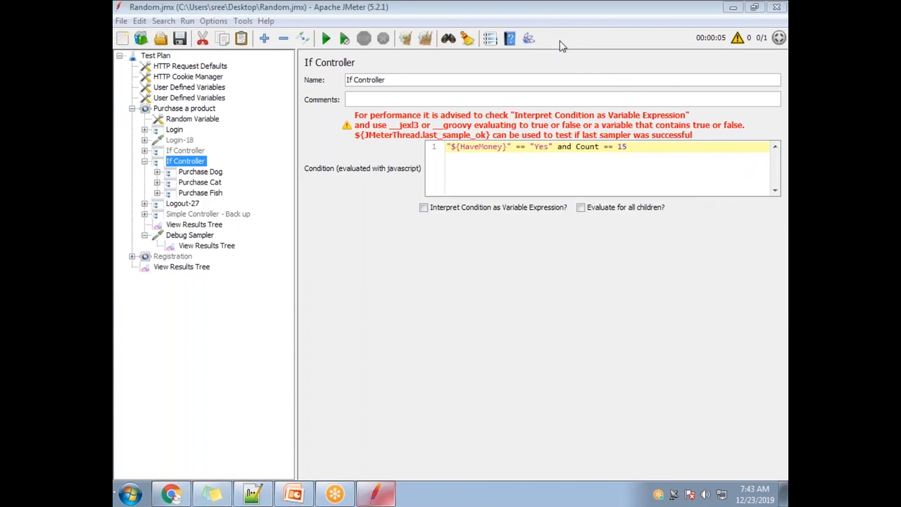
Step: Turn Count into a variable reference in the If Controller's condition, giving "${HaveMoney}" == "Yes" and ${Count} == 15
click(575, 147)
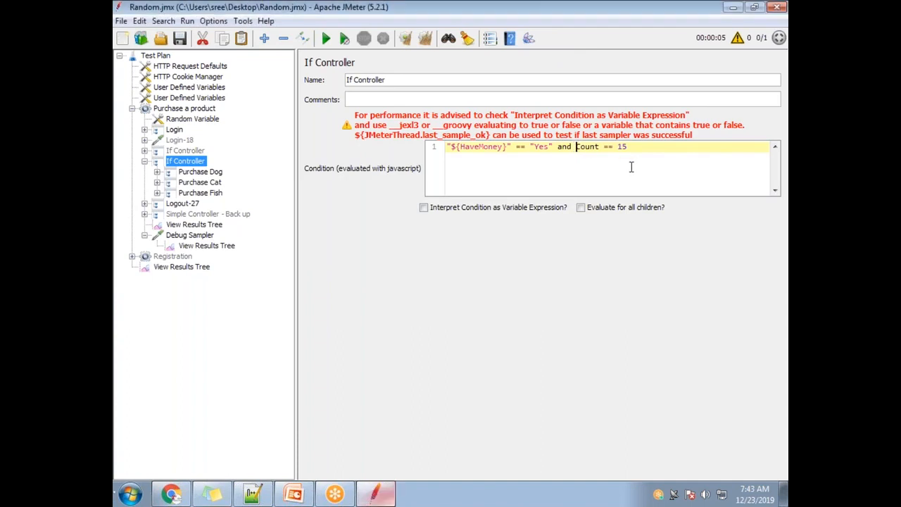
text(${)
key(Right)
key(Right)
text(})
key(Left)
key(Left)
key(Left)
key(Left)
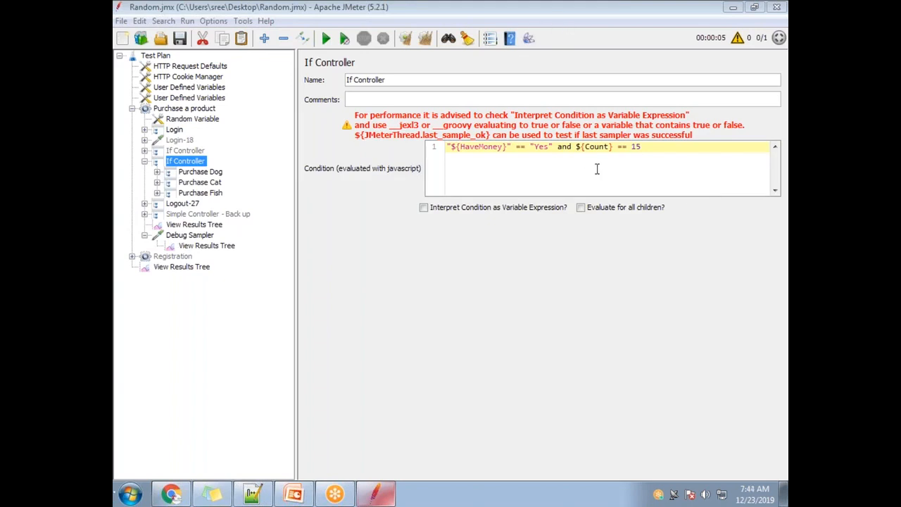
Step: Replace the word "and" with the && operator in the If Controller's condition, giving "${HaveMoney}" == "Yes" && ${Count} == 15
double_click(565, 147)
click(567, 165)
double_click(568, 148)
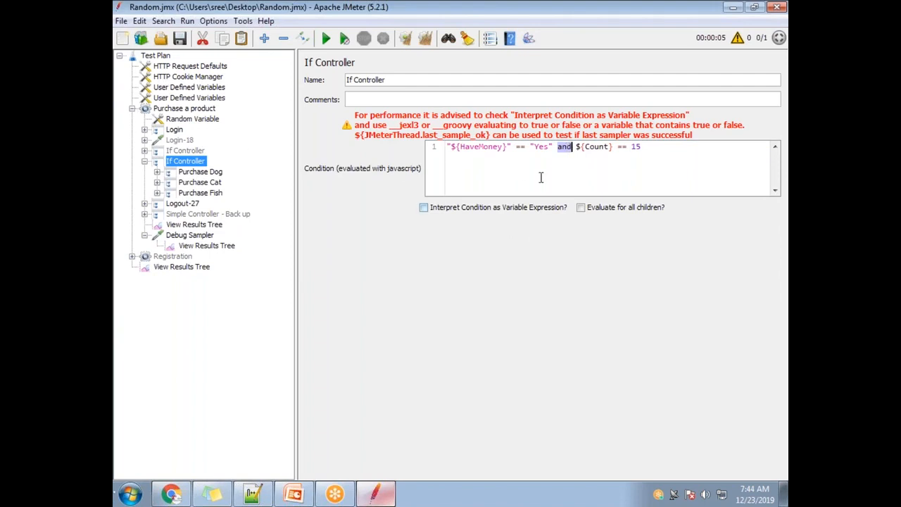
key(End)
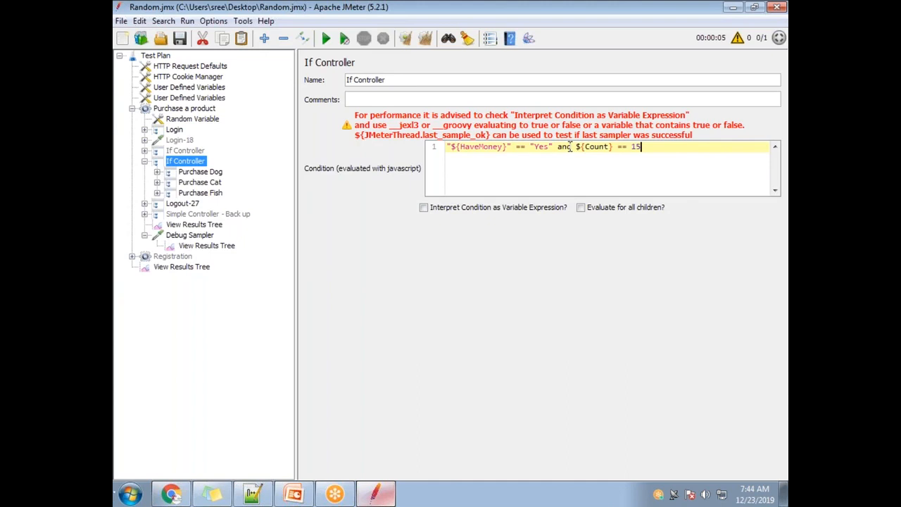
key(BackSpace)
key(BackSpace)
key(BackSpace)
text(&)
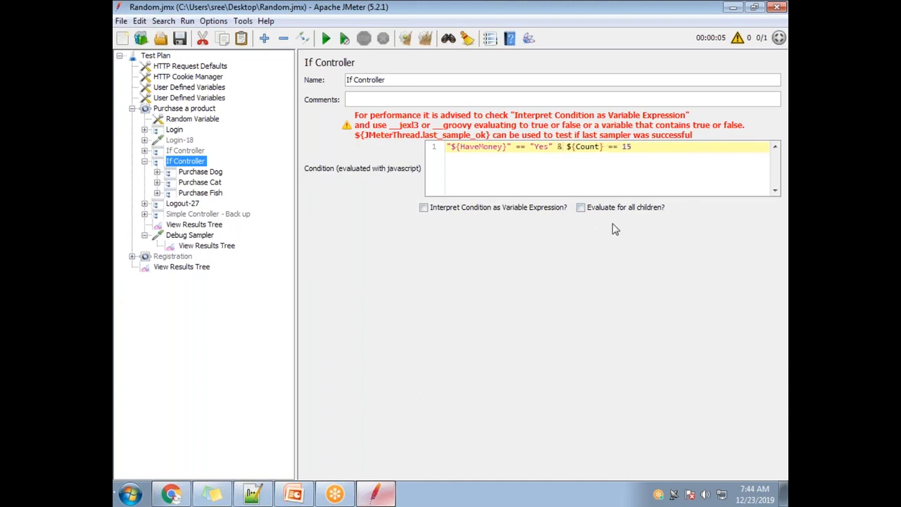
key(End)
drag(563, 146, 559, 146)
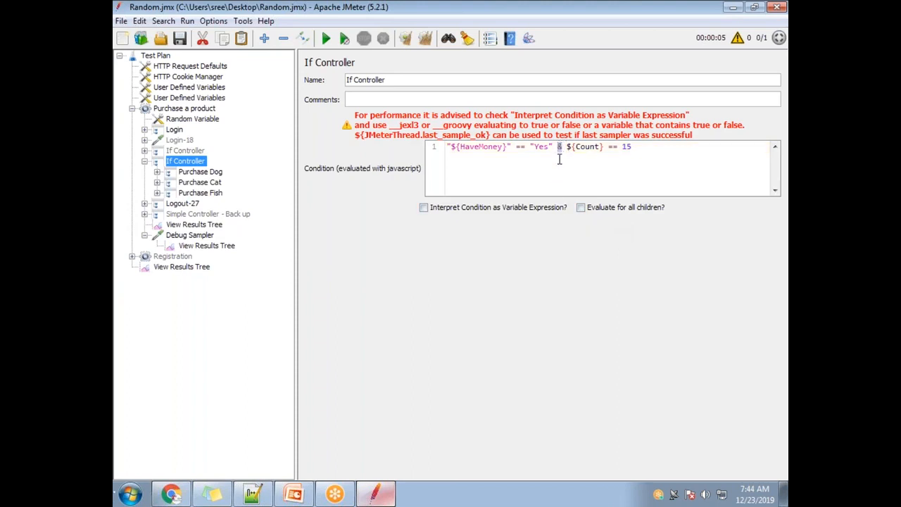
key(alt+Tab)
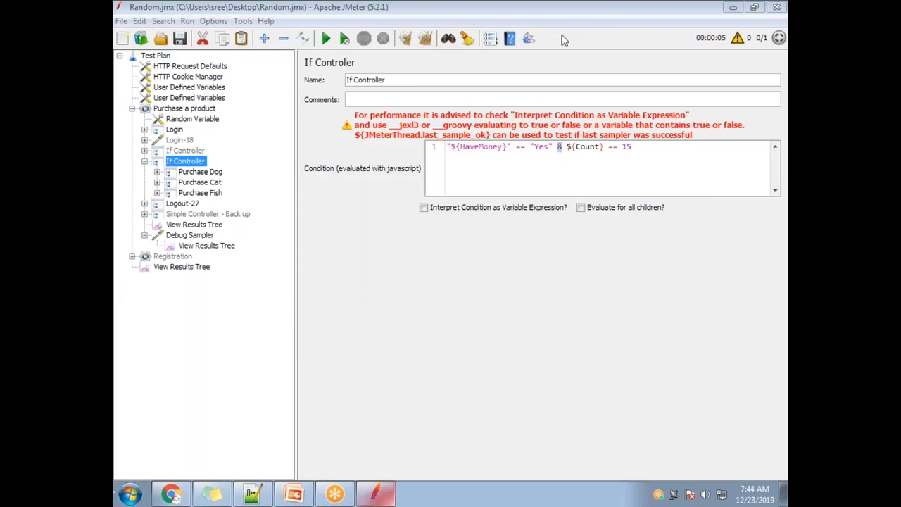
click(561, 146)
text(&)
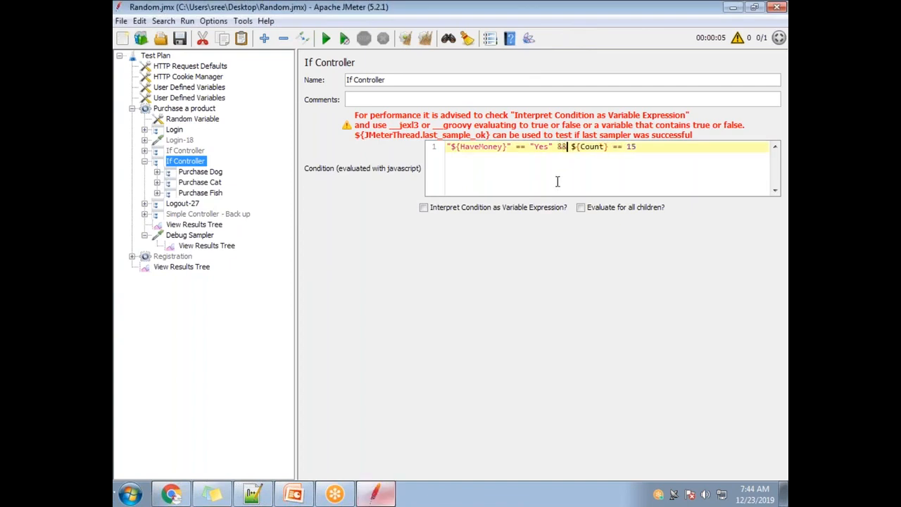
double_click(594, 146)
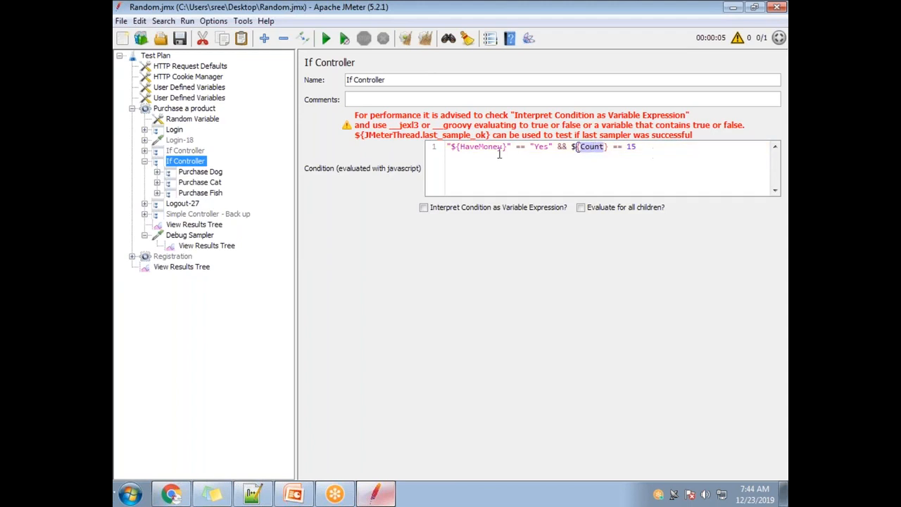
double_click(633, 146)
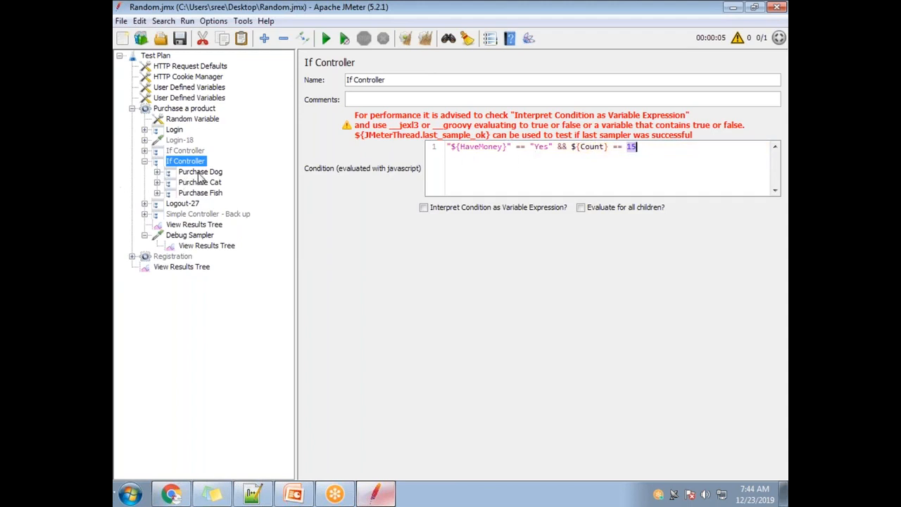
Step: Clear the old results, rerun the test with the combined && condition, and check the purchase samples in the View Results Tree
click(199, 227)
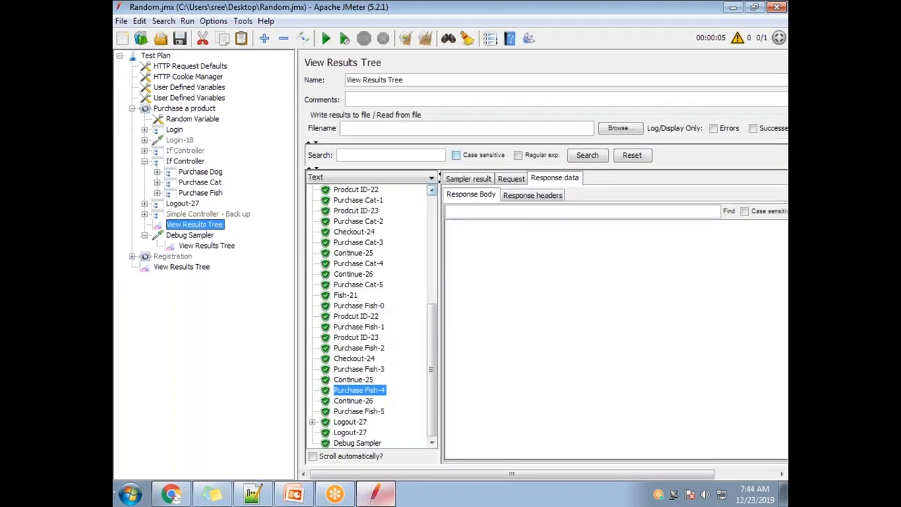
click(425, 38)
click(326, 38)
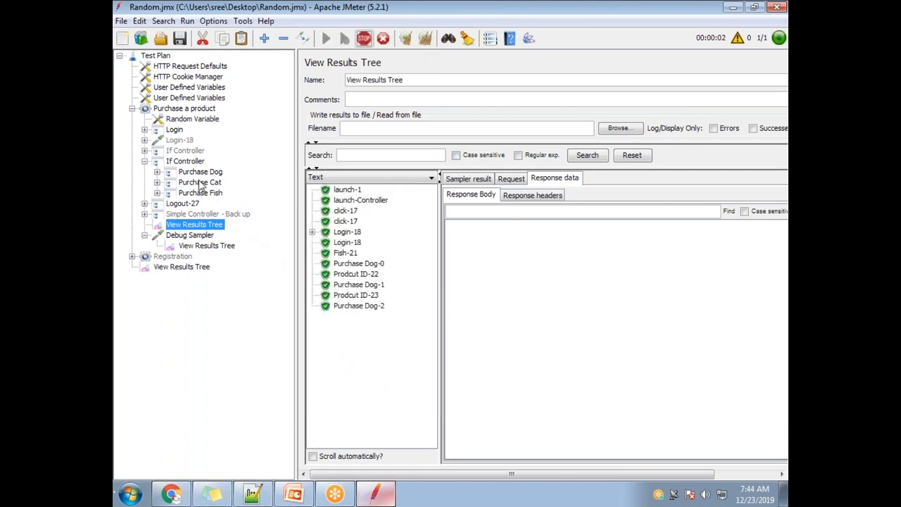
click(371, 266)
click(373, 413)
scroll(373, 394, down, 5)
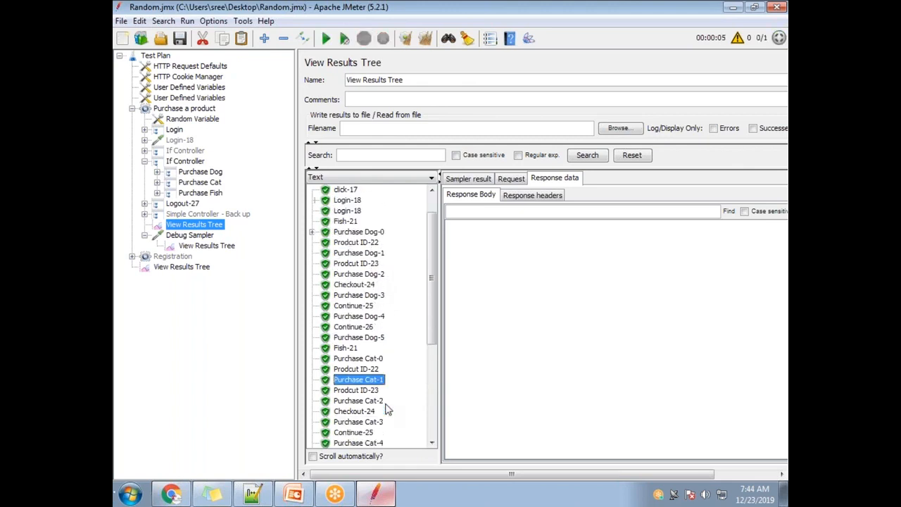
click(375, 401)
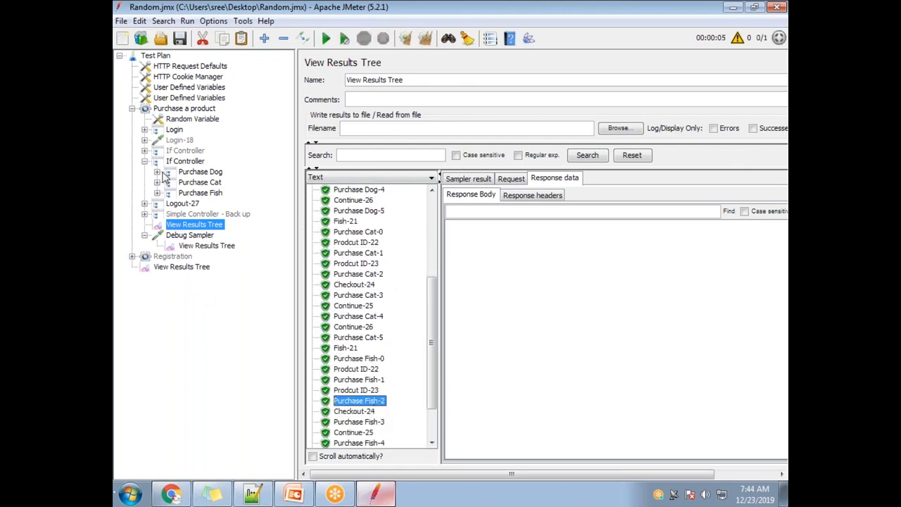
Step: Enable Interpret Condition as Variable Expression for the If Controller holding the combined HaveMoney and Count condition
click(181, 161)
drag(668, 152, 411, 147)
click(570, 172)
drag(644, 146, 530, 143)
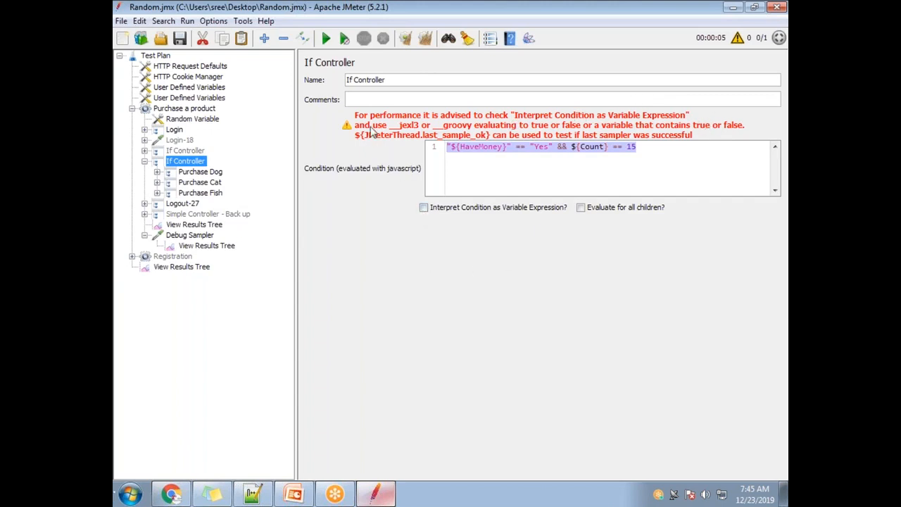
drag(657, 152, 424, 143)
click(423, 208)
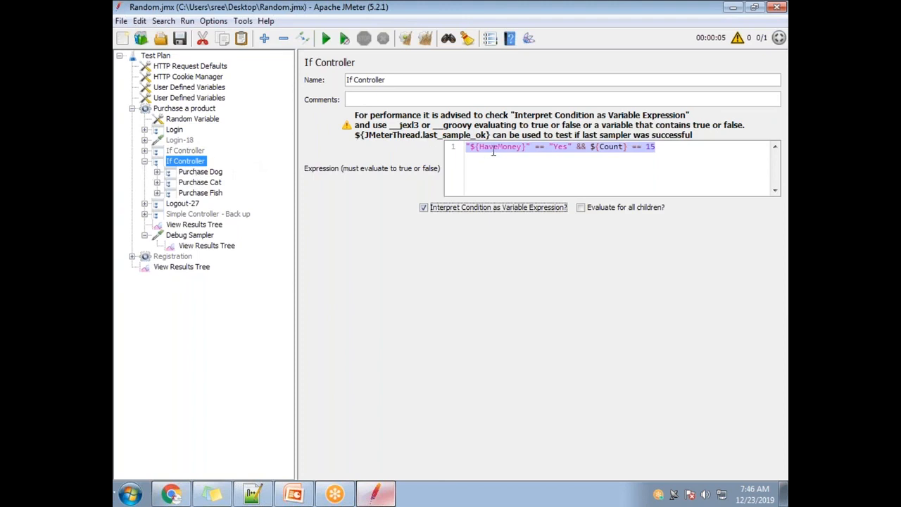
Step: Clear the View Results Tree and rerun the test with the If Controller's condition interpreted as a variable expression
drag(645, 148, 408, 150)
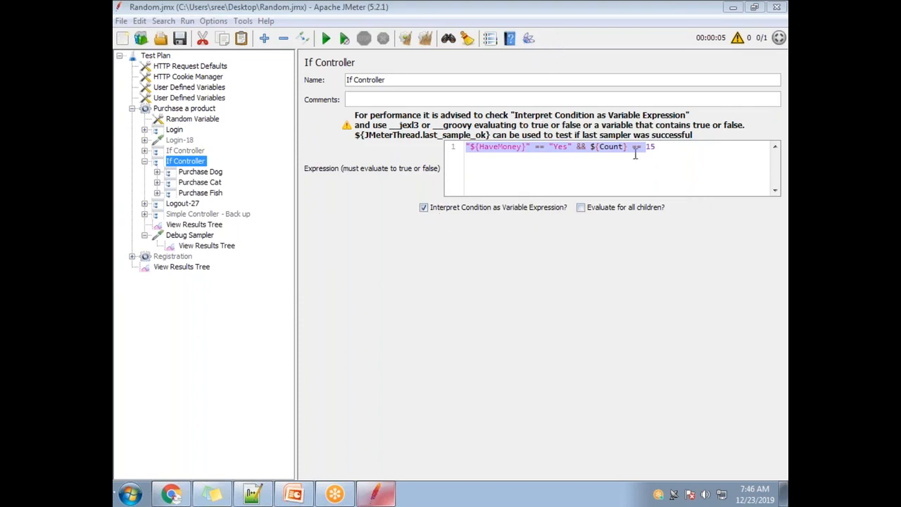
click(658, 147)
drag(668, 148, 488, 133)
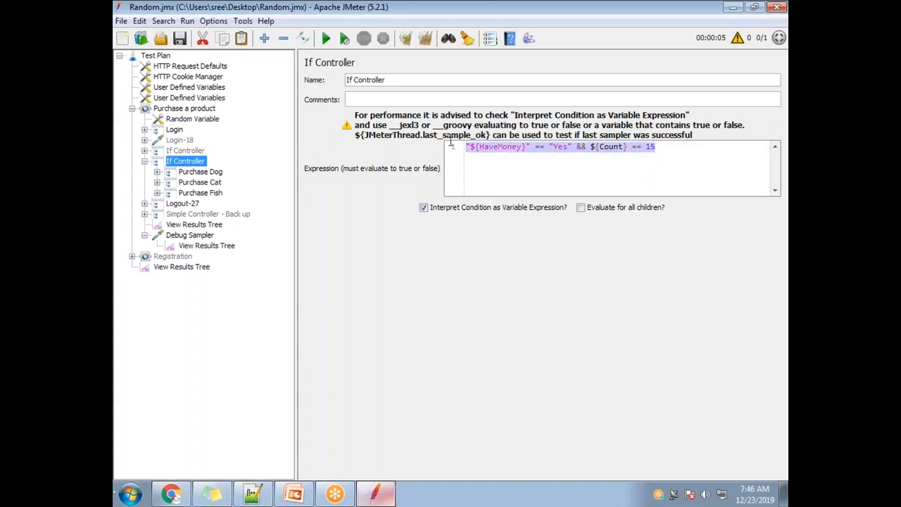
click(198, 227)
click(425, 38)
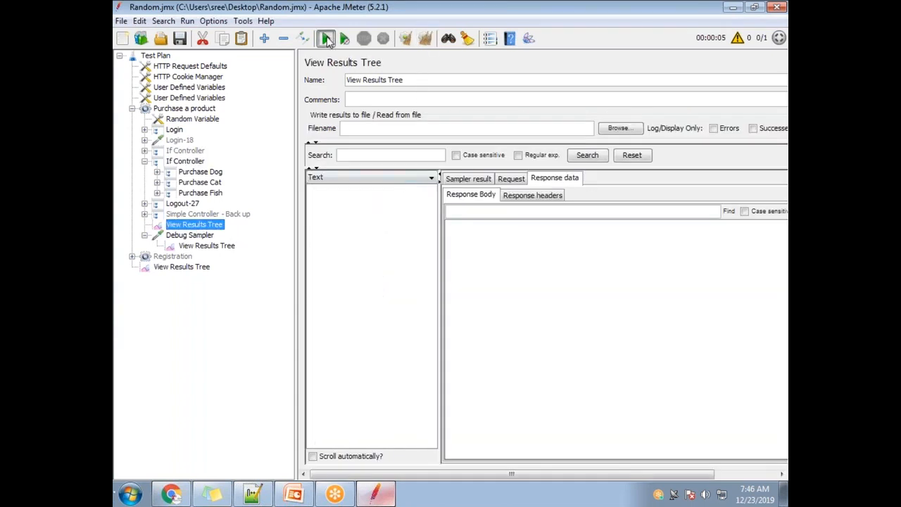
click(326, 38)
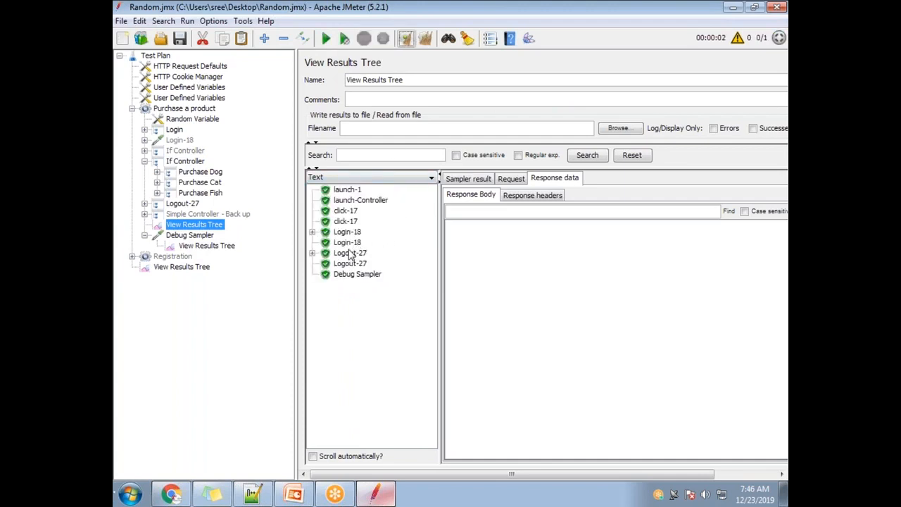
Step: Examine the complete HaveMoney and Count expression in the If Controller
click(183, 162)
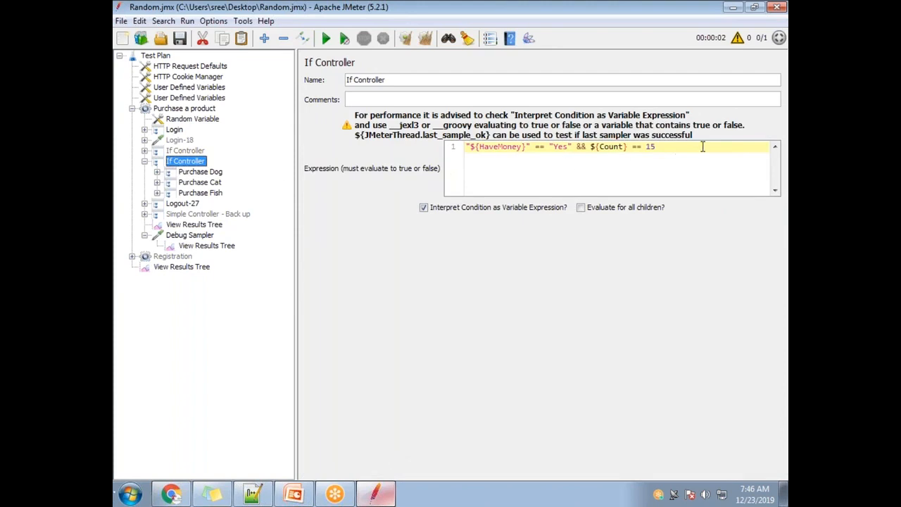
drag(683, 147, 461, 146)
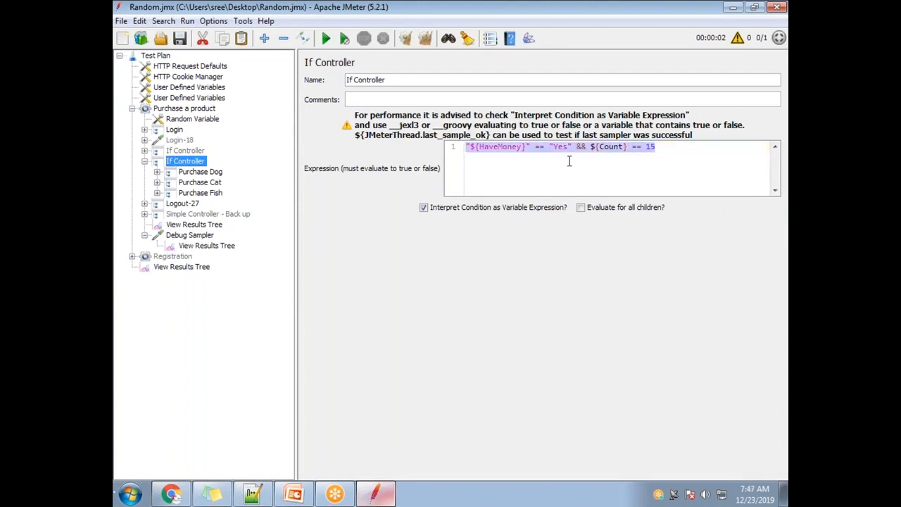
click(619, 156)
drag(665, 149, 456, 148)
Step: Switch to Notepad++ and add the line "without the condition" below the next-class notice in the new 2 notes
click(253, 494)
scroll(397, 364, down, 5)
key(Return)
key(Return)
key(Return)
key(alt+Tab)
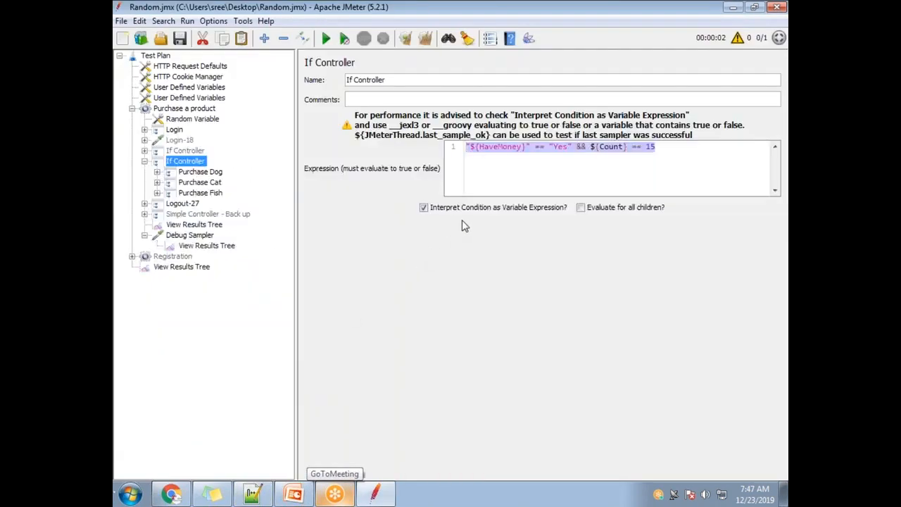
key(alt+Tab)
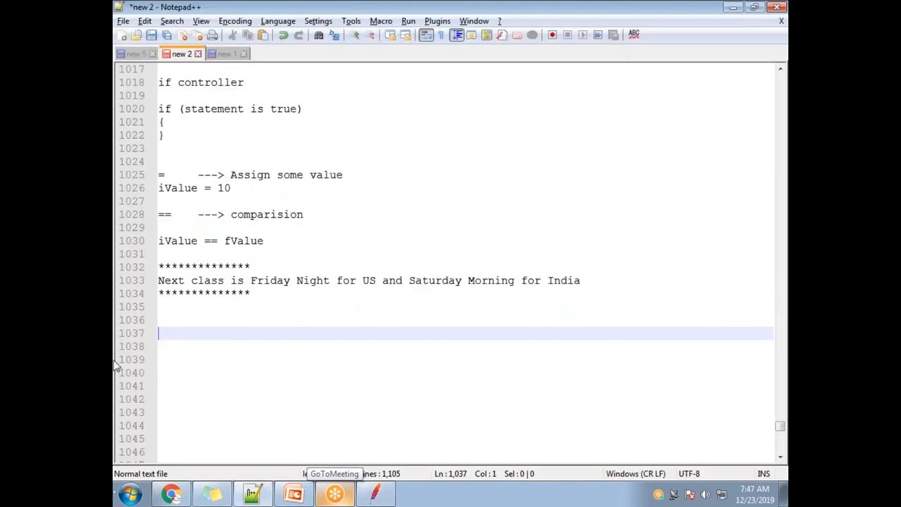
text(witho)
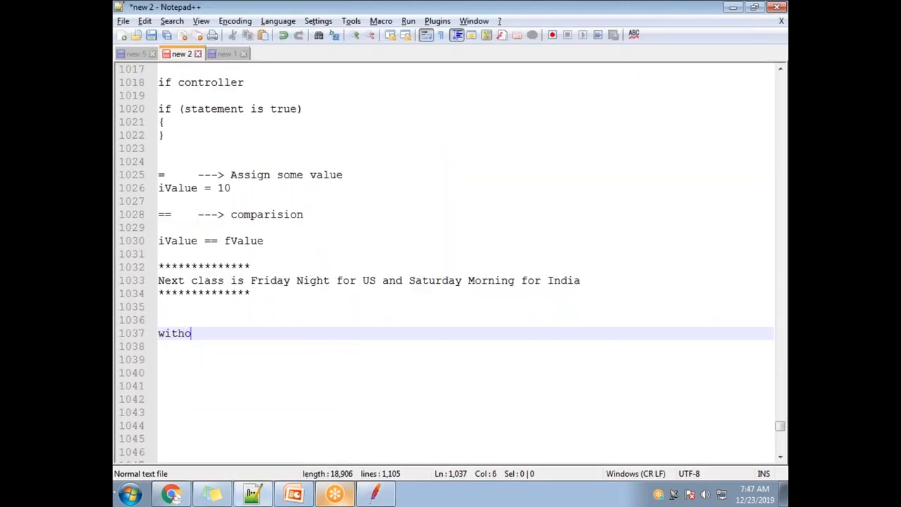
text(ut the condition)
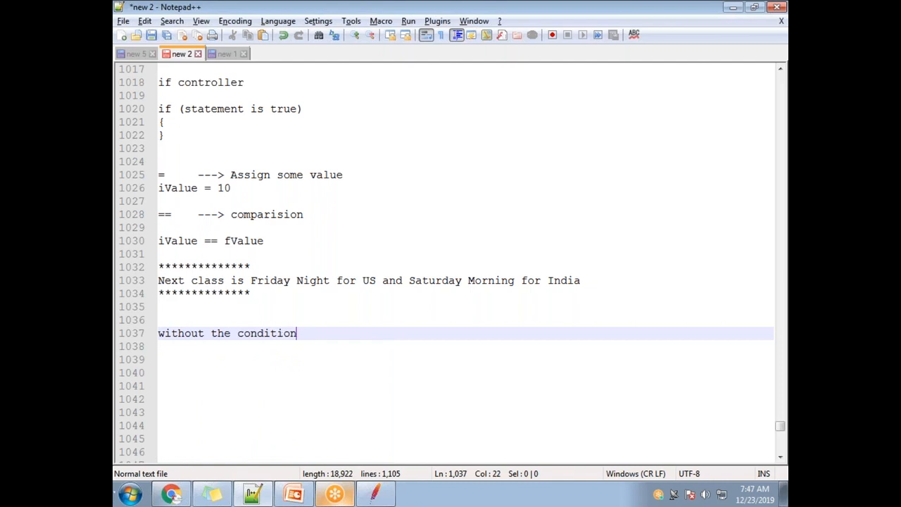
key(Return)
key(Return)
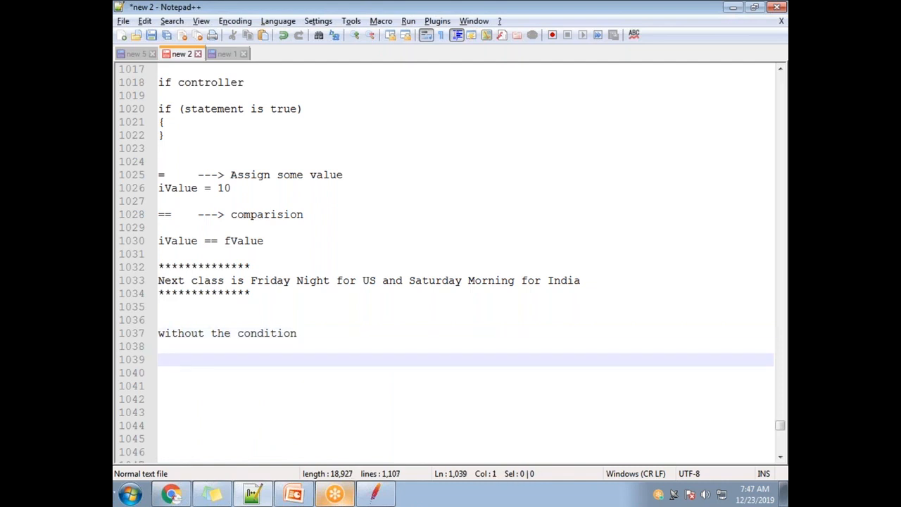
Step: Add the line "LHS comparing with RHS" beneath the "without the condition" note
text(LHS comparing wit)
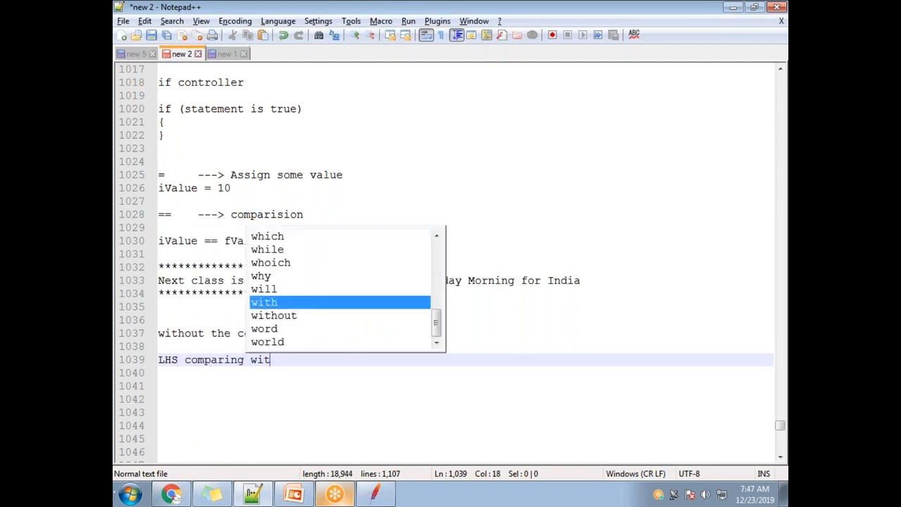
text(h RHS)
Step: Switch back to JMeter and remove the Count check from the If Controller's expression, leaving "${HaveMoney}" == "Yes"
key(alt+Tab)
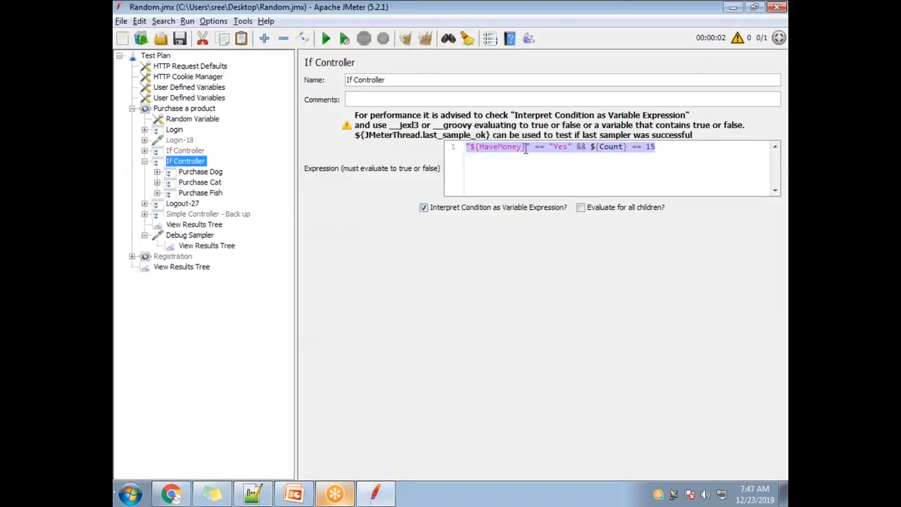
click(523, 147)
drag(676, 150, 580, 147)
key(BackSpace)
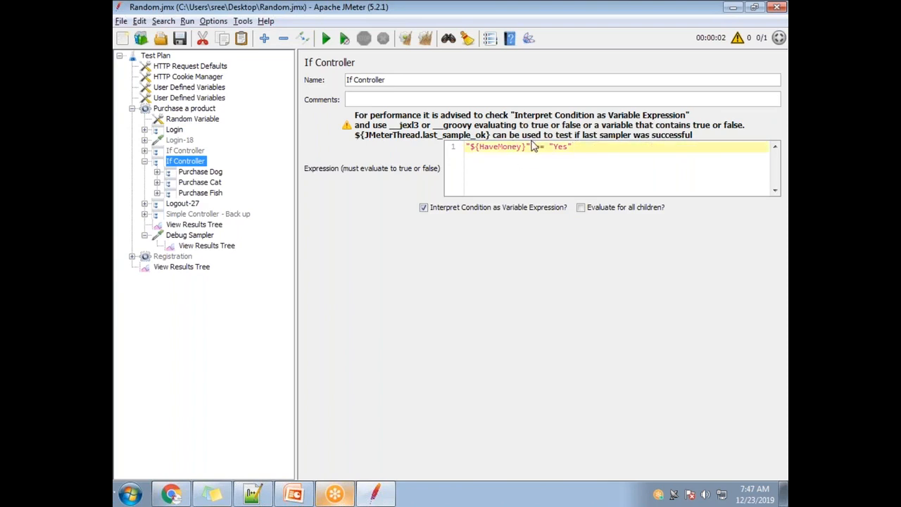
Step: Review both operands of the HaveMoney comparison and disable Interpret Condition as Variable Expression for the If Controller
drag(525, 147, 475, 147)
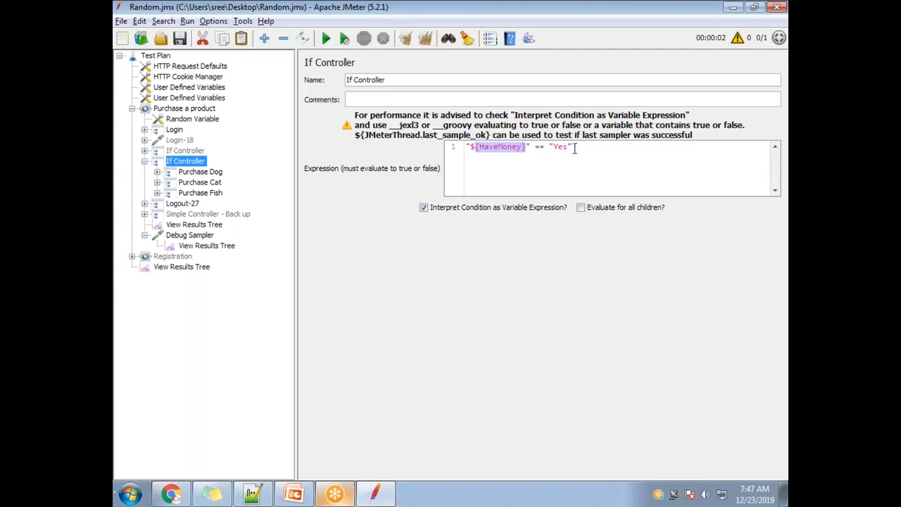
drag(575, 147, 549, 148)
click(423, 208)
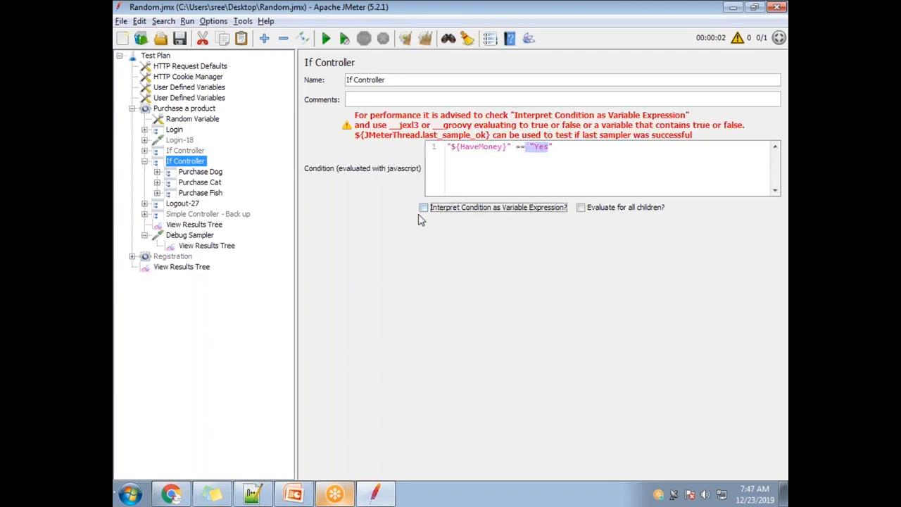
Step: Switch to Notepad++ and extend the "without the condition" line to read "without the interpret condition as variable expression"
key(alt+Tab)
key(alt+Tab)
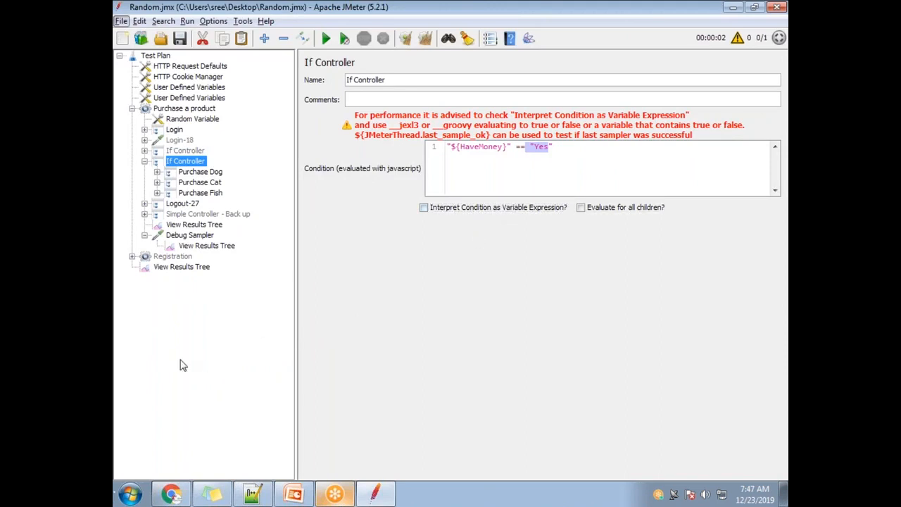
key(alt+Tab)
click(242, 333)
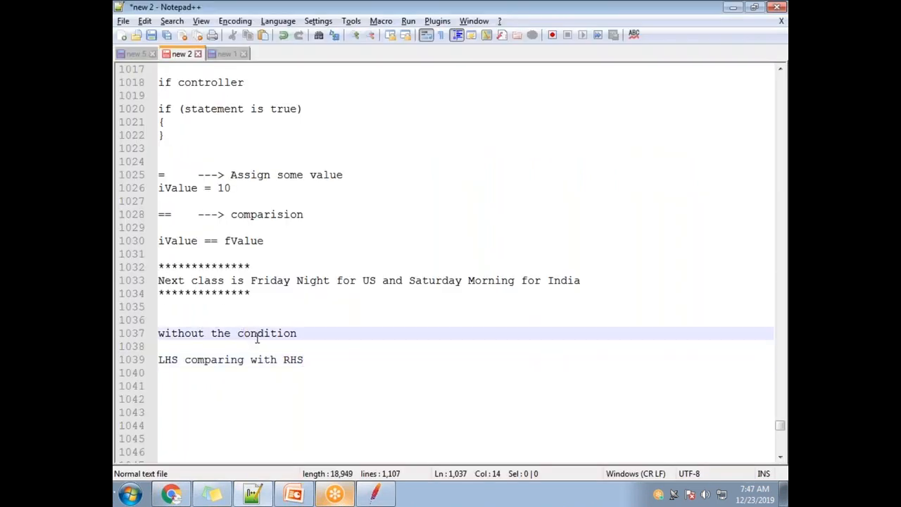
text(interpret)
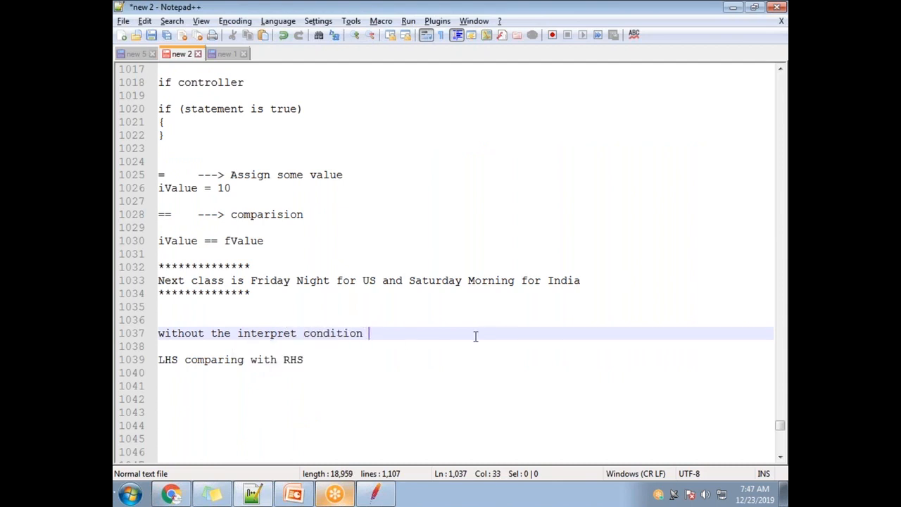
key(alt+Tab)
key(alt+Tab)
text(as variable e)
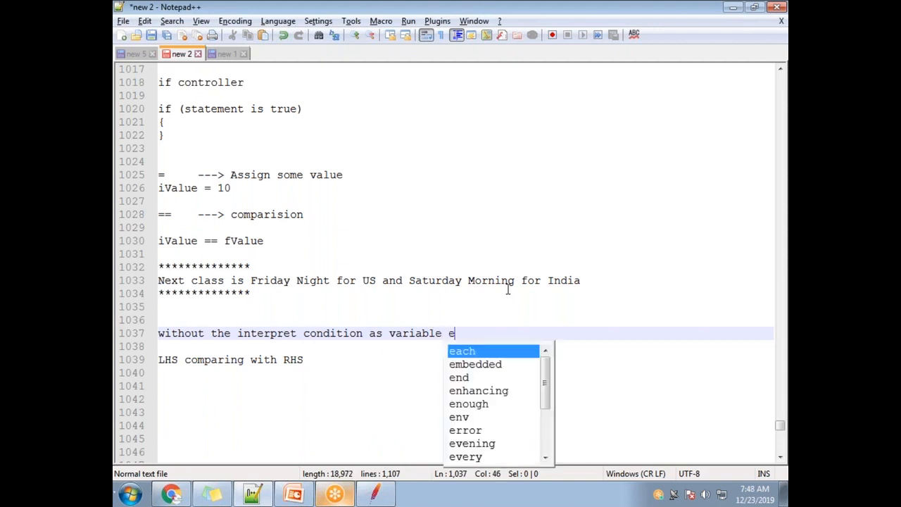
text(xpression)
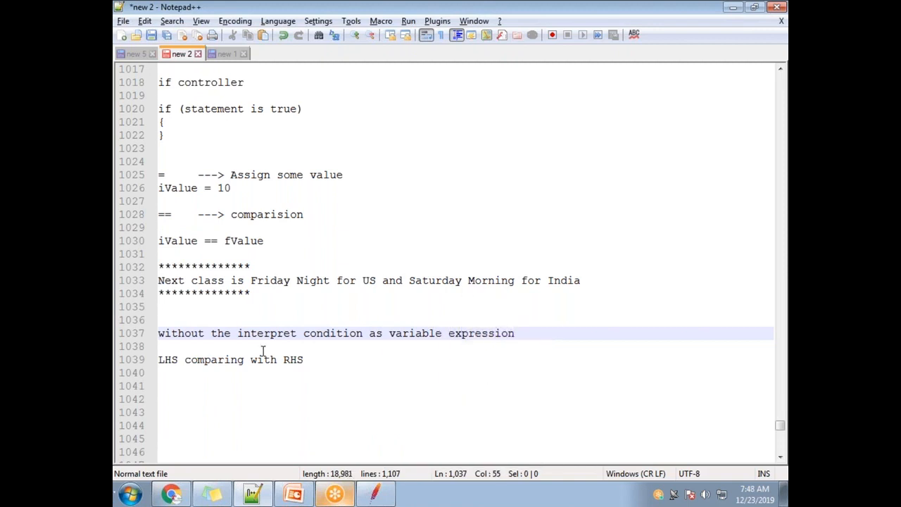
Step: Replace "the" in the "without" line with the arrow "----->"
double_click(221, 333)
text(----)
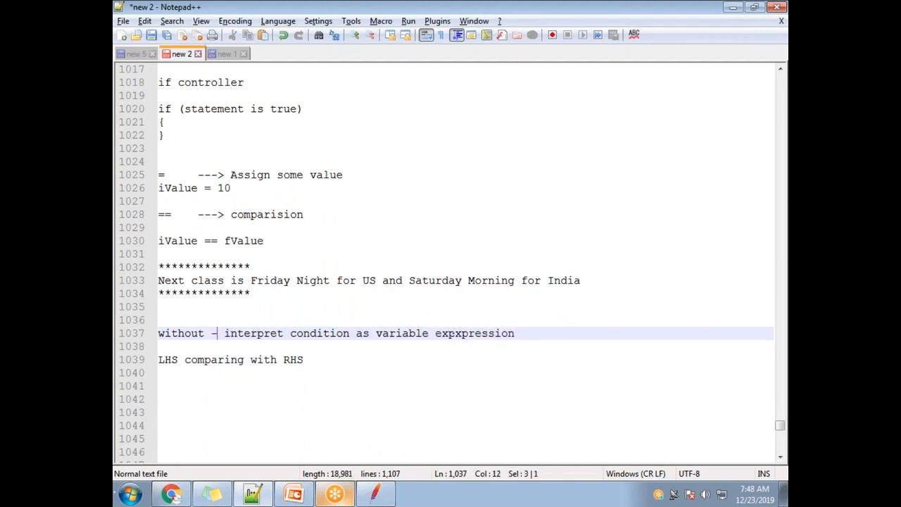
text(->)
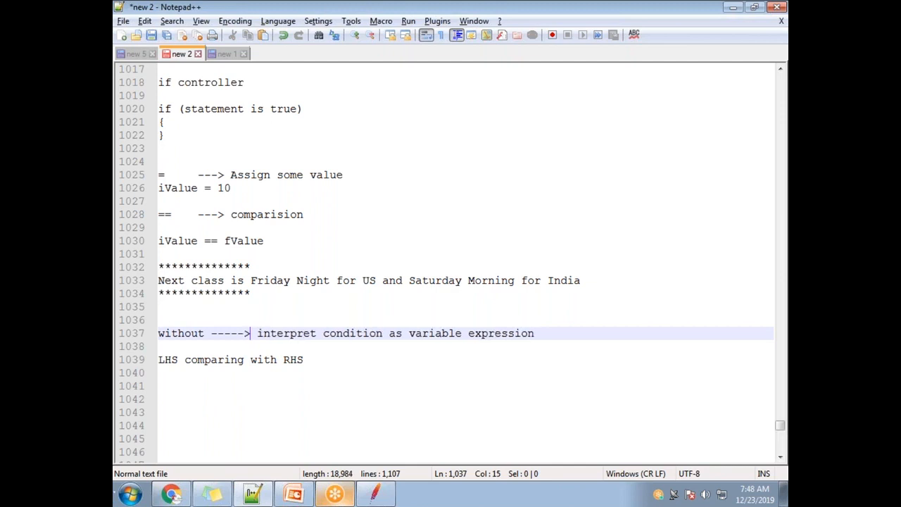
Step: Switch to JMeter and examine the left and right operands of the If Controller's HaveMoney comparison
key(alt+Tab)
drag(515, 147, 447, 147)
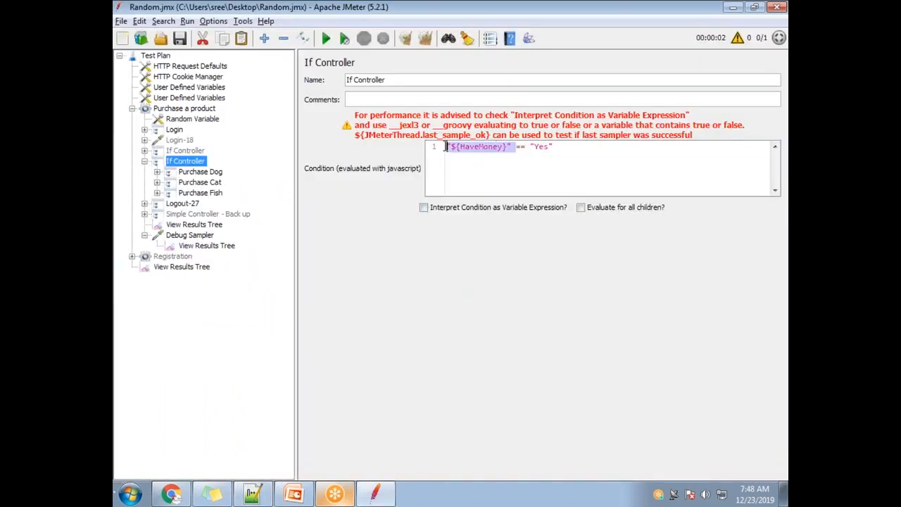
drag(552, 147, 520, 147)
Step: Back in Notepad++, duplicate the "without" line below the LHS/RHS note and change its first word to "with"
key(alt+Tab)
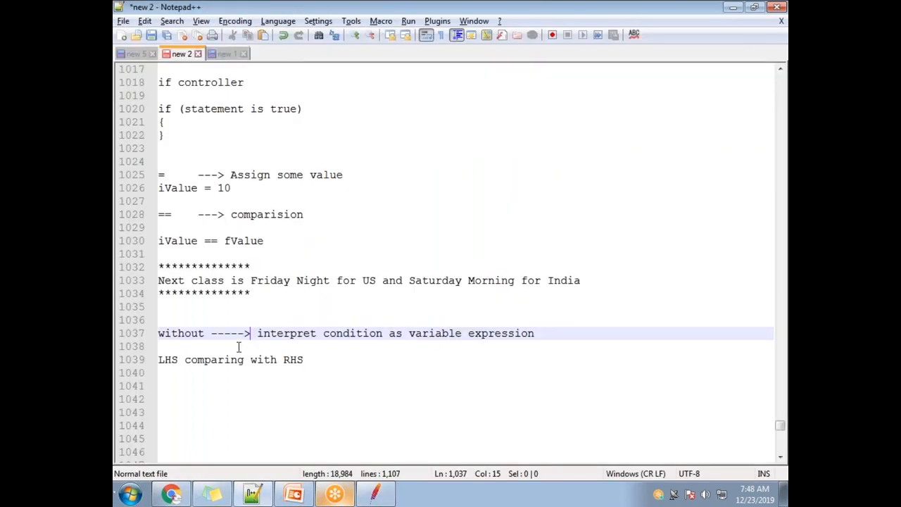
drag(555, 340, 177, 342)
key(ctrl+c)
click(337, 358)
key(Return)
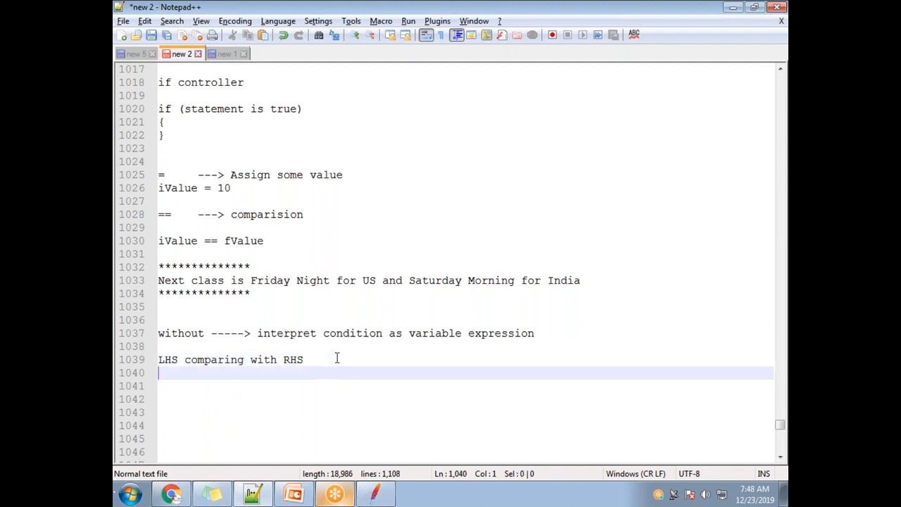
key(Return)
key(Return)
key(ctrl+v)
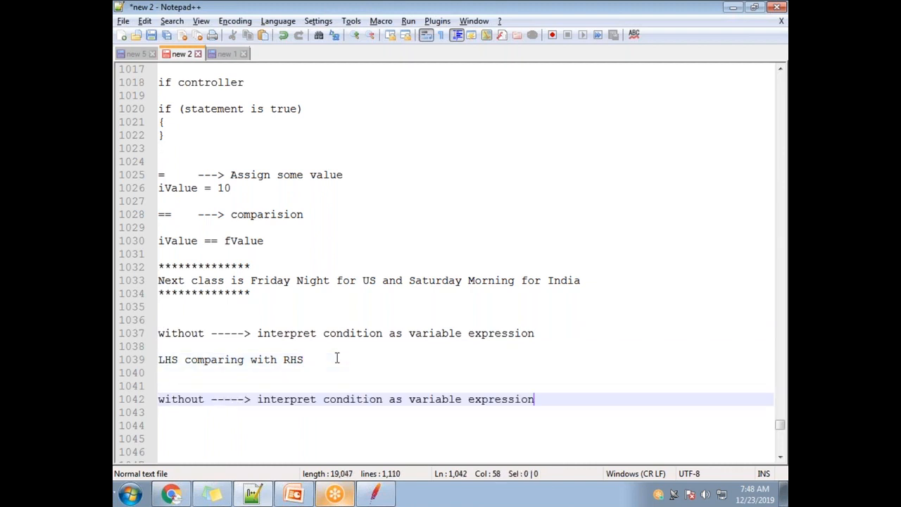
double_click(207, 399)
key(Left)
key(BackSpace)
key(BackSpace)
key(BackSpace)
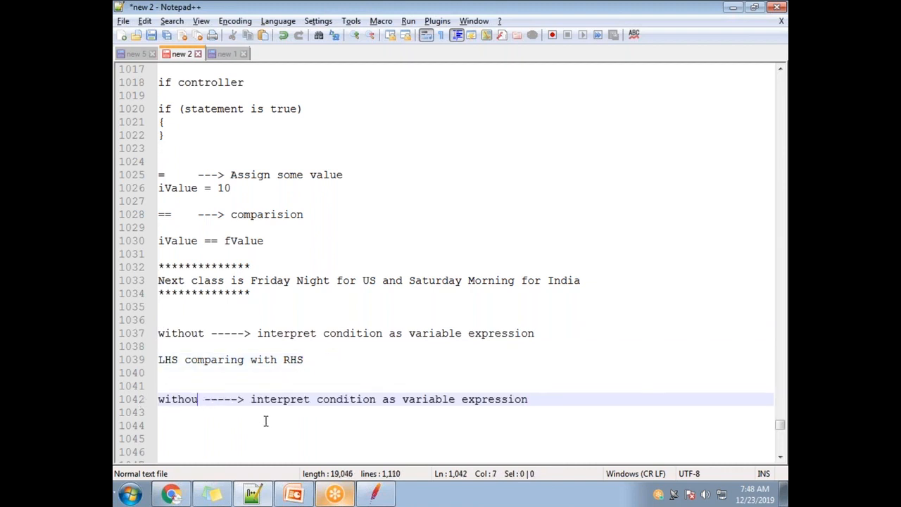
Step: Copy the If Controller's condition "${HaveMoney}" == "Yes" from JMeter into the Notepad++ notes, below the "with" line
key(alt+Tab)
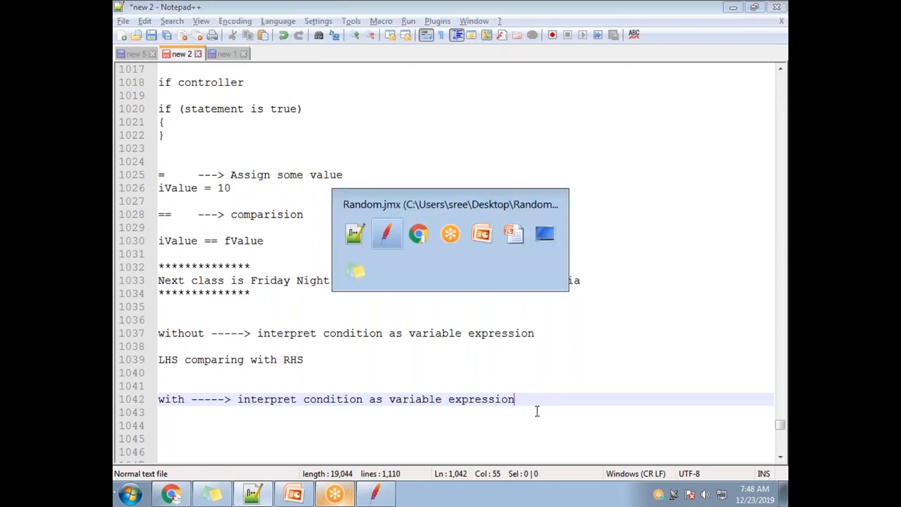
drag(556, 158, 433, 161)
key(ctrl+c)
key(alt+Tab)
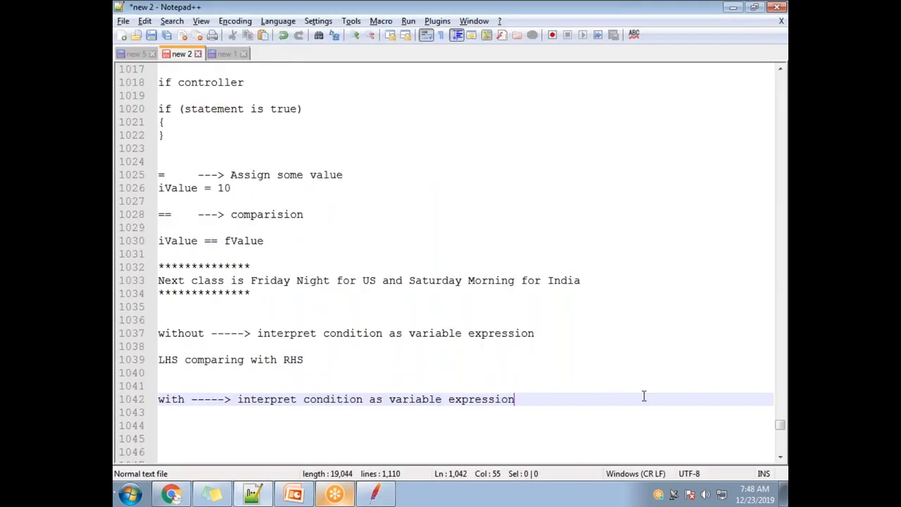
key(Return)
key(Return)
key(ctrl+v)
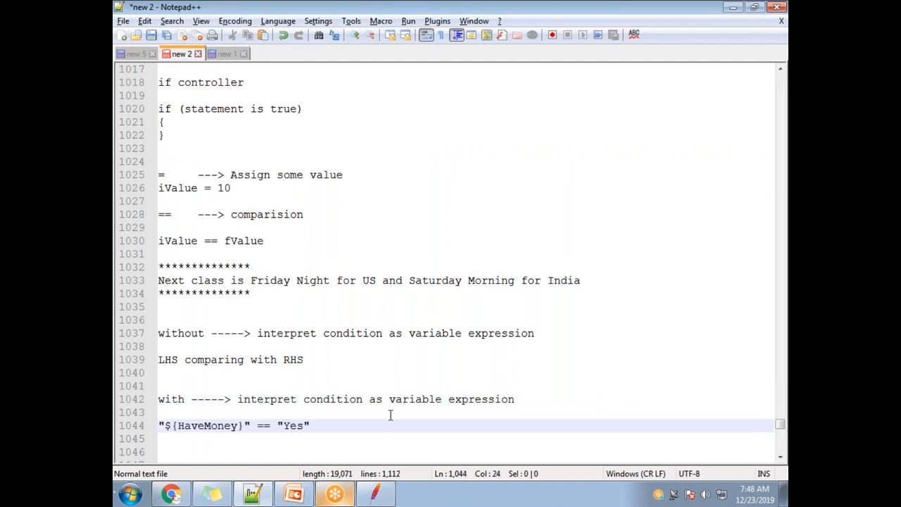
Step: Append "----> True / False" to the copied HaveMoney condition under the "with" line
text(----> True)
text( / c)
key(BackSpace)
text(a)
key(BackSpace)
key(BackSpace)
text(False)
Step: Review the HaveMoney comparison's operands, its True / False outcomes and the "without" heading in the notes
drag(317, 427, 159, 426)
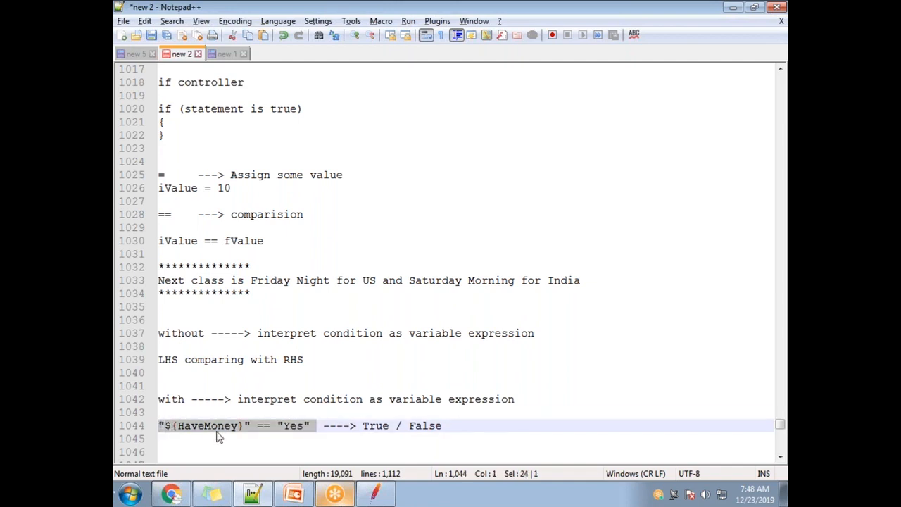
double_click(209, 426)
double_click(293, 425)
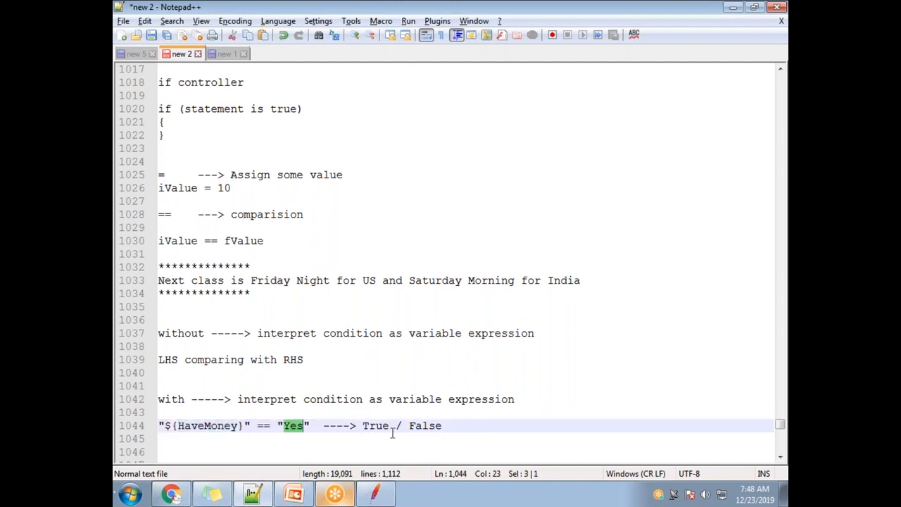
double_click(384, 426)
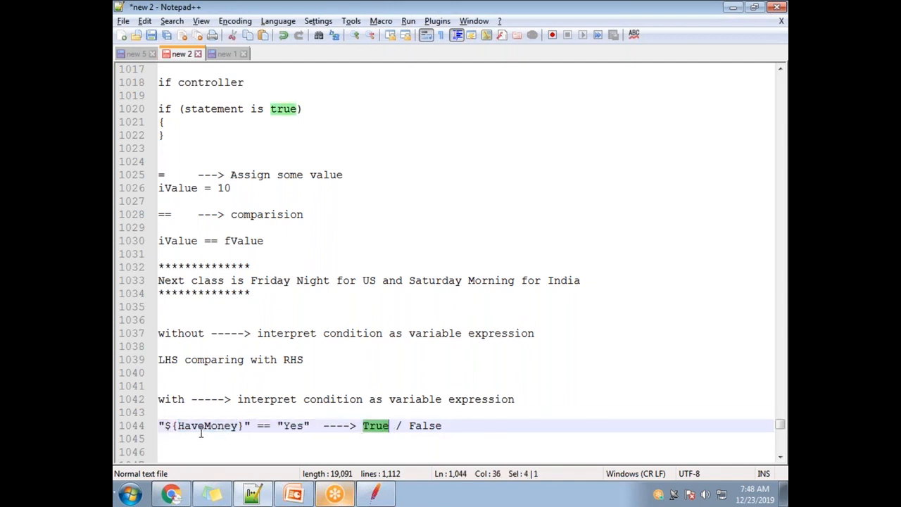
double_click(437, 425)
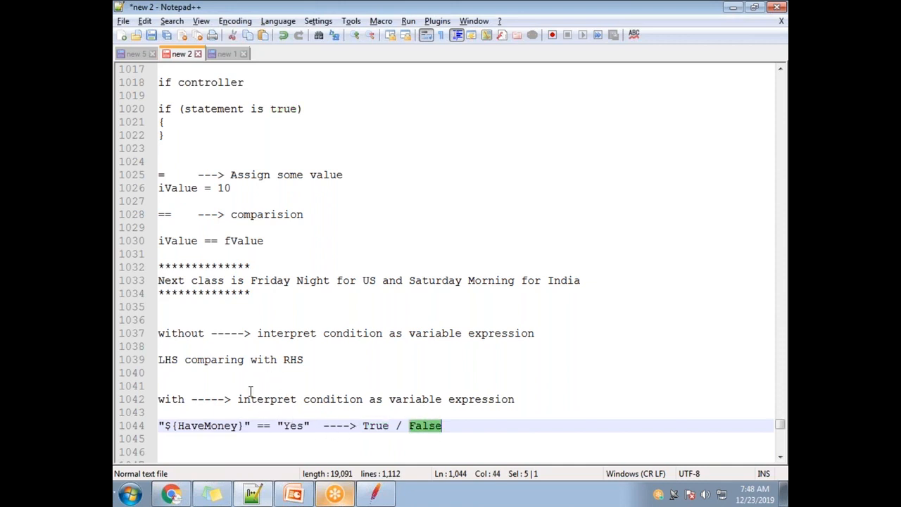
drag(263, 338, 541, 336)
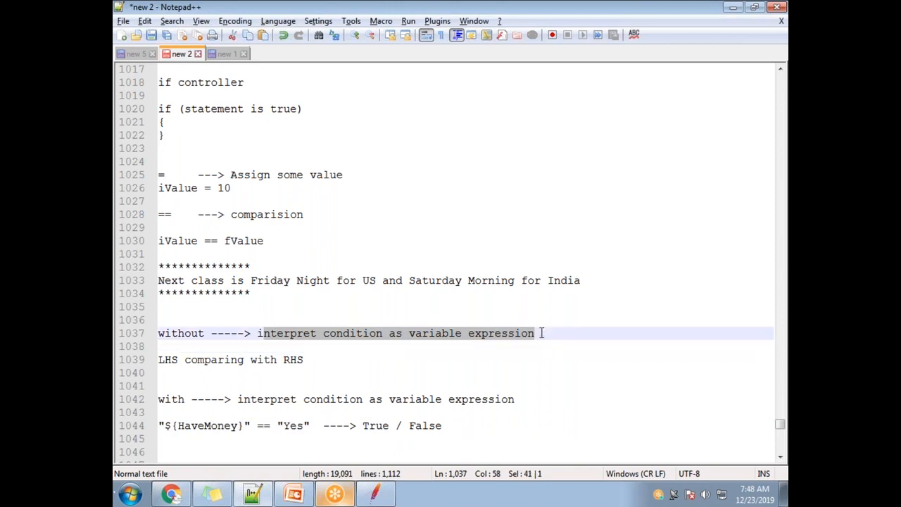
drag(245, 425, 166, 425)
double_click(293, 425)
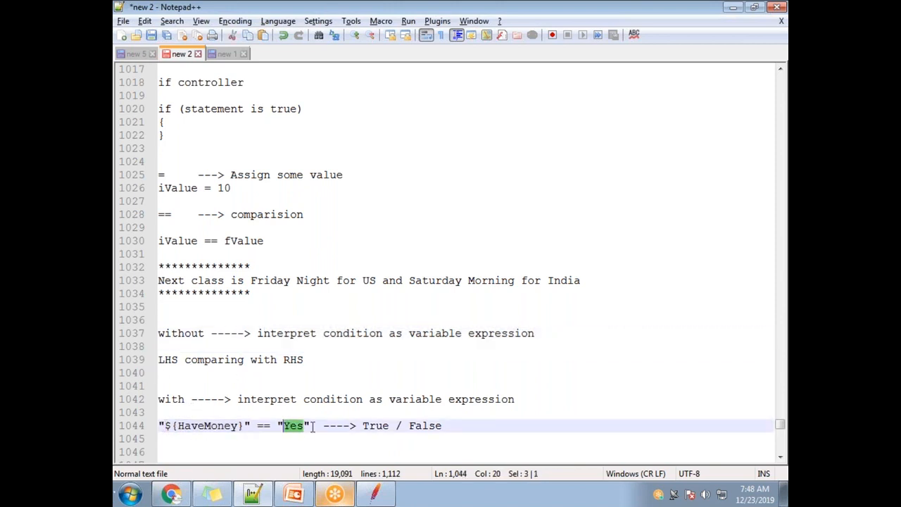
Step: Copy the expression "${HaveMoney}" == "Yes" onto a new line directly beneath "LHS comparing with RHS"
drag(312, 427, 120, 425)
key(ctrl+c)
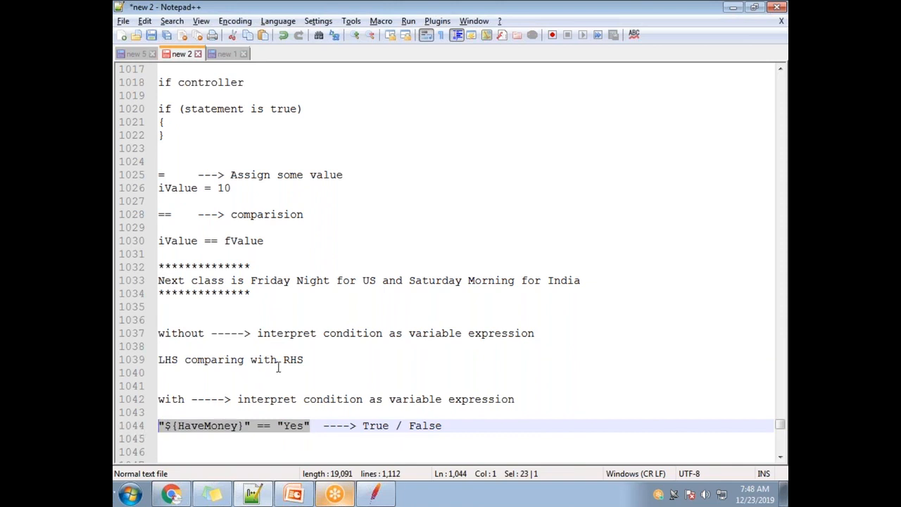
click(313, 360)
key(Return)
key(ctrl+v)
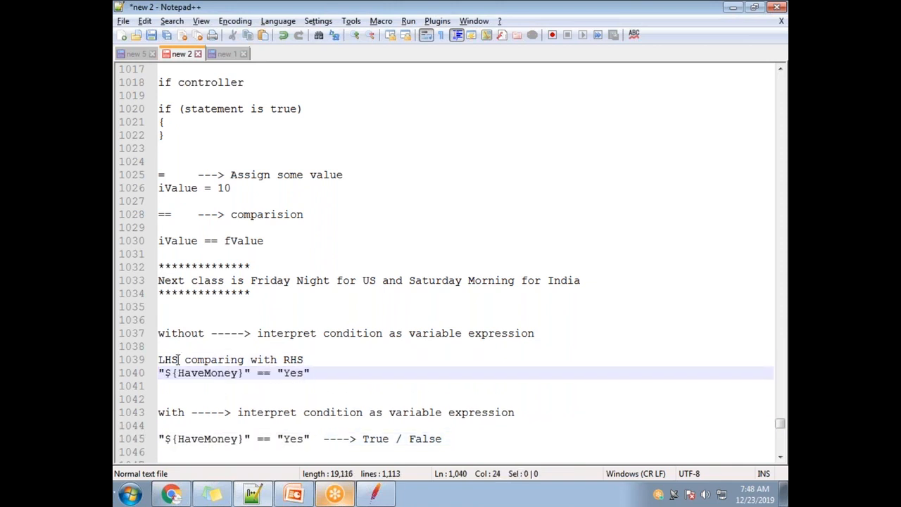
Step: Examine the operands of the expression in the "without" note and compare the two interpret-condition headings
drag(243, 373, 164, 373)
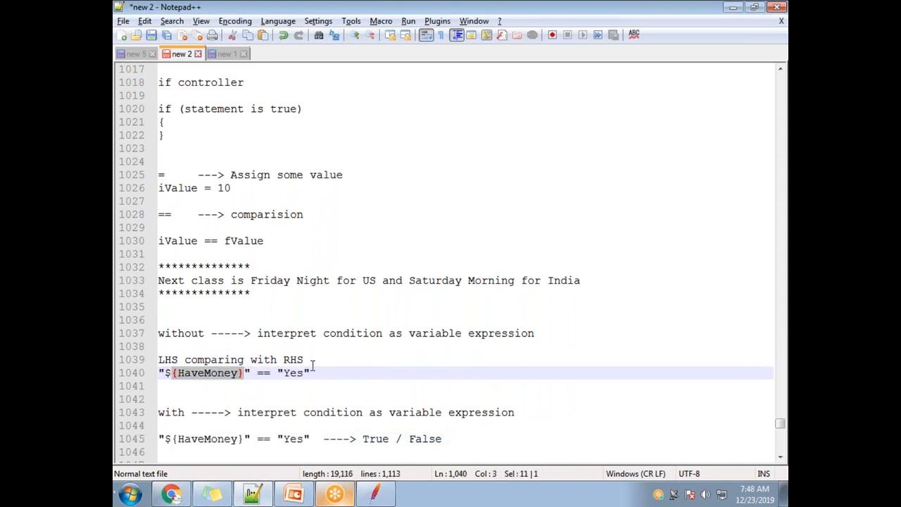
drag(305, 372, 285, 372)
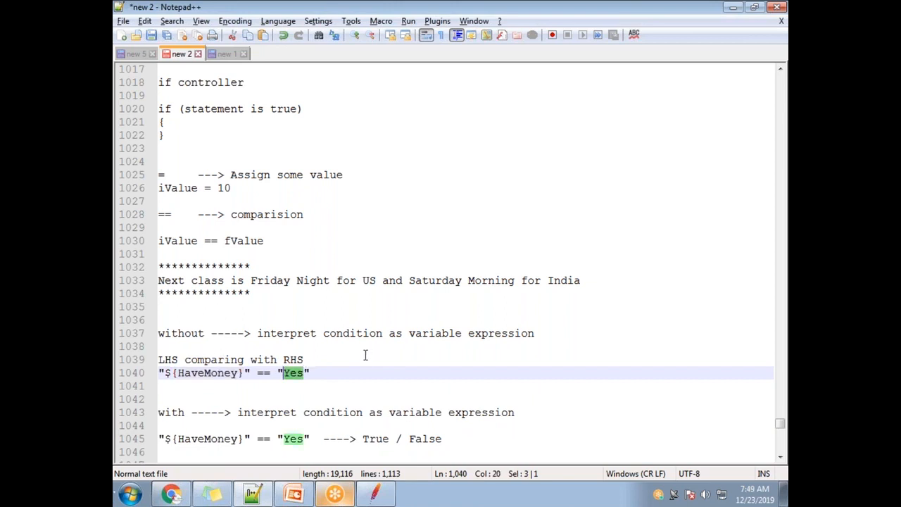
drag(547, 335, 257, 335)
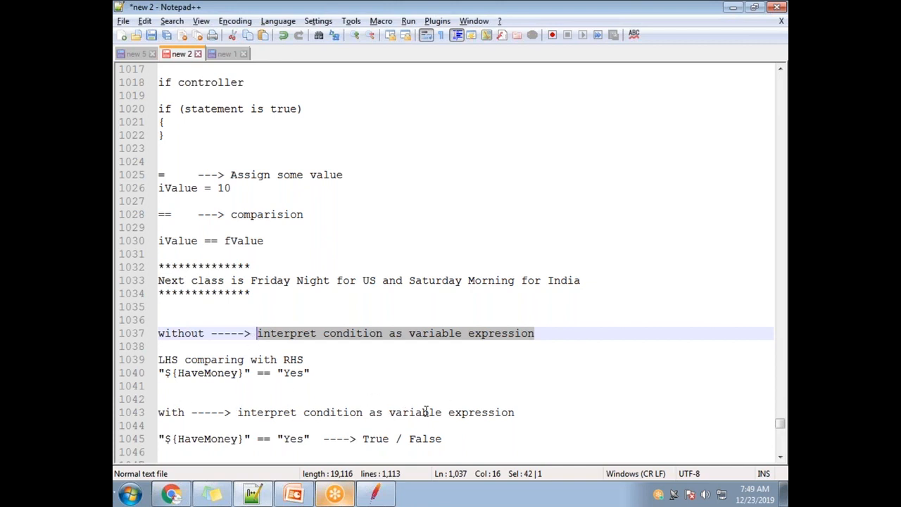
drag(509, 413, 237, 413)
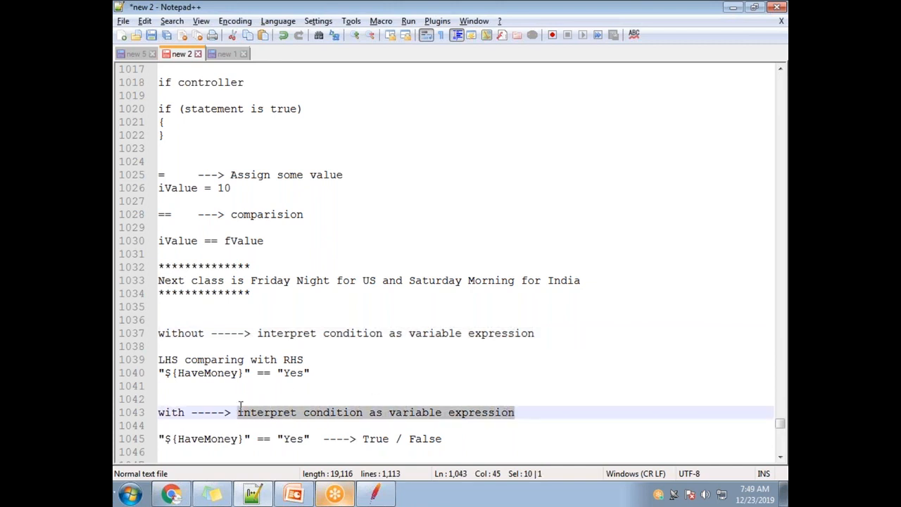
Step: Examine how the HaveMoney expression in the "with" note relates to its True / False outcomes
click(316, 439)
shift+click(159, 439)
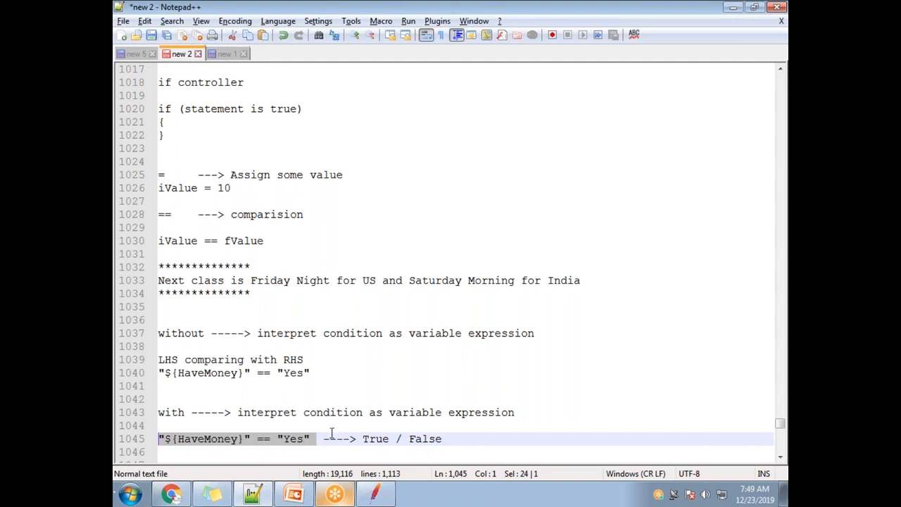
double_click(379, 441)
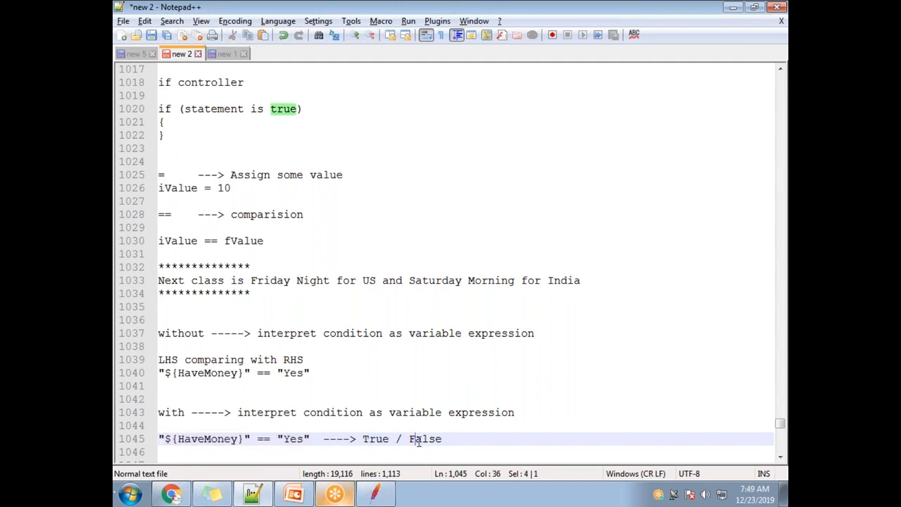
double_click(415, 438)
click(370, 441)
double_click(375, 440)
double_click(427, 440)
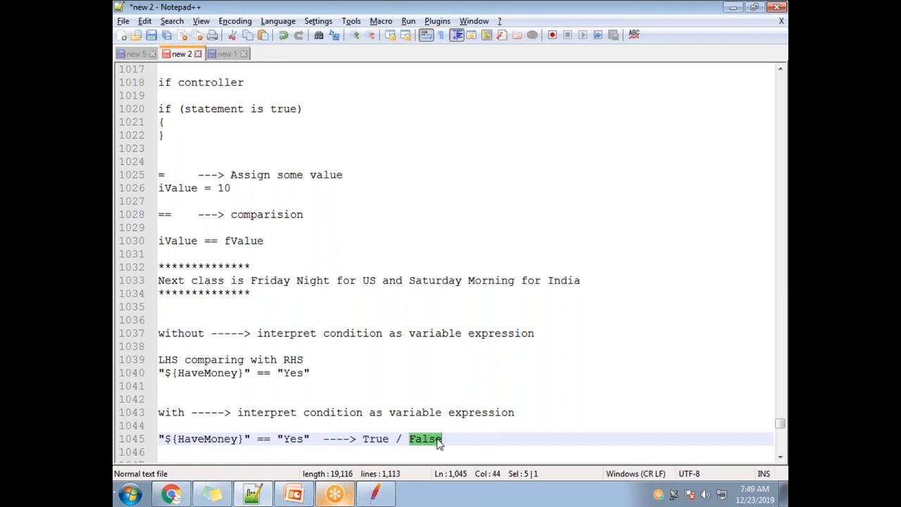
click(437, 439)
drag(309, 438, 181, 441)
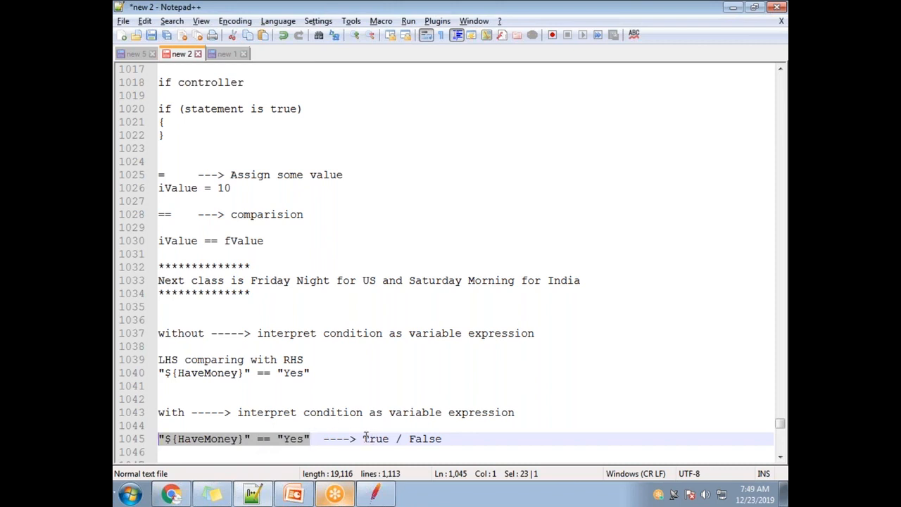
drag(364, 438, 454, 438)
drag(310, 438, 155, 438)
click(161, 440)
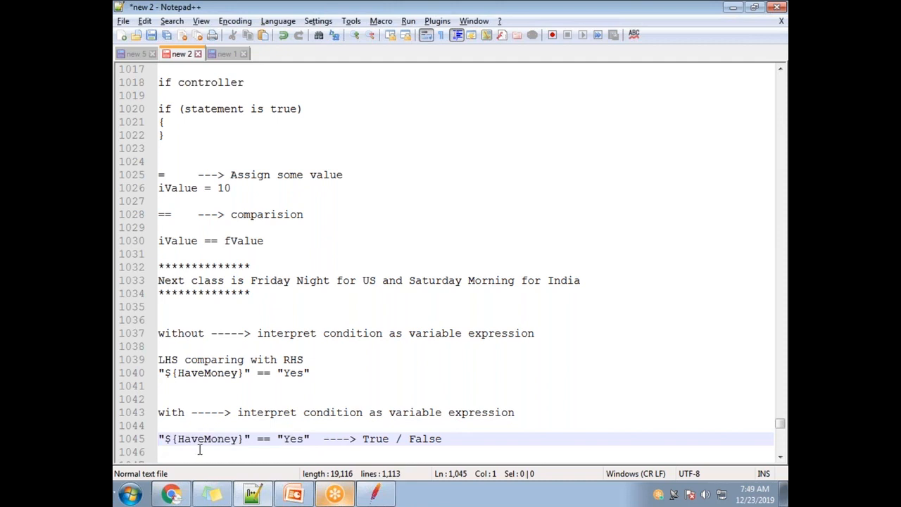
Step: Check the If Controller's condition and advisory text in JMeter, and return to the "with" expression in the Notepad++ notes
key(alt+Tab)
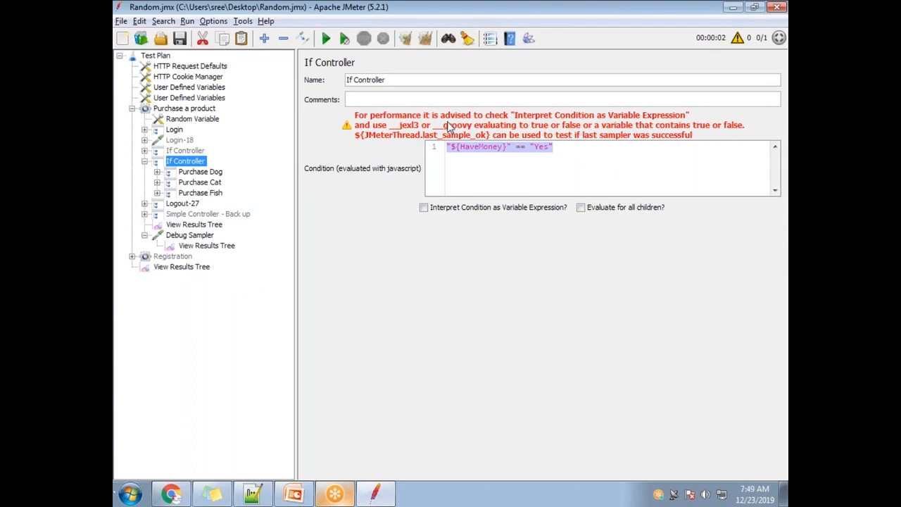
key(alt+Tab)
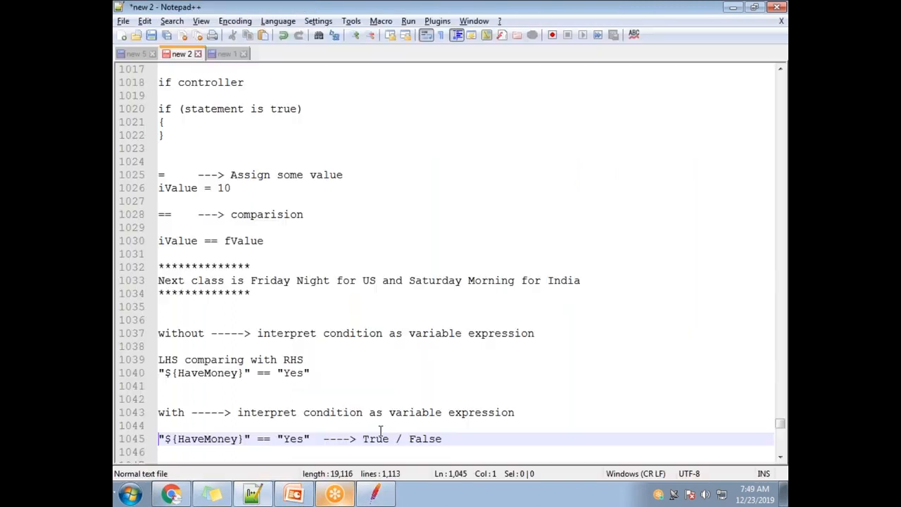
drag(310, 438, 178, 438)
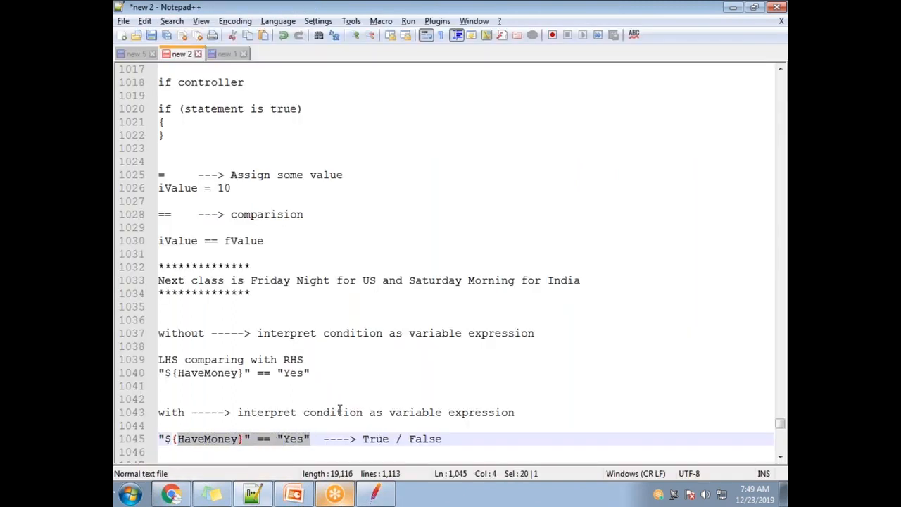
Step: Examine how the "${HaveMoney}" == "Yes" expression in the "with" note maps to True / False, checking it against JMeter's If Controller advisory
double_click(373, 438)
double_click(435, 438)
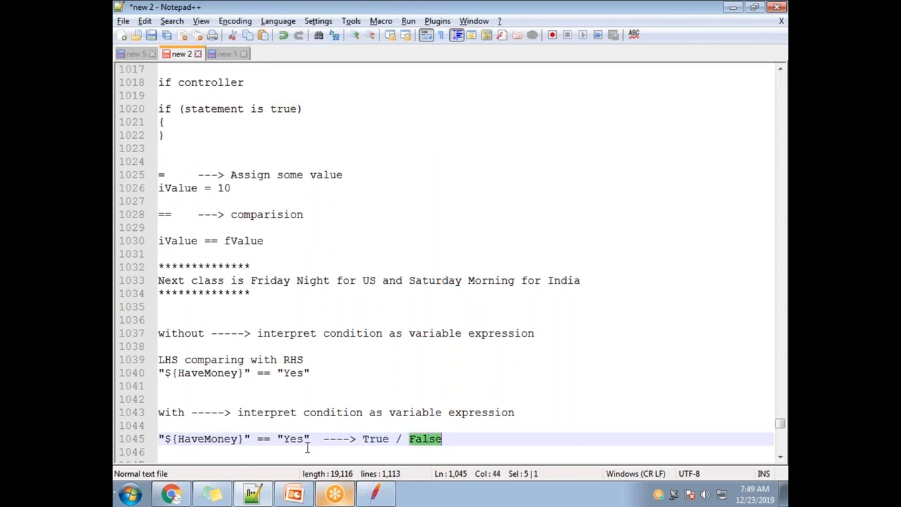
drag(310, 439, 144, 439)
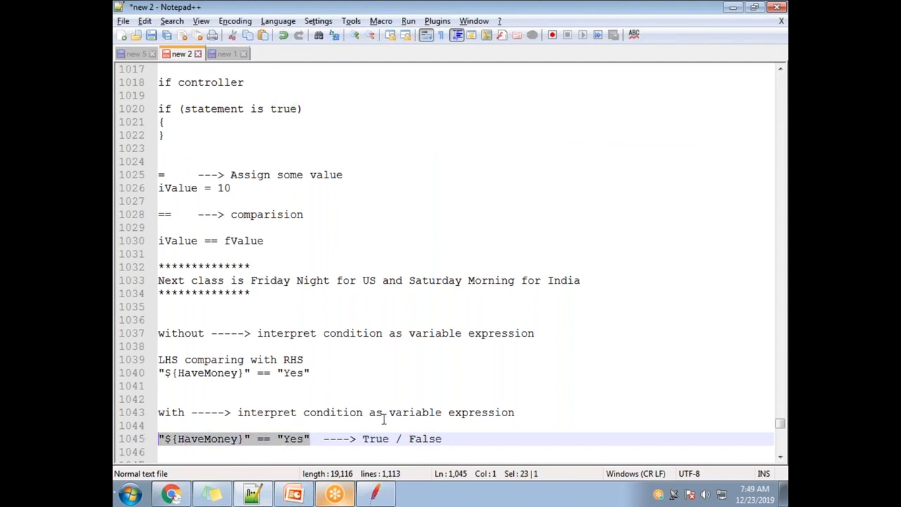
drag(311, 439, 122, 438)
drag(311, 438, 153, 443)
key(alt+Tab)
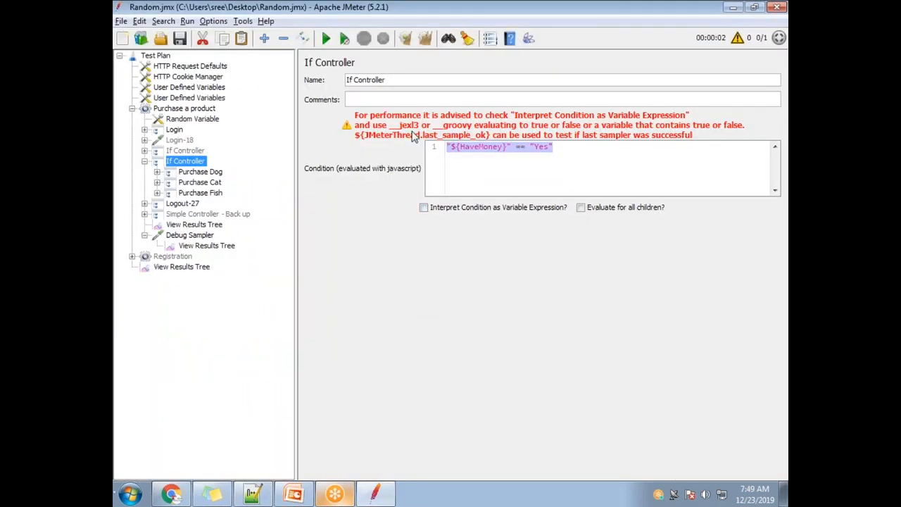
key(alt+Tab)
click(309, 438)
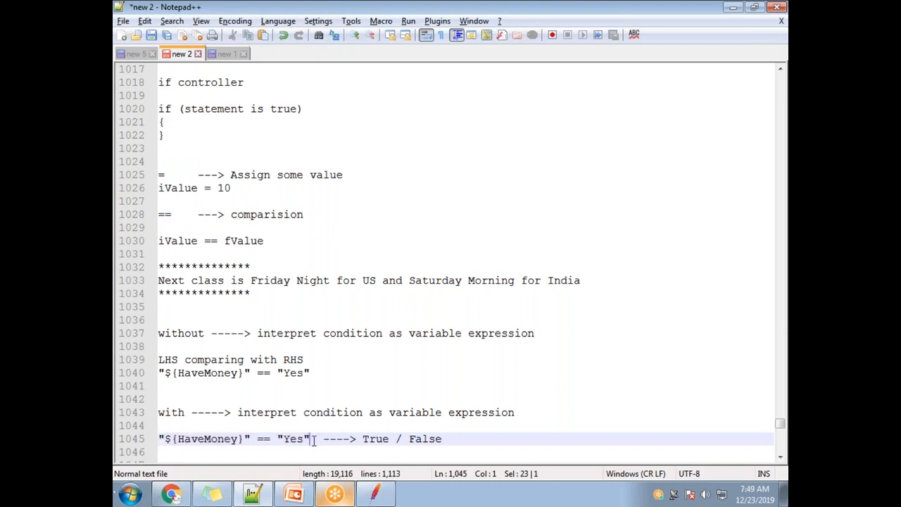
drag(308, 438, 154, 440)
drag(442, 439, 361, 438)
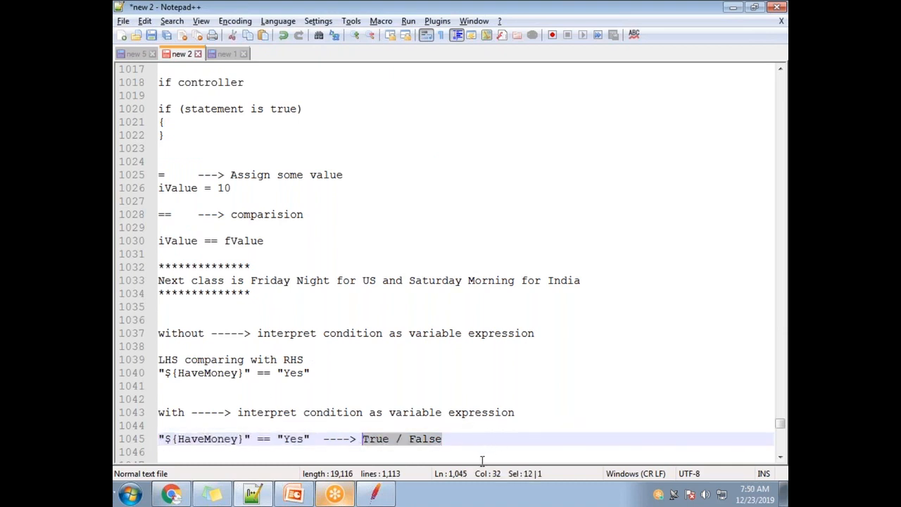
Step: Copy the "${HaveMoney}" == "Yes" expression from the "with" note, switch to JMeter, and choose the __groovy function in the Function Helper
drag(313, 439, 156, 439)
key(ctrl+c)
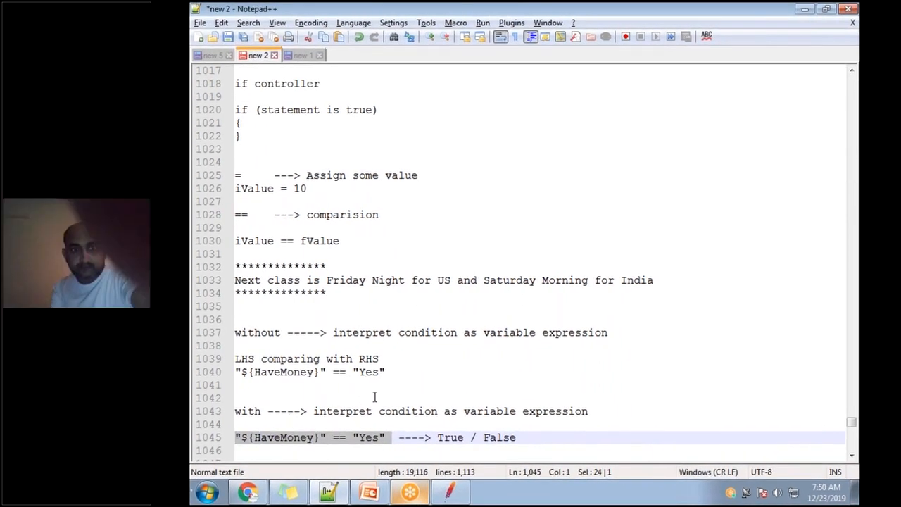
key(alt+Tab)
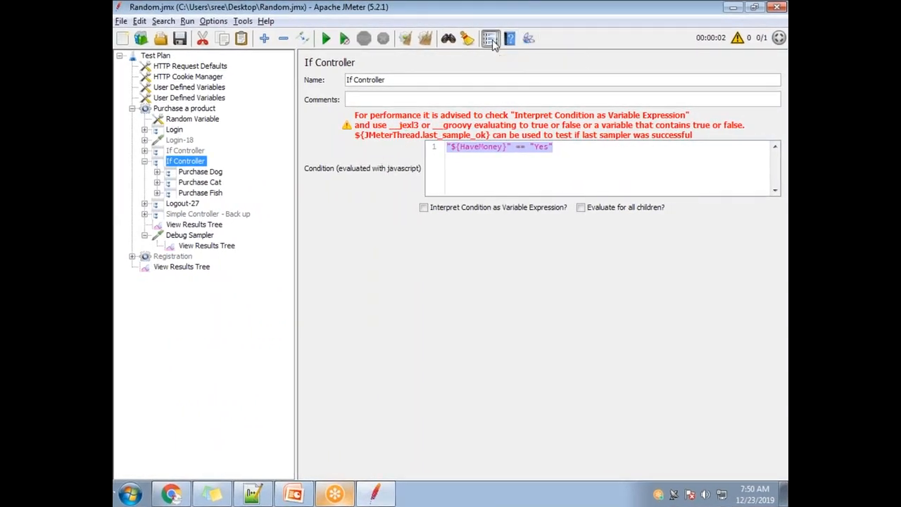
click(491, 39)
click(479, 121)
scroll(461, 164, down, 8)
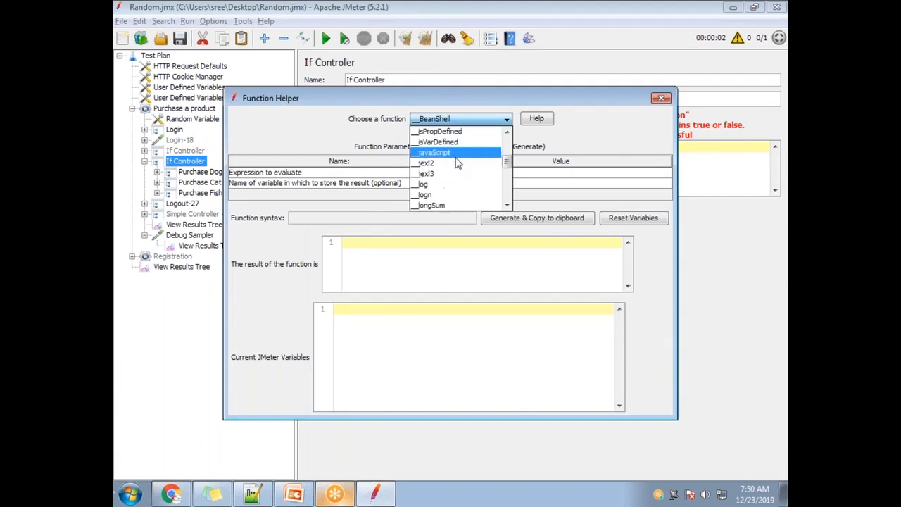
scroll(461, 166, down, 1)
scroll(458, 168, up, 1)
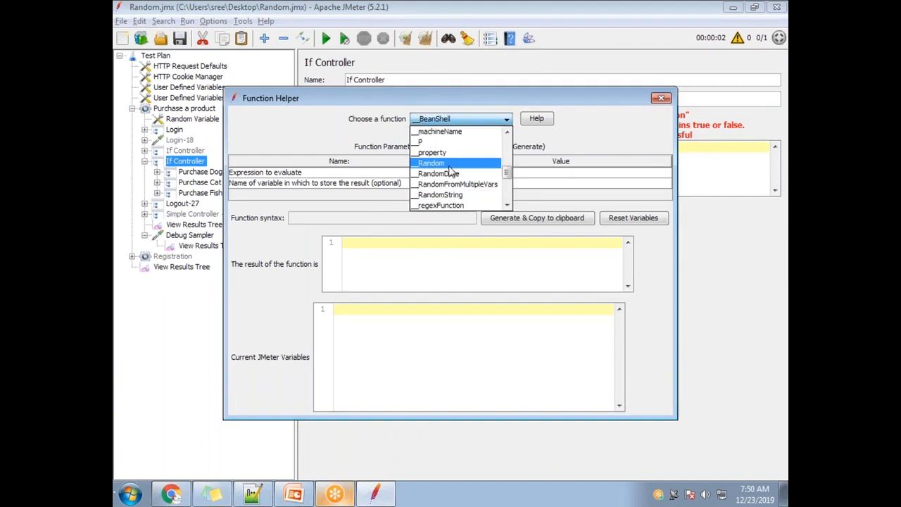
scroll(447, 164, up, 2)
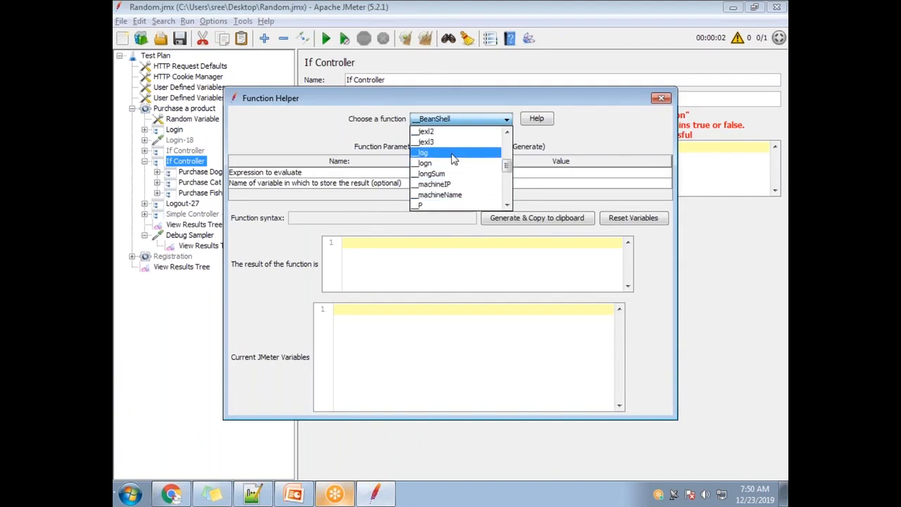
scroll(453, 159, up, 1)
scroll(451, 164, up, 1)
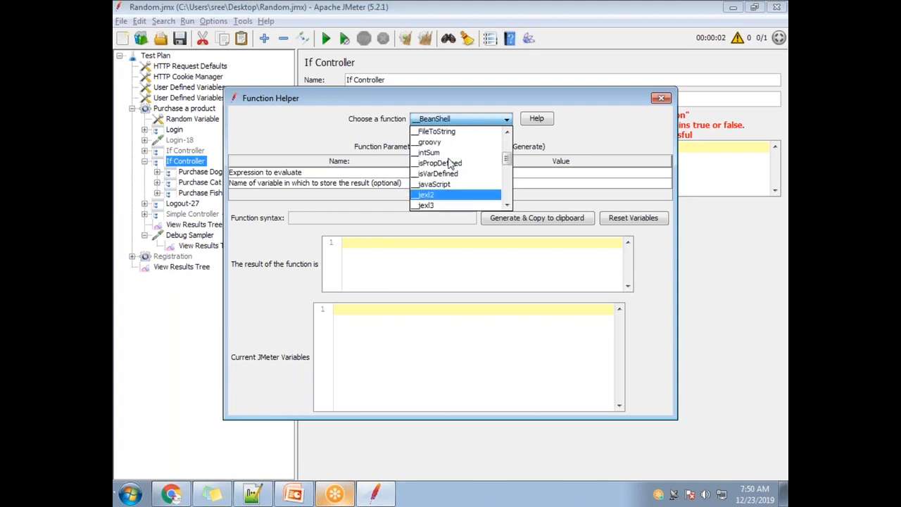
click(439, 142)
Step: Set the __groovy expression to "${HaveMoney}" == "Yes" without a trailing space, generate and copy the function syntax, and close the Function Helper
click(465, 173)
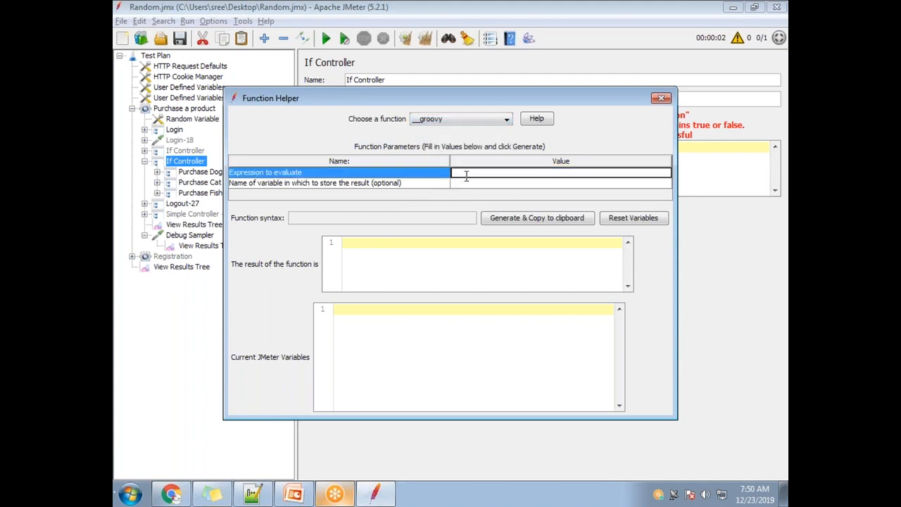
key(ctrl+v)
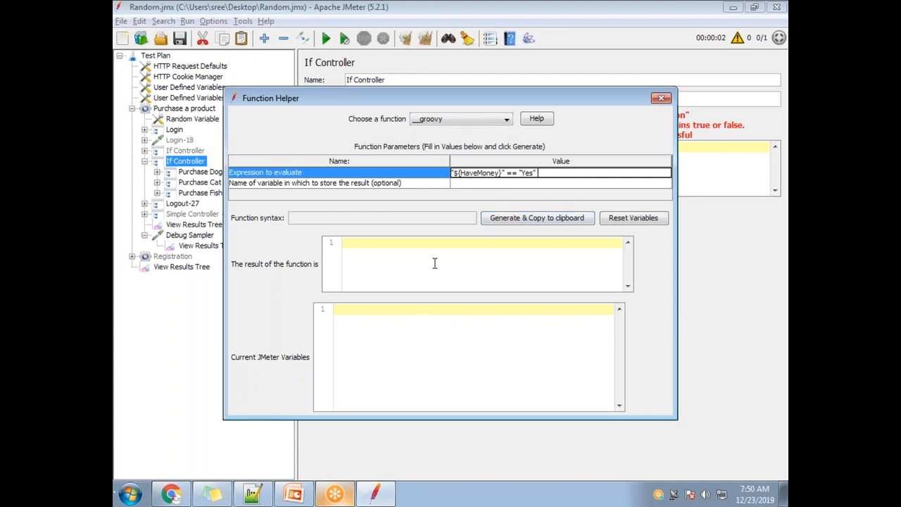
click(508, 219)
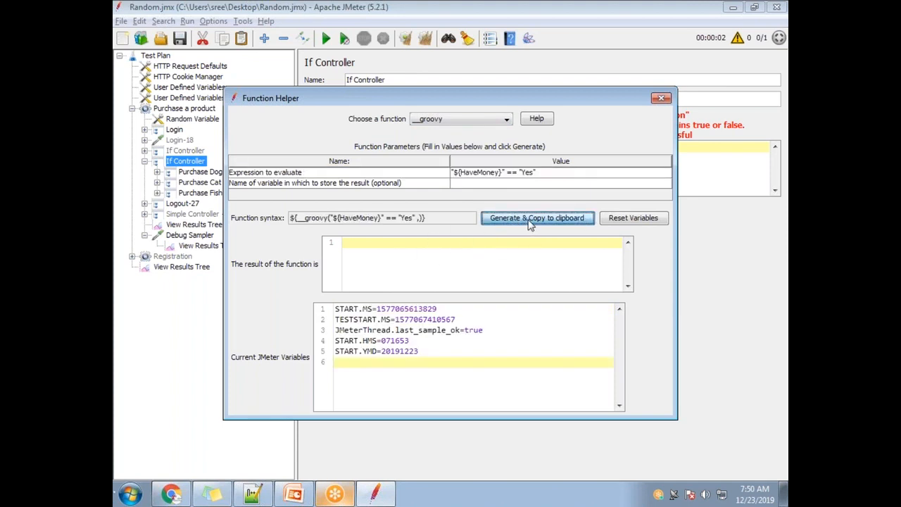
double_click(549, 176)
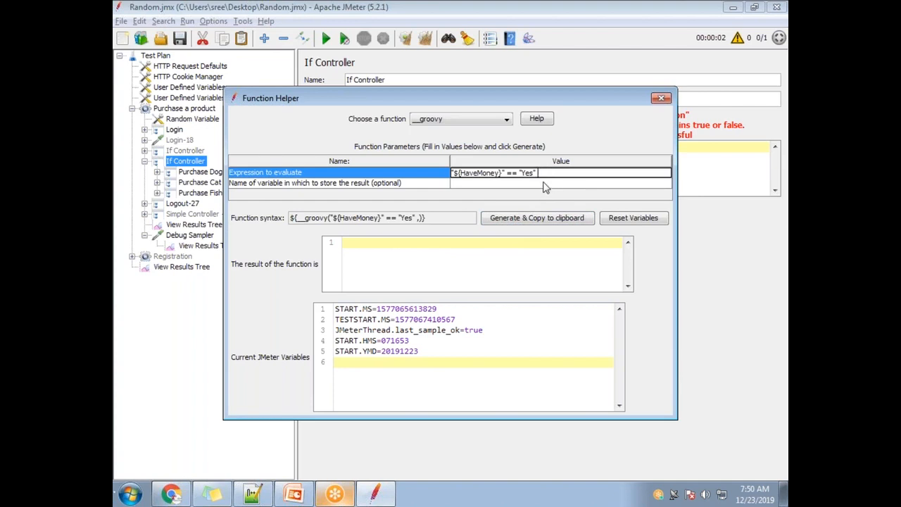
click(529, 218)
click(504, 221)
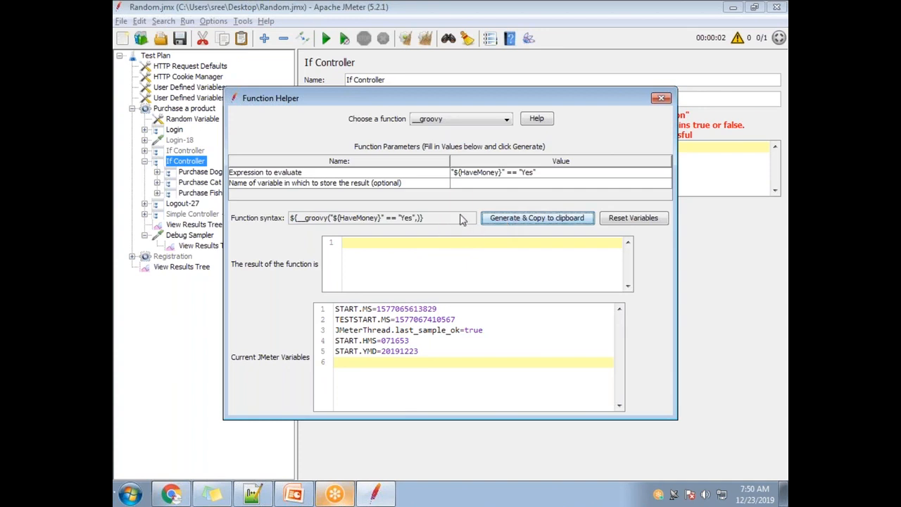
click(512, 217)
click(661, 99)
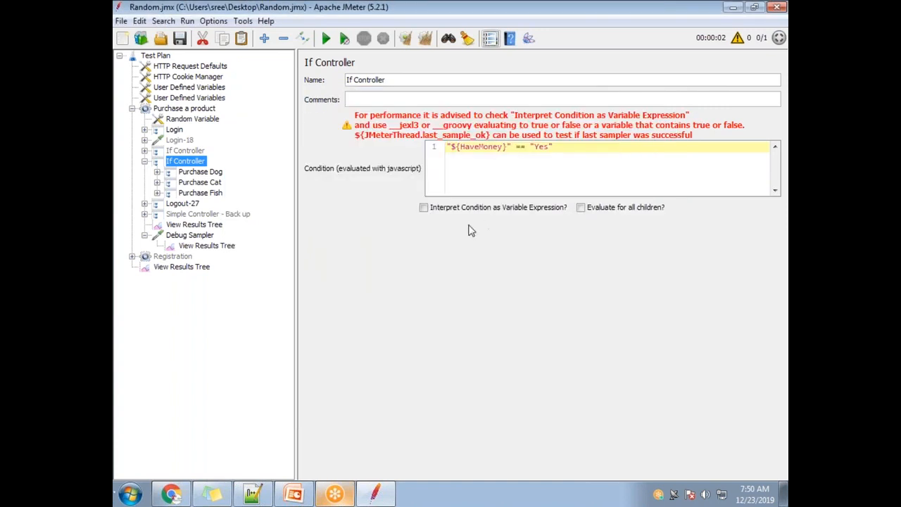
Step: Replace the If Controller's condition with the copied function, removing its trailing comma so it reads ${__groovy("${HaveMoney}" == "Yes")}
drag(568, 149, 411, 150)
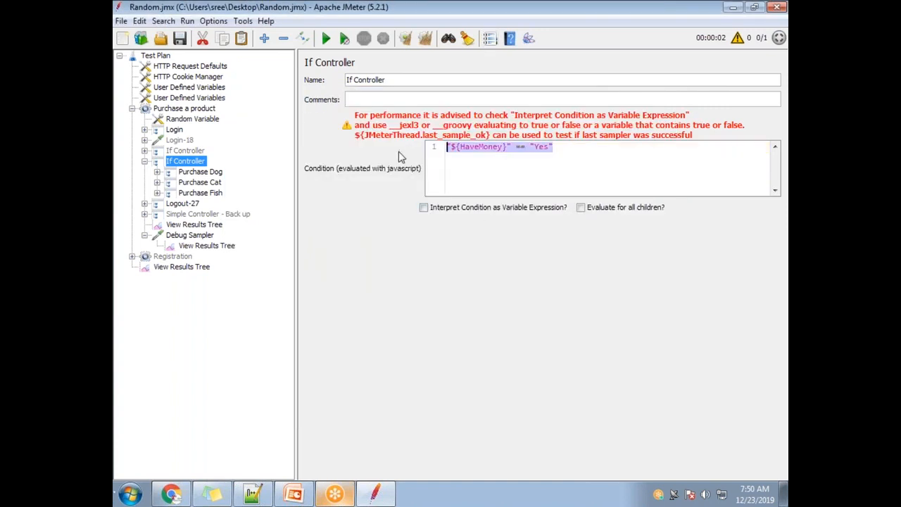
key(ctrl+v)
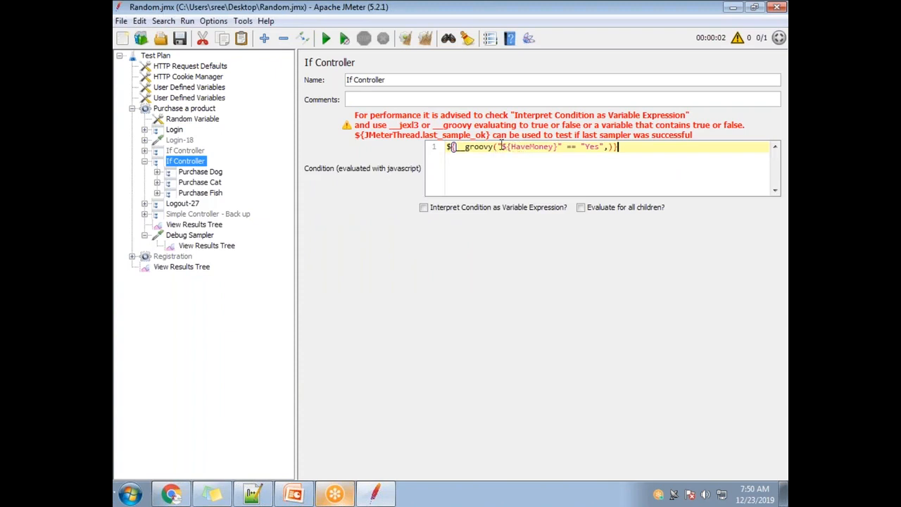
drag(499, 146, 609, 147)
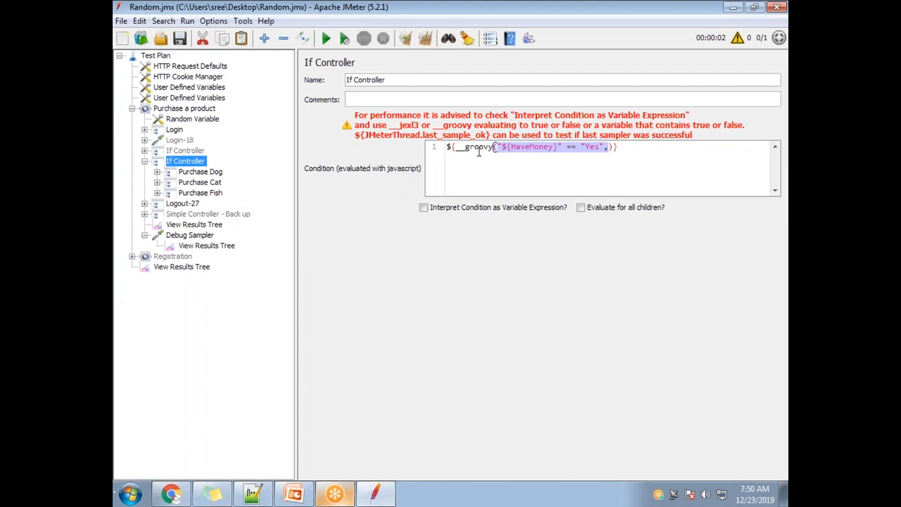
click(449, 148)
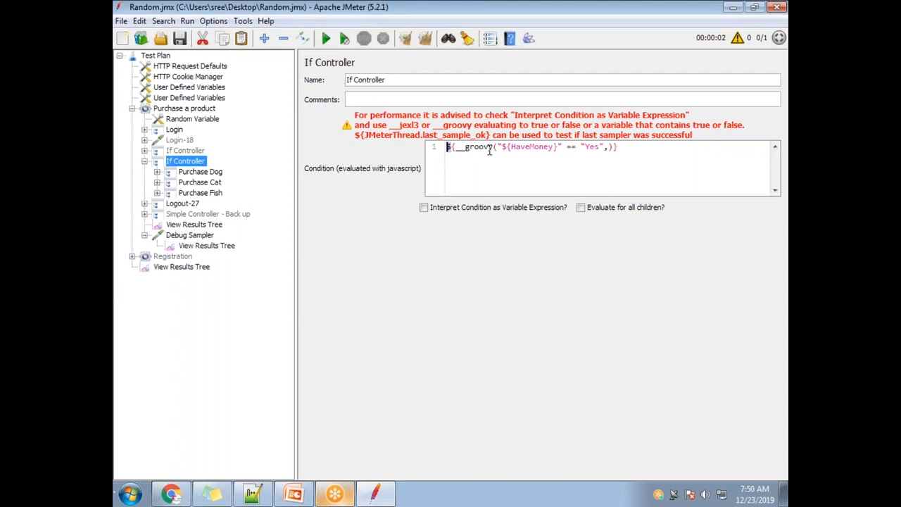
click(607, 147)
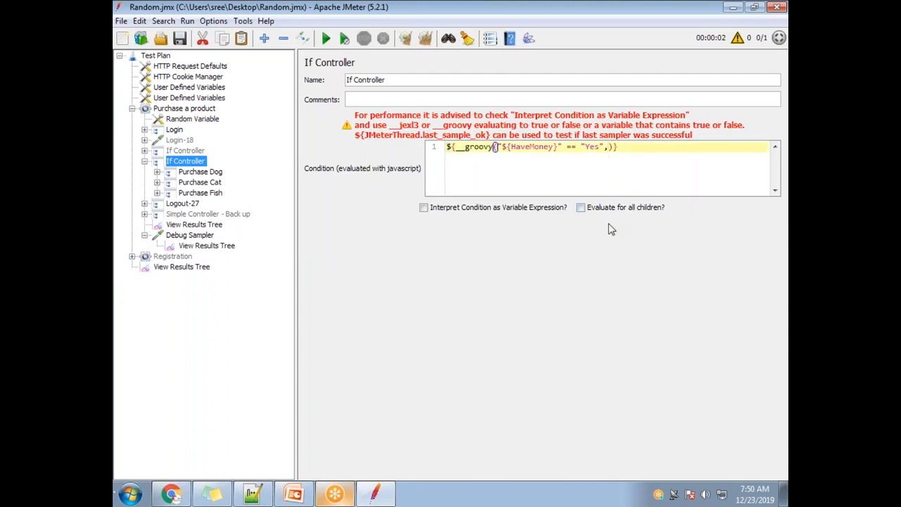
key(BackSpace)
Step: Enable Interpret Condition as Variable Expression for the If Controller and check the comparison inside the __groovy call
drag(622, 146, 494, 140)
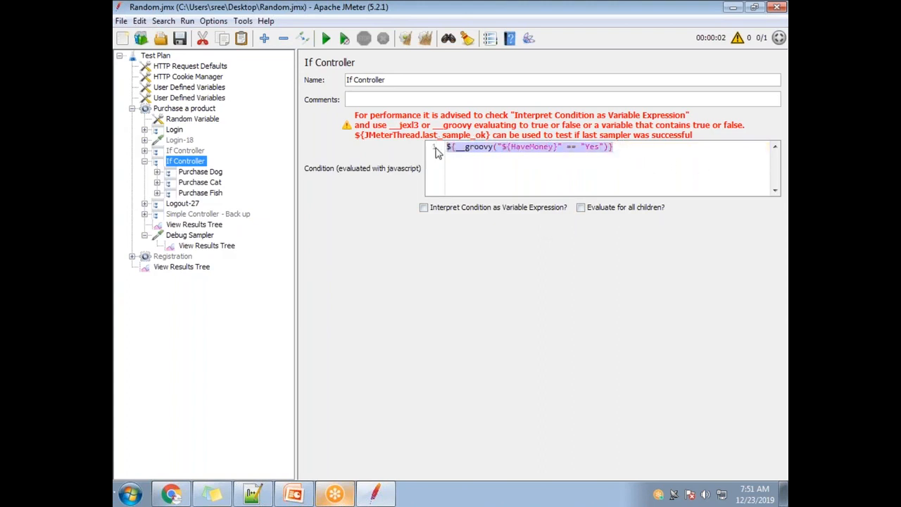
click(423, 209)
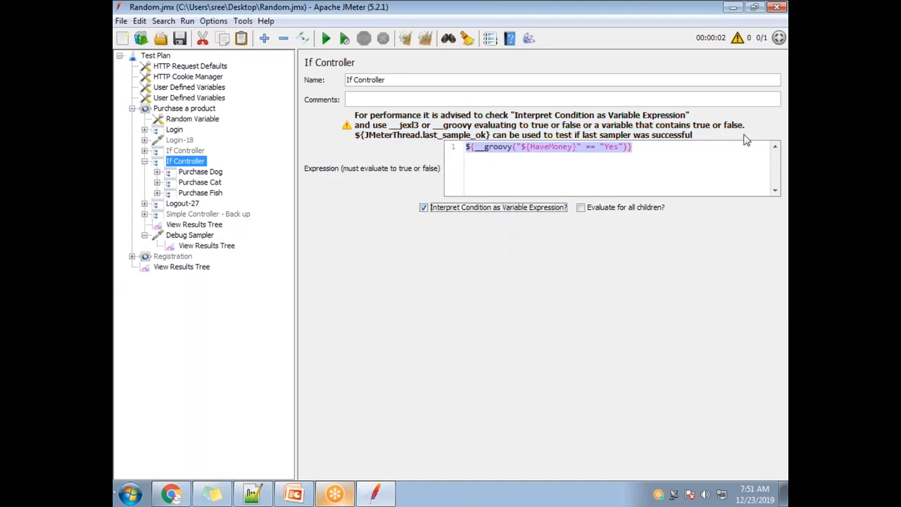
click(623, 167)
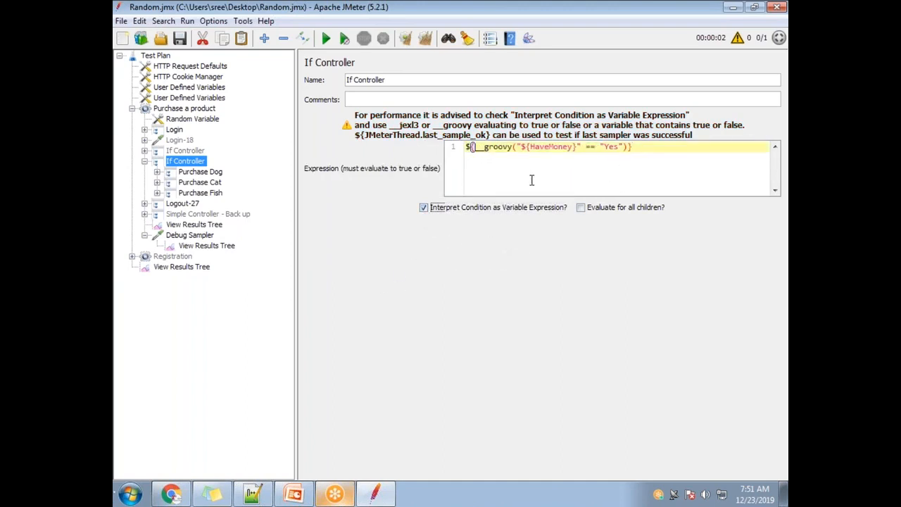
mouse_move(636, 146)
mouse_down()
mouse_move(467, 155)
mouse_move(466, 147)
mouse_move(624, 146)
mouse_up()
key(ctrl+c)
click(531, 150)
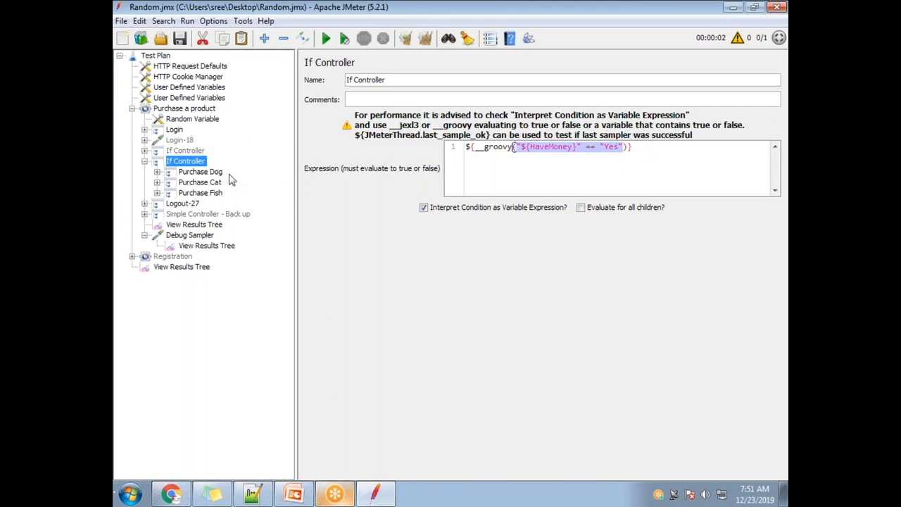
Step: Run the test plan and open the Purchase a product group's View Results Tree to check which samplers executed
click(198, 225)
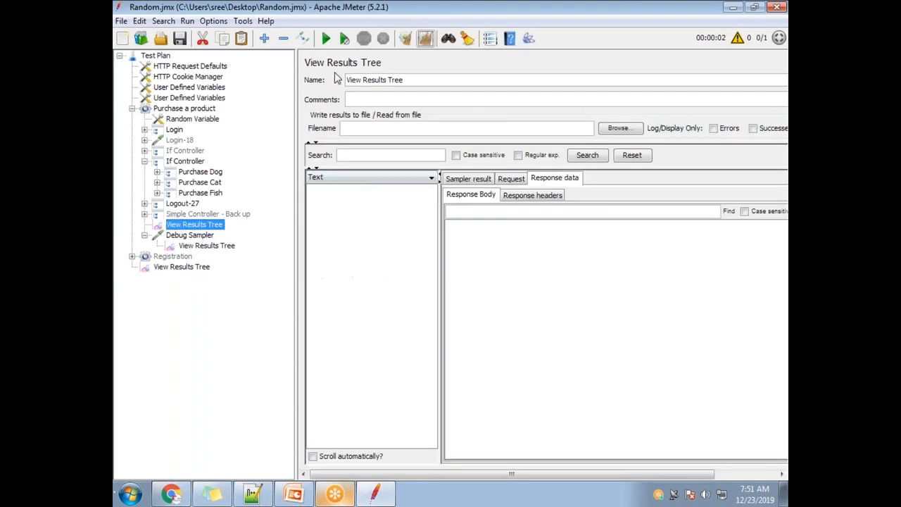
click(323, 38)
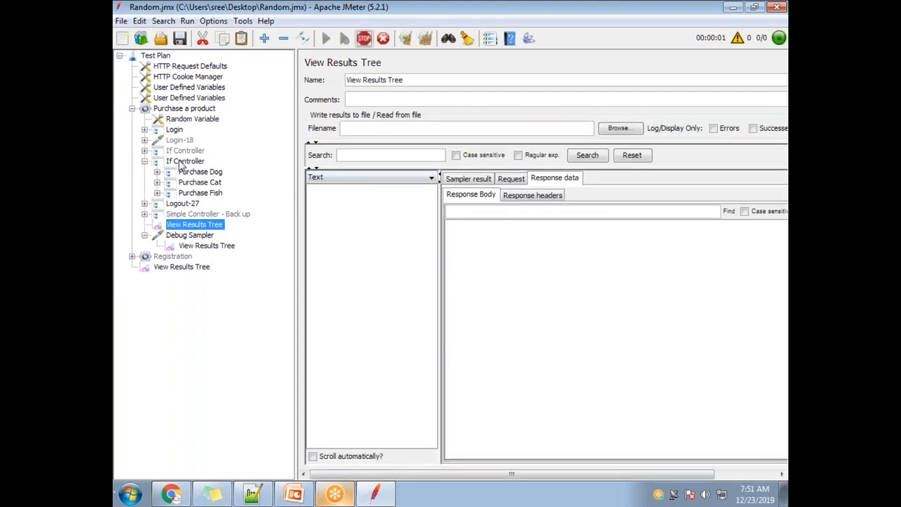
click(185, 160)
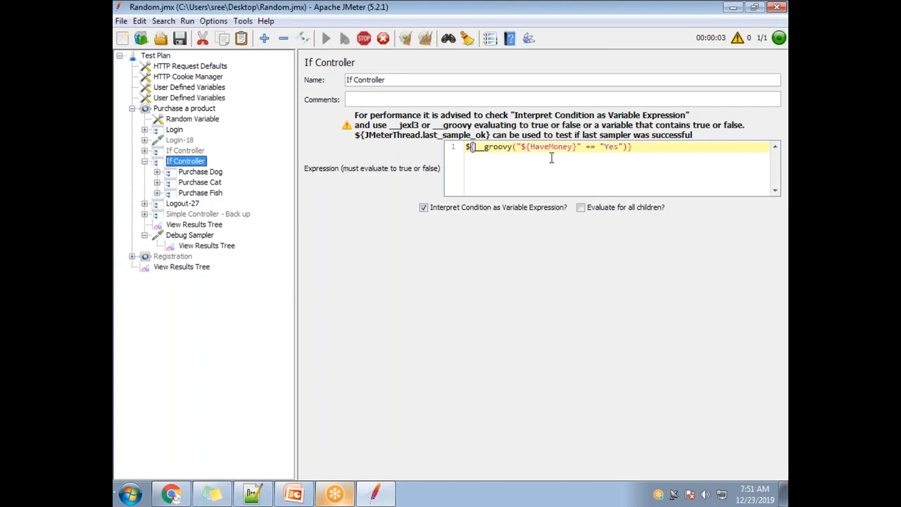
click(194, 224)
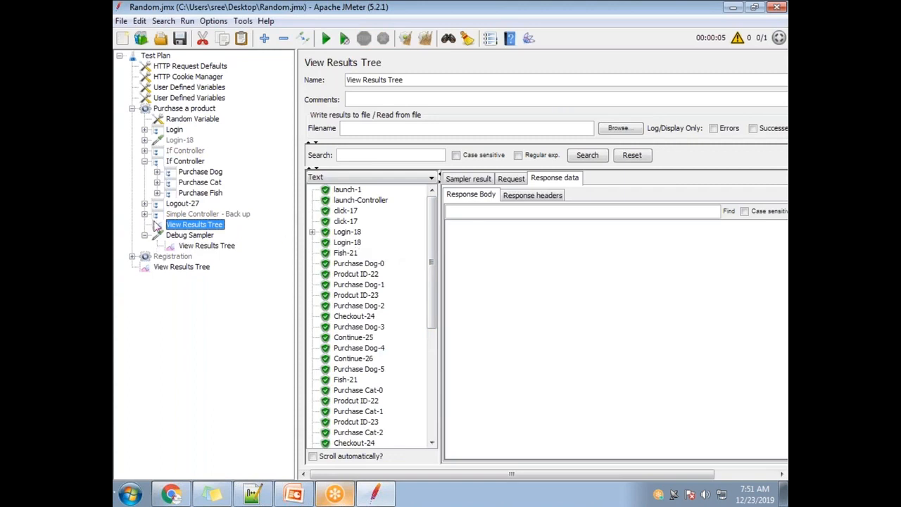
Step: Review the If Controller's full __groovy expression and the HaveMoney comparison inside it
click(183, 161)
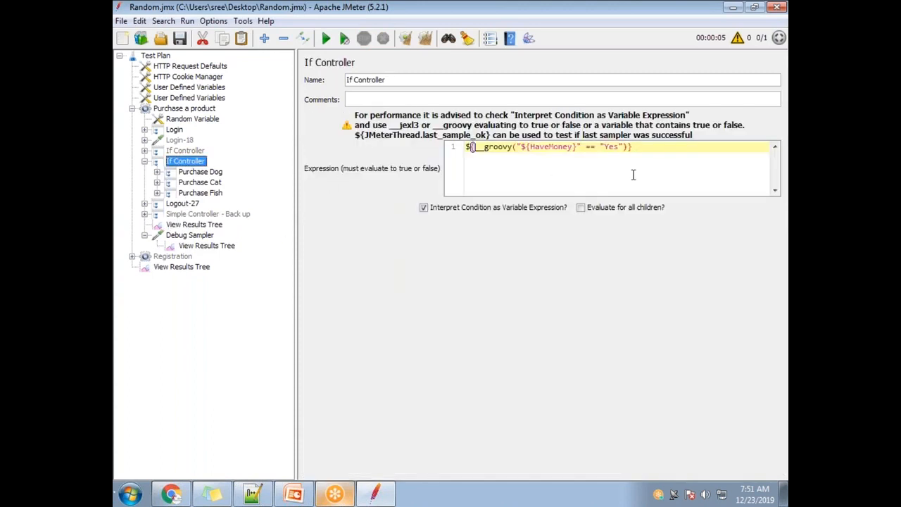
click(631, 148)
drag(628, 153, 445, 152)
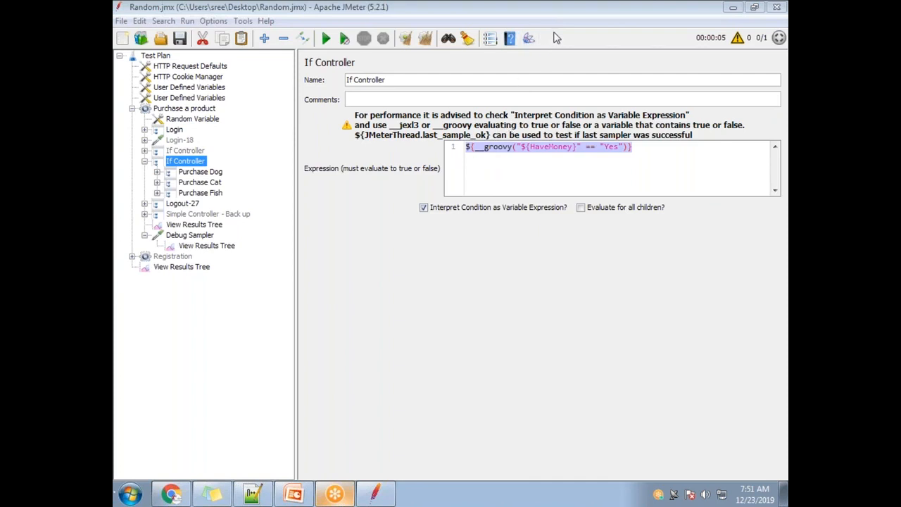
drag(639, 148, 434, 141)
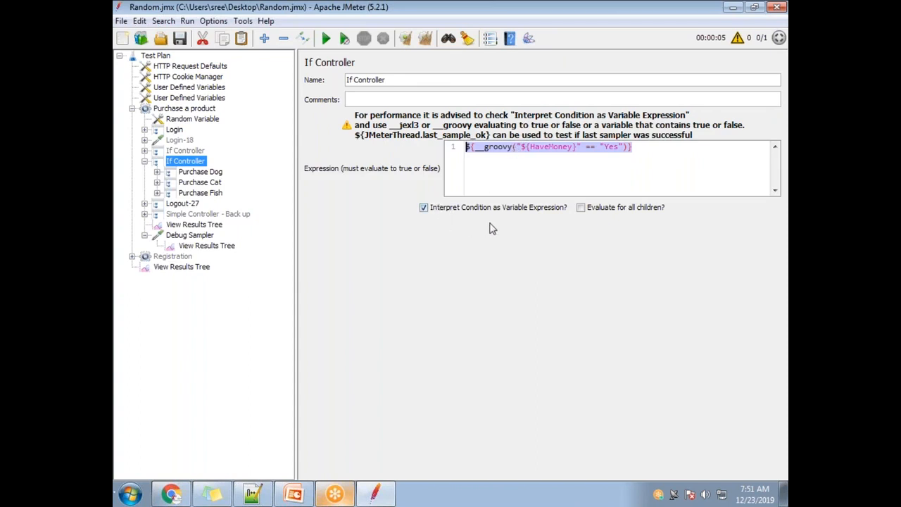
click(609, 149)
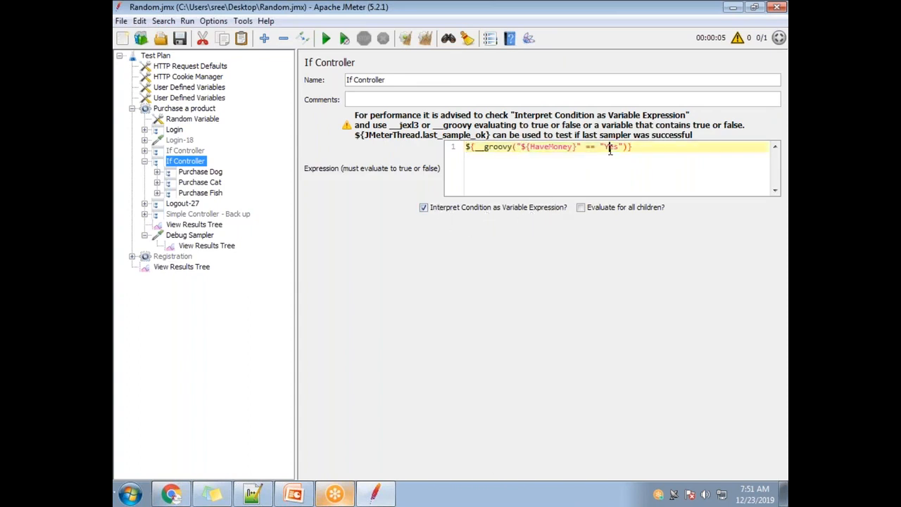
drag(624, 148, 521, 146)
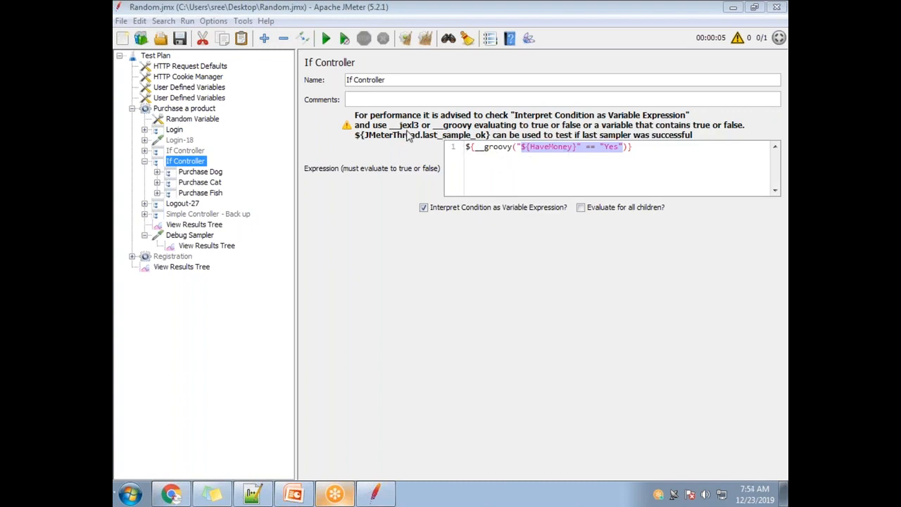
Step: Generate a __groovy function from the If Controller's condition fragment, using {HaveMoney}" == "Yes" as the expression to evaluate
click(592, 161)
drag(623, 150, 527, 147)
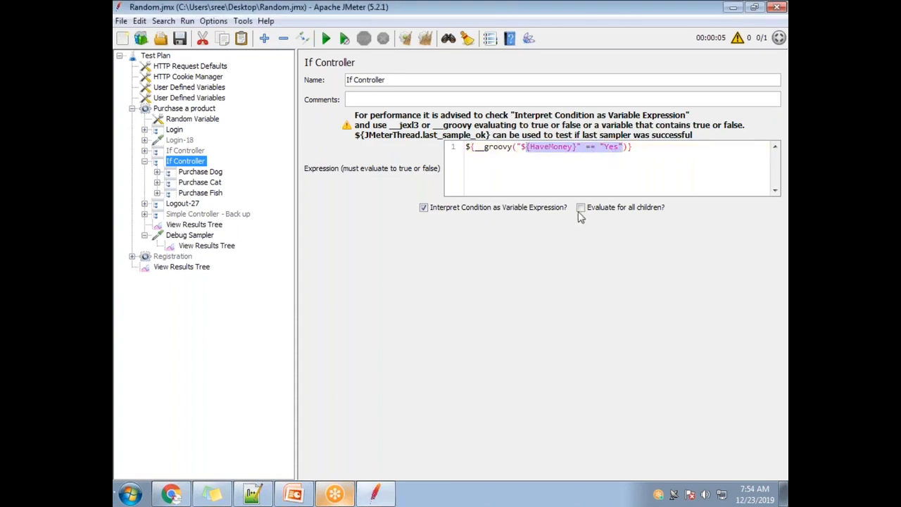
click(489, 39)
click(496, 118)
scroll(457, 169, down, 3)
scroll(458, 183, down, 1)
click(451, 142)
double_click(483, 175)
key(ctrl+v)
click(516, 222)
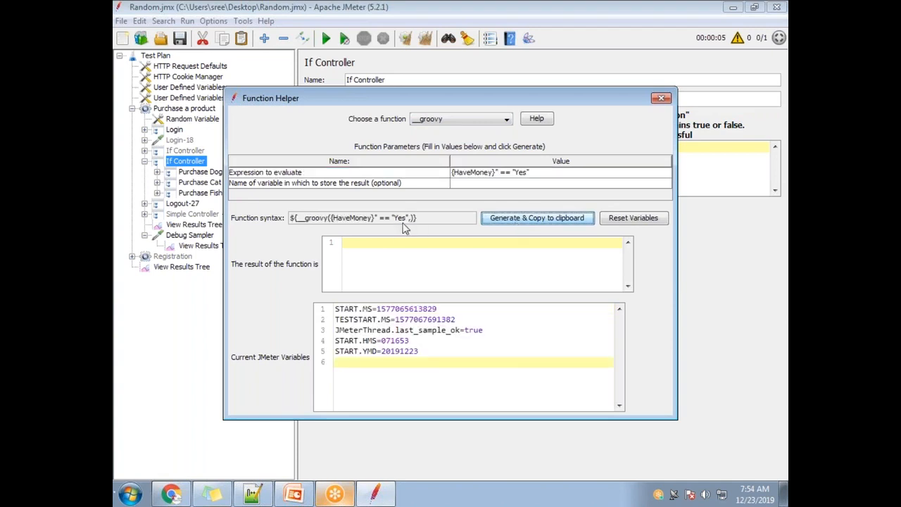
Step: Replace the If Controller's condition with the generated function ${__groovy({HaveMoney}" == "Yes",)}
drag(419, 219, 284, 224)
key(ctrl+c)
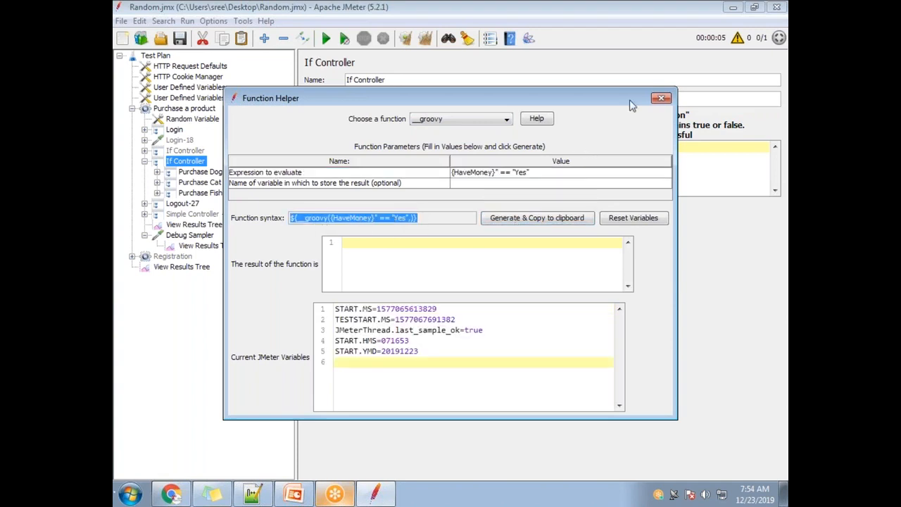
click(660, 98)
drag(655, 150, 438, 147)
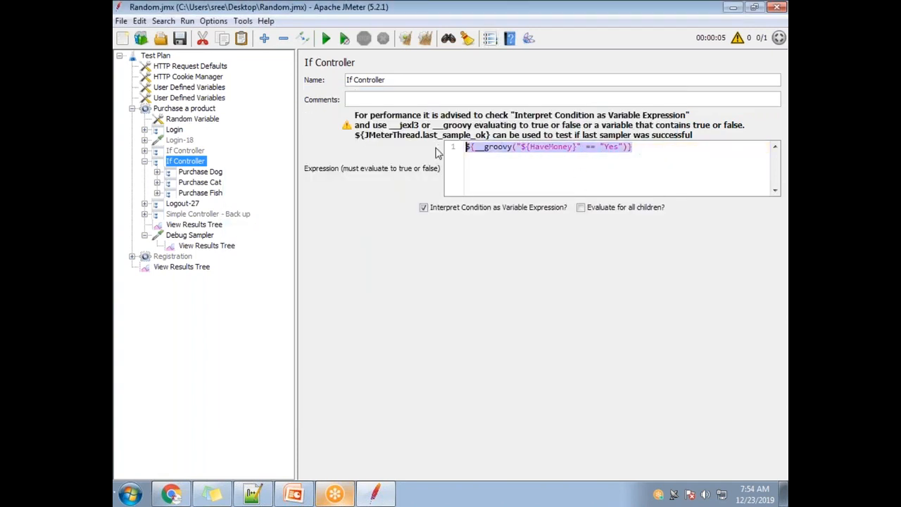
key(ctrl+v)
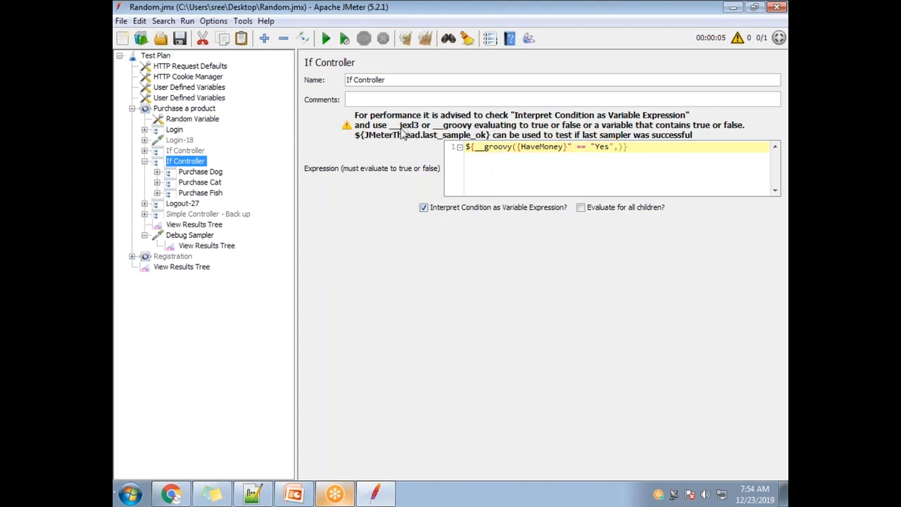
Step: Generate a __jexl3 function with ${__groovy({HaveMoney}" == "Yes",)} as the JEXL expression to evaluate
click(491, 39)
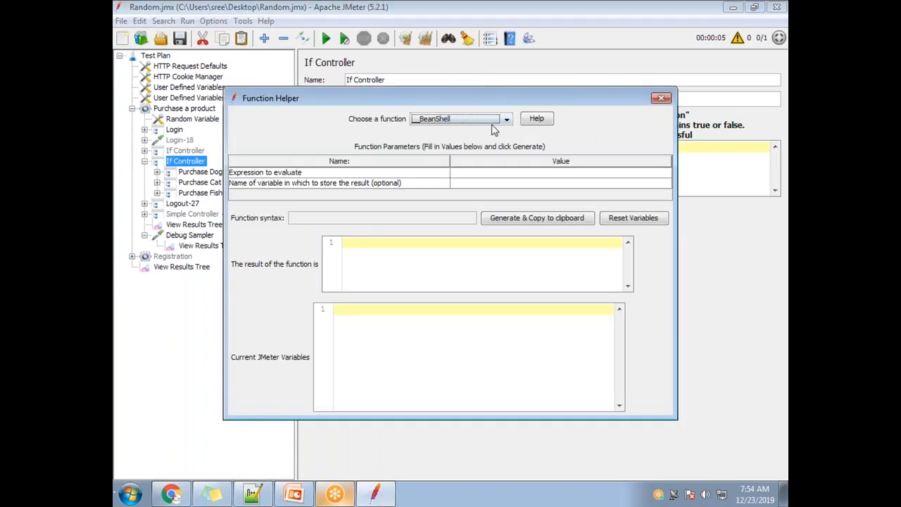
click(484, 119)
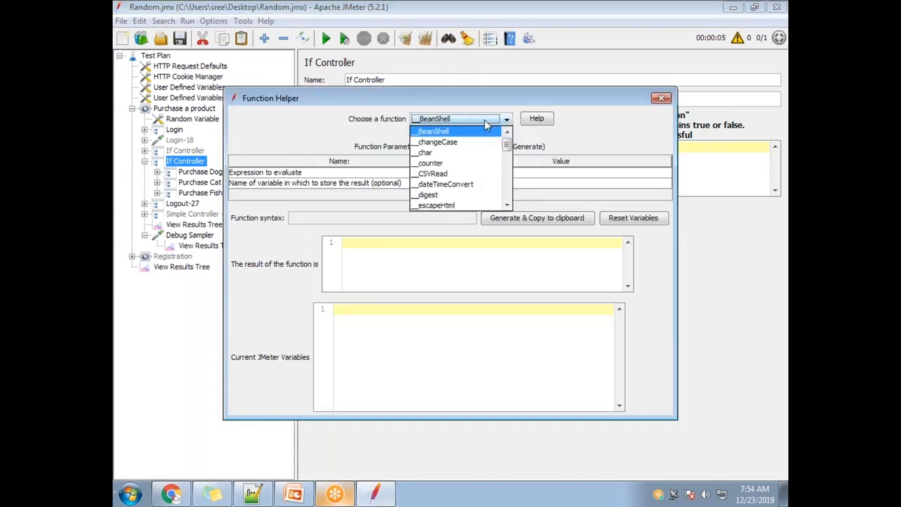
click(506, 207)
click(506, 207)
click(506, 207)
click(506, 207)
click(506, 207)
click(506, 207)
click(506, 207)
click(506, 207)
click(506, 206)
click(506, 206)
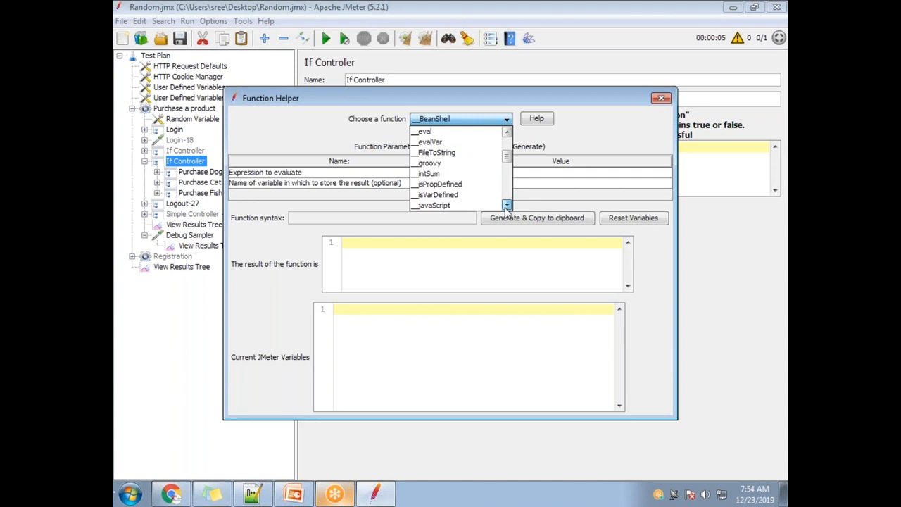
click(506, 206)
click(506, 205)
click(506, 206)
click(506, 205)
click(451, 183)
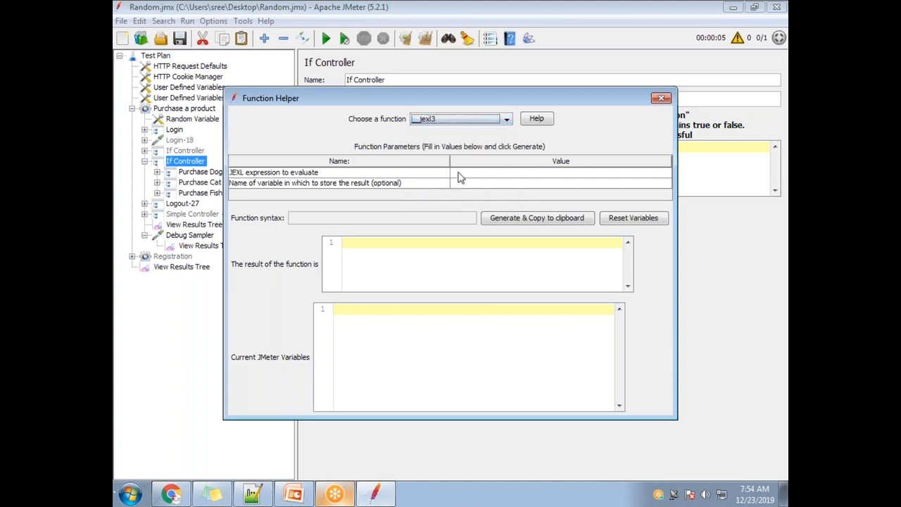
click(478, 172)
key(ctrl+v)
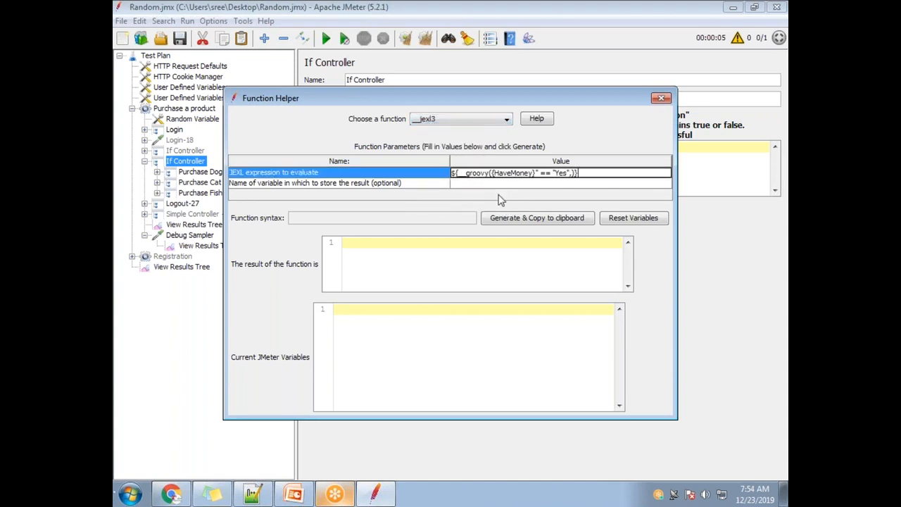
click(504, 218)
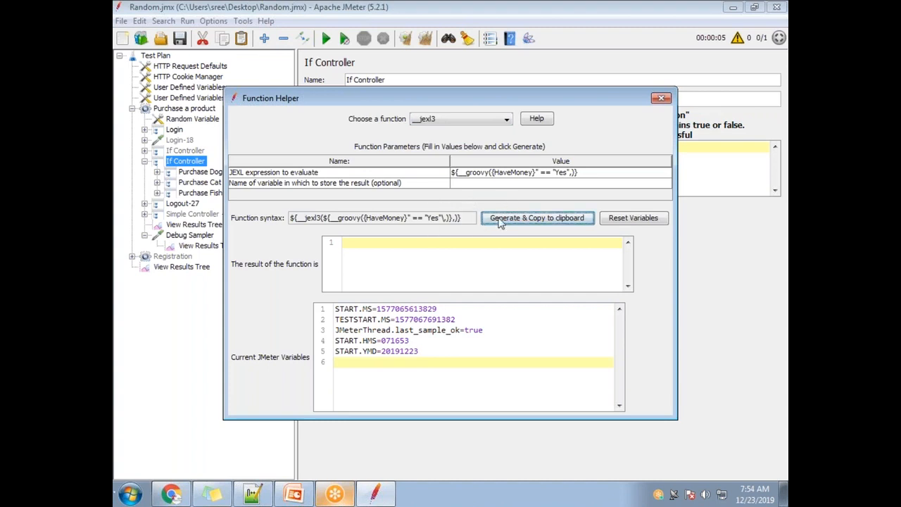
Step: Replace the If Controller's condition with the generated __jexl3 function that wraps the __groovy call
click(661, 99)
key(ctrl+a)
text(${__jexl3(${__groovy({HaveMoney}" == "Yes"\,)},)})
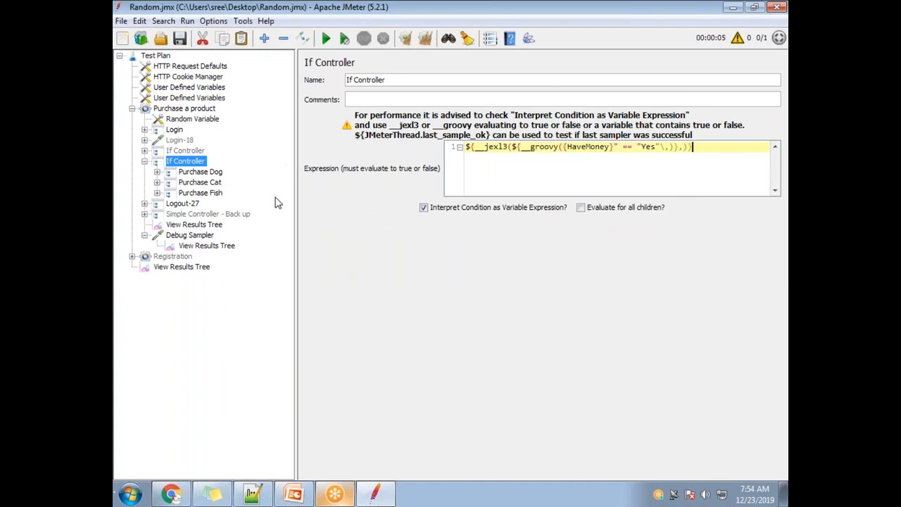
Step: Clear all earlier results and run the test plan with the Purchase a product group's View Results Tree open
click(192, 225)
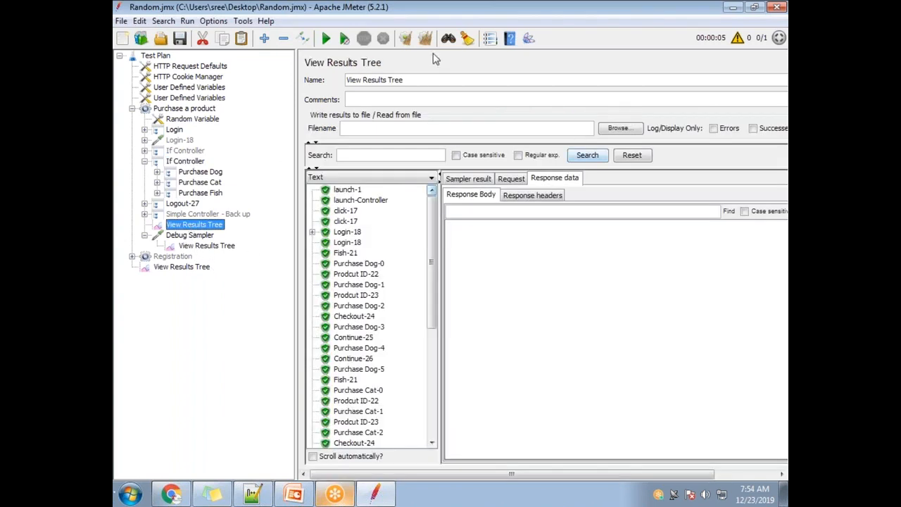
click(425, 38)
click(325, 38)
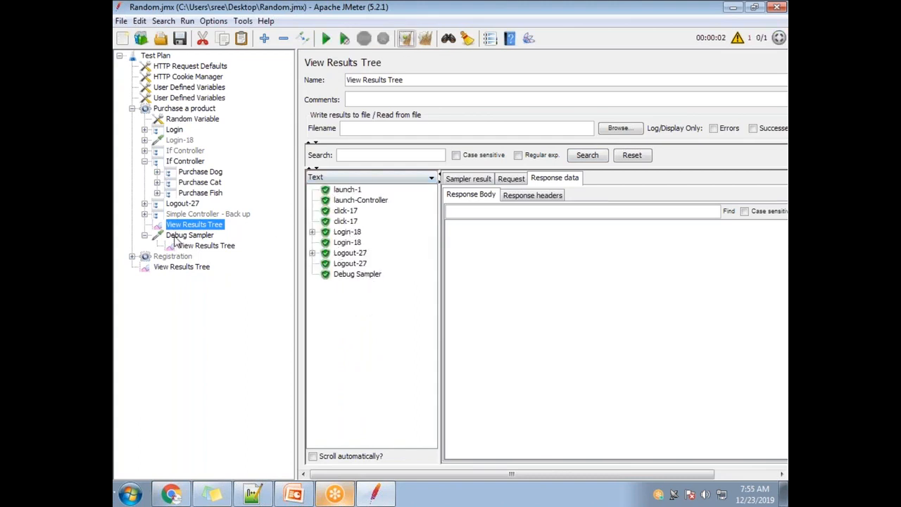
Step: Generate a __jexl3 function with the JEXL expression trimmed to {HaveMoney}" == "Yes", without the nested function calls
click(187, 163)
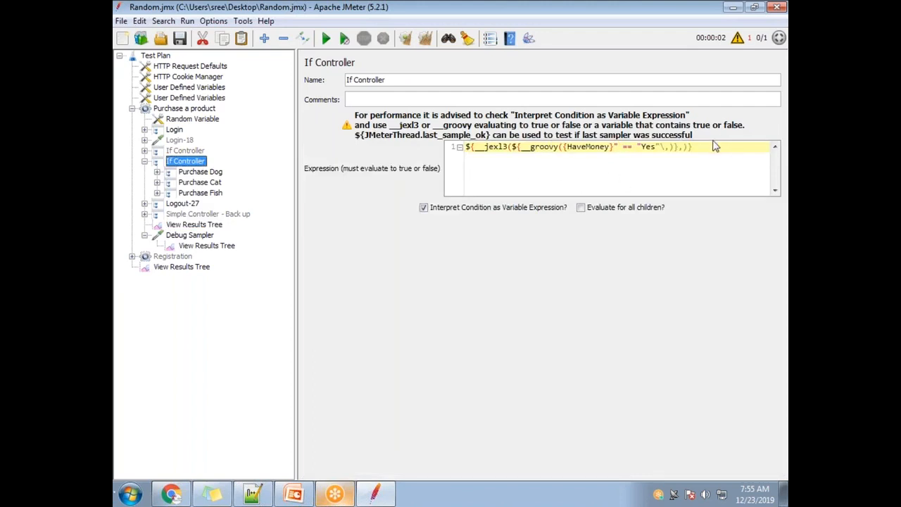
click(491, 38)
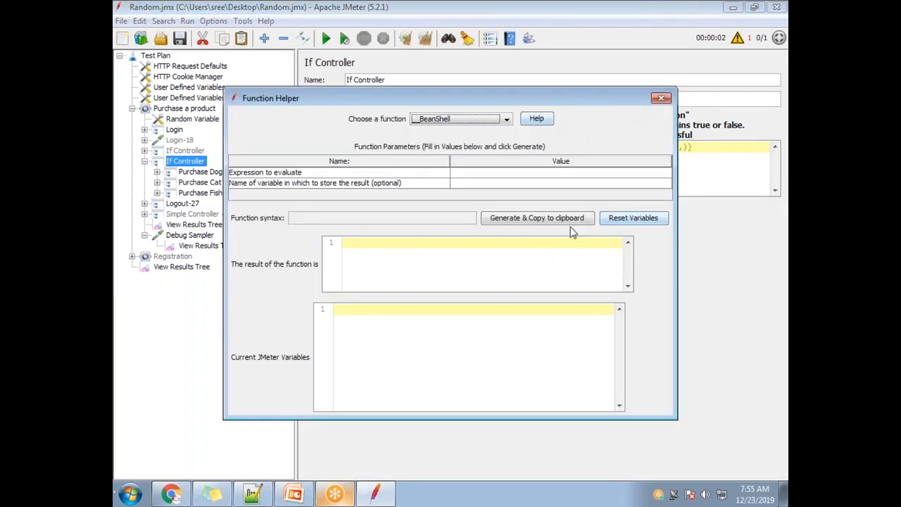
click(483, 120)
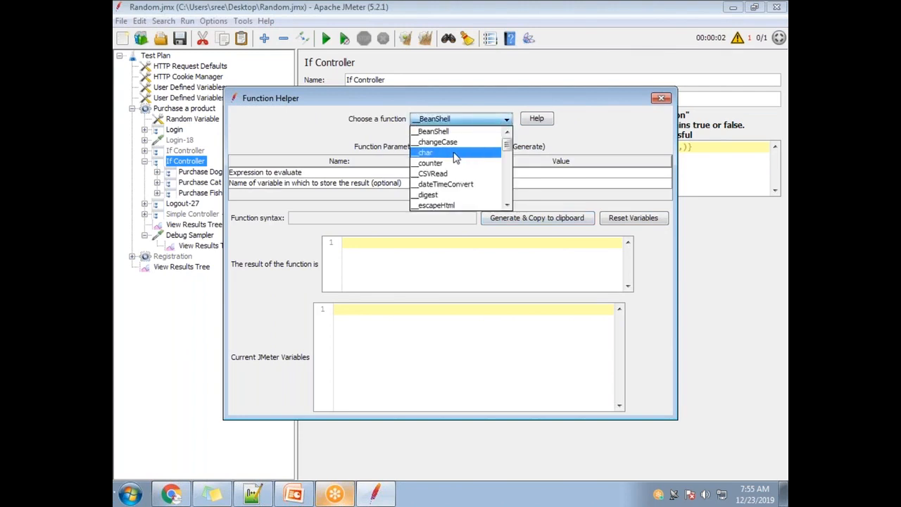
scroll(462, 181, down, 4)
scroll(462, 182, down, 1)
click(456, 185)
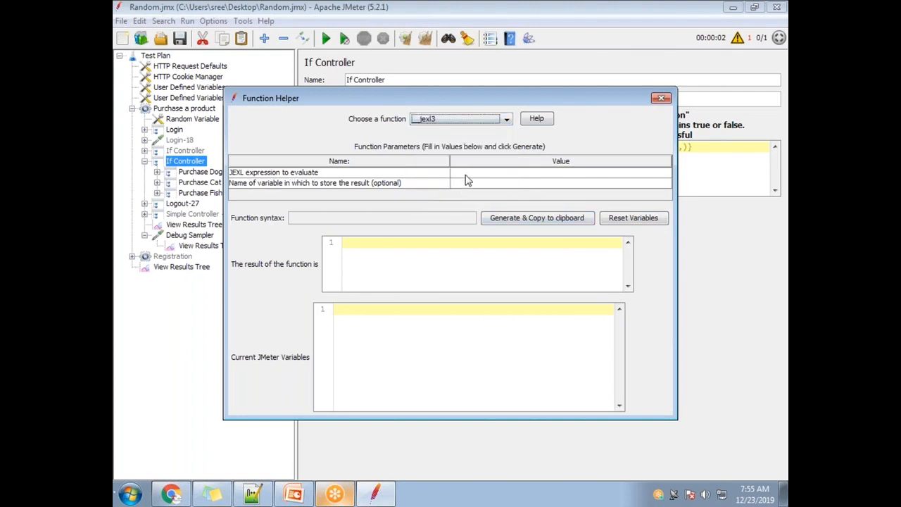
click(466, 174)
text(${__jexl3(${__groovy("${HaveMoney}" == "Yes",)},)})
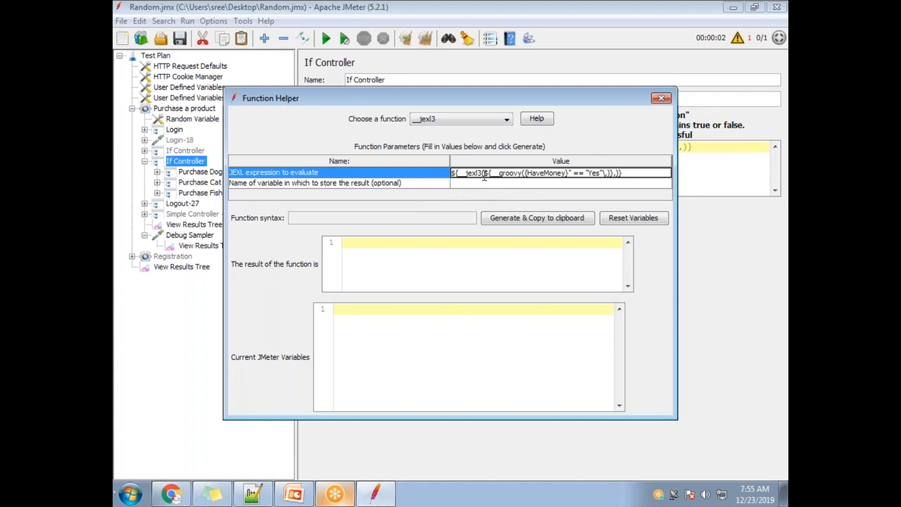
drag(521, 174, 389, 173)
key(BackSpace)
key(Delete)
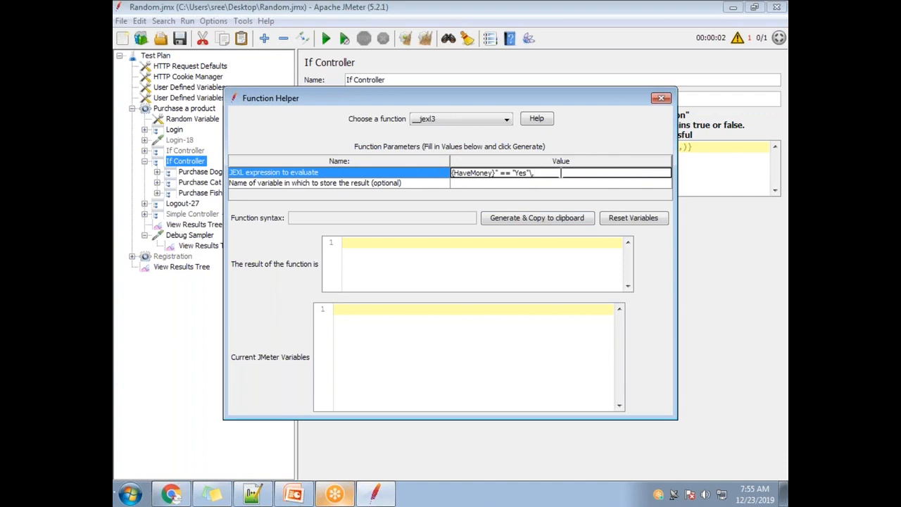
click(537, 219)
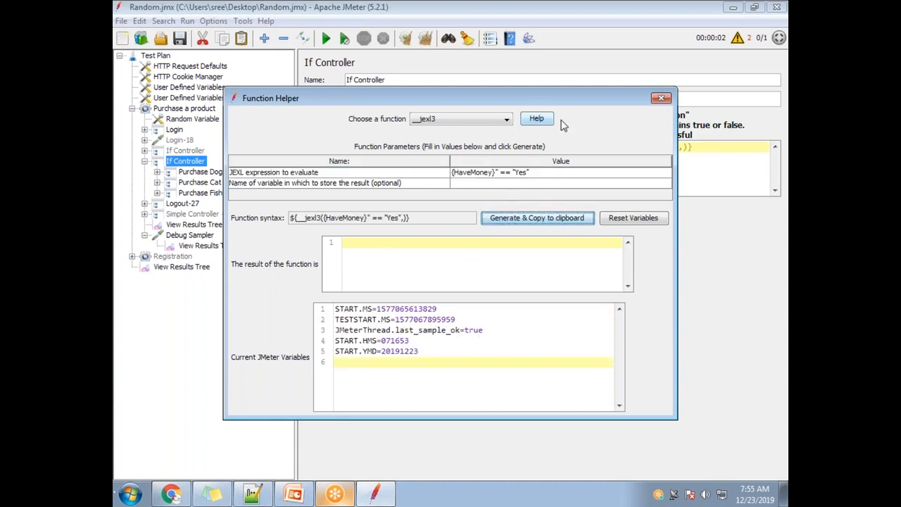
Step: Replace the If Controller's condition with the generated function, removing its trailing comma so it reads ${__jexl3({HaveMoney}" == "Yes")}
click(660, 98)
key(ctrl+a)
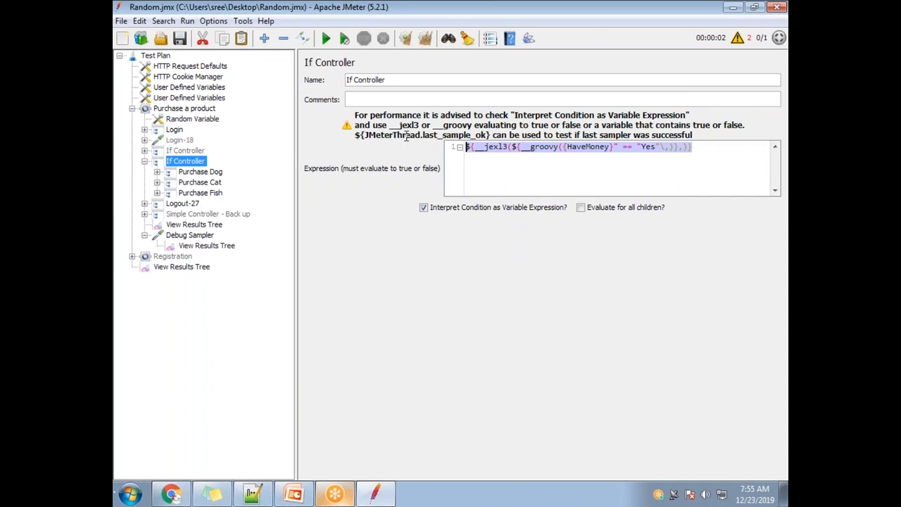
key(ctrl+v)
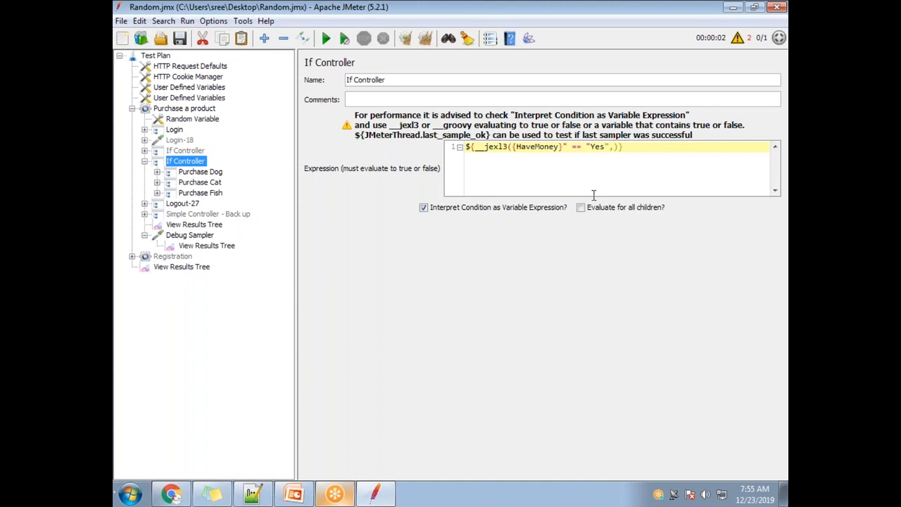
key(BackSpace)
text(")
Step: Clear the previous results and rerun the test plan to check the __jexl3 condition in the View Results Tree
click(196, 225)
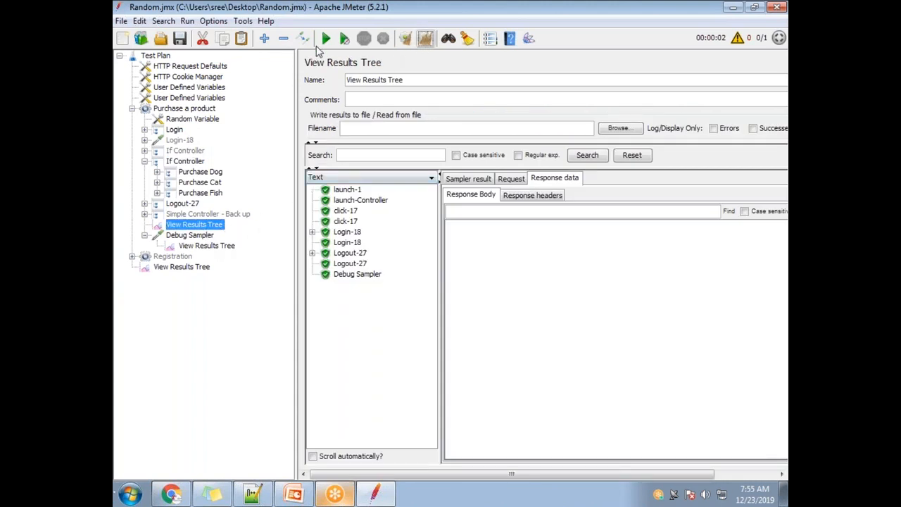
click(326, 38)
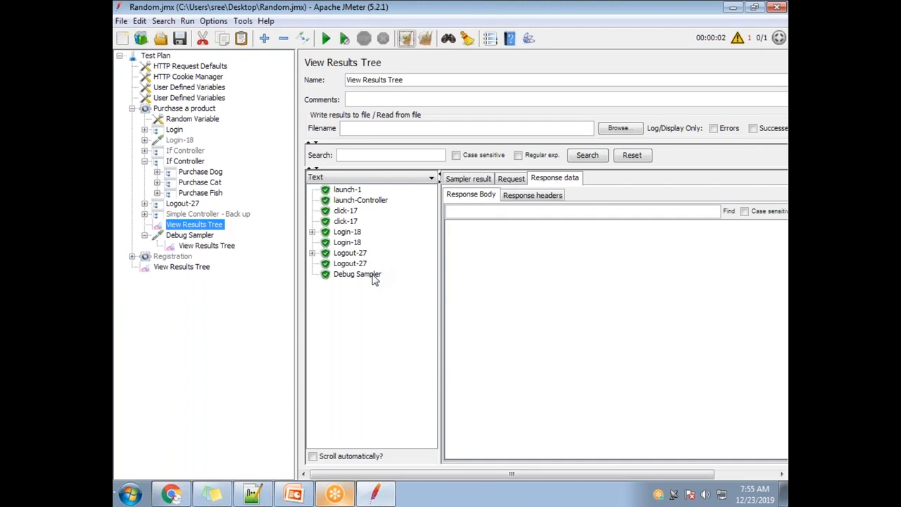
Step: Add an opening quote before {HaveMoney} in the If Controller's condition so it reads ${__jexl3("{HaveMoney}" == "Yes")}
click(191, 162)
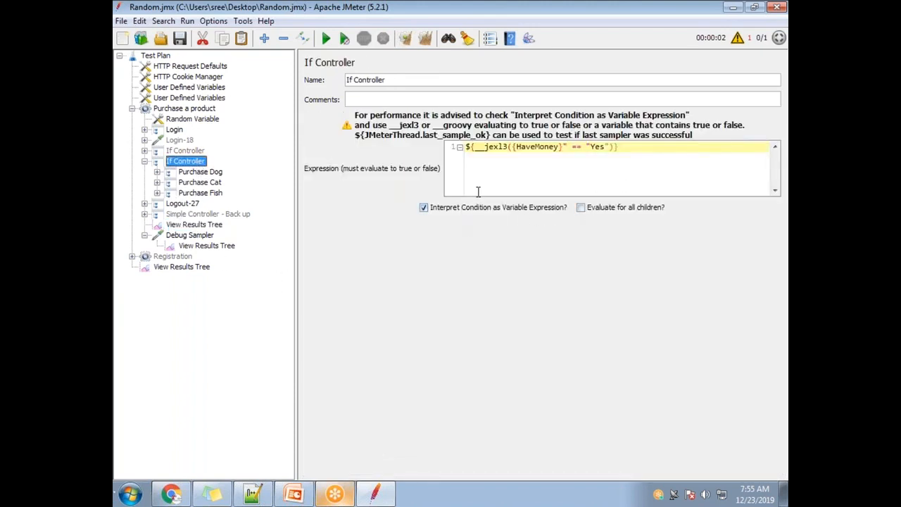
click(514, 146)
text(")
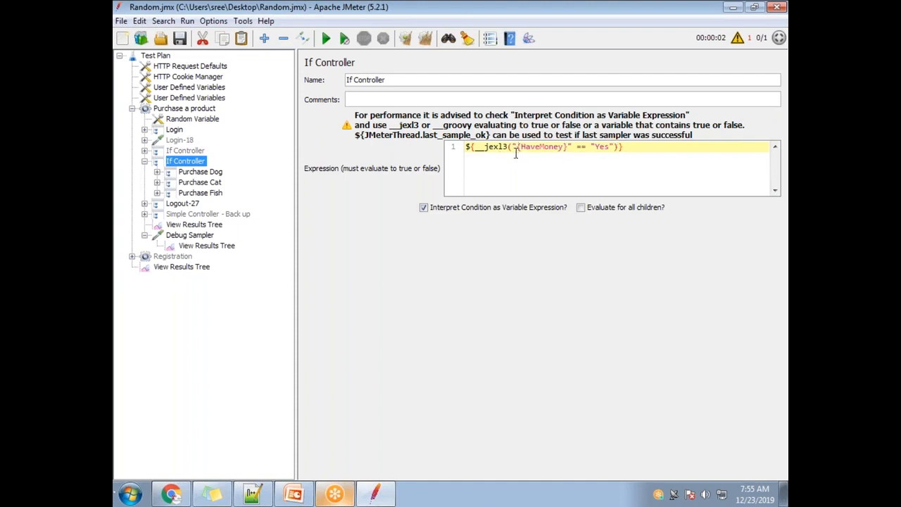
Step: Clear the results and run the test plan again to check which samplers execute with the quoted __jexl3 condition
click(197, 226)
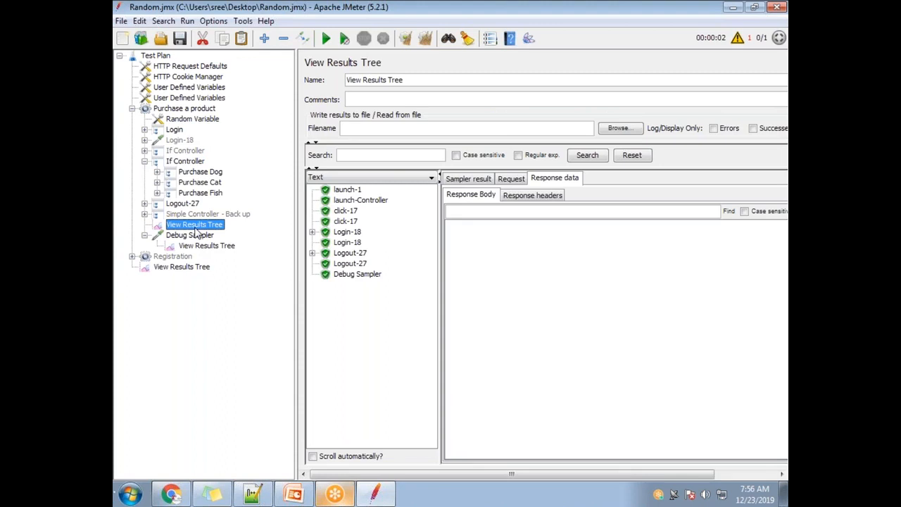
click(425, 38)
click(225, 249)
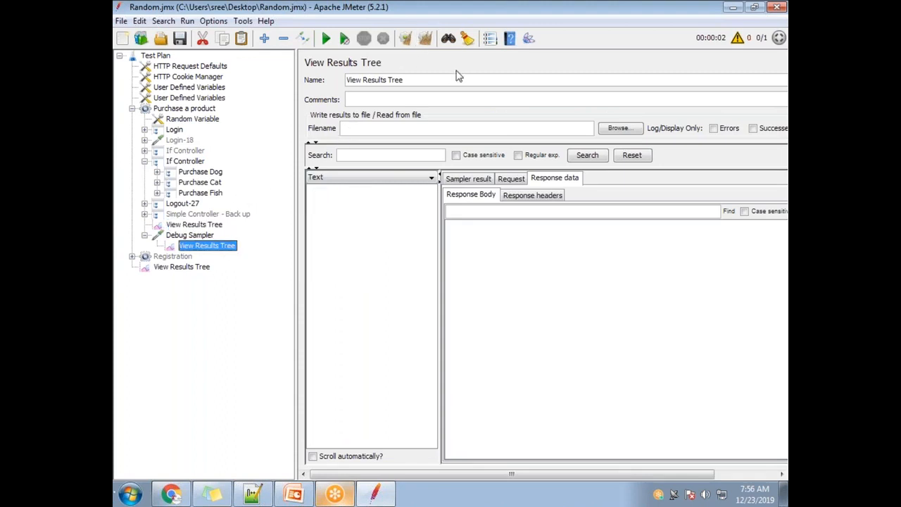
click(223, 225)
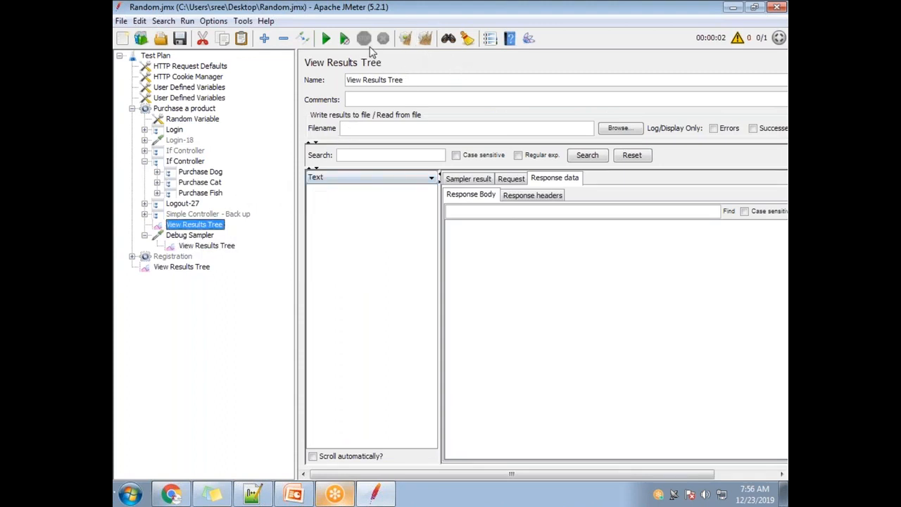
click(324, 39)
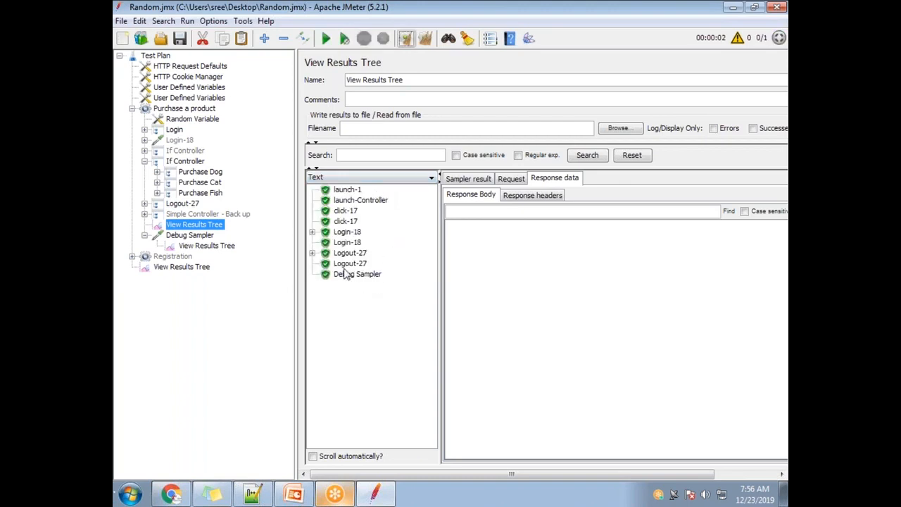
Step: Delete the entire __jexl3 condition from the enabled If Controller
click(187, 163)
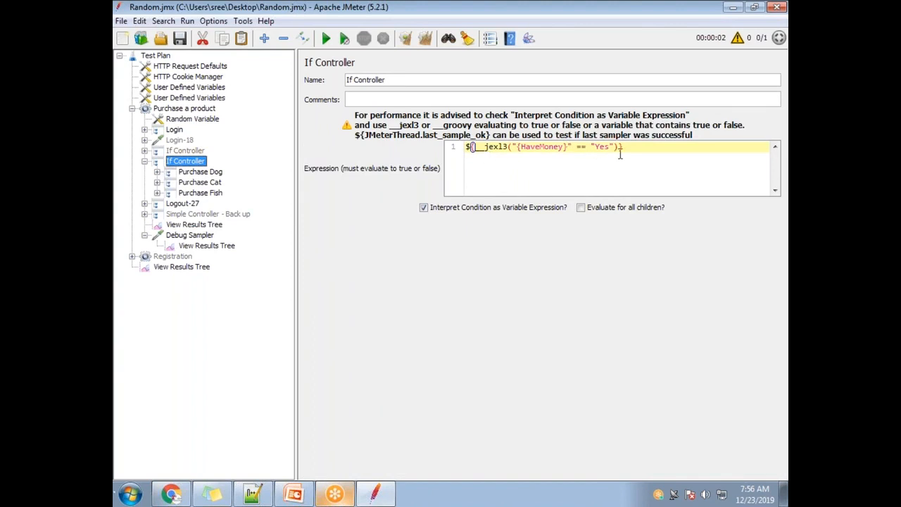
drag(628, 146, 466, 147)
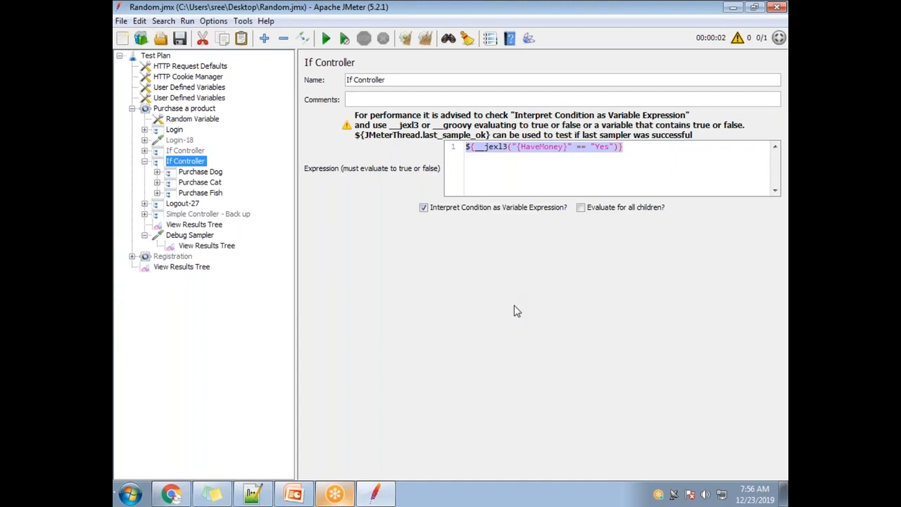
key(Delete)
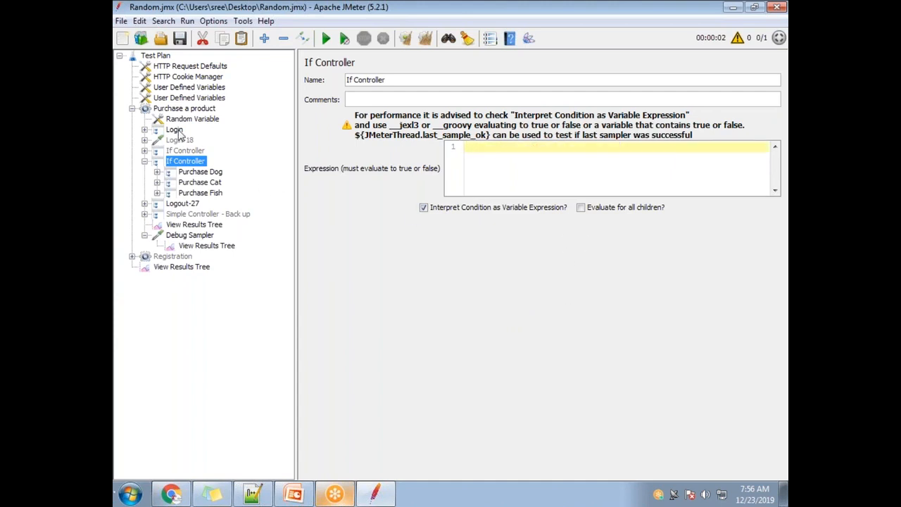
Step: Open the second User Defined Variables element and select the HaveMoney variable's name for editing
click(192, 99)
double_click(369, 155)
drag(372, 156, 281, 158)
key(ctrl+c)
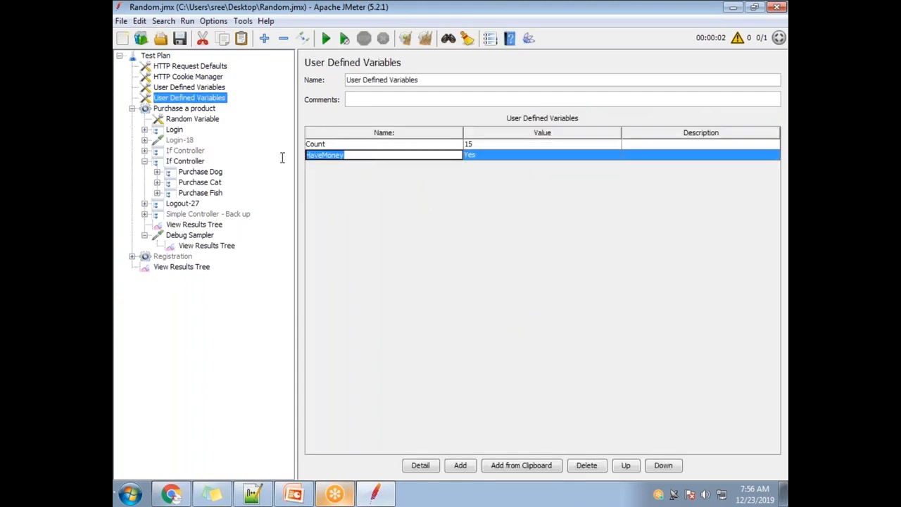
Step: Enter HaveMoney = Yes as the enabled If Controller's condition and compare it with the second User Defined Variables element
click(187, 162)
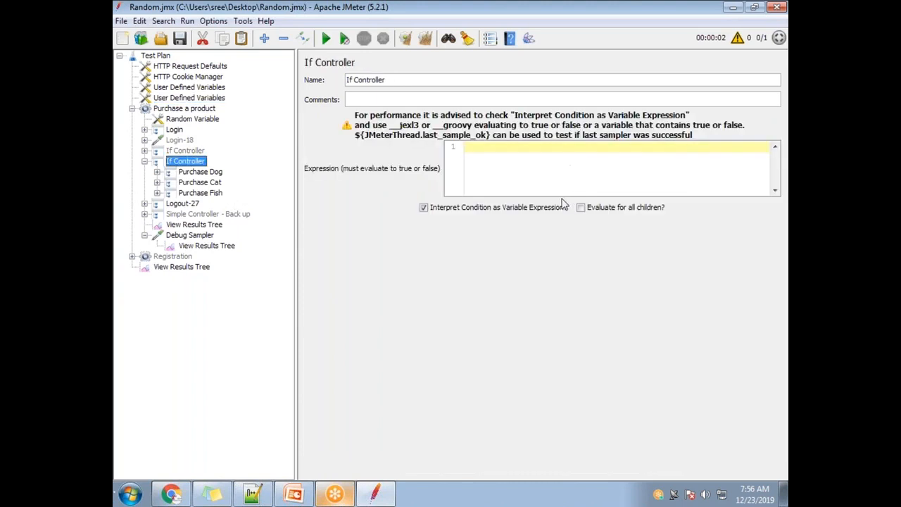
click(497, 148)
key(ctrl+v)
text(= Yes)
click(204, 98)
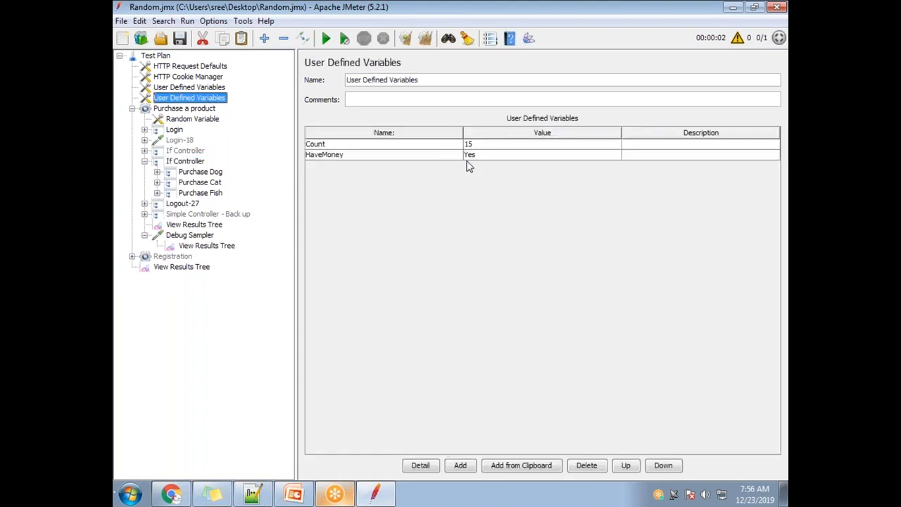
click(191, 162)
Step: Add the variable syntax and quotes so the If Controller's condition reads "${HaveMoney}" = "Yes"
click(548, 147)
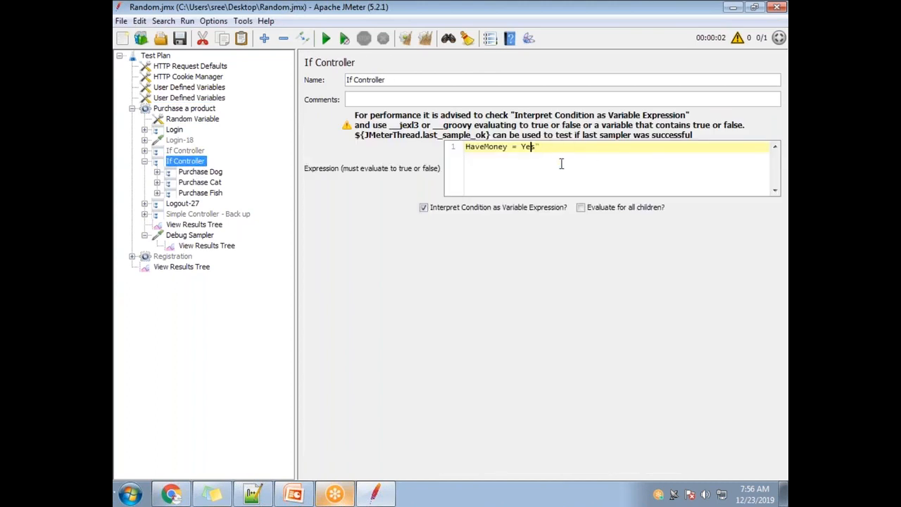
text(")
text(})
key(Home)
text({)
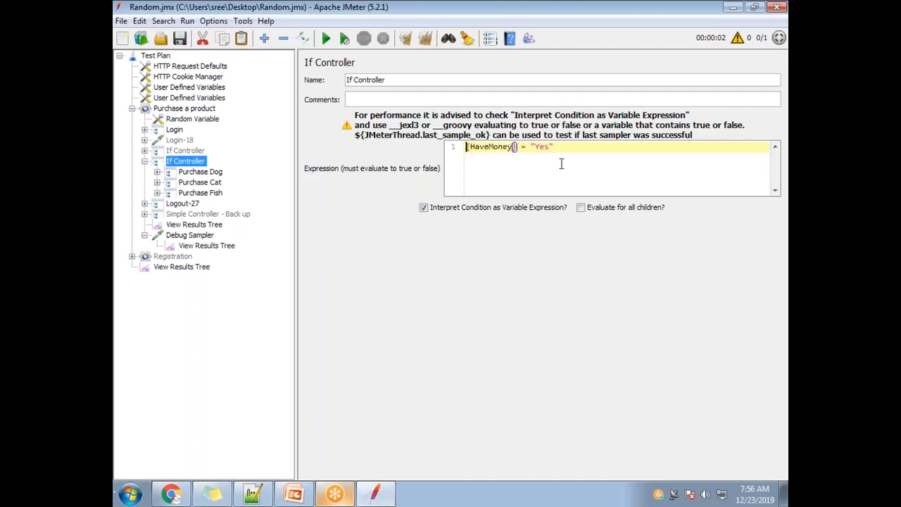
key(Home)
text($)
text(")
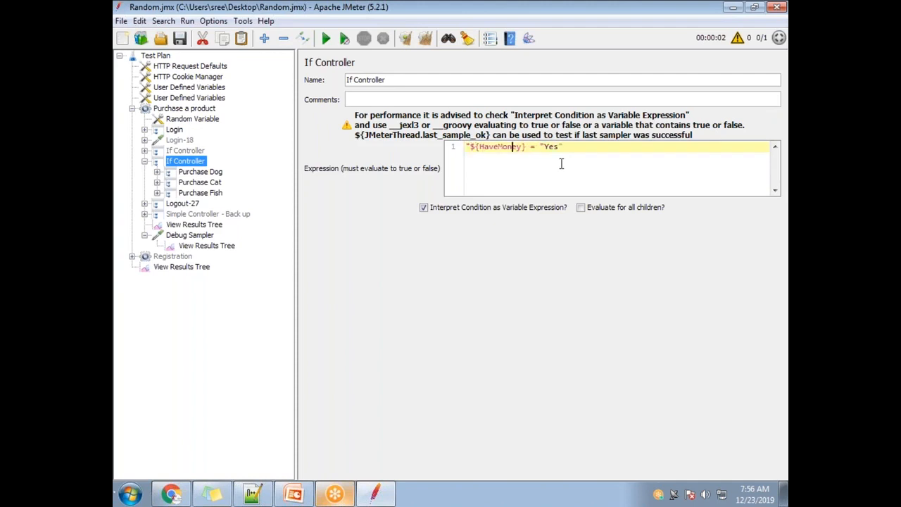
text(")
Step: Generate a __jexl3 function for "${HaveMoney}" = "Yes" in the Function Helper and replace the If Controller's condition with it
drag(561, 163, 463, 151)
key(ctrl+c)
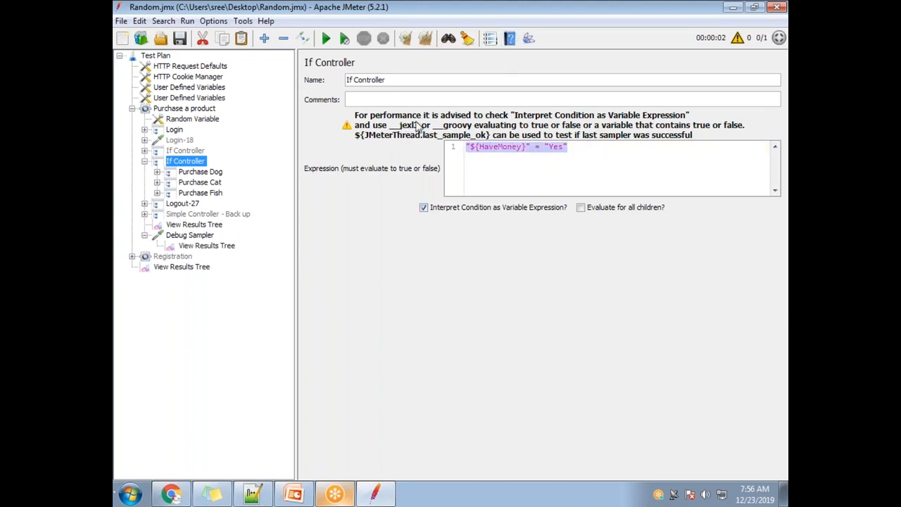
click(491, 39)
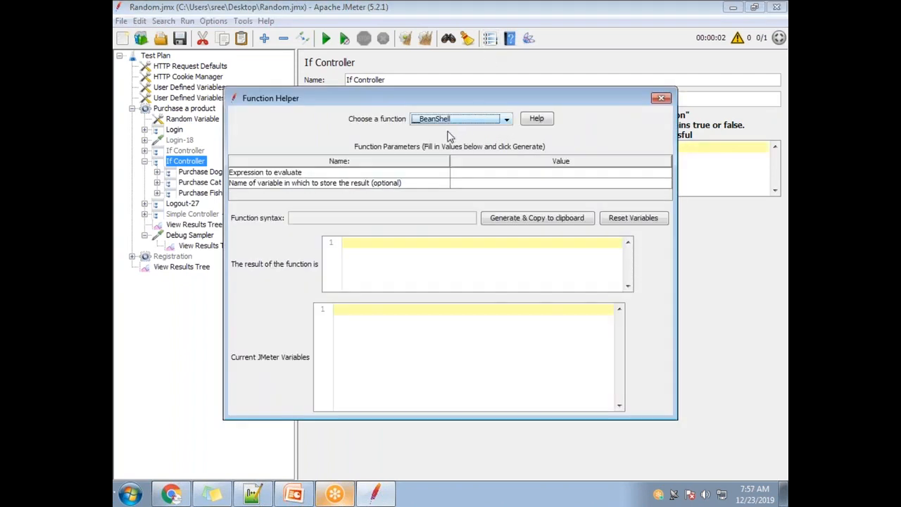
click(472, 122)
scroll(457, 173, down, 4)
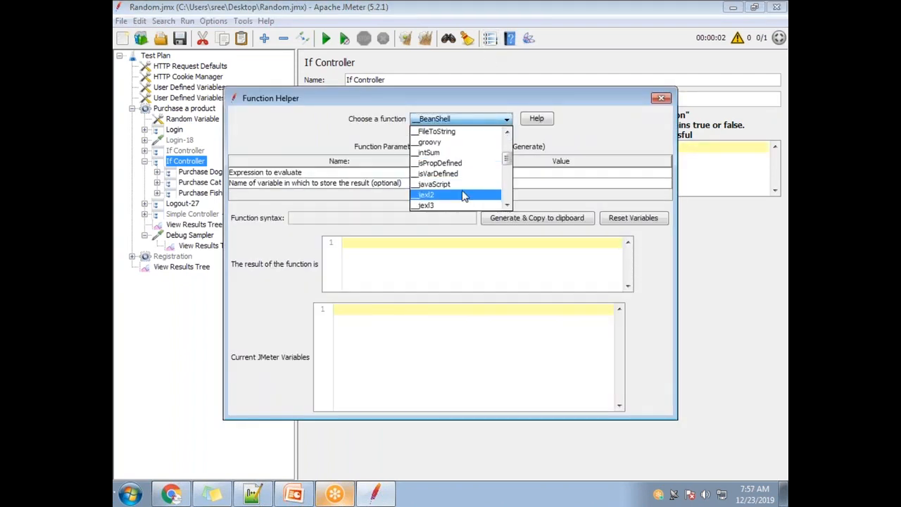
click(454, 200)
double_click(482, 173)
key(ctrl+v)
click(536, 219)
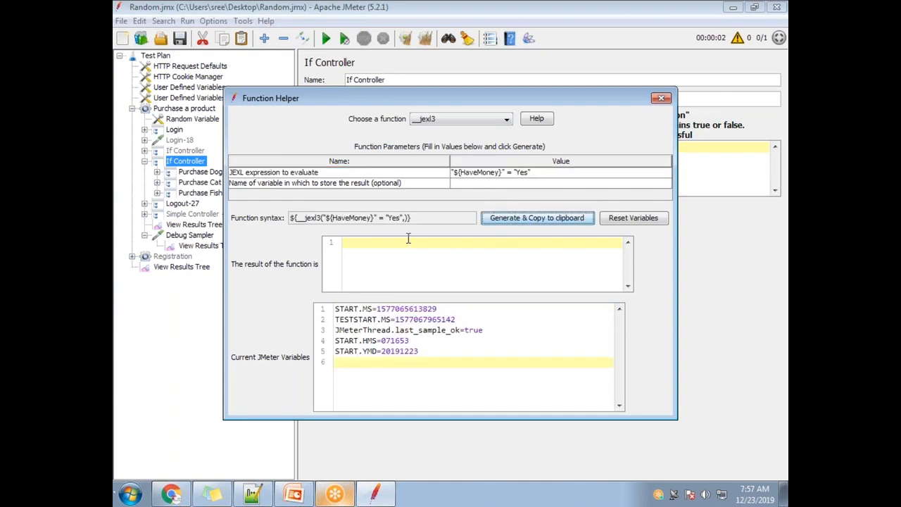
click(665, 100)
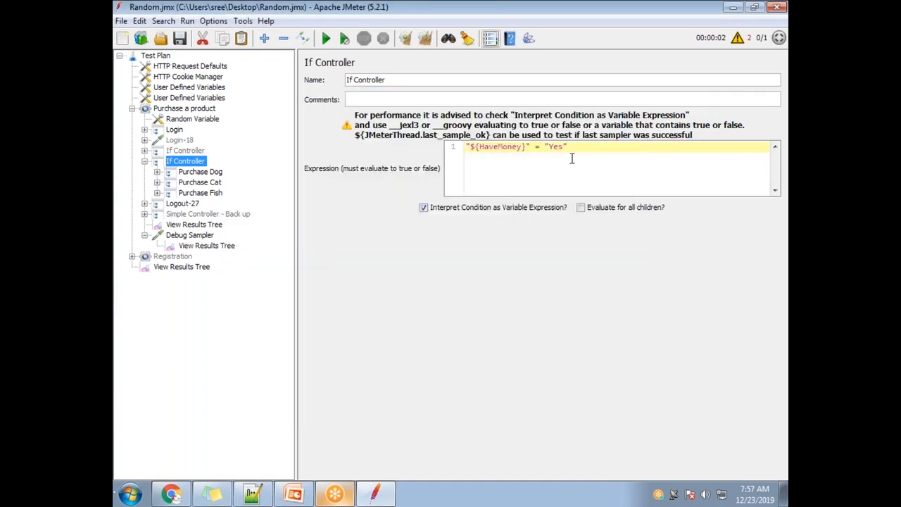
drag(570, 147, 412, 143)
text(${__jexl3("${HaveMoney}" = "Yes",)})
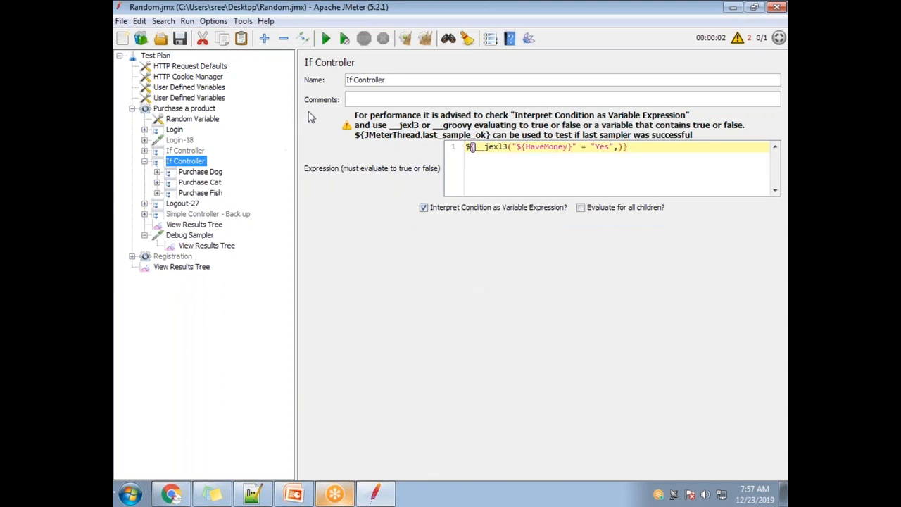
Step: Clear the results, run the test plan and examine the HaveMoney value in the Debug Sampler's response
click(203, 225)
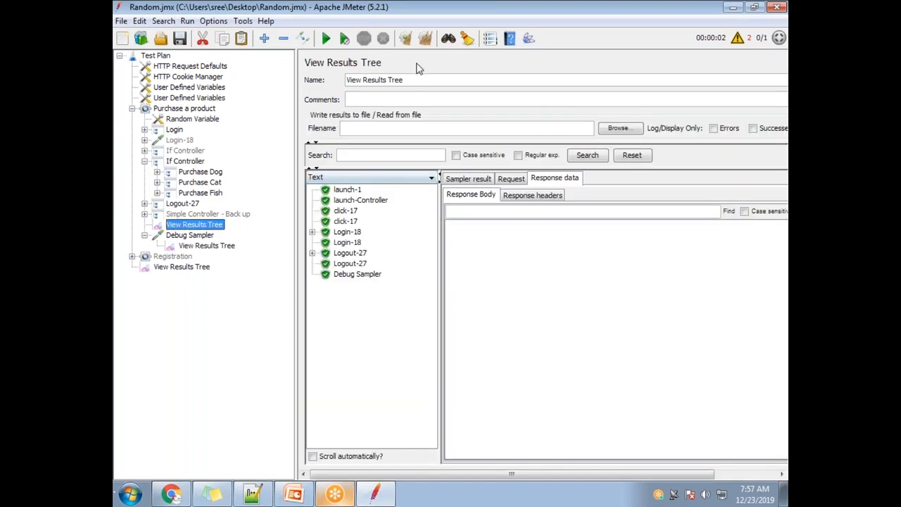
click(405, 39)
click(326, 38)
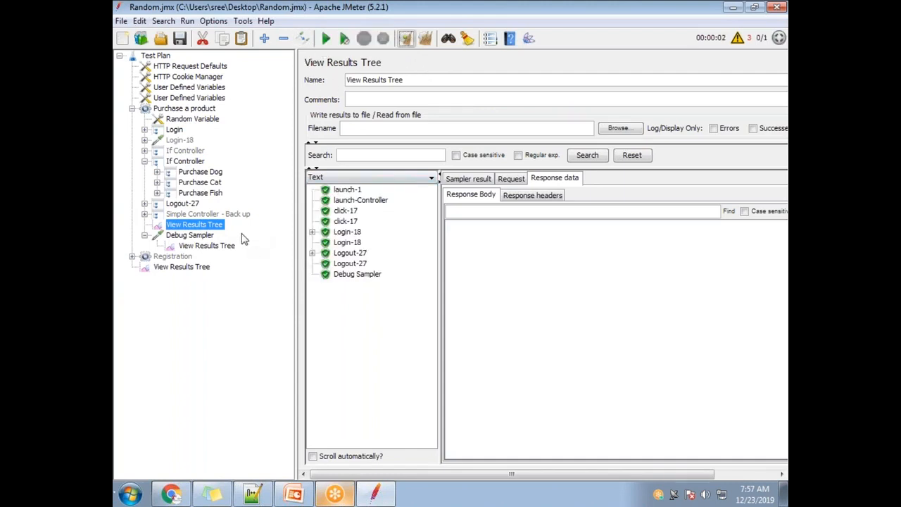
click(359, 273)
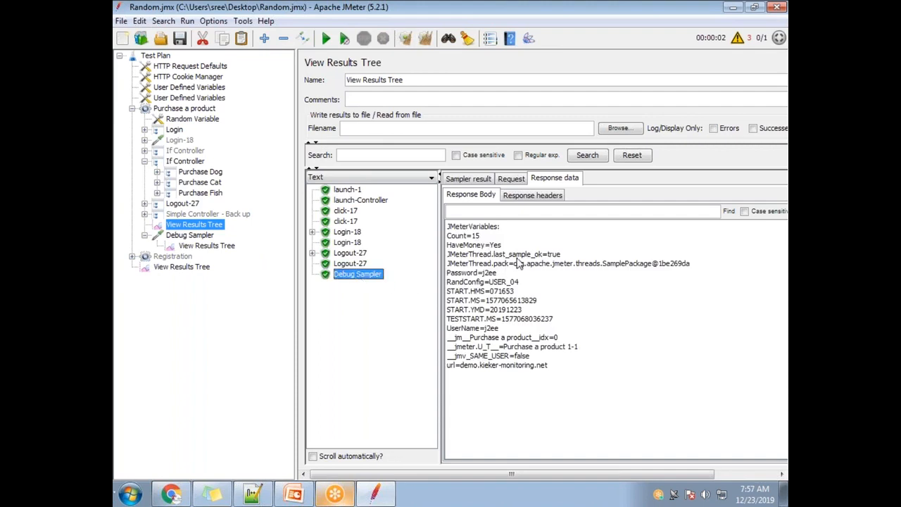
drag(501, 245, 446, 246)
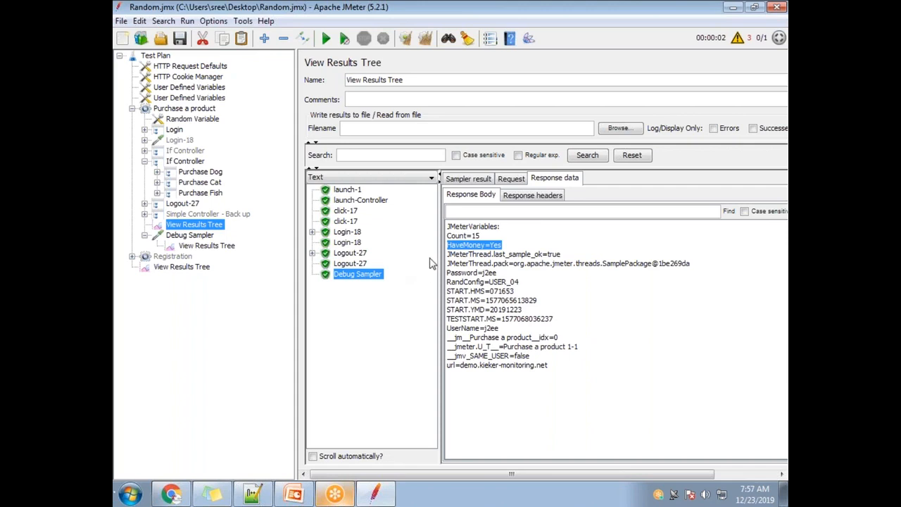
Step: Remove the comma after "Yes" so the If Controller's condition reads ${__jexl3("${HaveMoney}" = "Yes")}
click(180, 163)
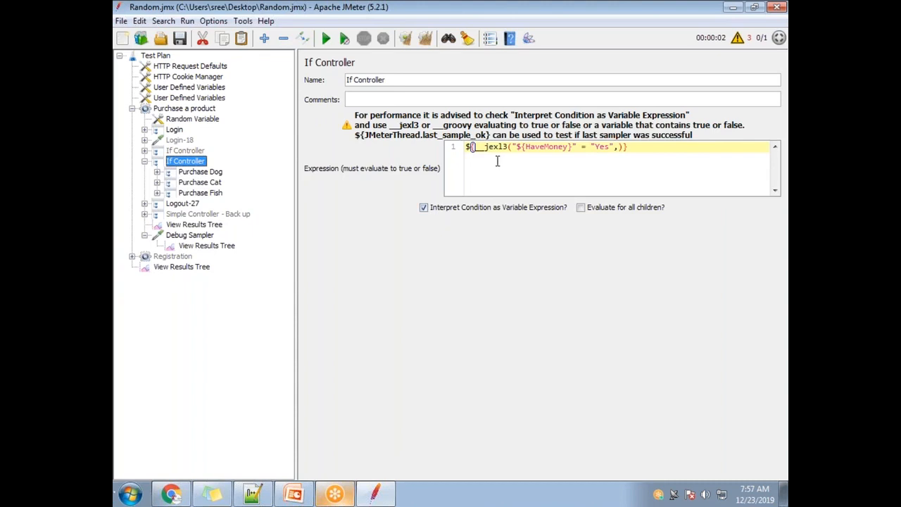
click(618, 146)
key(BackSpace)
Step: Clear all results and rerun the test plan to check which samplers execute with the comma removed from the condition
click(194, 224)
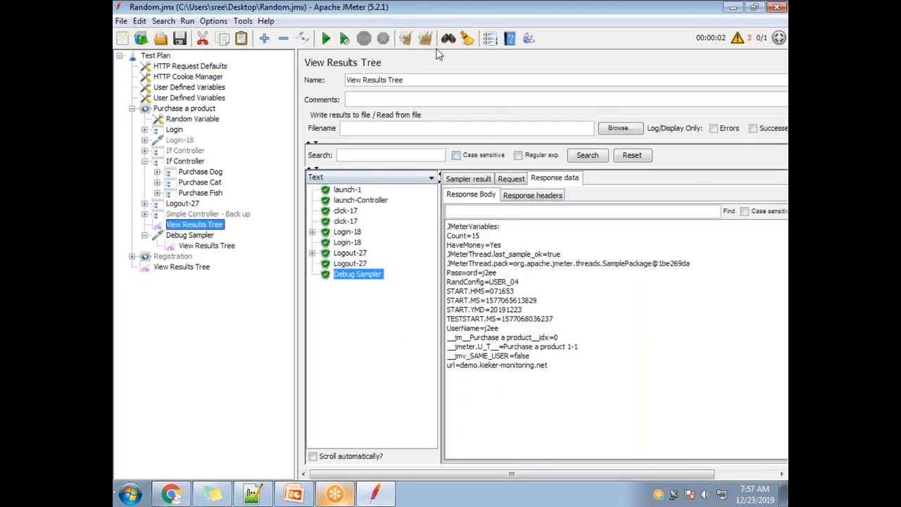
click(425, 38)
click(326, 38)
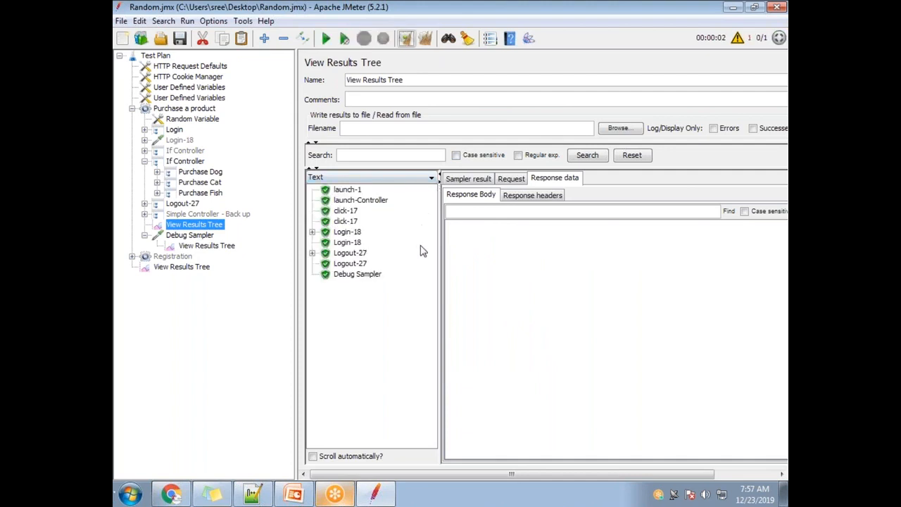
Step: Add ,Result after the closing parenthesis so the If Controller's condition reads ${__jexl3("${HaveMoney}" = "Yes"),Result}
click(189, 161)
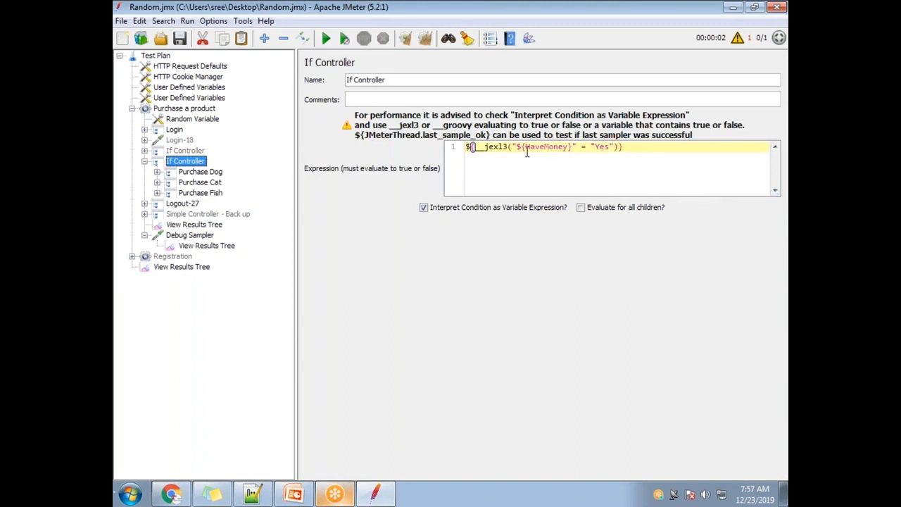
click(619, 147)
text(,)
text(Resi)
text(ult)
Step: Generate a __jexl3 function for ${__jexl3("${HaveMoney}" = "Yes",)} with result variable Result and replace the If Controller's condition with it
click(490, 38)
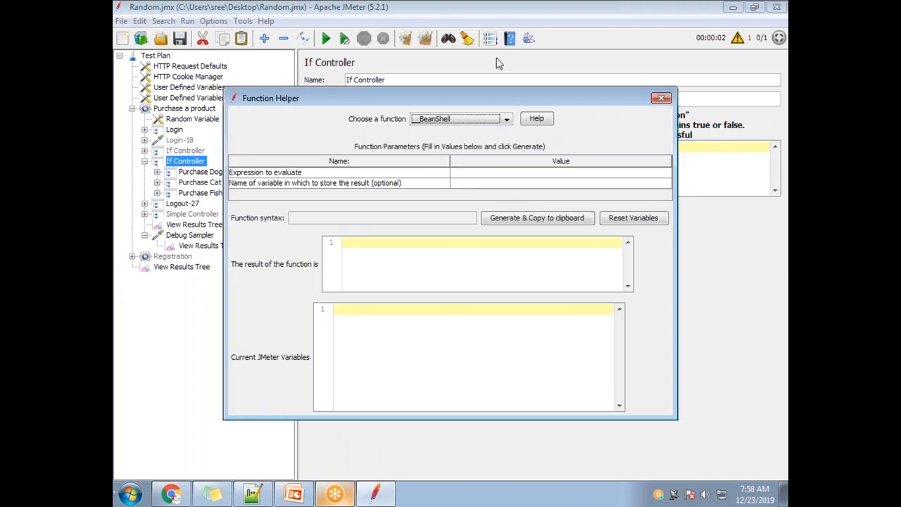
click(460, 122)
scroll(461, 196, down, 3)
scroll(463, 199, down, 1)
scroll(463, 199, down, 1)
click(461, 203)
click(482, 176)
click(482, 176)
text(${__jexl3("${HaveMoney}" = "Yes",)})
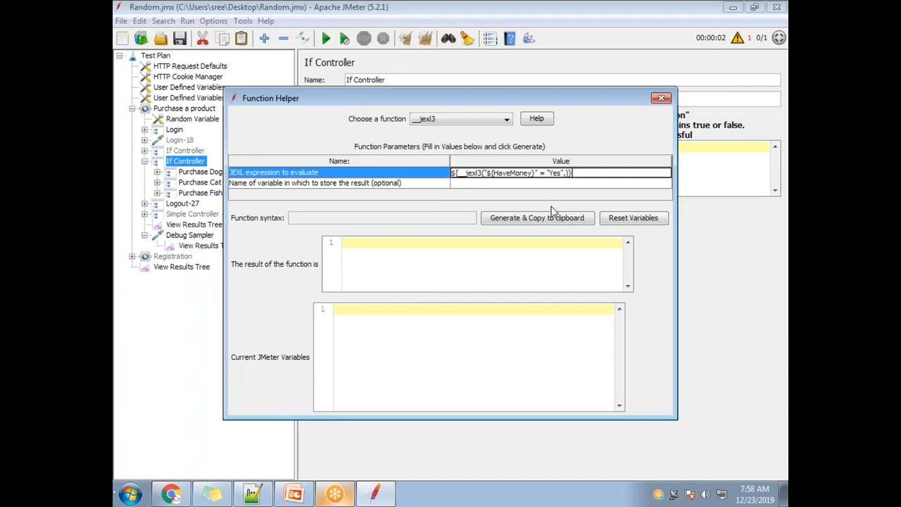
click(496, 185)
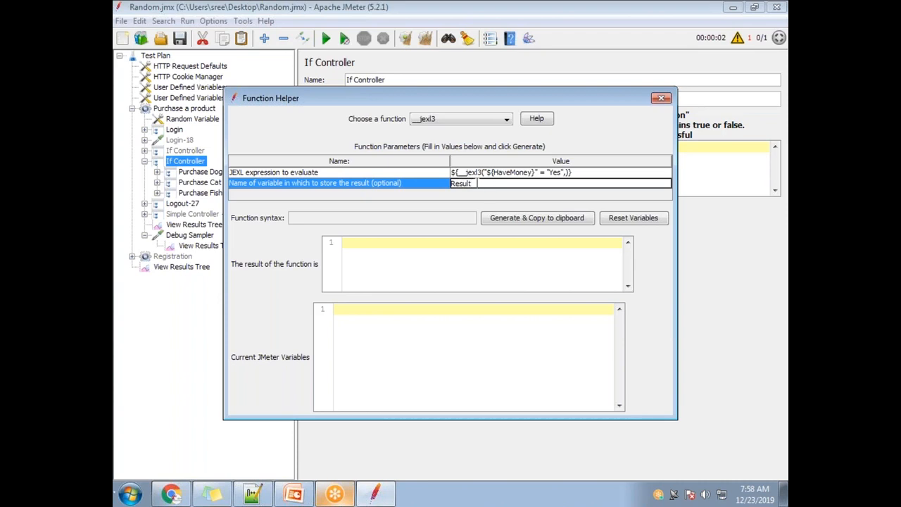
click(546, 219)
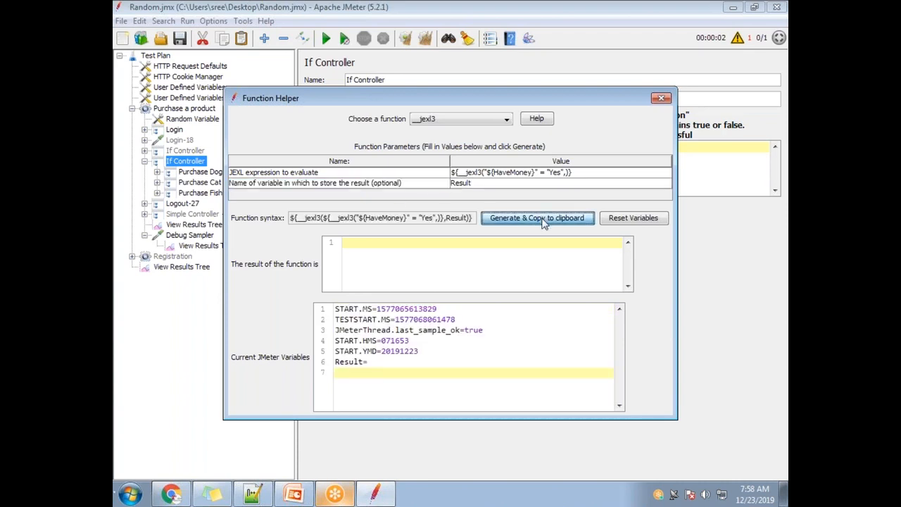
click(661, 98)
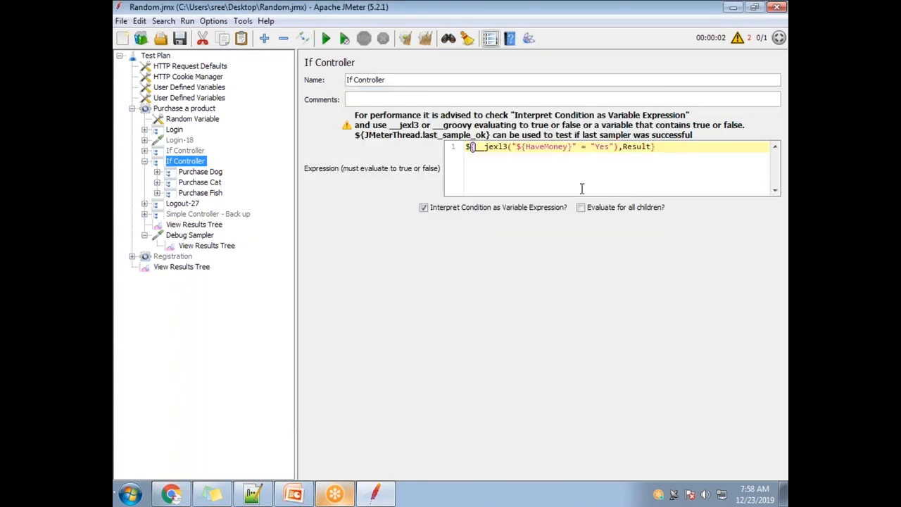
drag(667, 154, 468, 134)
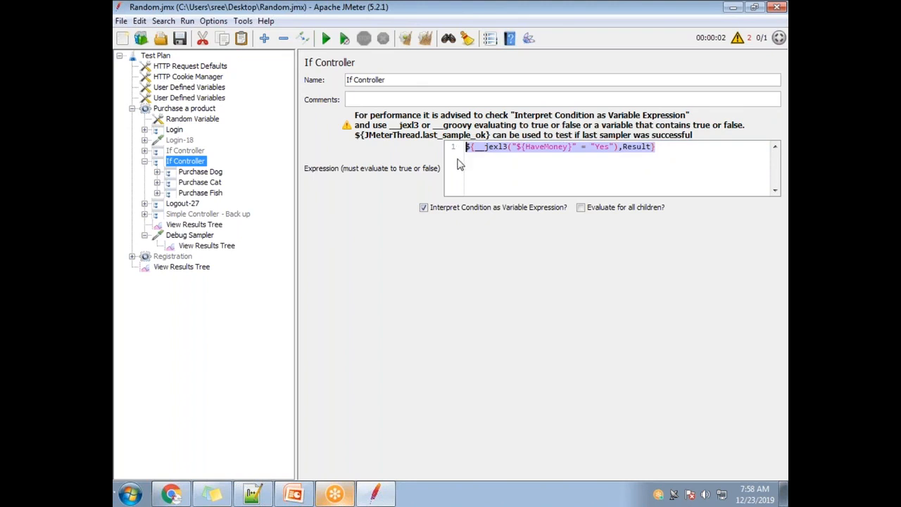
key(ctrl+v)
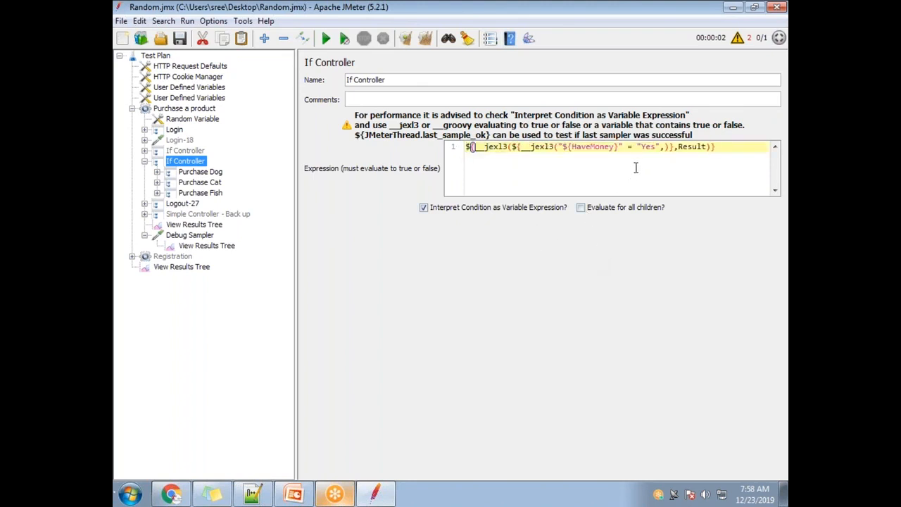
Step: Clear all results, run the test plan and examine the Result variable in the Debug Sampler's response
click(204, 224)
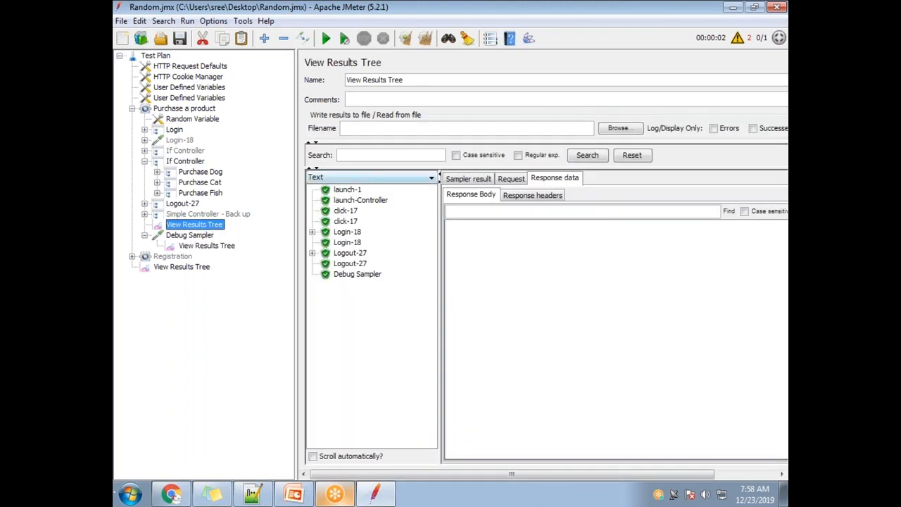
click(426, 41)
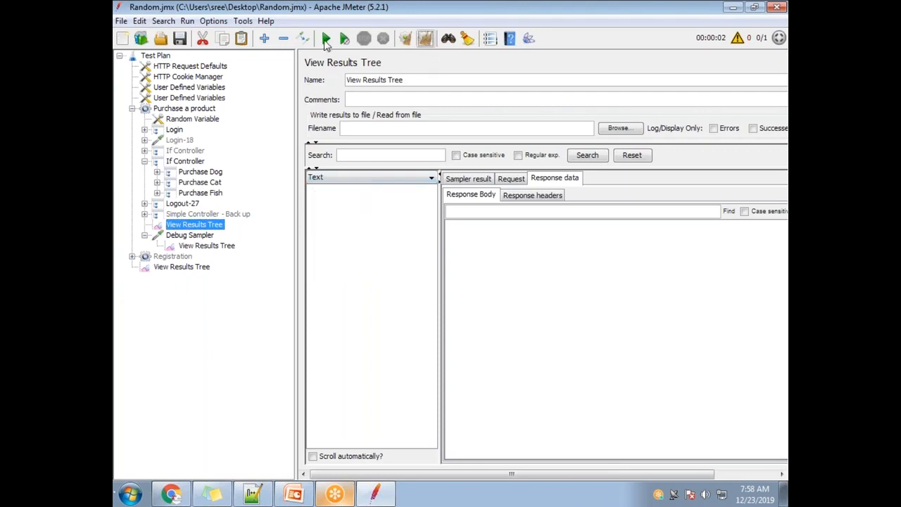
click(326, 39)
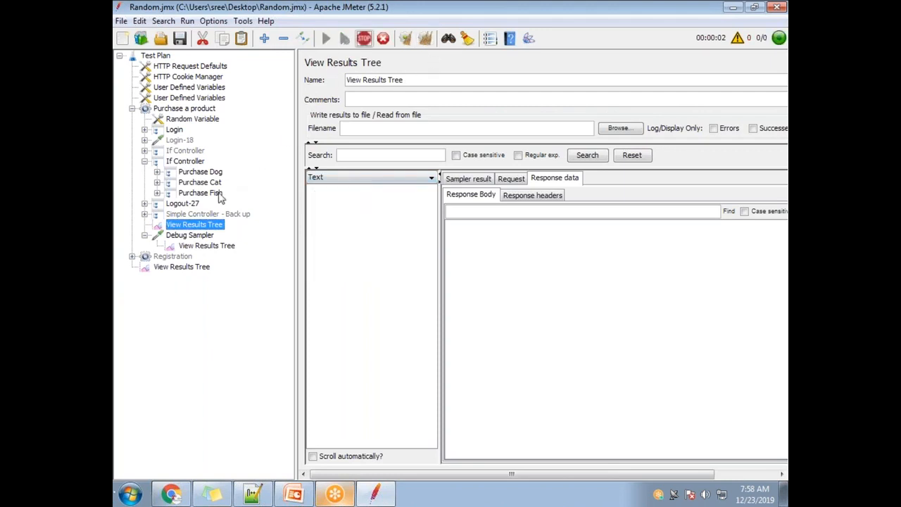
click(206, 246)
click(359, 192)
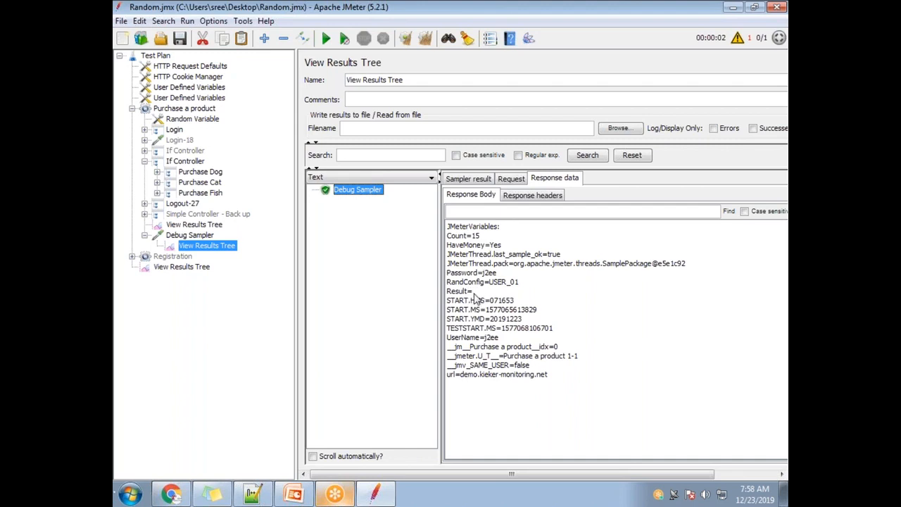
Step: Copy the inner expression "${HaveMoney}" = "Yes" from the If Controller's condition and generate a __jexl3 function from it with result variable Result
click(186, 163)
click(701, 149)
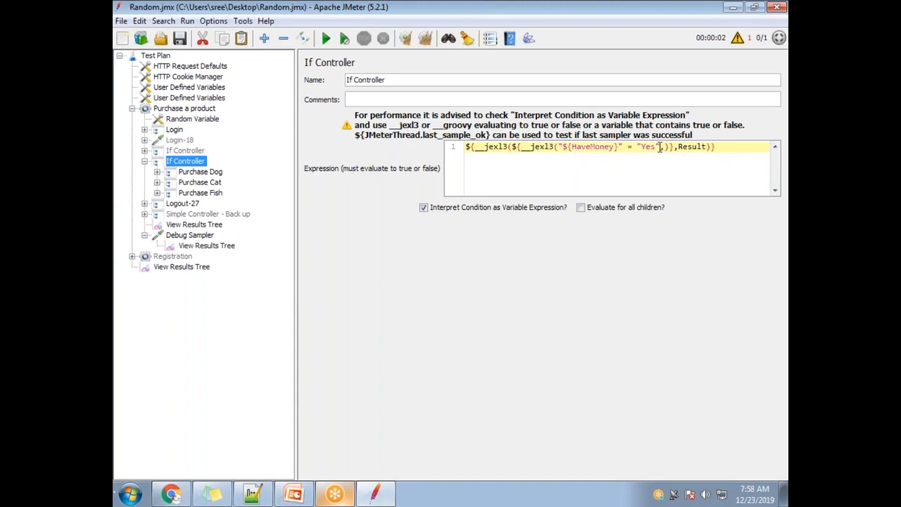
drag(659, 147, 560, 150)
key(ctrl+c)
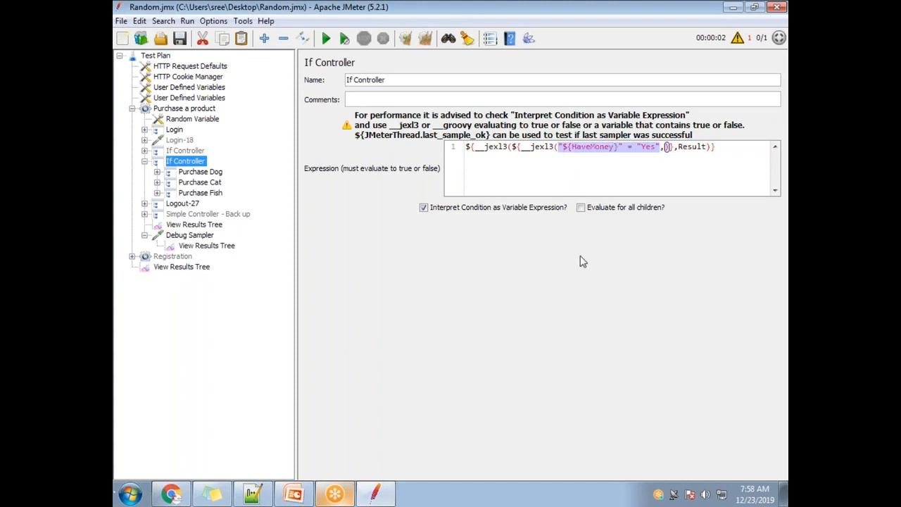
click(490, 38)
click(465, 119)
scroll(451, 201, down, 2)
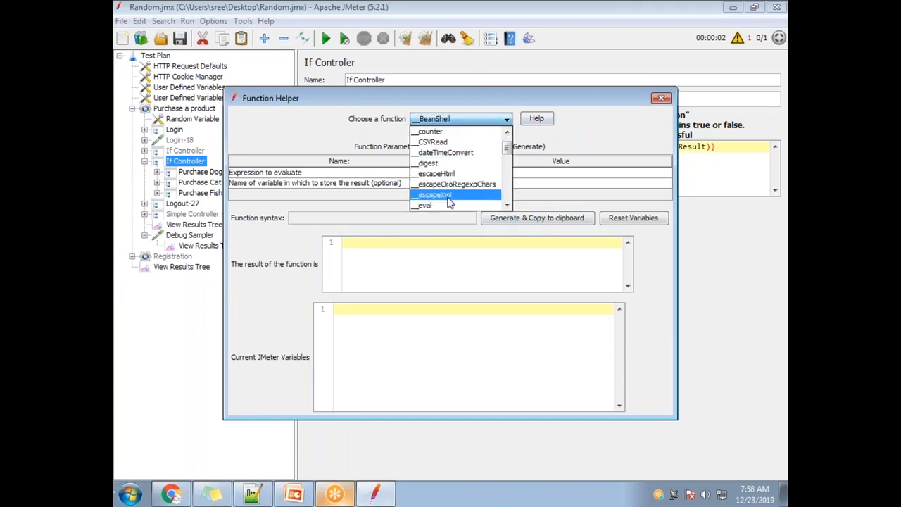
scroll(452, 202, down, 3)
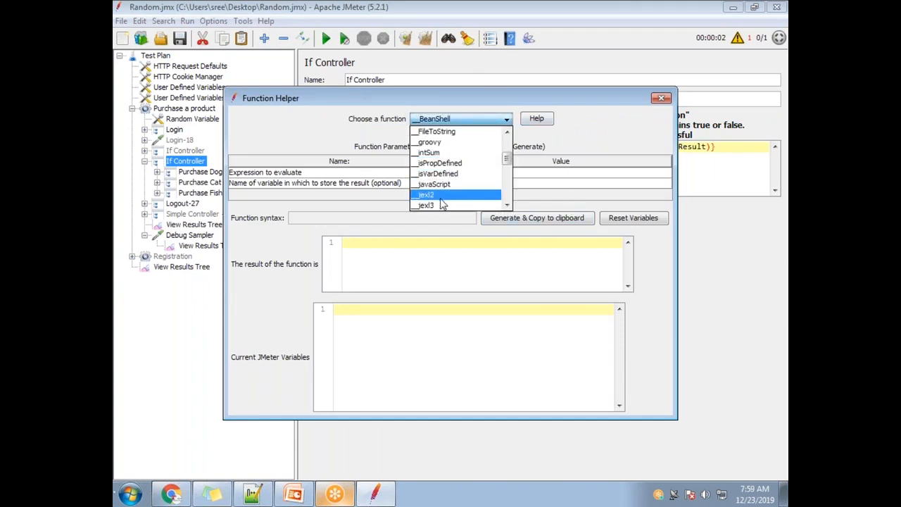
click(444, 205)
click(475, 176)
key(ctrl+v)
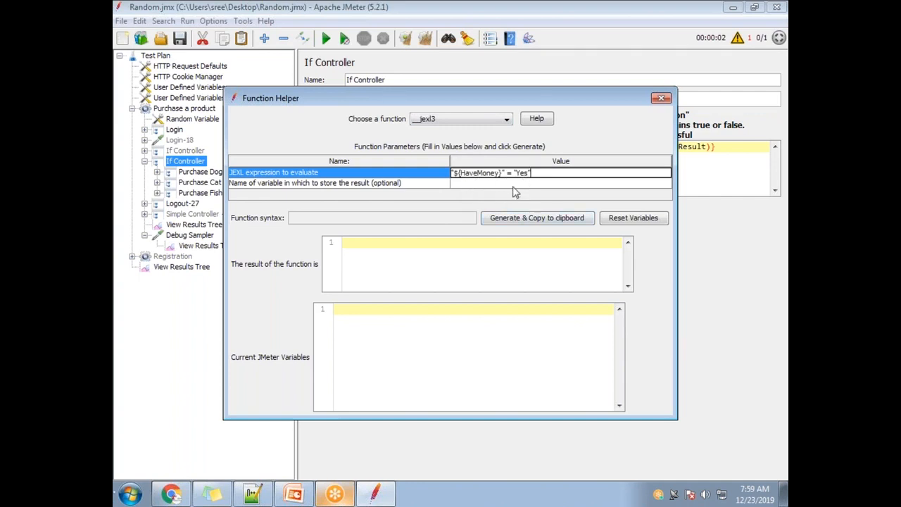
key(Return)
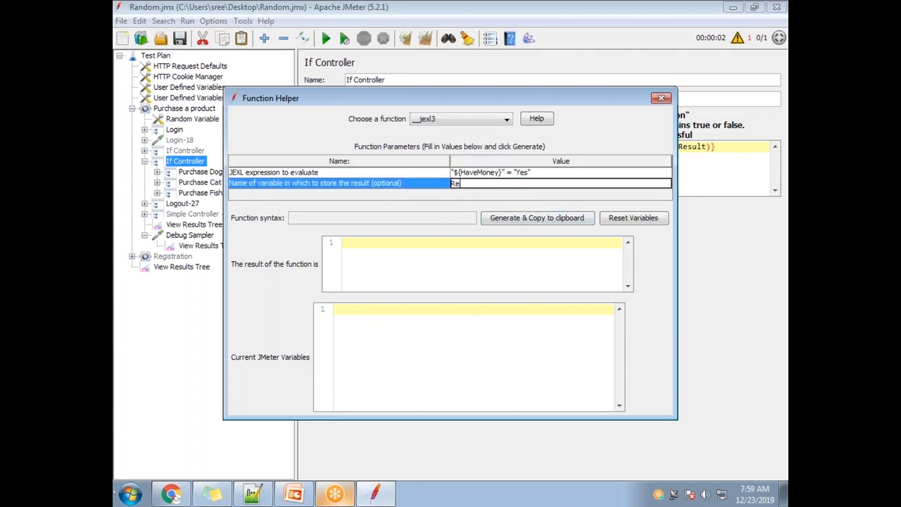
click(513, 217)
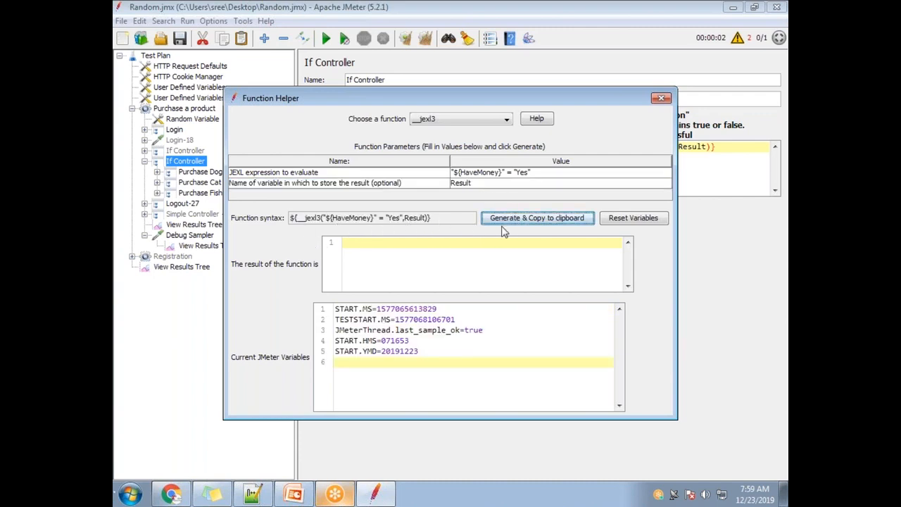
Step: Replace the If Controller's entire condition with the generated ${__jexl3("${HaveMoney}" = "Yes",Result)} and save the test plan
click(661, 98)
drag(717, 149, 451, 152)
key(ctrl+v)
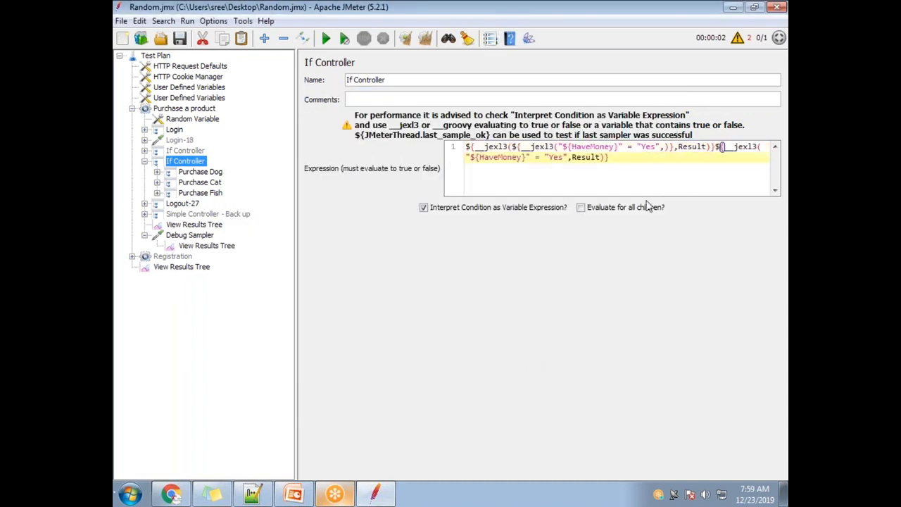
key(ctrl+a)
key(Delete)
key(ctrl+v)
click(181, 39)
Step: Clear all results, rerun the test plan and inspect the variables in the Debug Sampler's response body in the thread group's View Results Tree
click(207, 225)
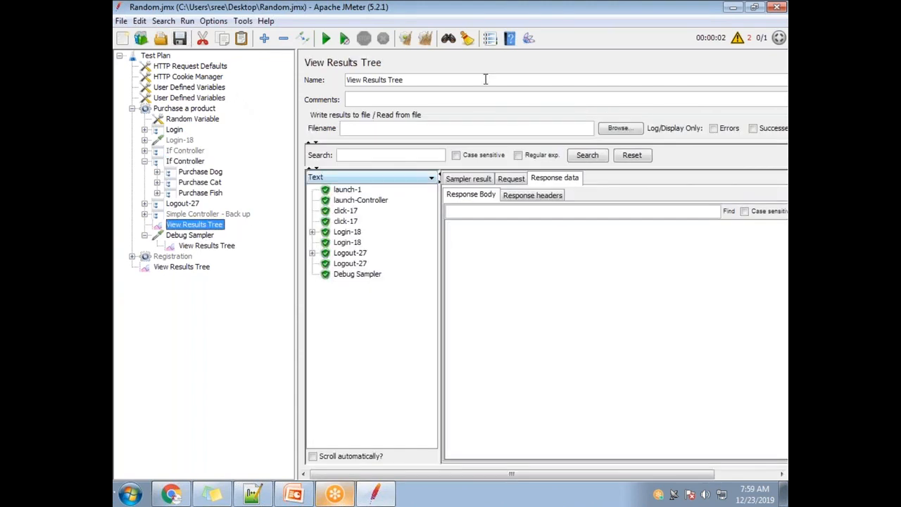
click(425, 38)
click(326, 38)
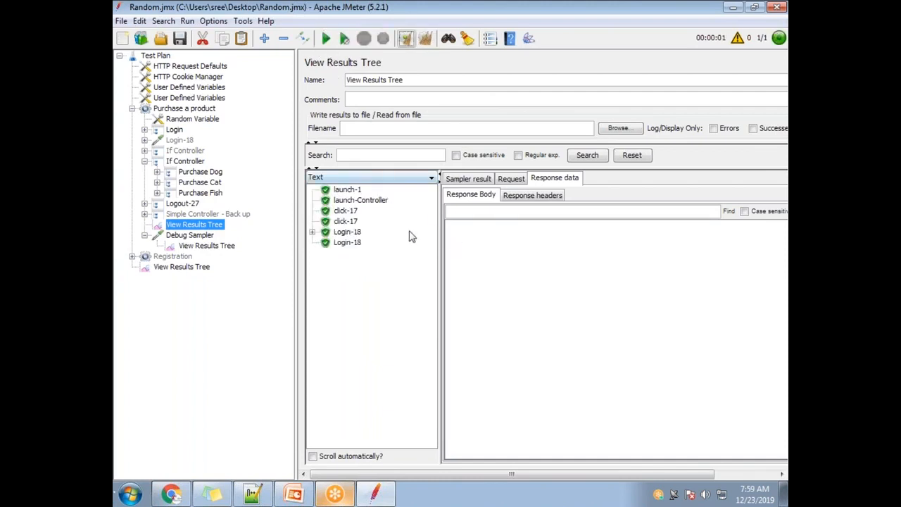
click(354, 279)
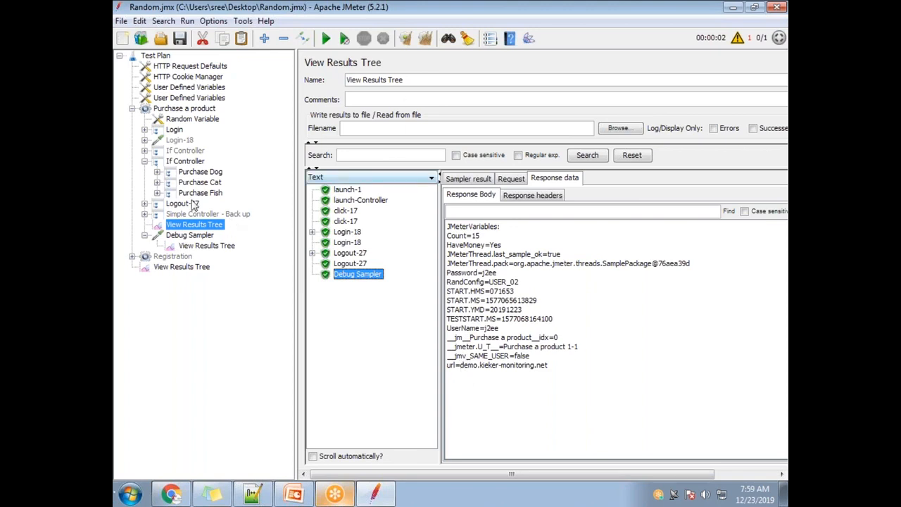
Step: Correct the comparison operator in the enabled If Controller's condition so it reads ${__jexl3("${HaveMoney}" == "Yes",Result)}
click(186, 161)
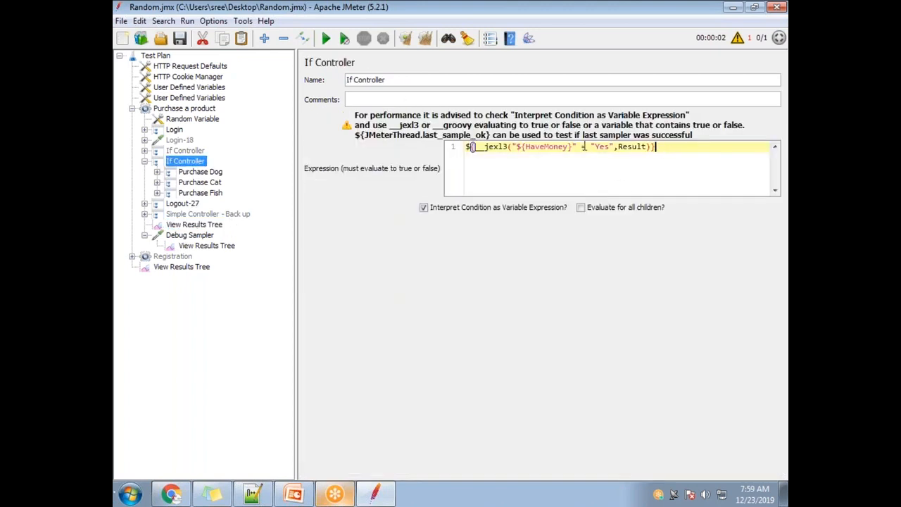
drag(666, 148, 465, 146)
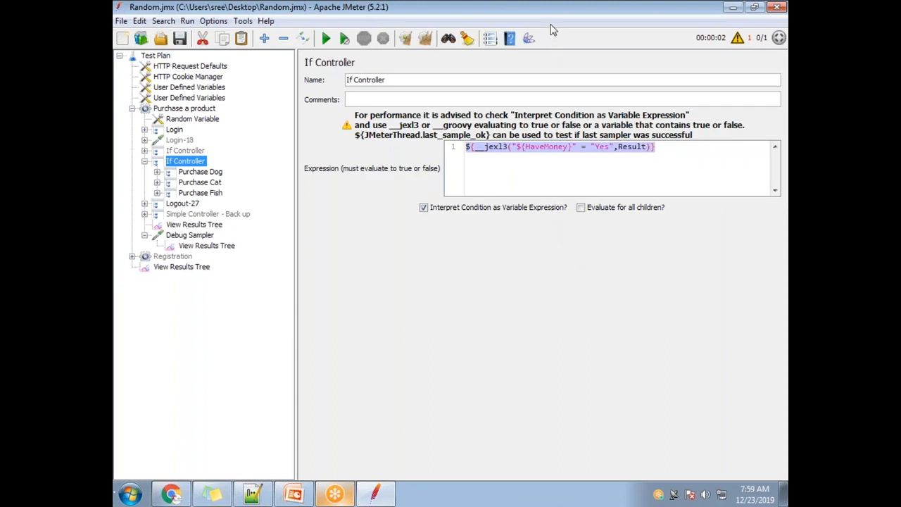
click(588, 147)
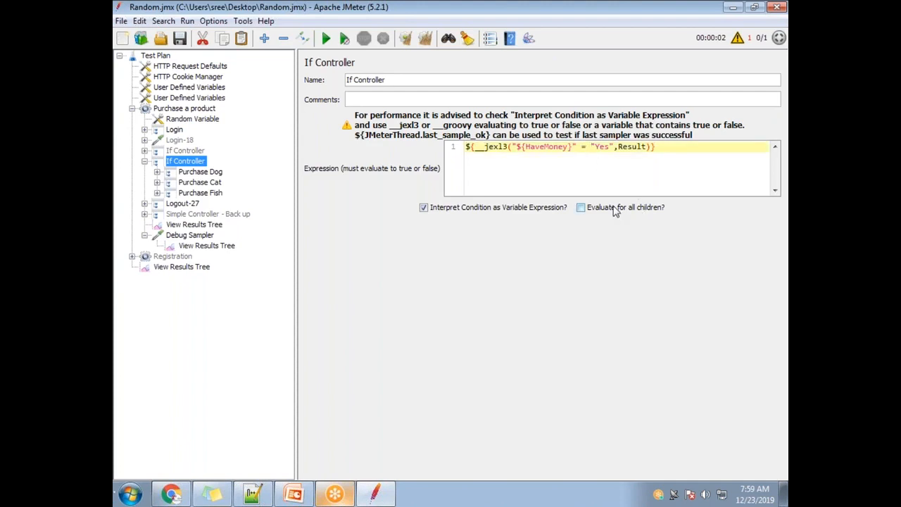
text(=)
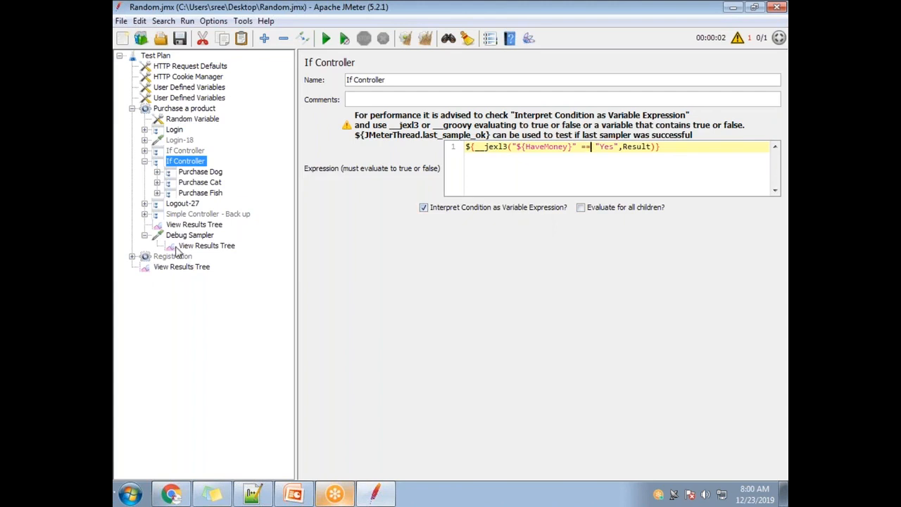
Step: Clear all results and rerun the test plan with the thread group's View Results Tree open
click(206, 246)
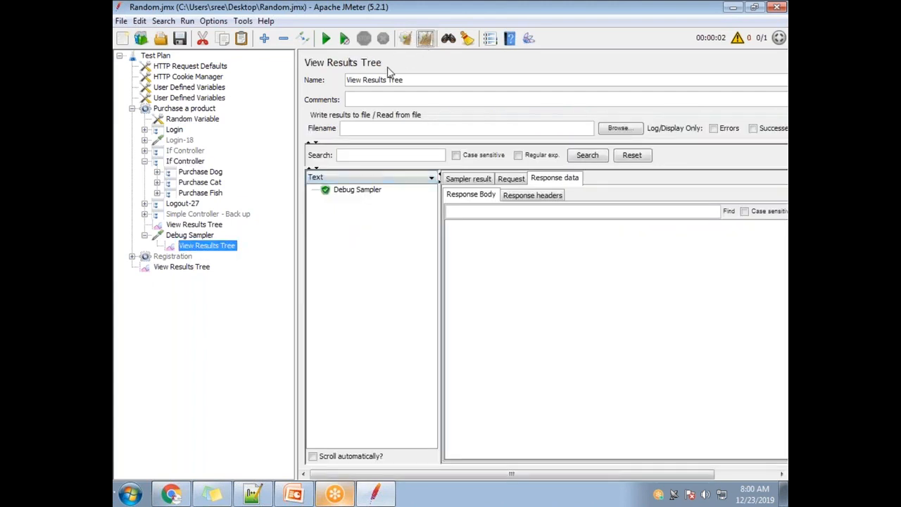
click(425, 39)
click(194, 224)
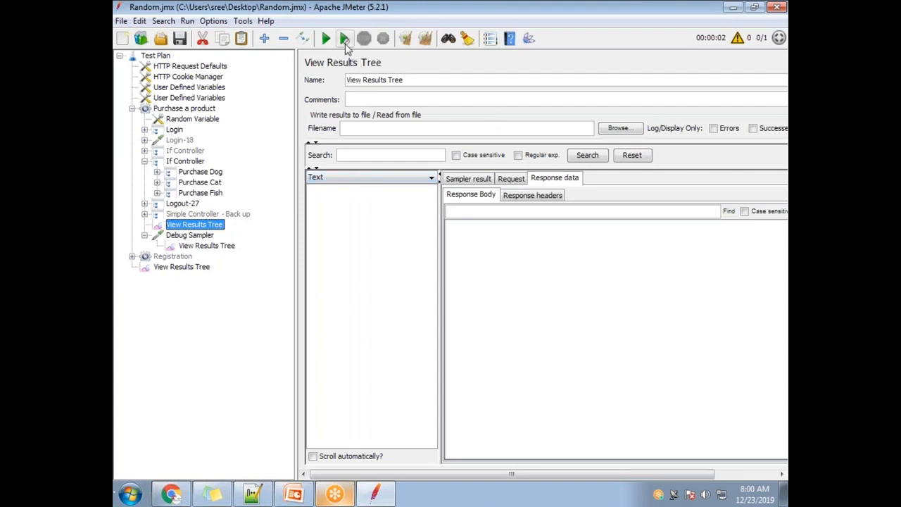
click(326, 39)
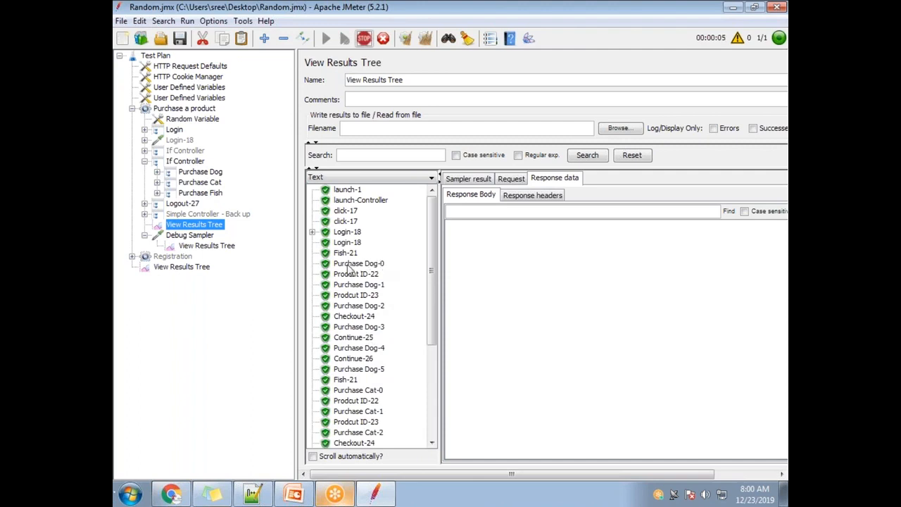
Step: Review the operator, comparison and Result argument in the If Controller's condition, and check the executed samplers and the Debug Sampler's response body
click(180, 160)
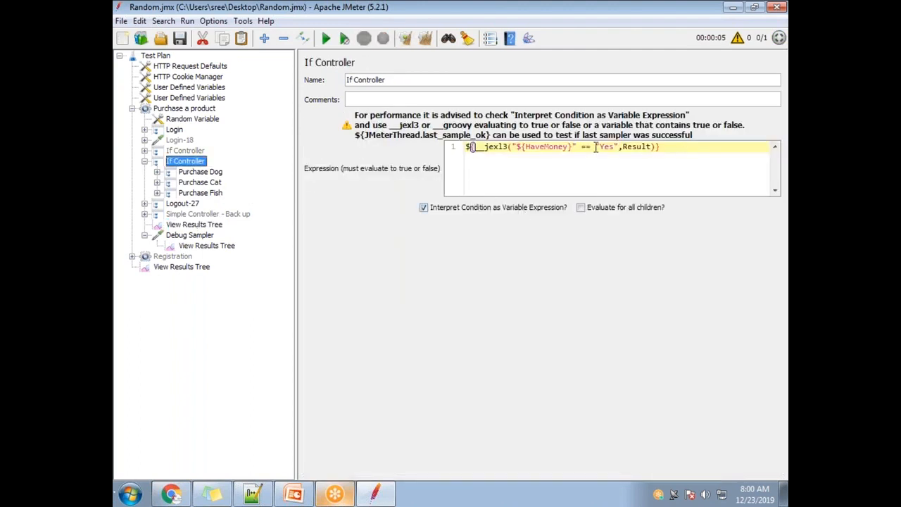
drag(595, 147, 581, 147)
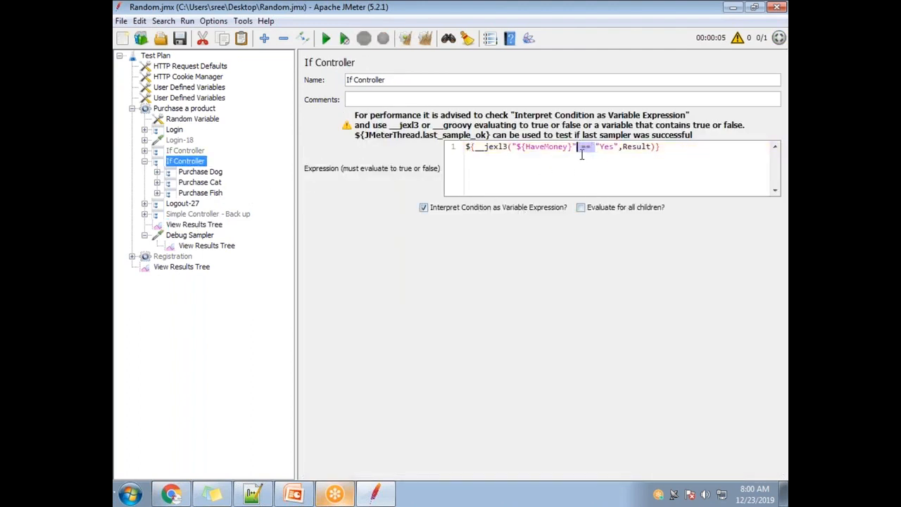
click(507, 147)
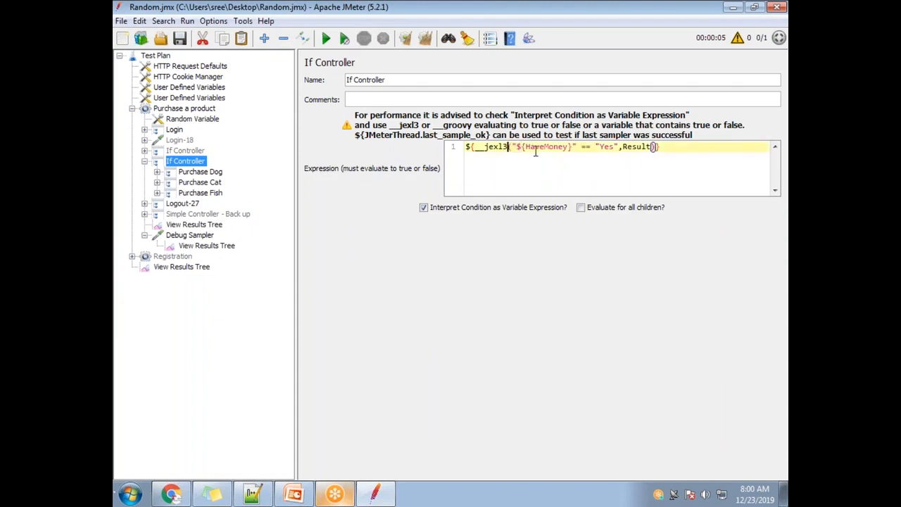
drag(514, 147, 616, 146)
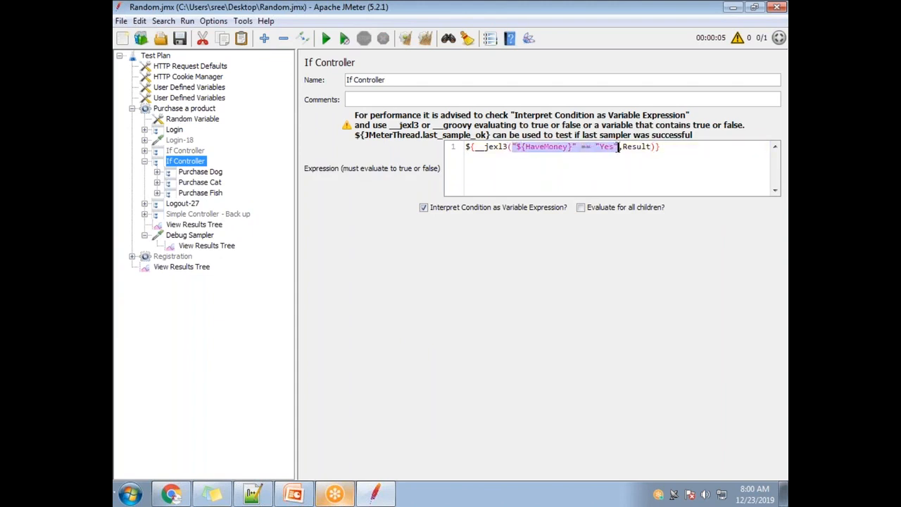
drag(622, 146, 642, 146)
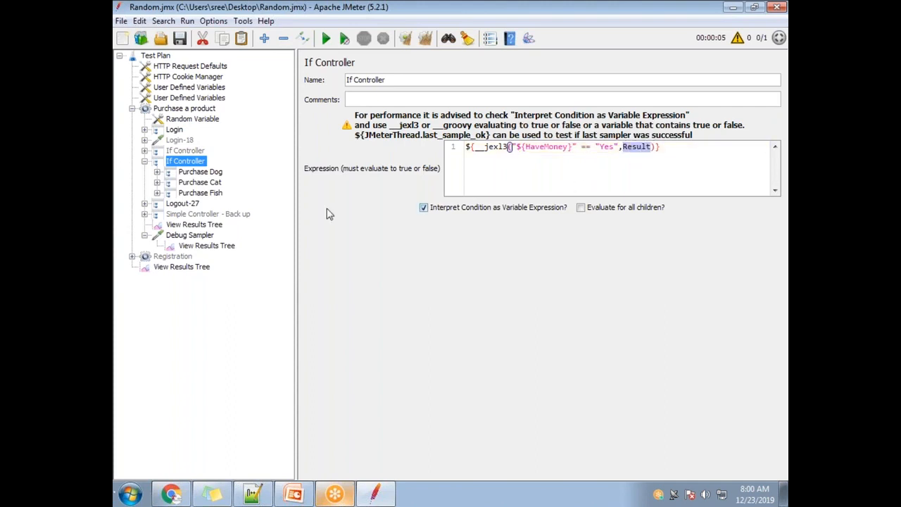
click(209, 225)
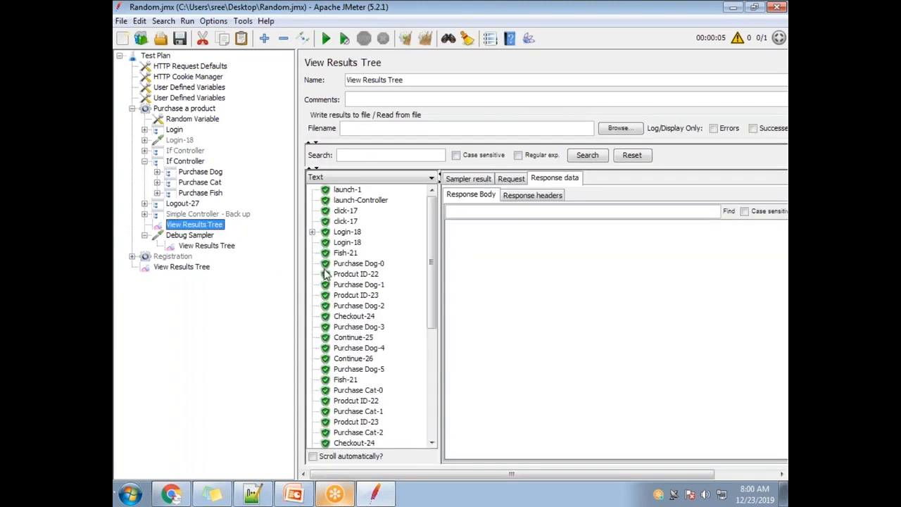
click(211, 247)
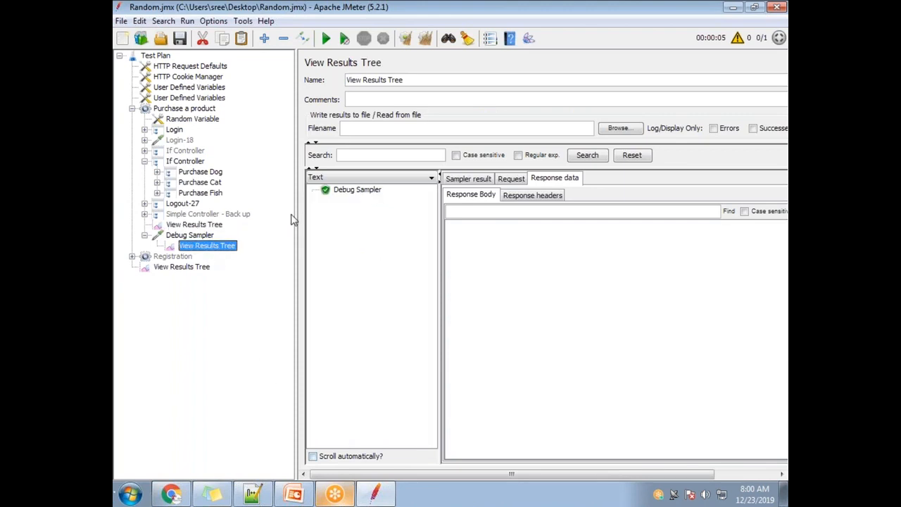
click(386, 195)
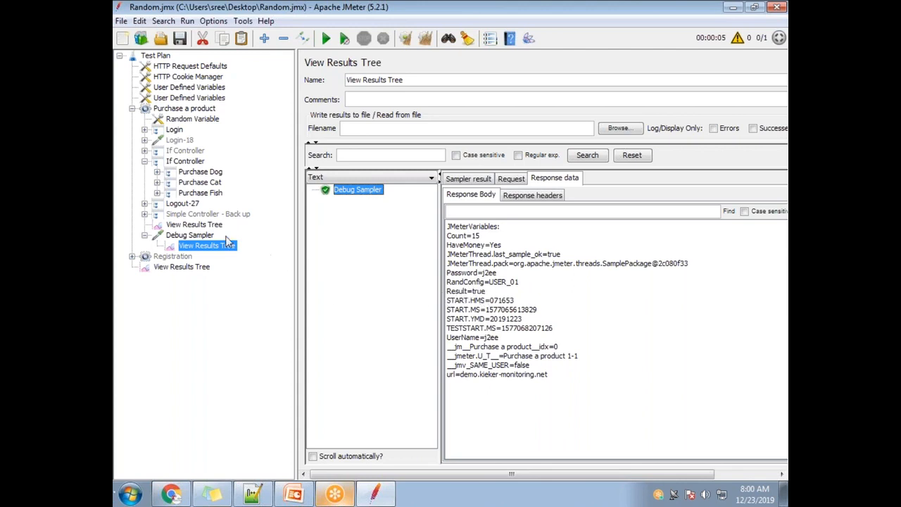
Step: Compare the HaveMoney expression and Result variable in the If Controller with the sampler list and the Debug Sampler's variables
click(184, 162)
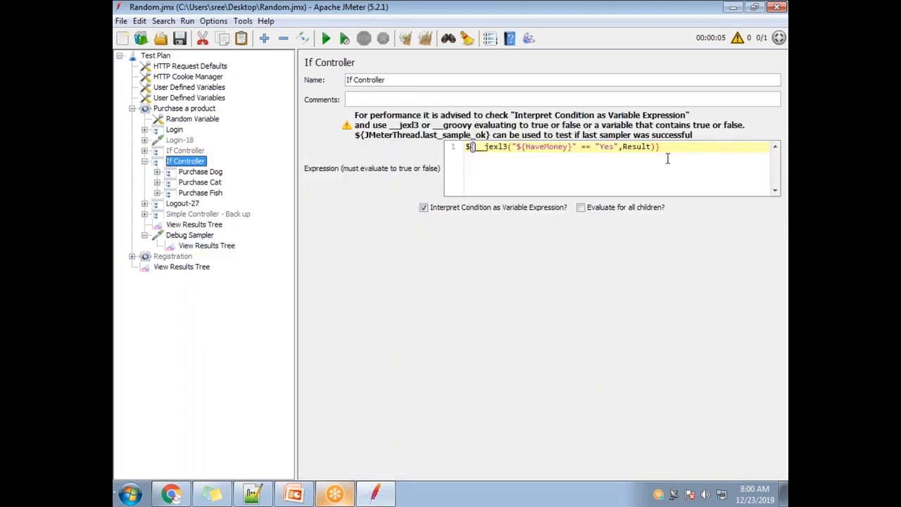
drag(618, 148, 518, 146)
drag(516, 146, 513, 147)
double_click(645, 147)
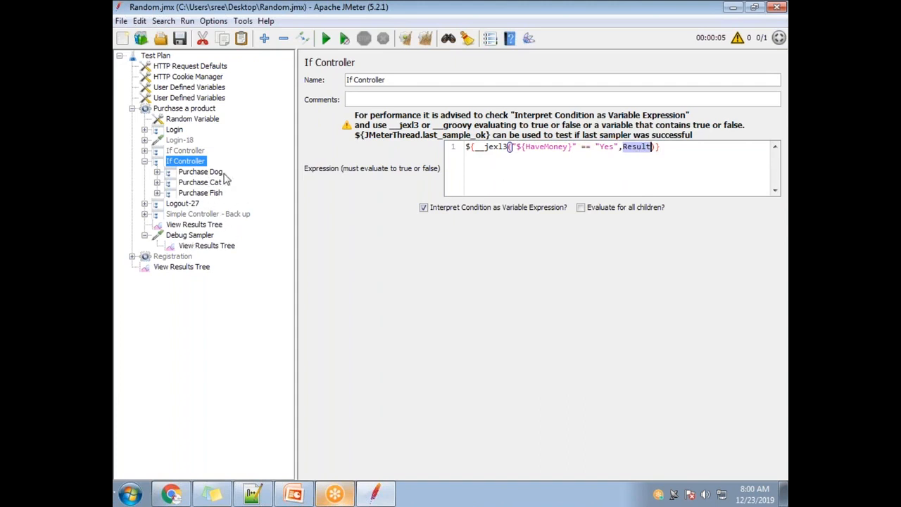
click(206, 225)
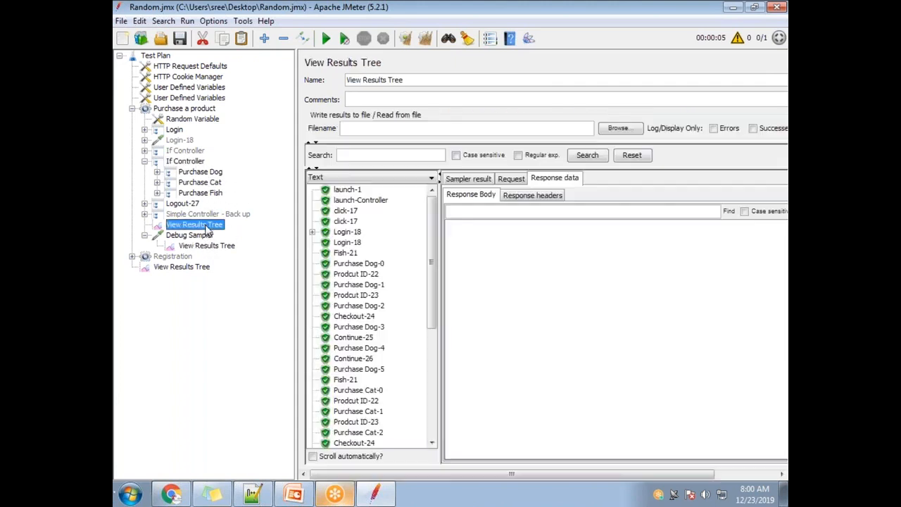
click(201, 246)
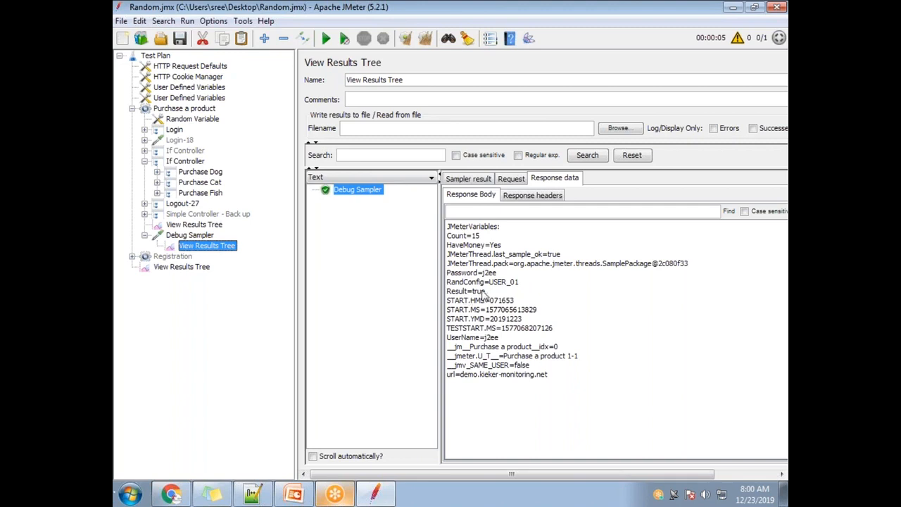
Step: Re-examine the full __jexl3 condition and compare the Debug Sampler's variables with Count and HaveMoney in the second User Defined Variables element
click(185, 162)
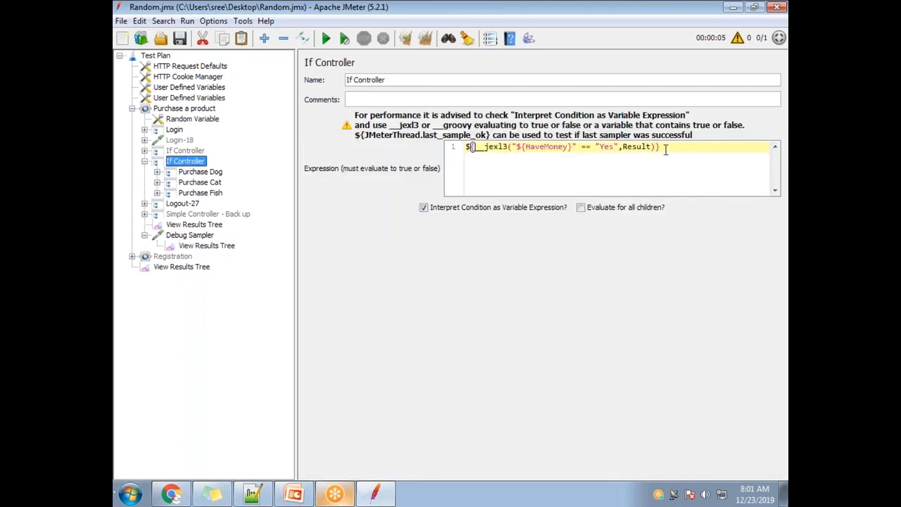
drag(665, 149, 402, 145)
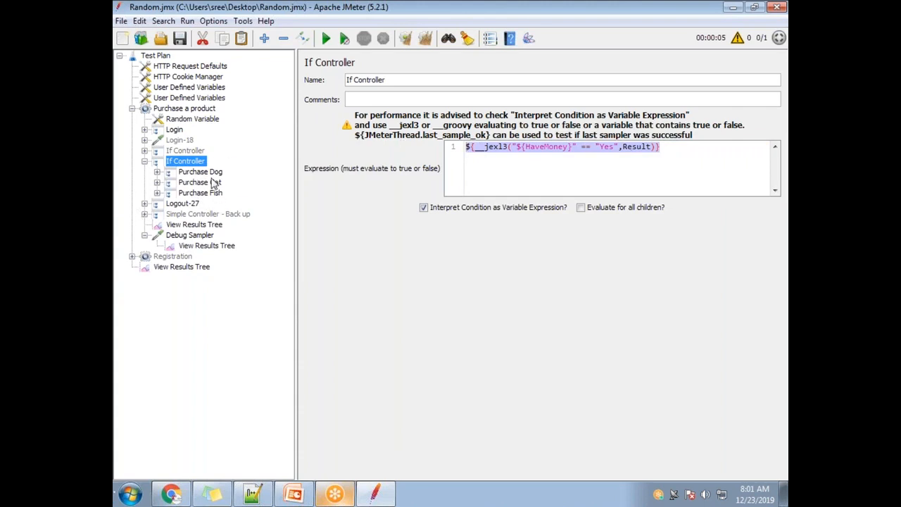
click(569, 164)
drag(619, 147, 511, 146)
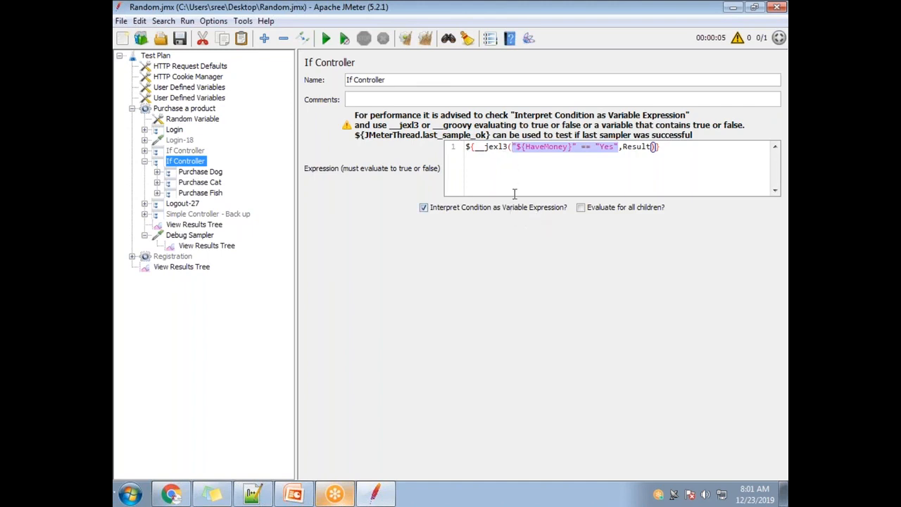
click(552, 28)
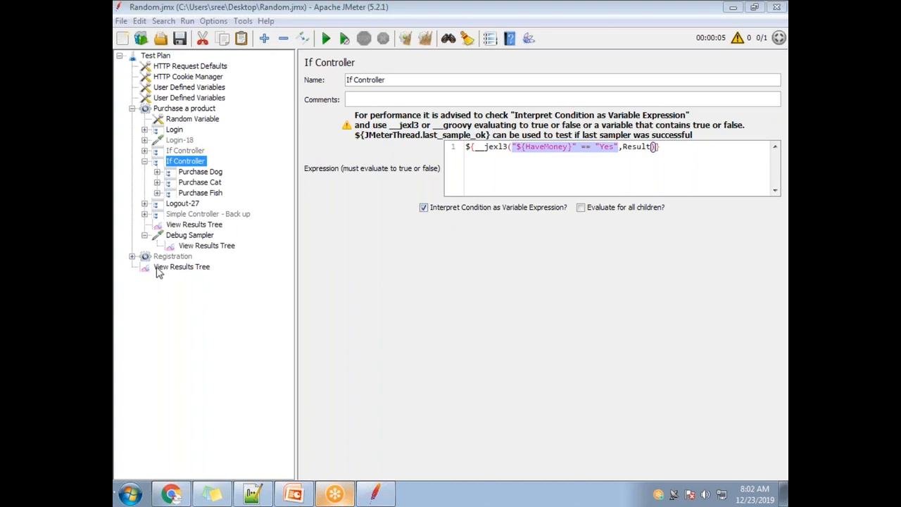
click(198, 246)
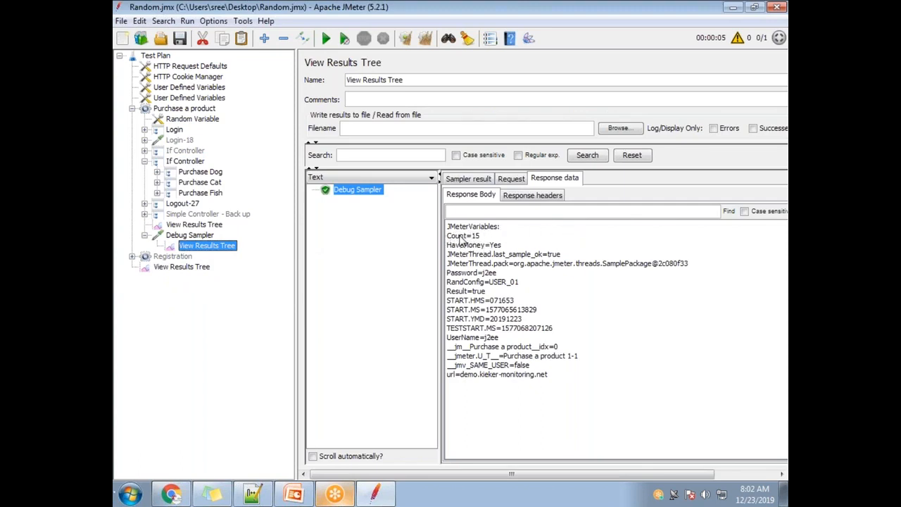
click(184, 97)
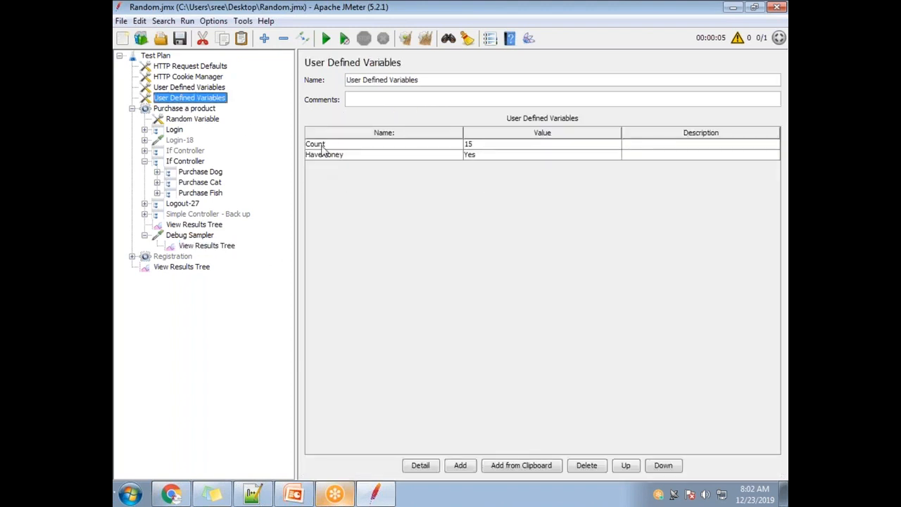
click(186, 245)
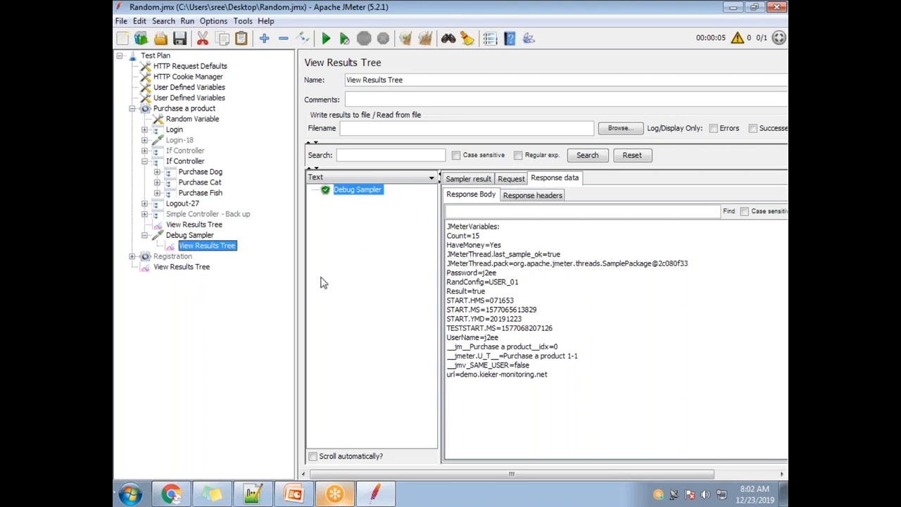
Step: Expand the Logout-27 controller and its disabled Logout-28 request, and view the Logout-28 request settings
click(144, 204)
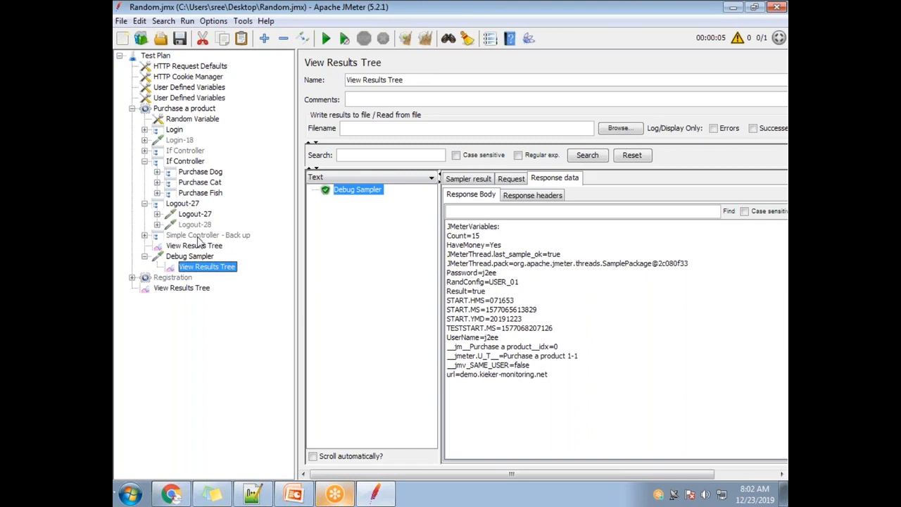
click(157, 225)
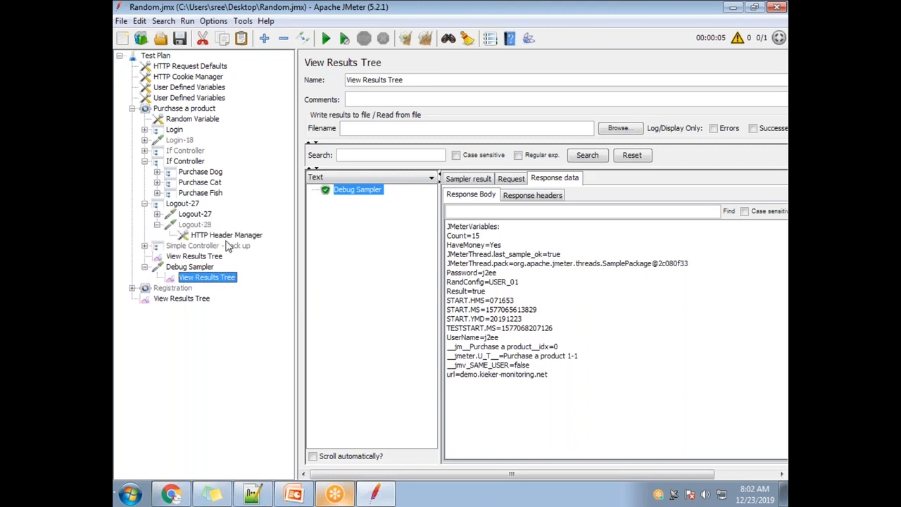
click(188, 225)
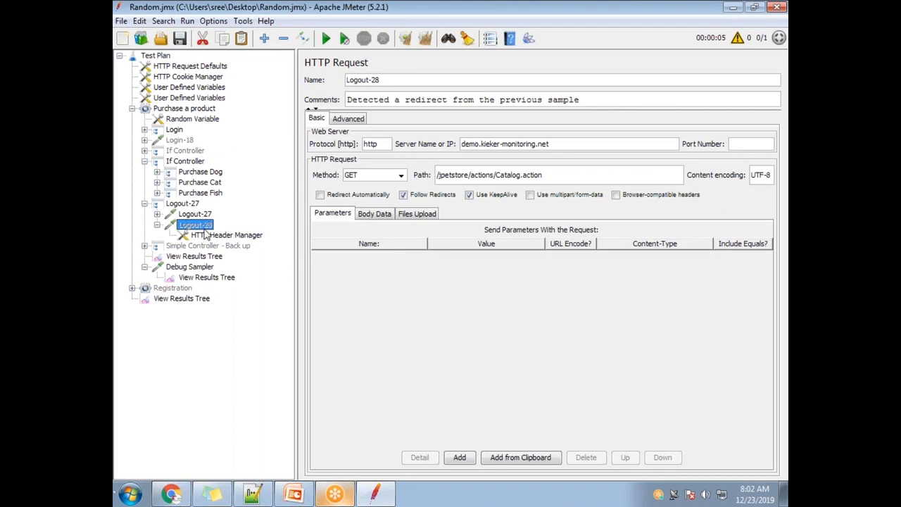
Step: Examine the JMeterThread.last_sample_ok variable and its value in the Debug Sampler's response body
click(207, 281)
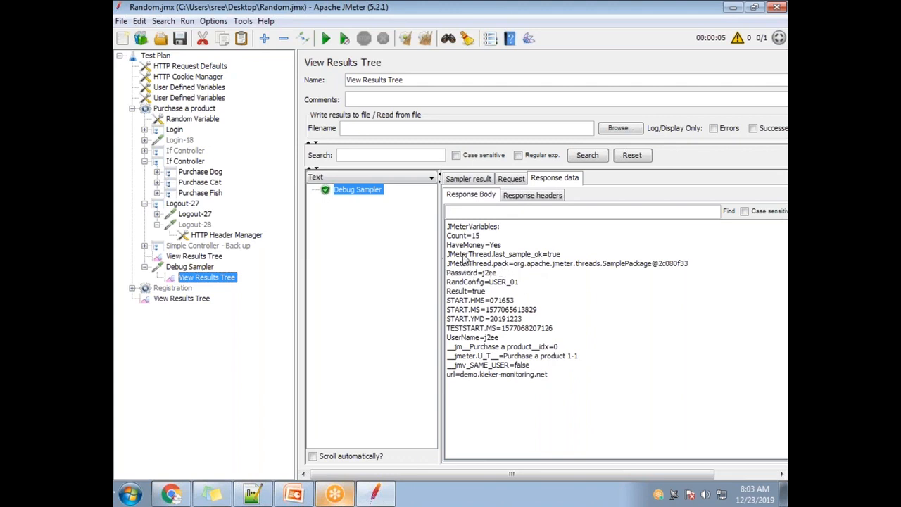
drag(565, 254, 429, 252)
key(ctrl+c)
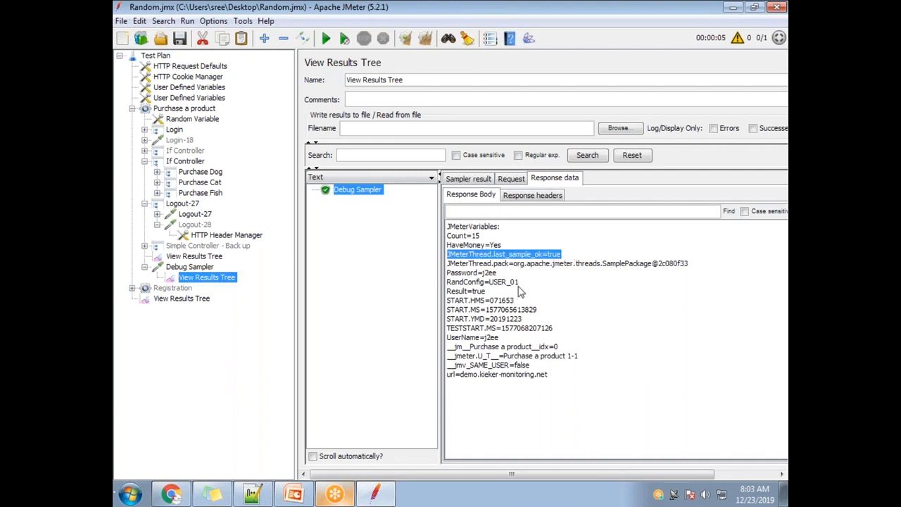
click(512, 258)
drag(545, 256, 434, 262)
drag(561, 254, 547, 254)
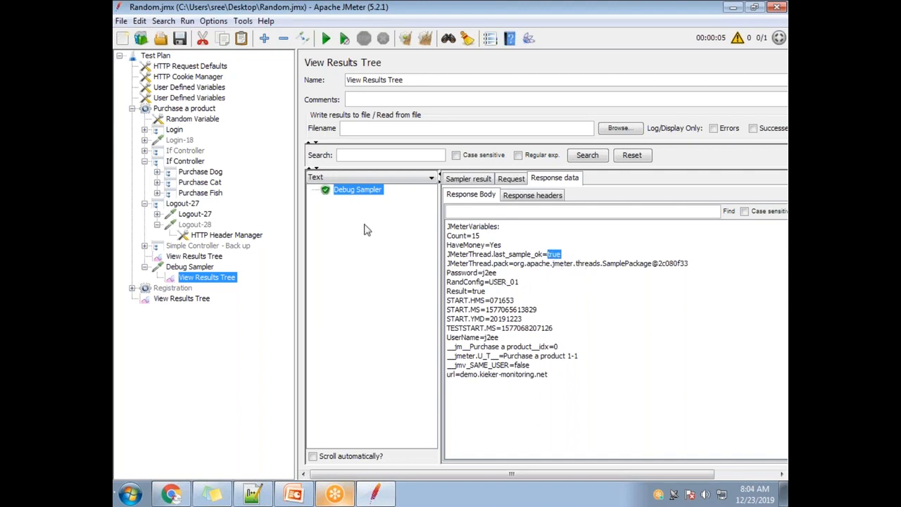
Step: Disable the If Controller holding the HaveMoney condition and open the Login-18 request's settings
click(198, 152)
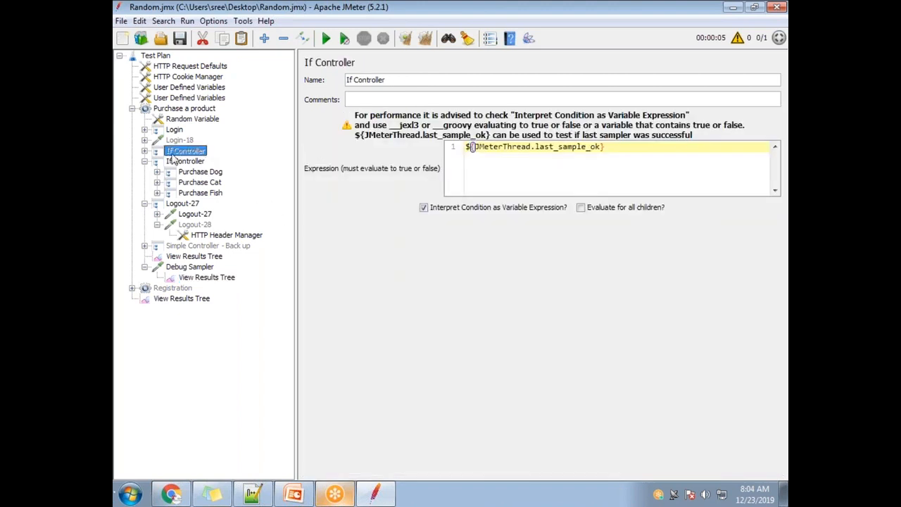
click(184, 161)
right_click(185, 163)
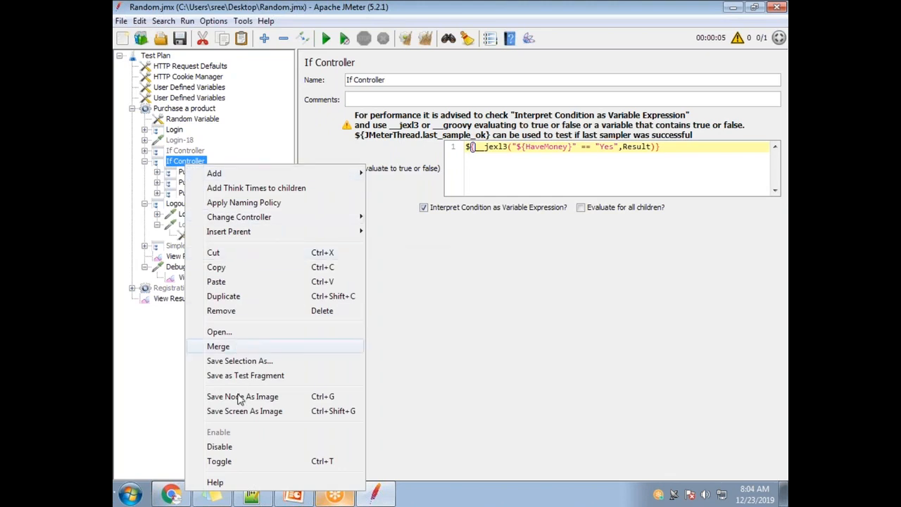
click(246, 446)
click(177, 141)
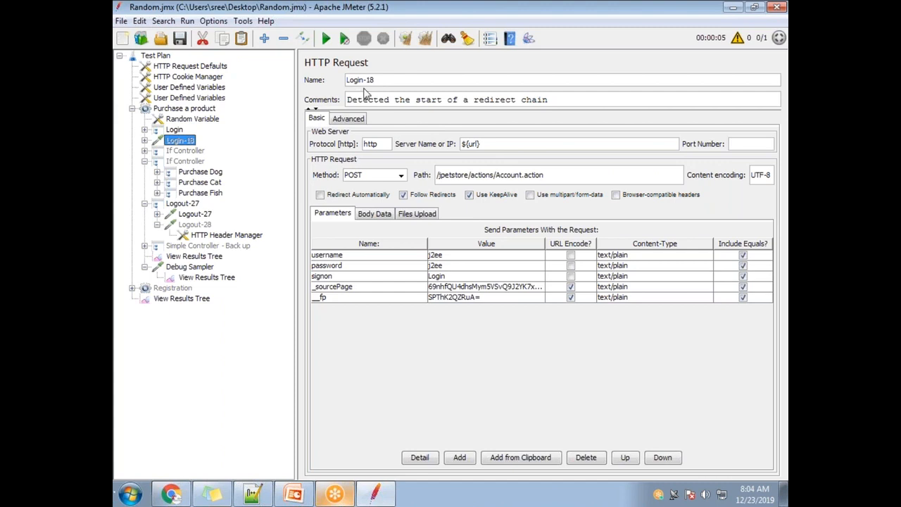
Step: Replace the first disabled If Controller's condition with JMeterThread.last_sample_ok, leaving out =true, and select the expression text
click(194, 150)
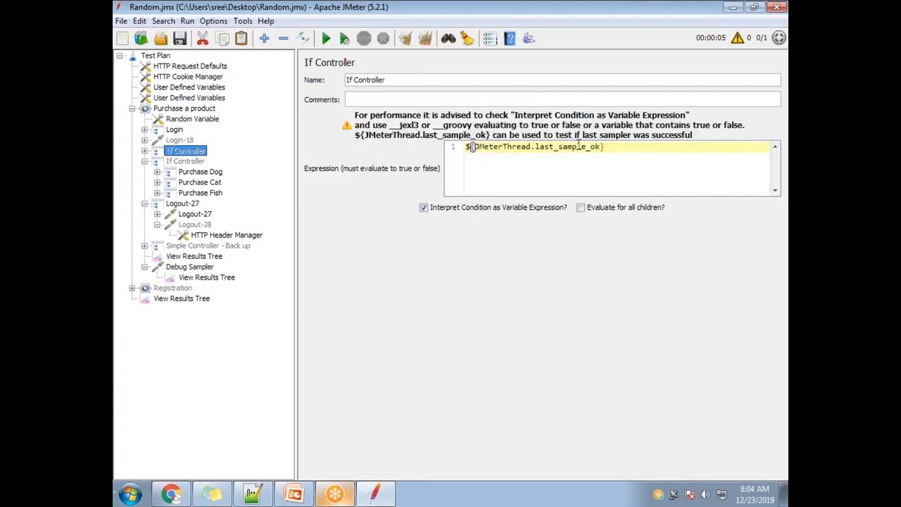
drag(605, 149, 378, 147)
key(ctrl+v)
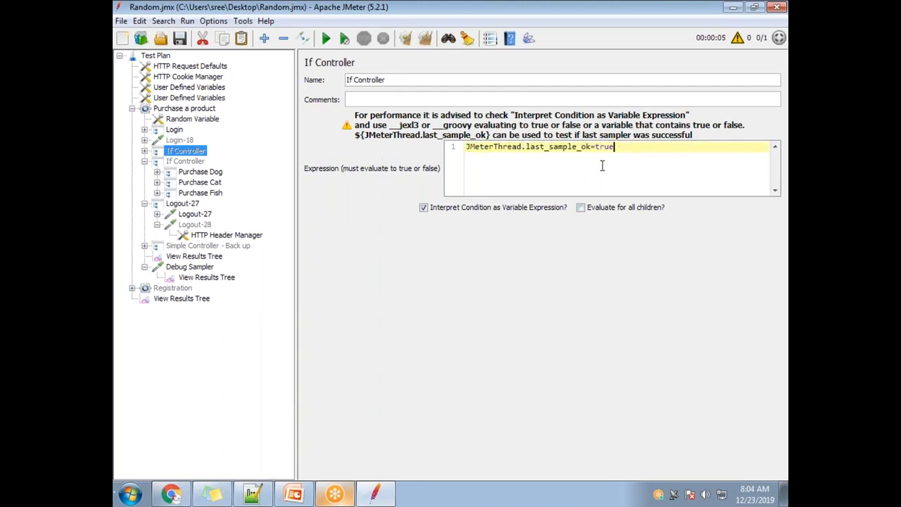
drag(623, 149, 600, 148)
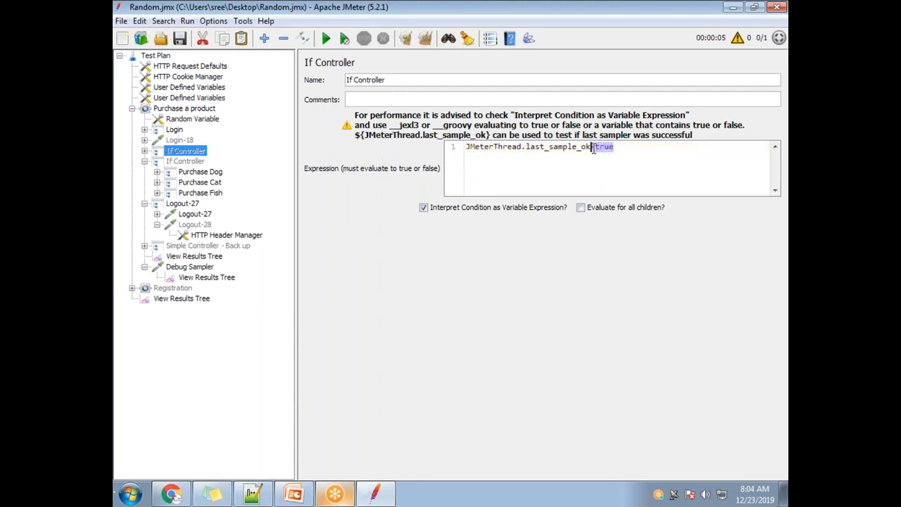
key(BackSpace)
drag(593, 148, 458, 144)
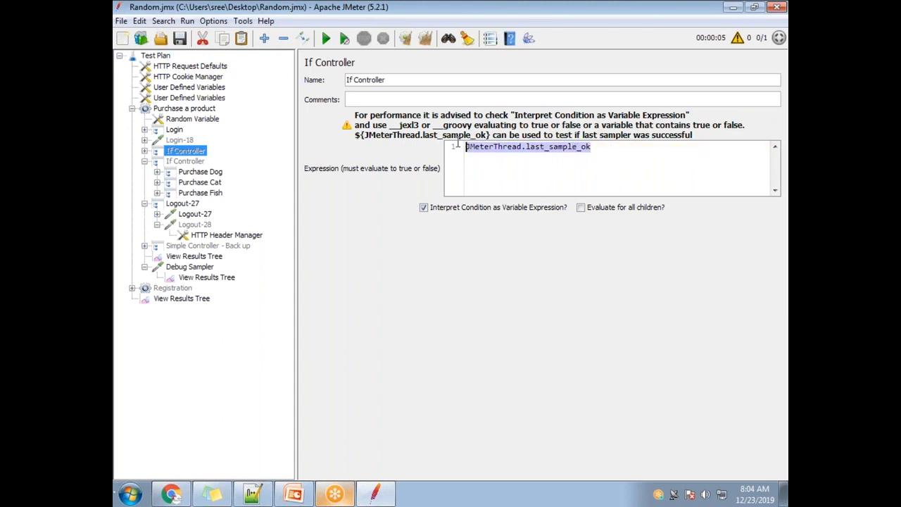
Step: Enable the If Controller directly below Login-18 and collapse the one holding the purchase controllers
right_click(178, 151)
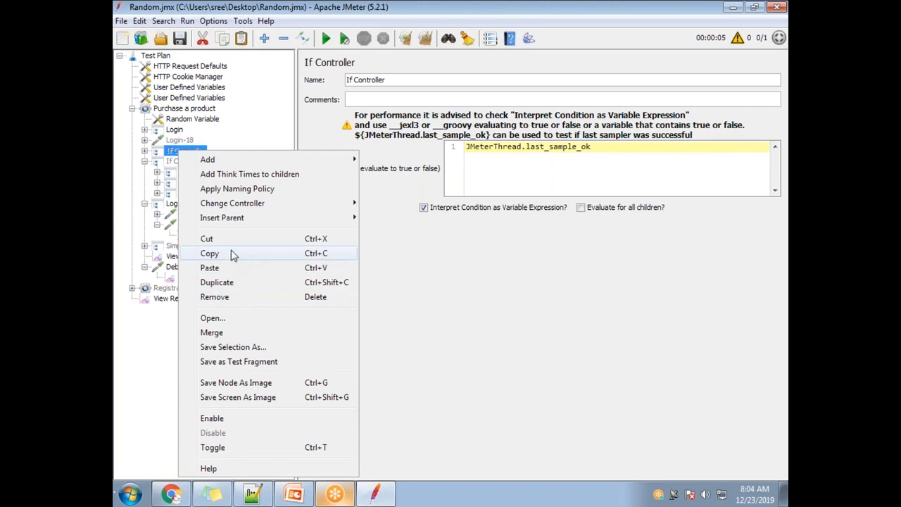
click(166, 163)
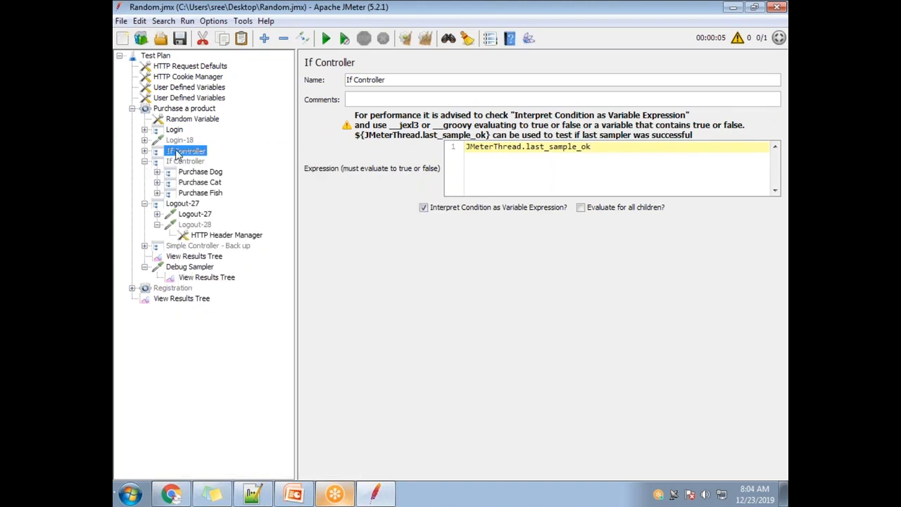
right_click(178, 153)
click(209, 417)
click(181, 140)
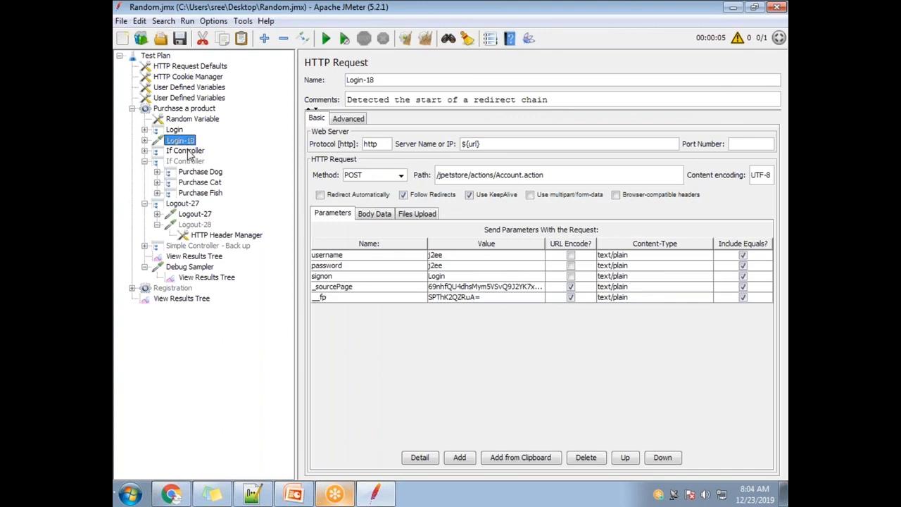
click(145, 161)
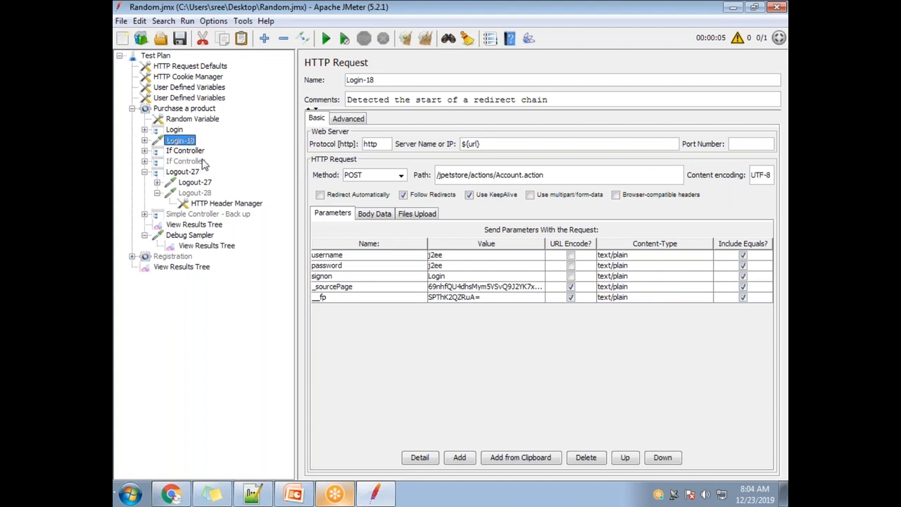
Step: Disable the If Controller holding JMeterThread.last_sample_ok and move it directly below Simple Controller - Back up
click(176, 161)
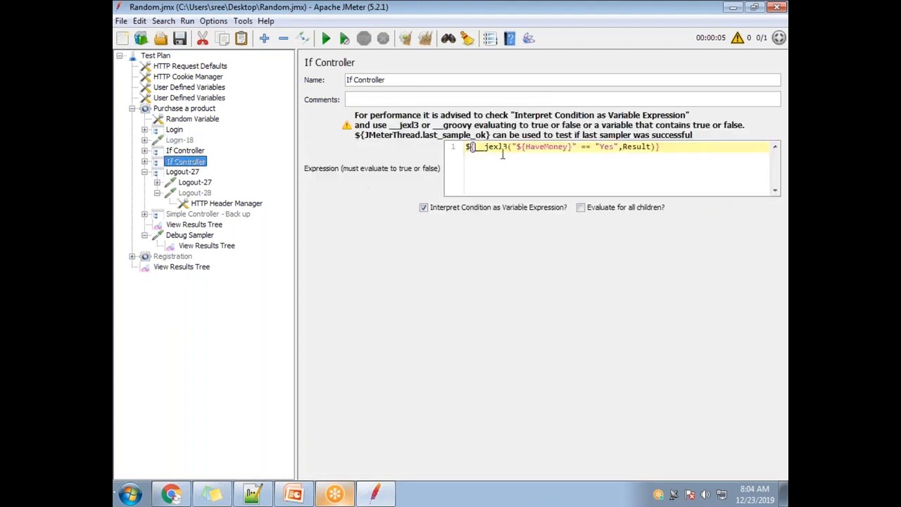
click(188, 151)
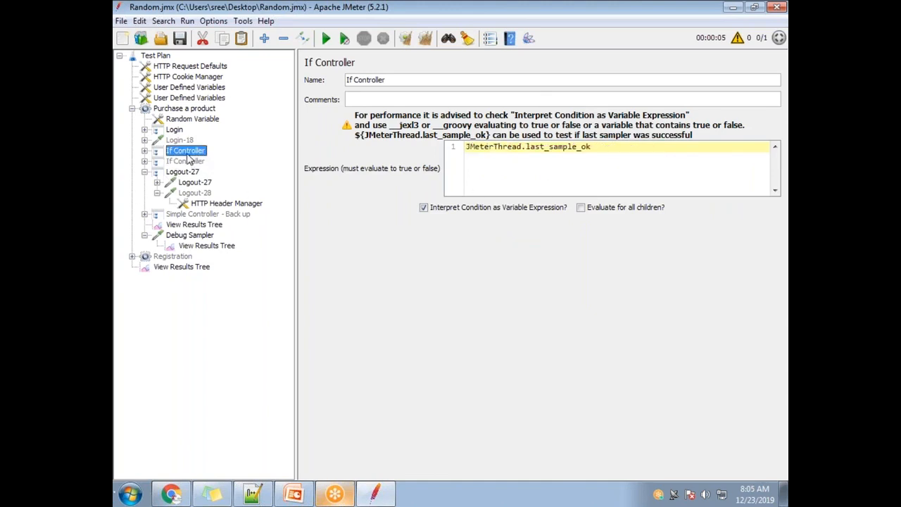
right_click(188, 155)
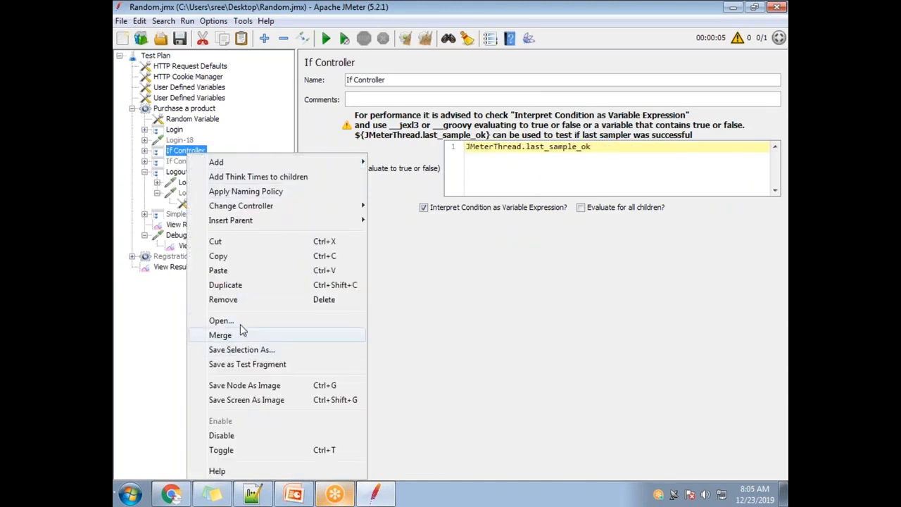
click(248, 435)
drag(180, 151, 197, 227)
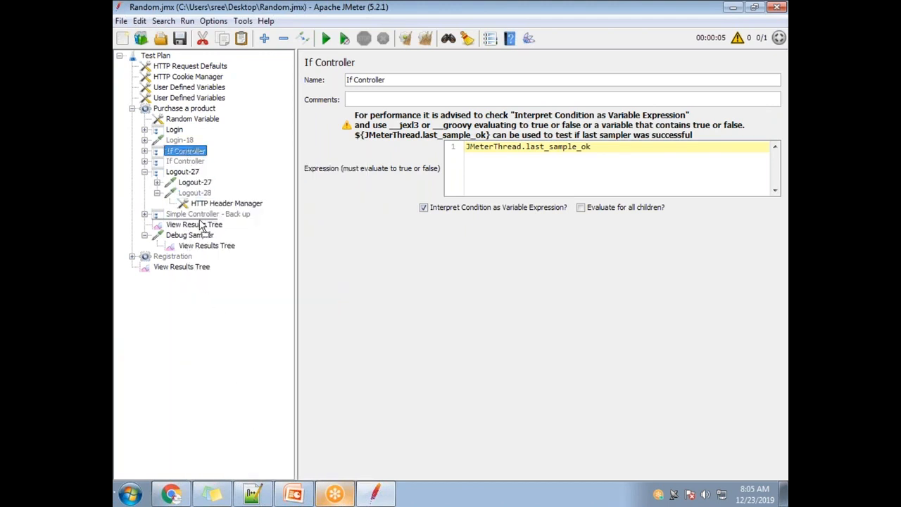
Step: Enable the If Controller holding the HaveMoney condition and expand it to show its purchase controllers
click(180, 142)
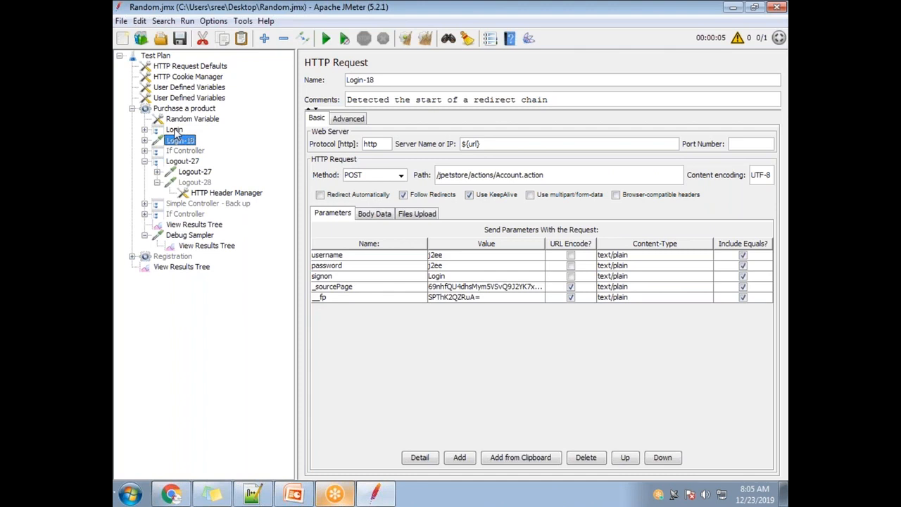
click(171, 153)
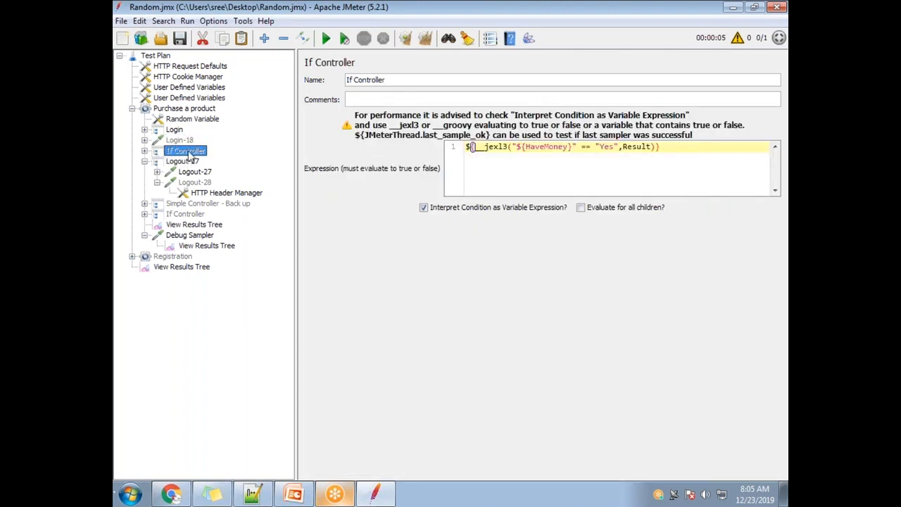
right_click(190, 158)
click(246, 414)
click(144, 152)
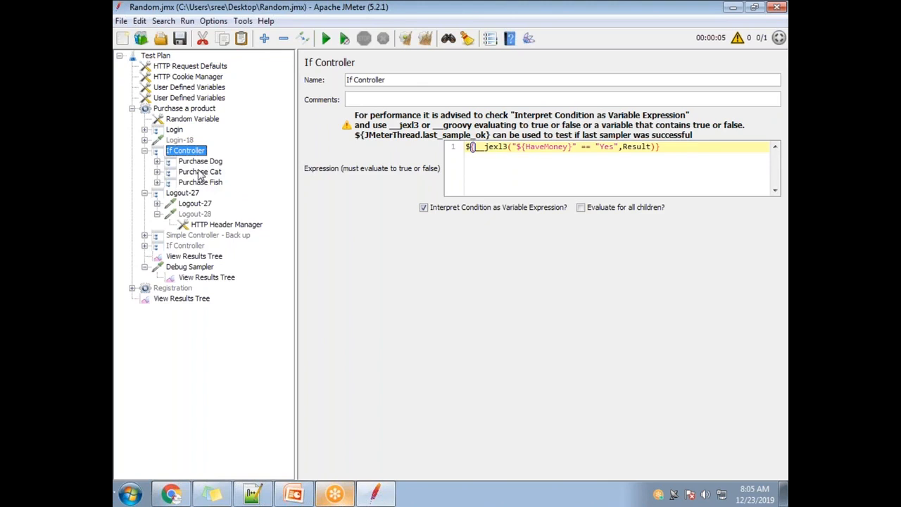
click(144, 130)
click(145, 130)
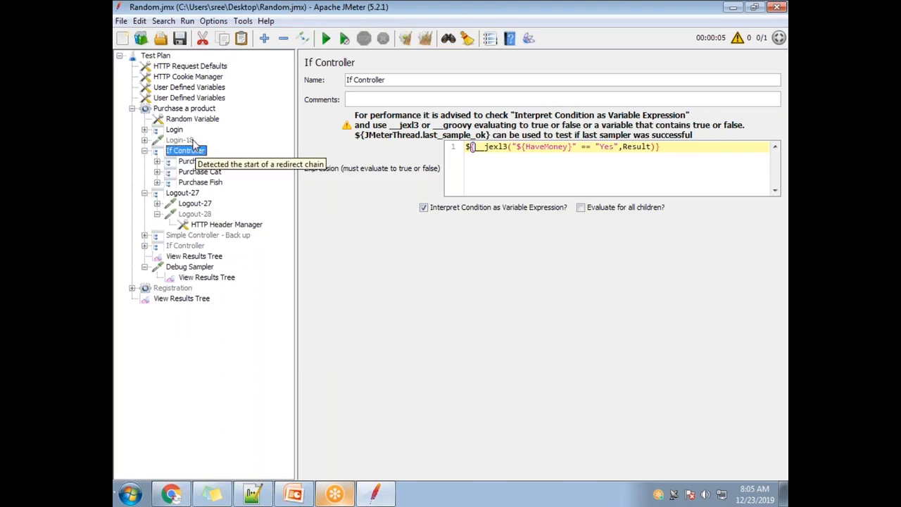
Step: Replace the HaveMoney condition in the enabled If Controller with JMeterThread.last_sample_ok
click(178, 141)
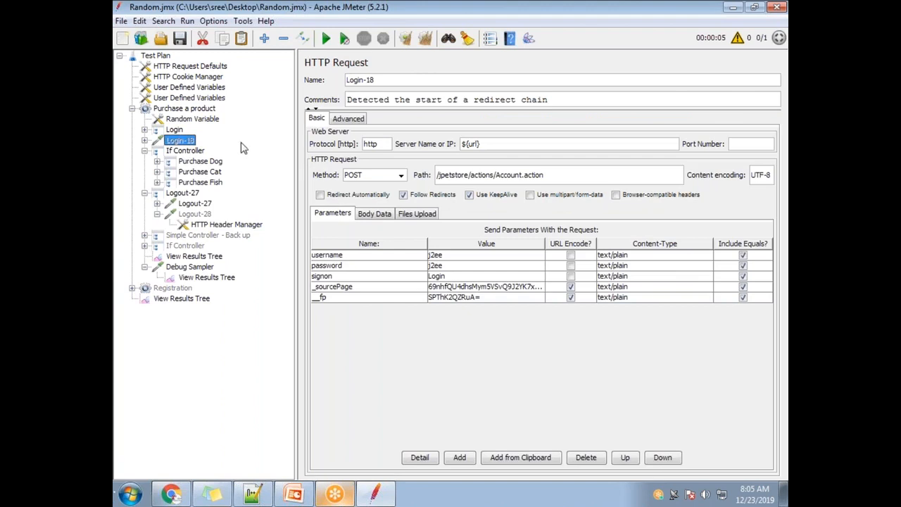
click(186, 152)
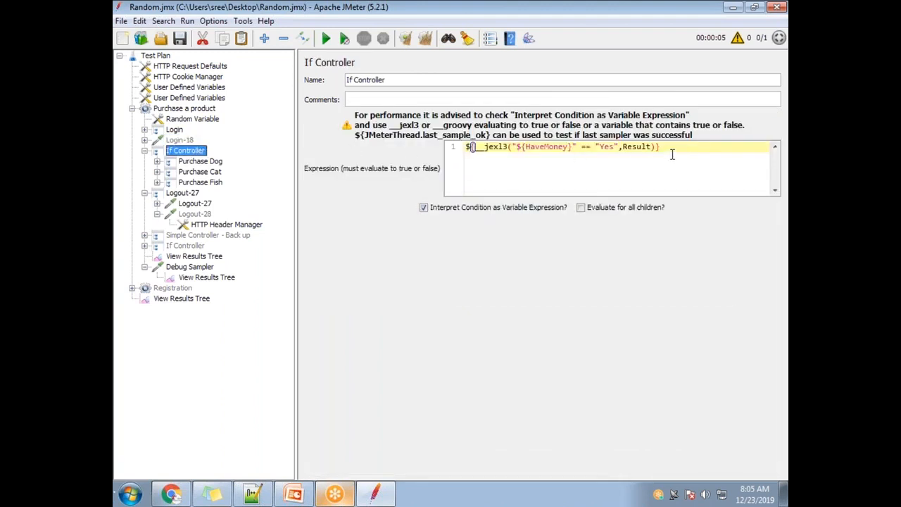
key(ctrl+a)
text(JMeterThread.last_sample_ok=true)
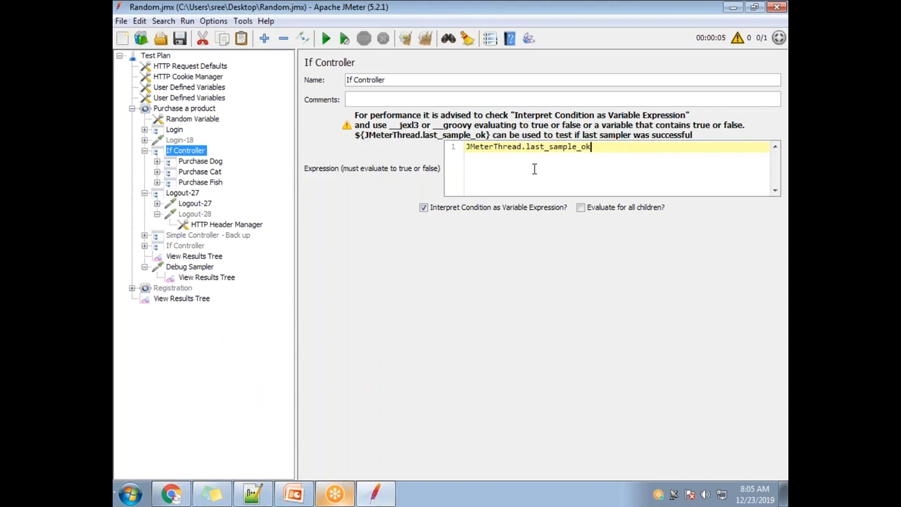
Step: Examine the JMeterThread.last_sample_ok condition alongside the settings of the Login-18 request that precedes the If Controller
drag(592, 152, 466, 147)
click(597, 149)
drag(604, 145, 466, 147)
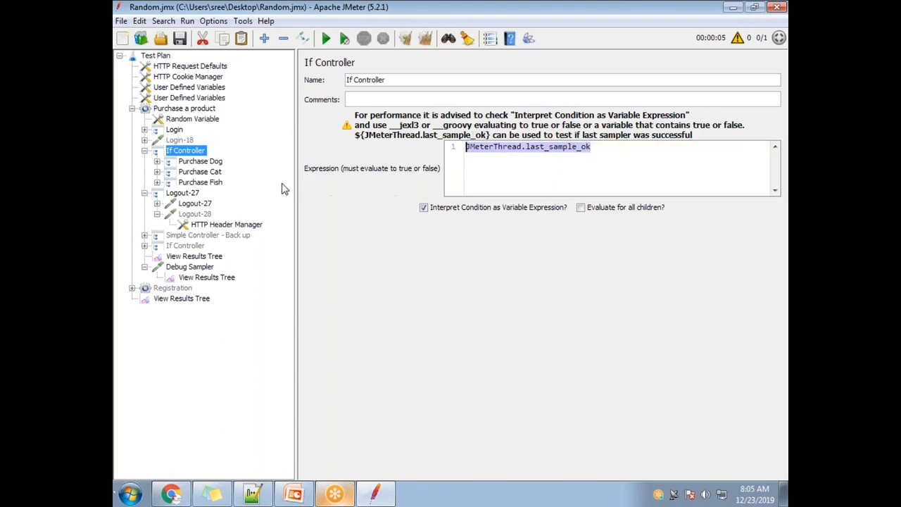
drag(600, 150, 459, 147)
click(175, 141)
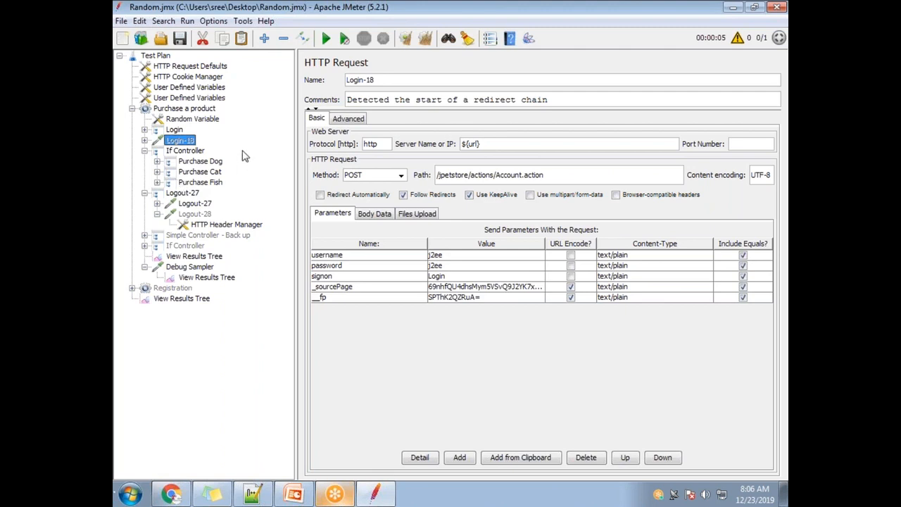
click(187, 151)
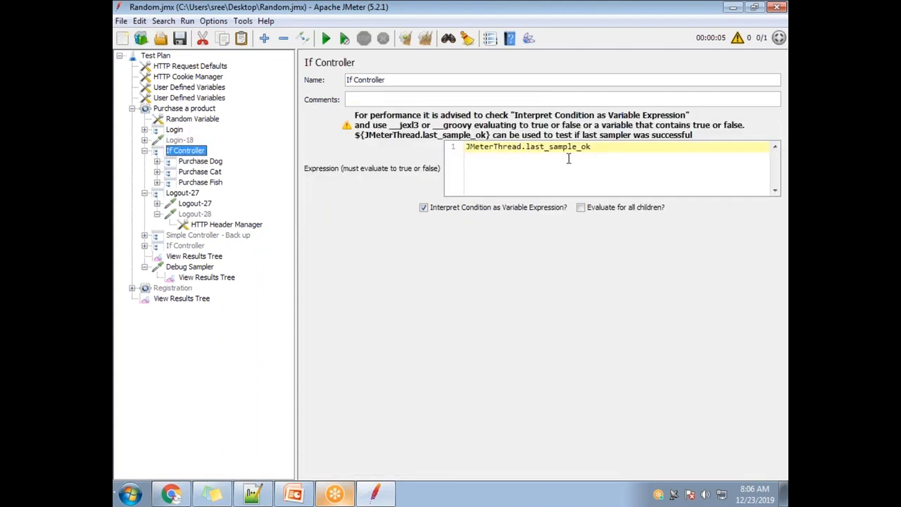
click(178, 140)
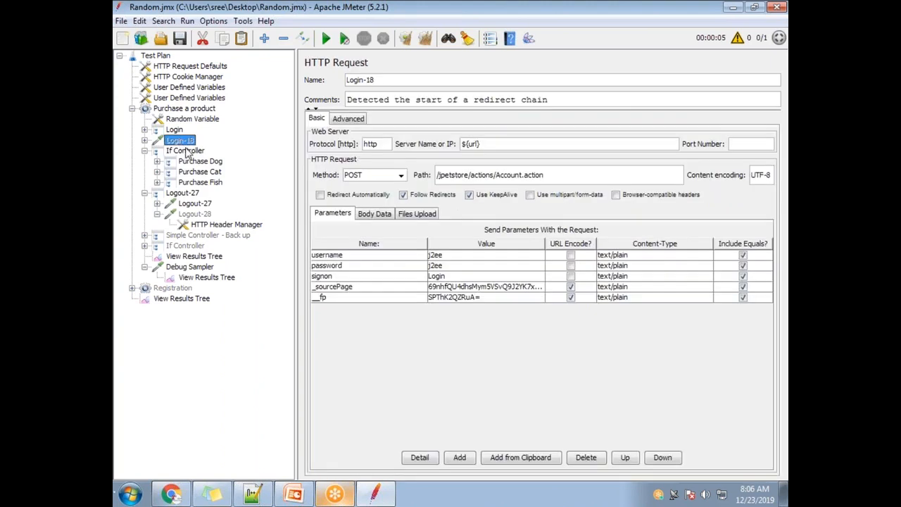
click(187, 151)
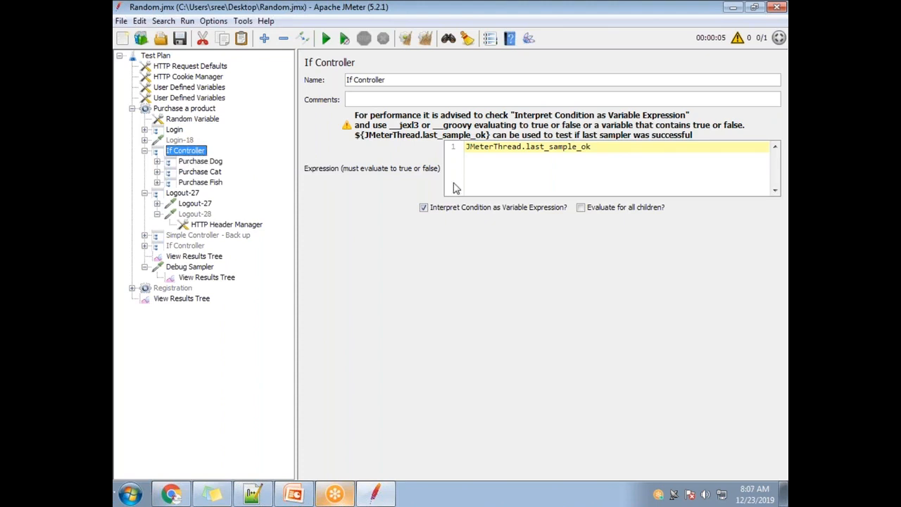
Step: Wrap the If Controller's condition as a variable reference, making the expression ${JMeterThread.last_sample_ok}
drag(613, 146, 419, 170)
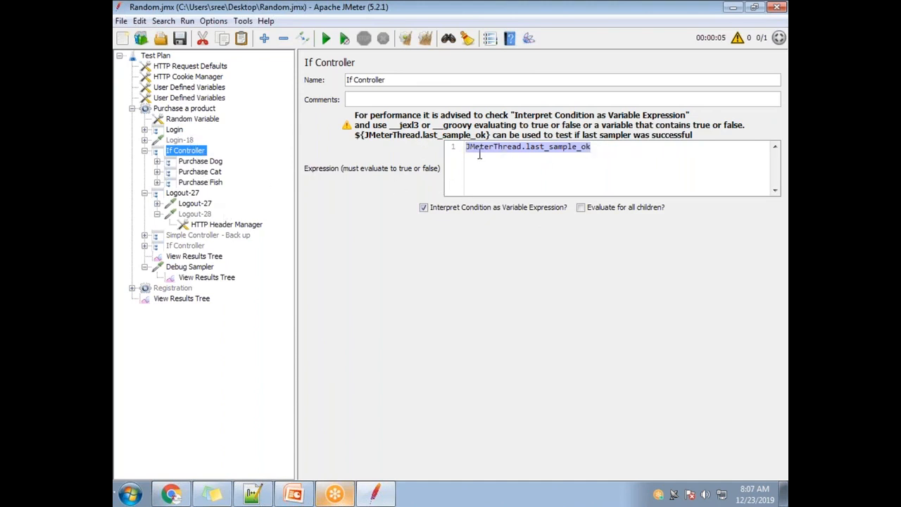
text({)
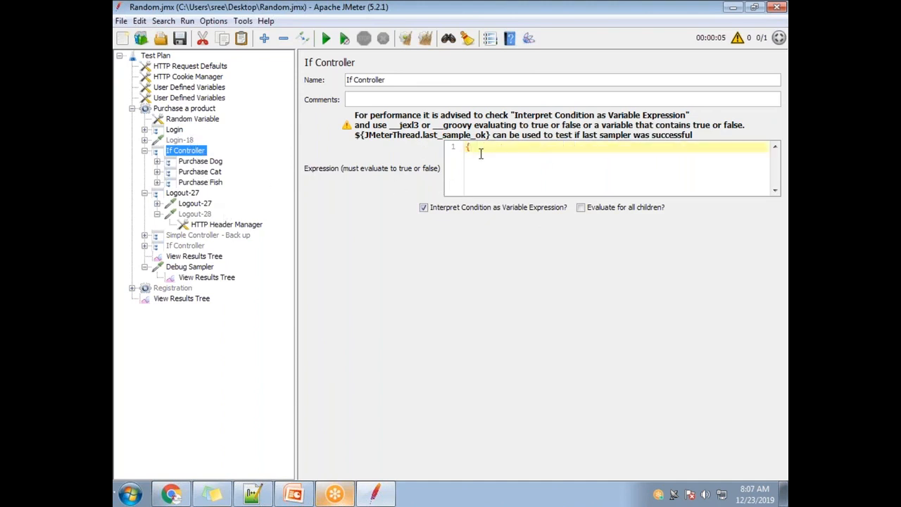
key(ctrl+z)
text({)
text($)
Step: Examine the parts of the ${JMeterThread.last_sample_ok} expression and how it relates to the preceding Login-18 request
drag(609, 149, 456, 146)
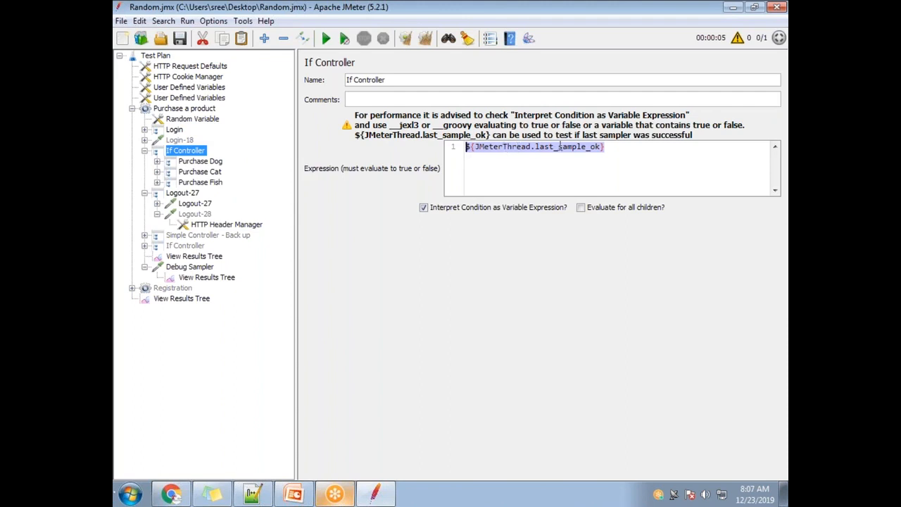
drag(594, 150, 476, 145)
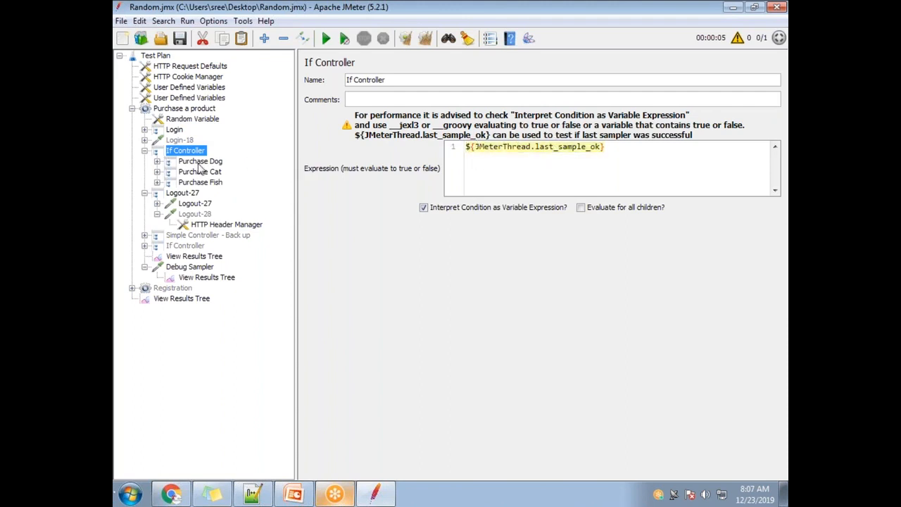
drag(648, 152, 581, 141)
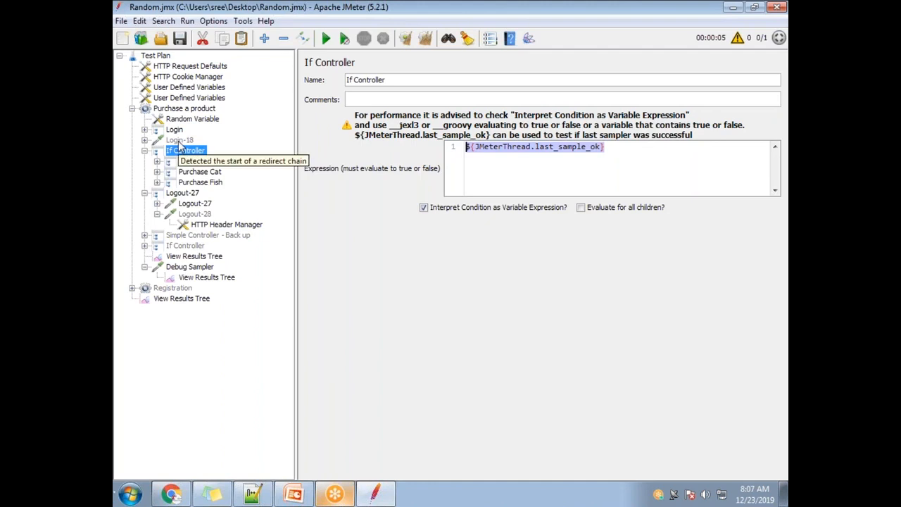
click(502, 154)
double_click(506, 149)
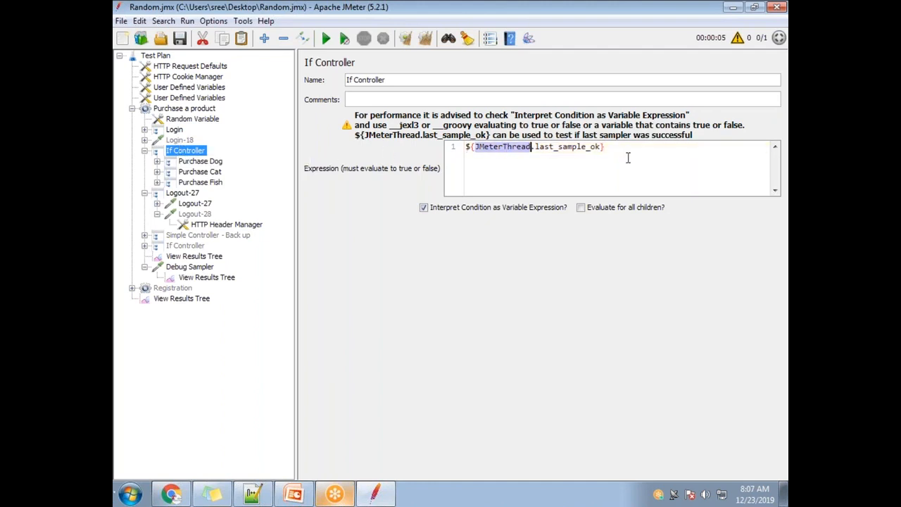
drag(608, 146, 478, 147)
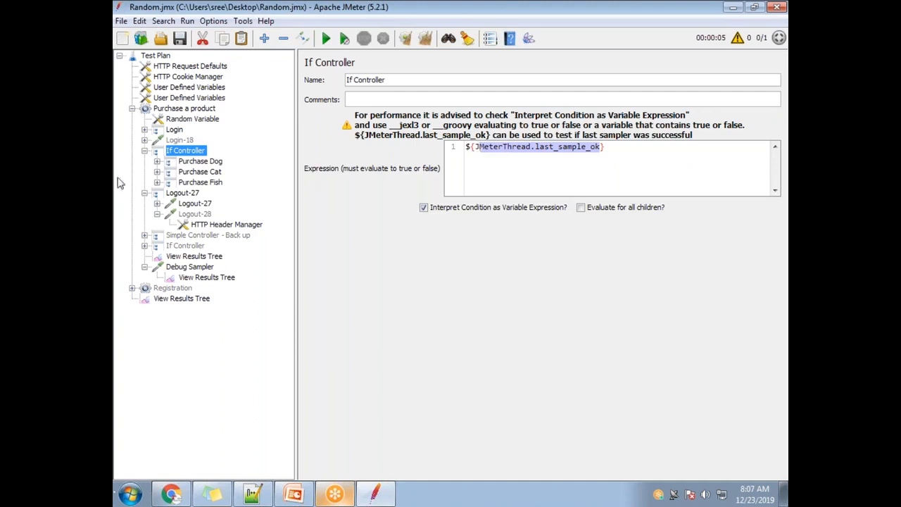
click(606, 148)
drag(605, 148, 391, 143)
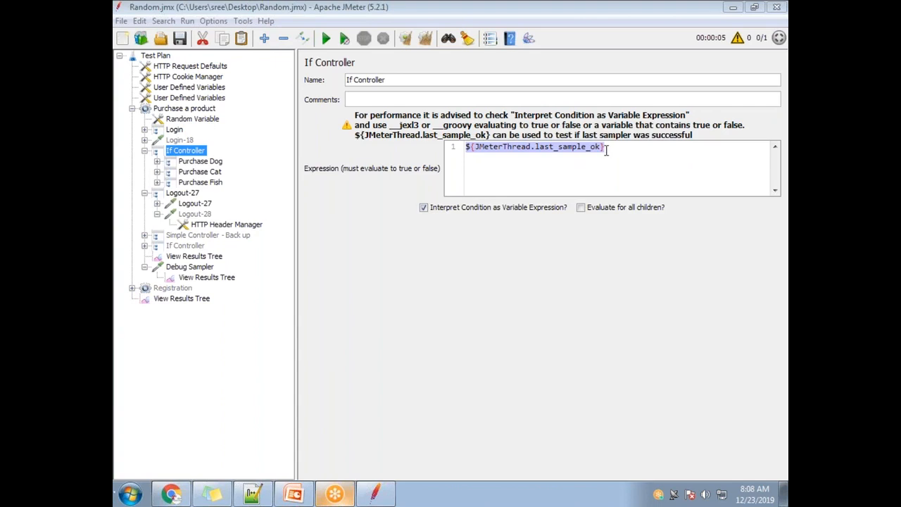
mouse_move(604, 149)
mouse_down()
mouse_move(483, 147)
mouse_move(611, 146)
mouse_up()
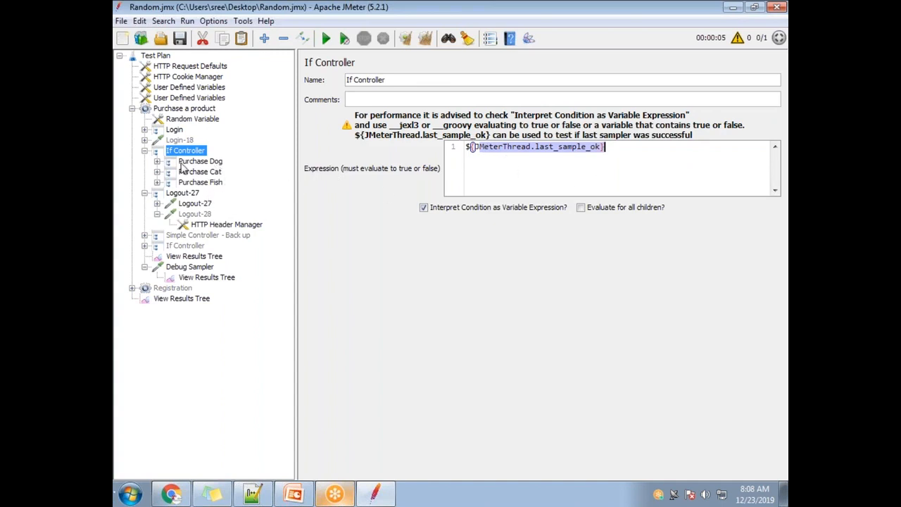
click(184, 141)
click(189, 152)
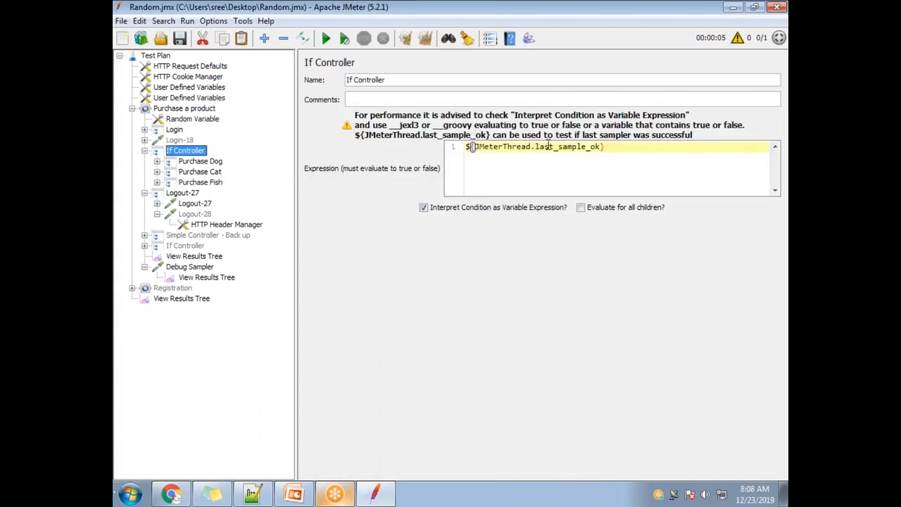
double_click(559, 147)
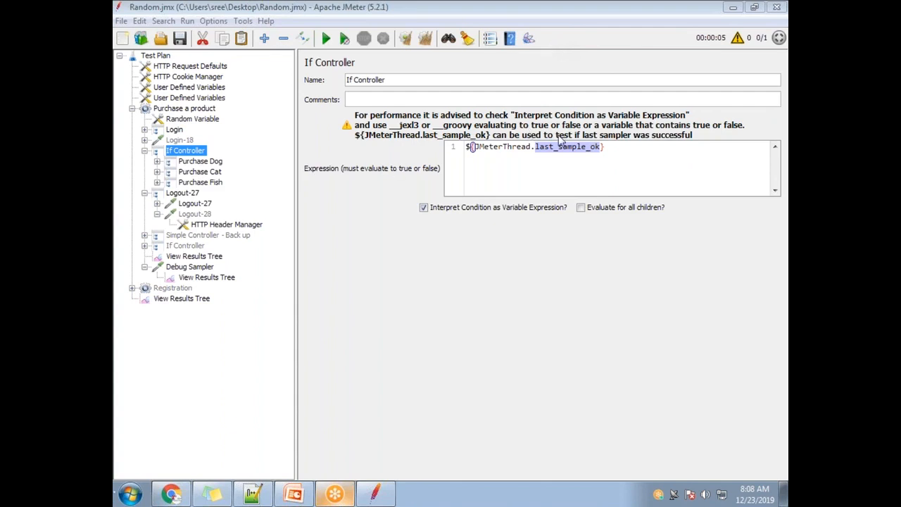
click(616, 148)
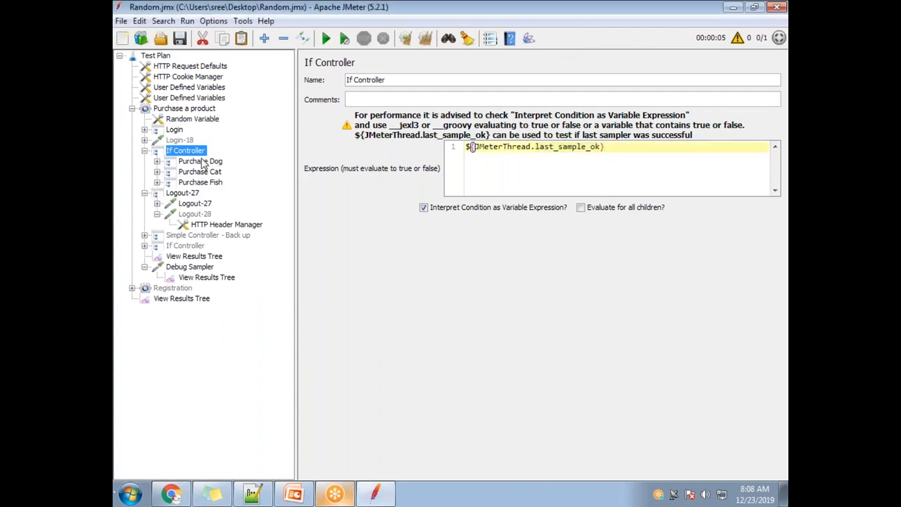
Step: Run the test plan while viewing the Purchase a product thread group's results tree
click(208, 258)
click(325, 38)
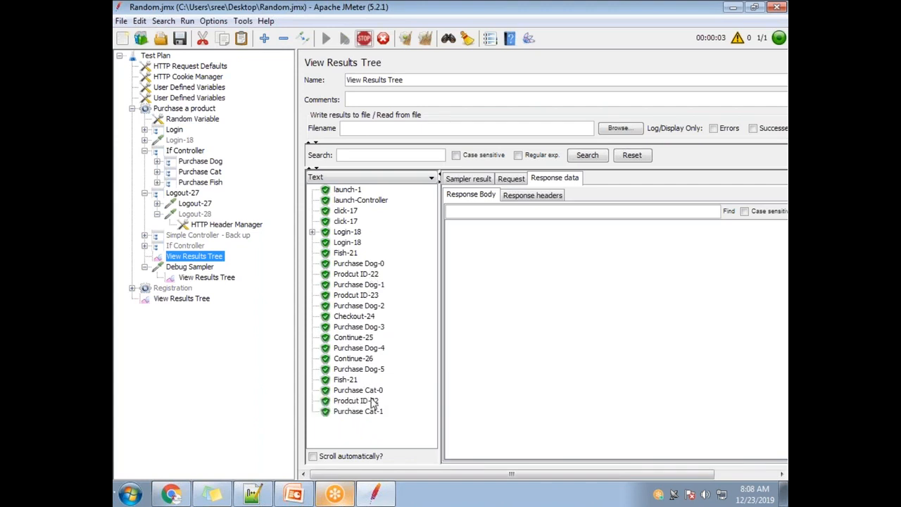
Step: Examine the disabled Login-18 request and the If Controller's ${JMeterThread.last_sample_ok} expression, and compare them with the results of the run
click(191, 194)
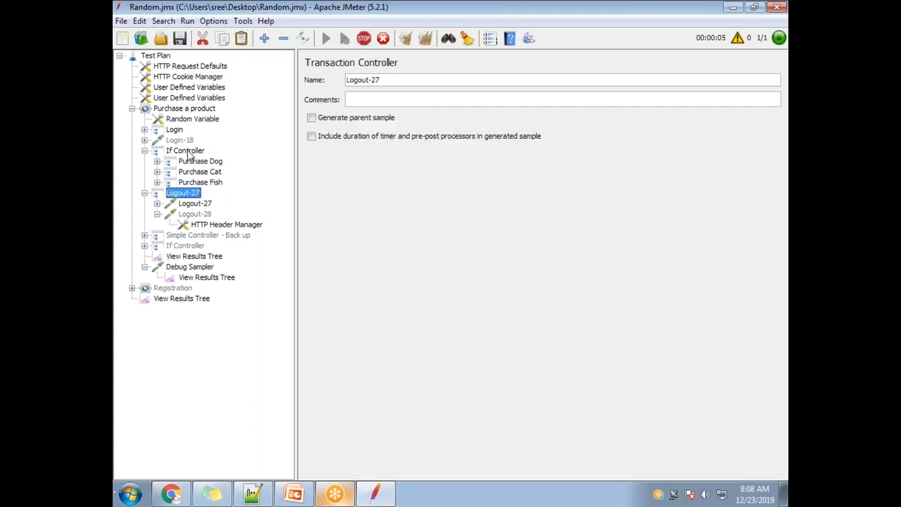
click(181, 141)
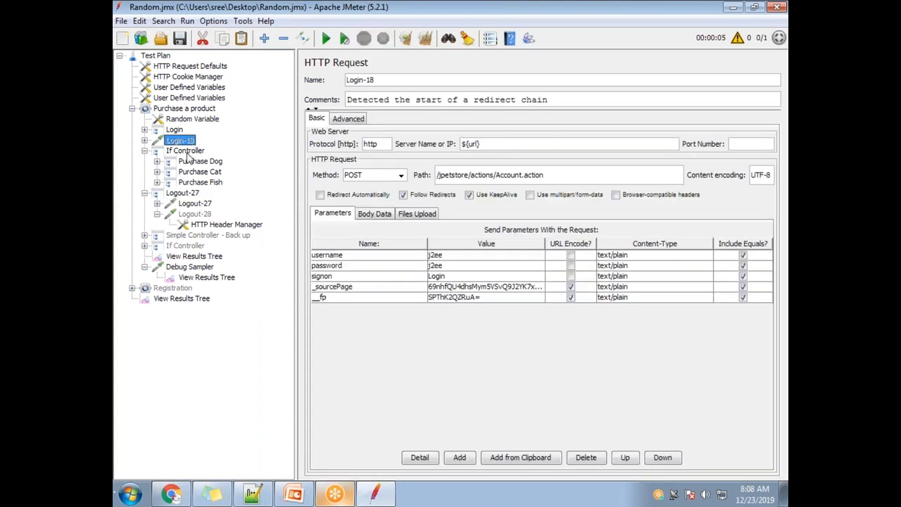
click(188, 154)
drag(603, 147, 476, 147)
click(571, 163)
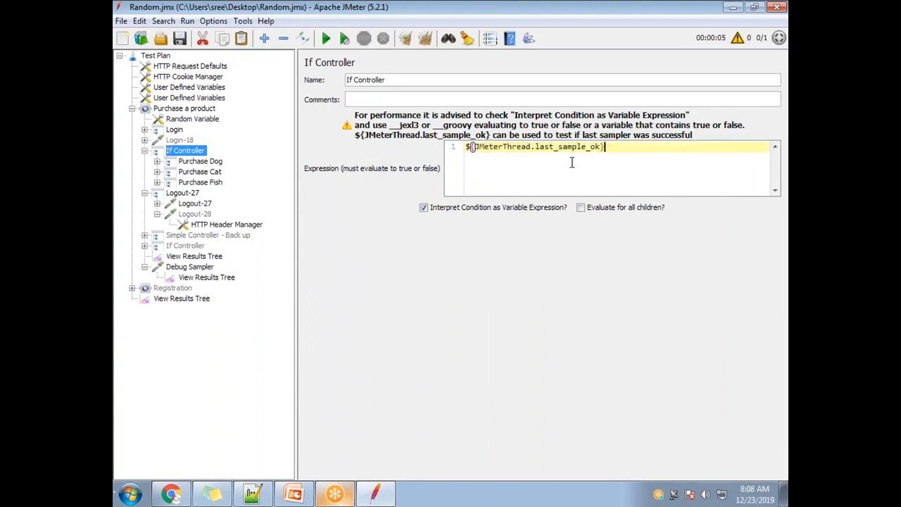
drag(600, 147, 475, 146)
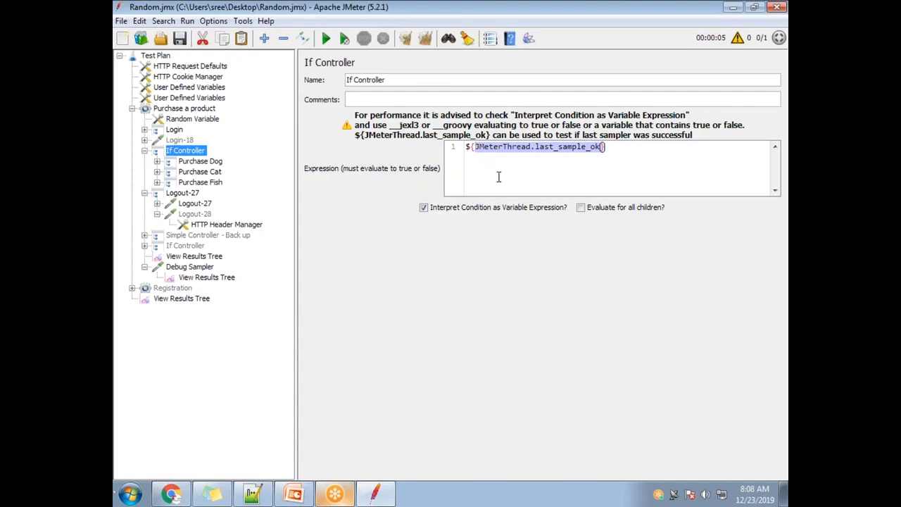
drag(577, 155, 490, 147)
drag(611, 147, 458, 149)
click(202, 259)
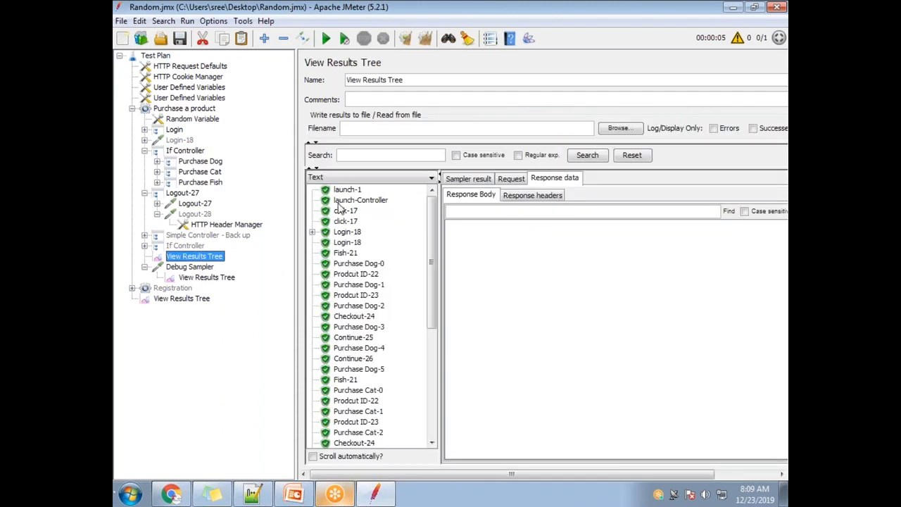
Step: In the disabled Login-18 request before the If Controller, enter a wrong password parameter value and change the server name to ${url}DGSH
click(176, 141)
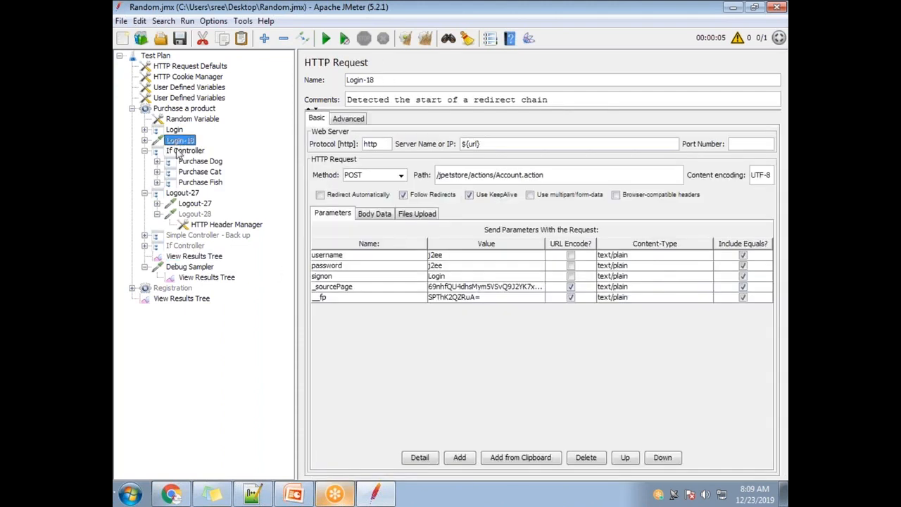
double_click(461, 255)
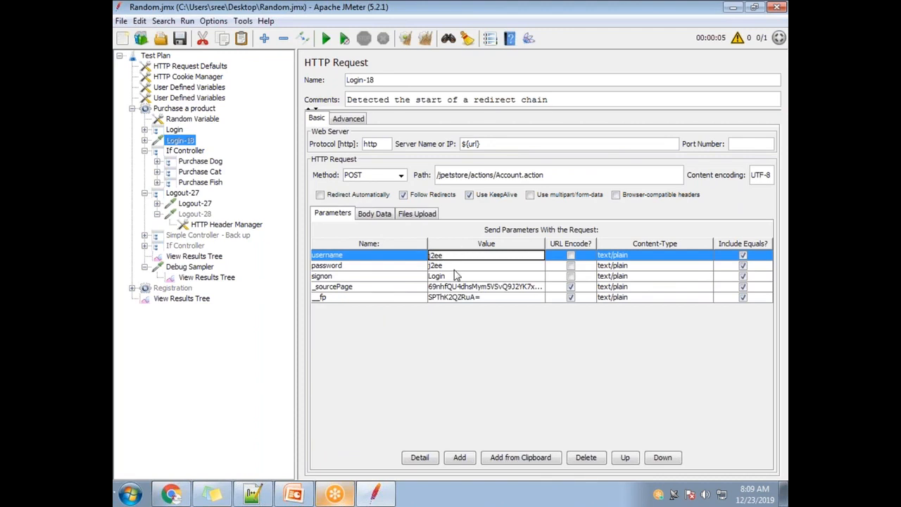
click(441, 266)
double_click(441, 265)
text(FIHBSDHBAHSD)
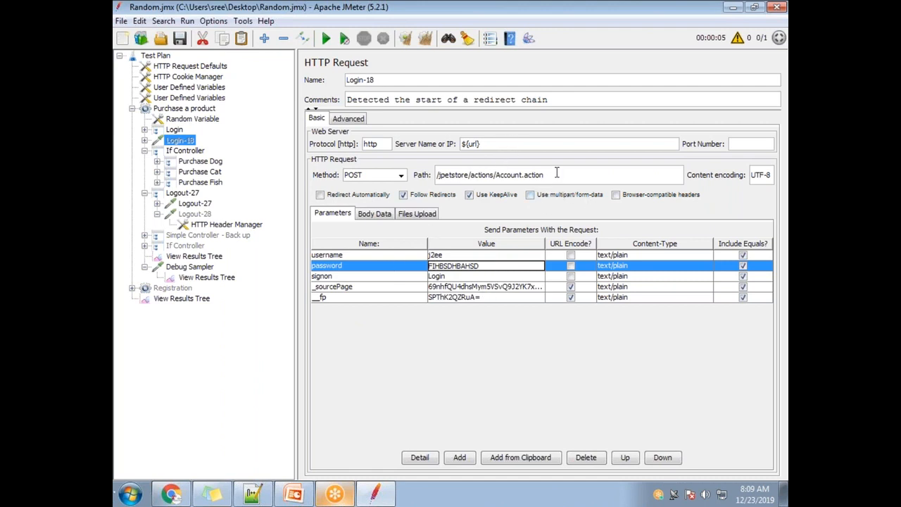
click(503, 144)
text(DGSH)
Step: Clear the old results, rerun the test and check the sampler result of the Login-18 transaction
click(191, 152)
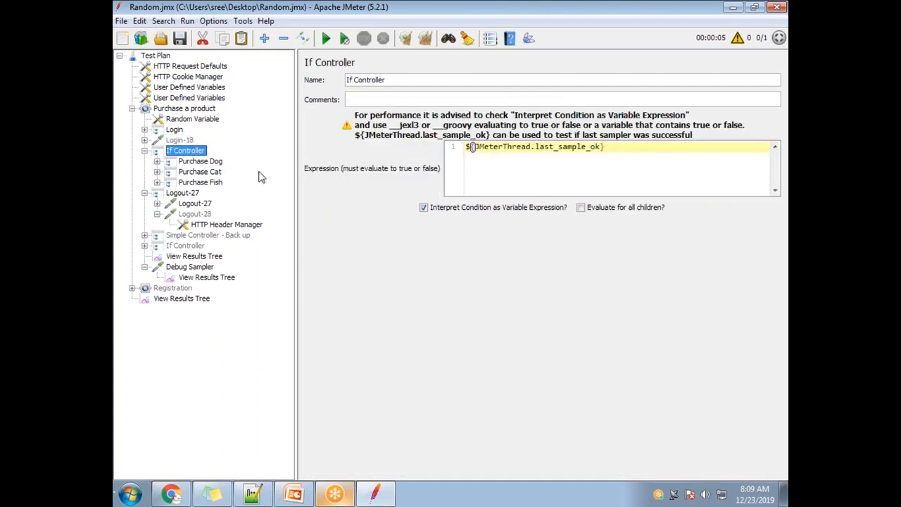
click(209, 257)
click(425, 38)
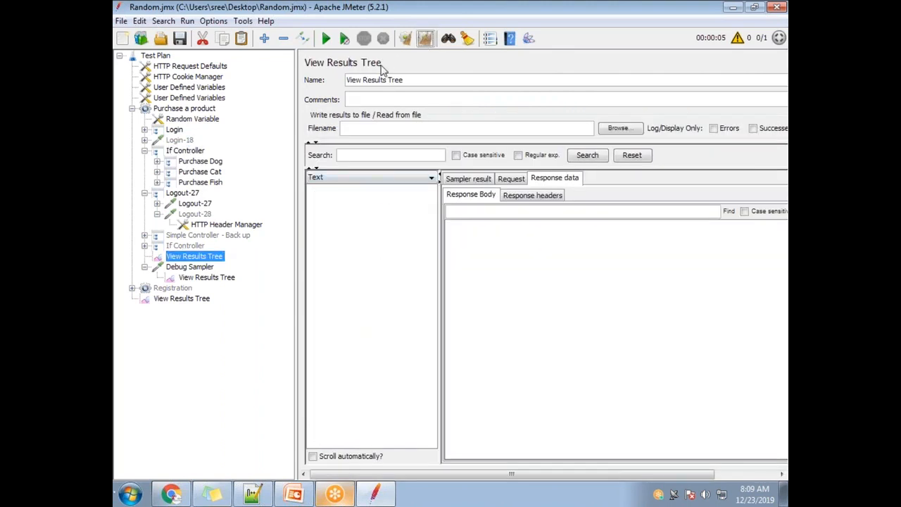
click(326, 38)
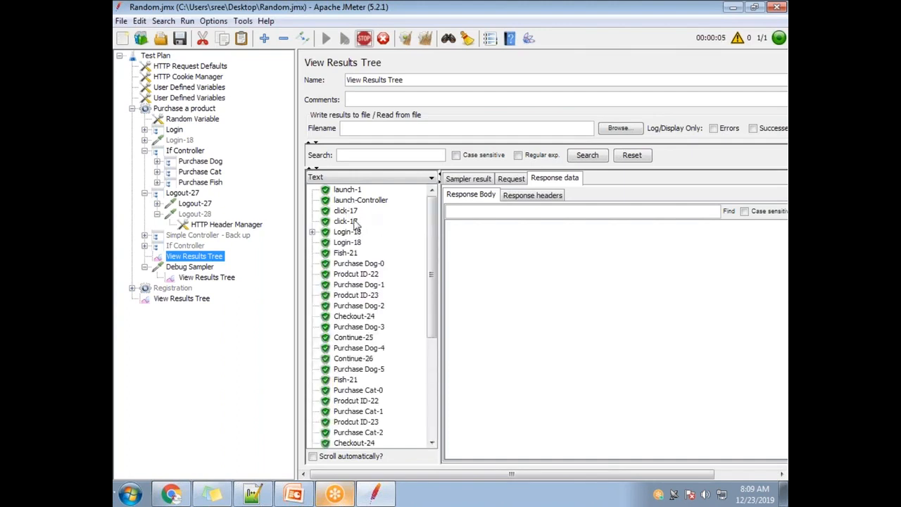
click(346, 244)
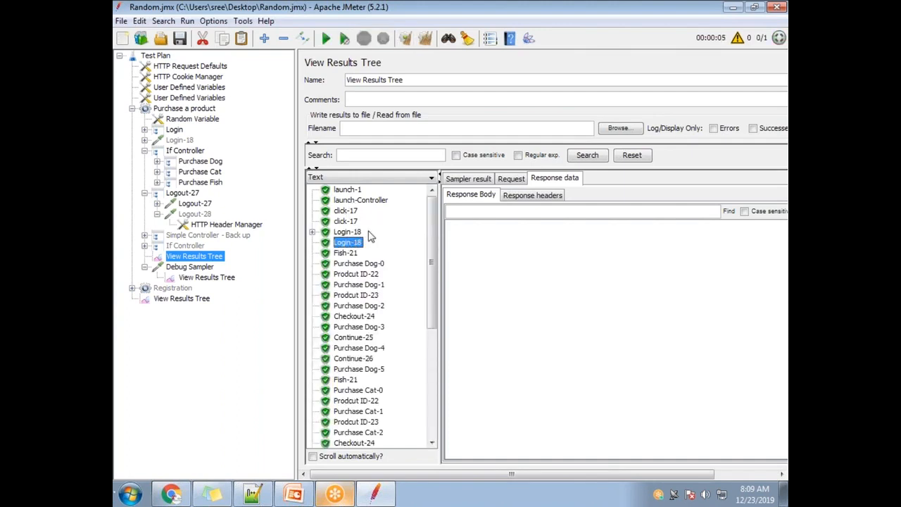
click(472, 181)
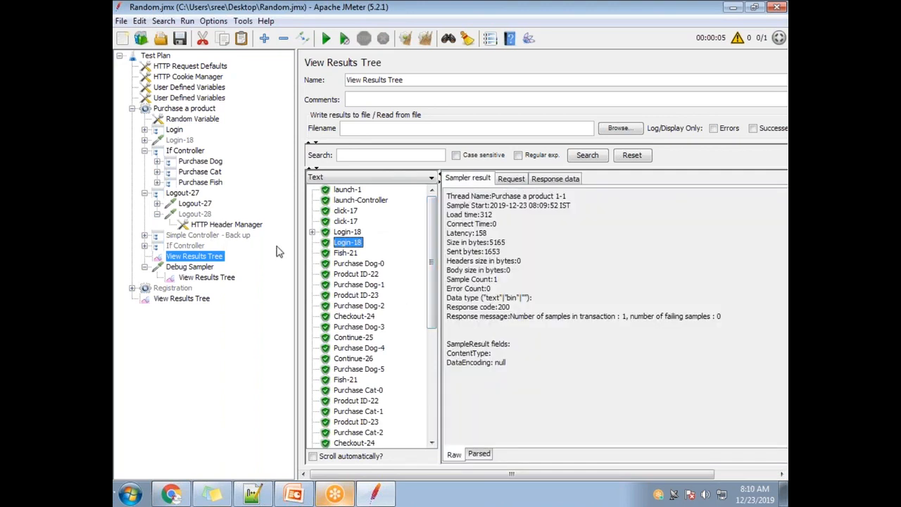
Step: Break the enabled Login-18 request inside the Login controller by changing its server name to ${url}XNFGFG
click(144, 129)
click(157, 161)
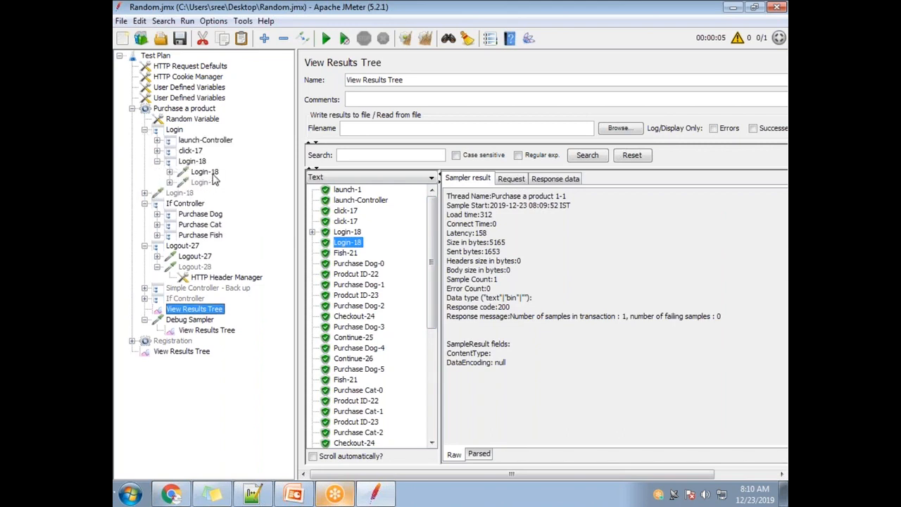
click(209, 173)
click(493, 143)
text(XNFGFG)
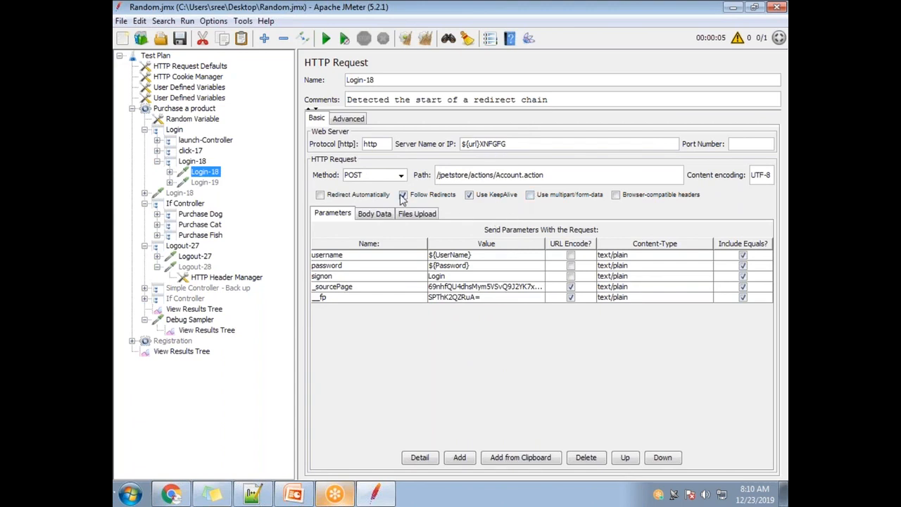
Step: Clear the results tree and run the test with the broken Login-18 request
click(194, 309)
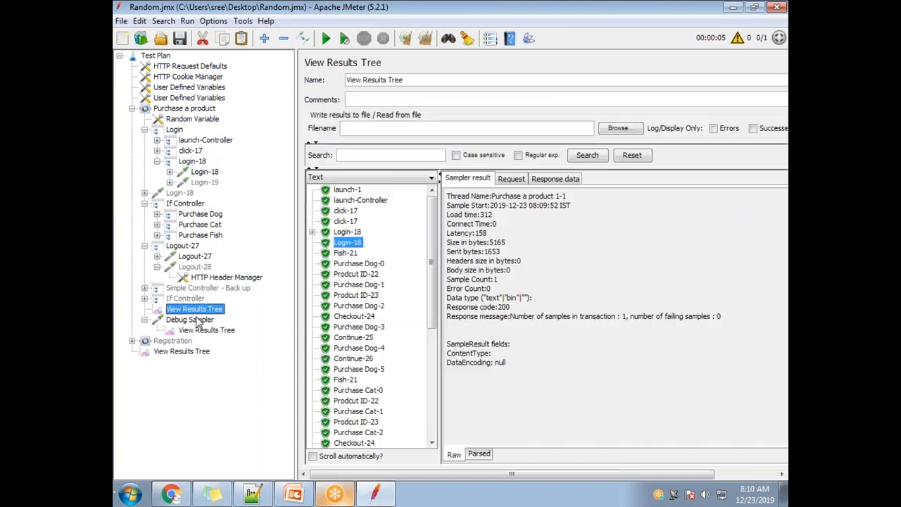
click(425, 38)
click(326, 39)
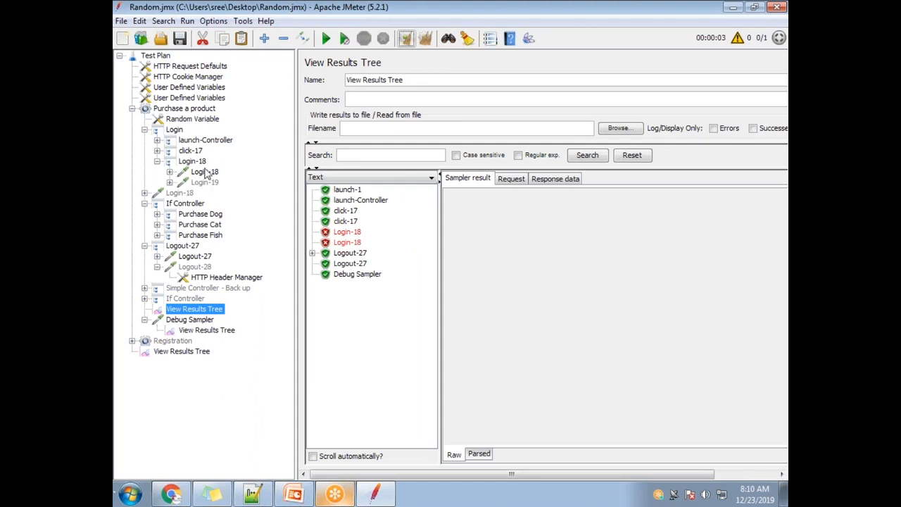
Step: Delete the disabled Login-18 request that sits directly above the If Controller
click(177, 192)
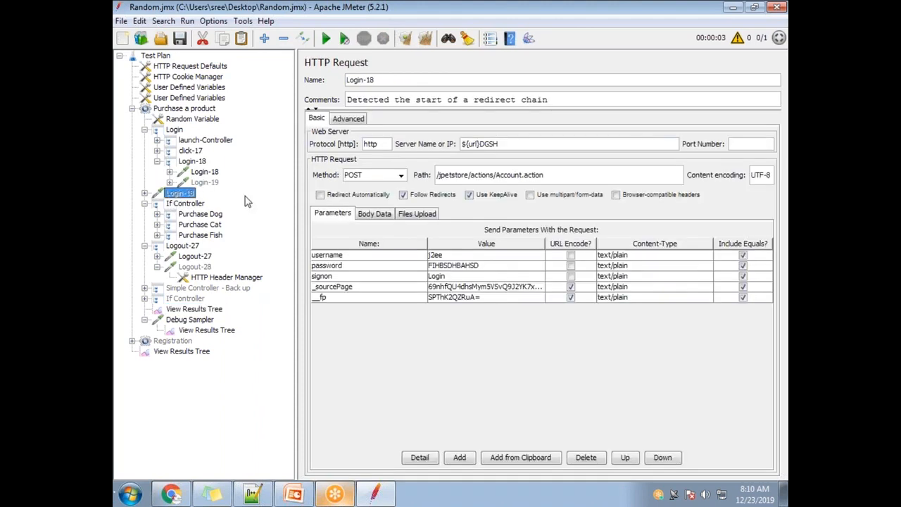
key(Delete)
key(Return)
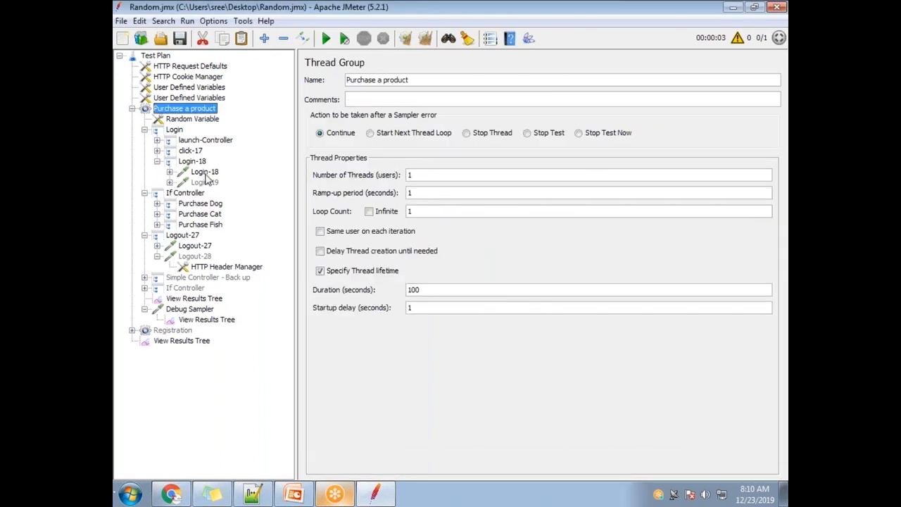
Step: Review the broken Login-18 request, the If Controller's last_sample_ok condition and the samples listed for the latest run
click(205, 174)
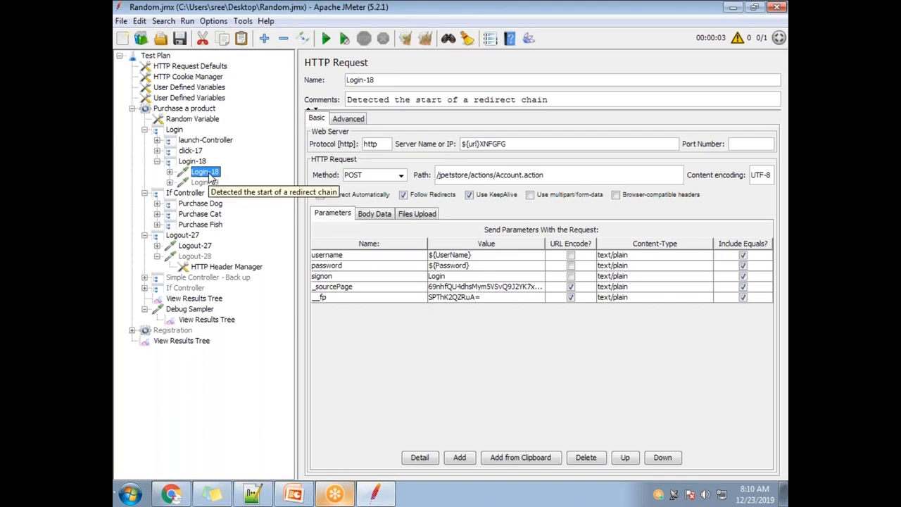
click(196, 197)
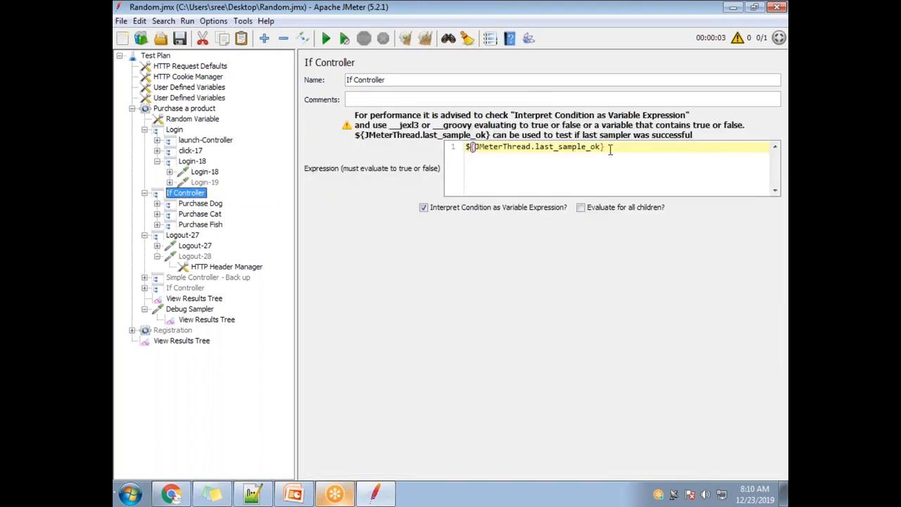
drag(599, 146, 511, 146)
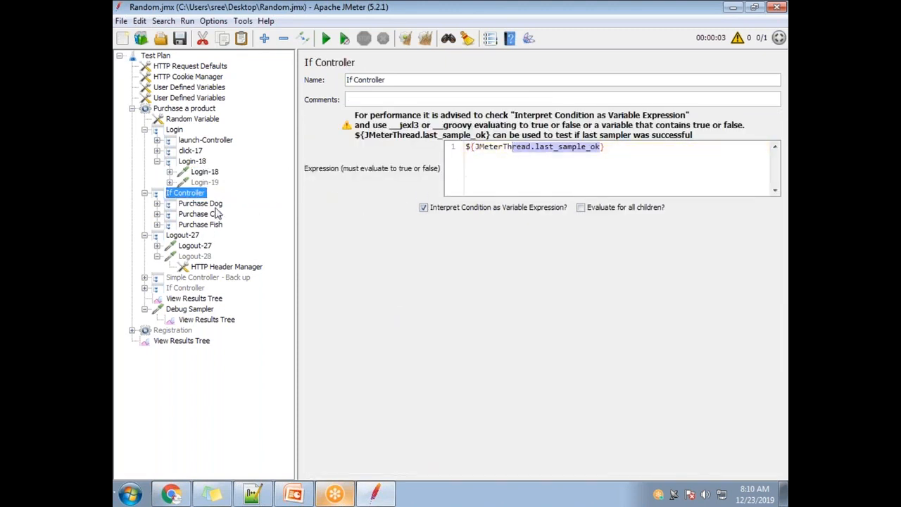
click(199, 299)
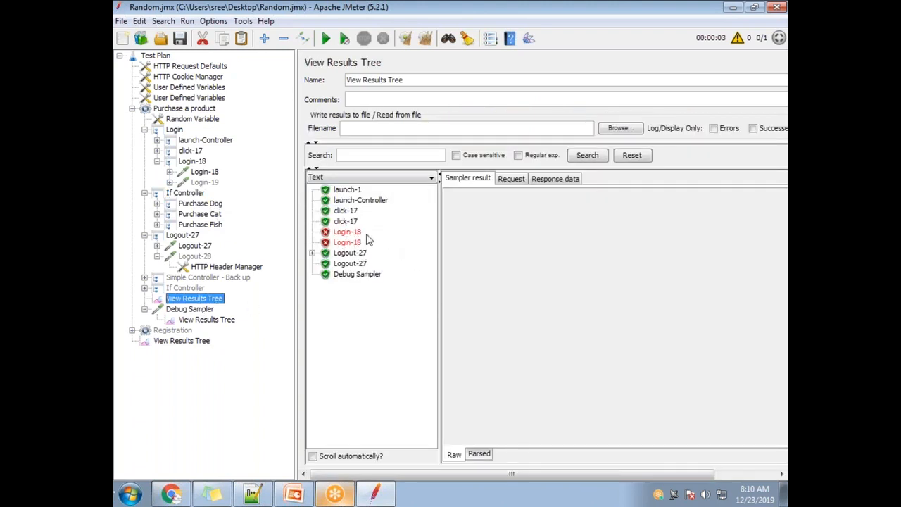
click(188, 194)
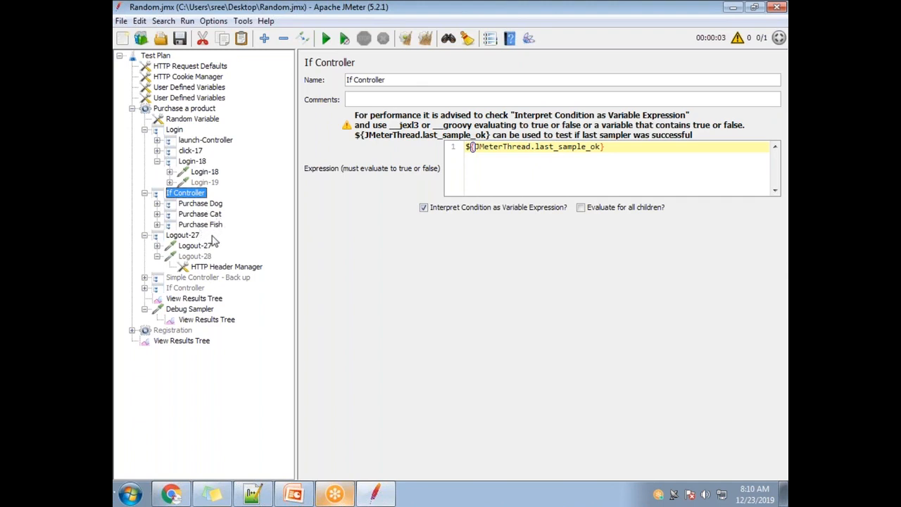
Step: Add a second line, log.info(${JMeterThread.last_sample_ok}), to the If Controller's expression
click(620, 170)
key(Return)
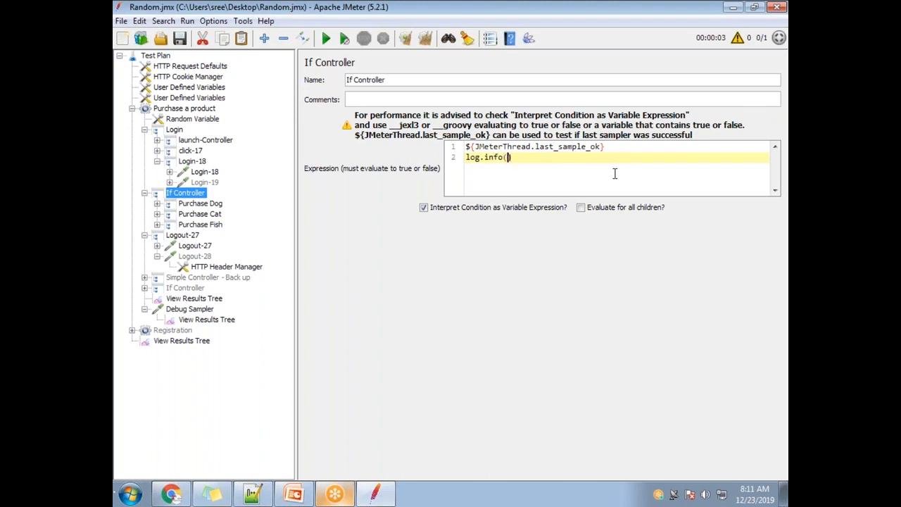
drag(605, 147, 467, 148)
key(ctrl+c)
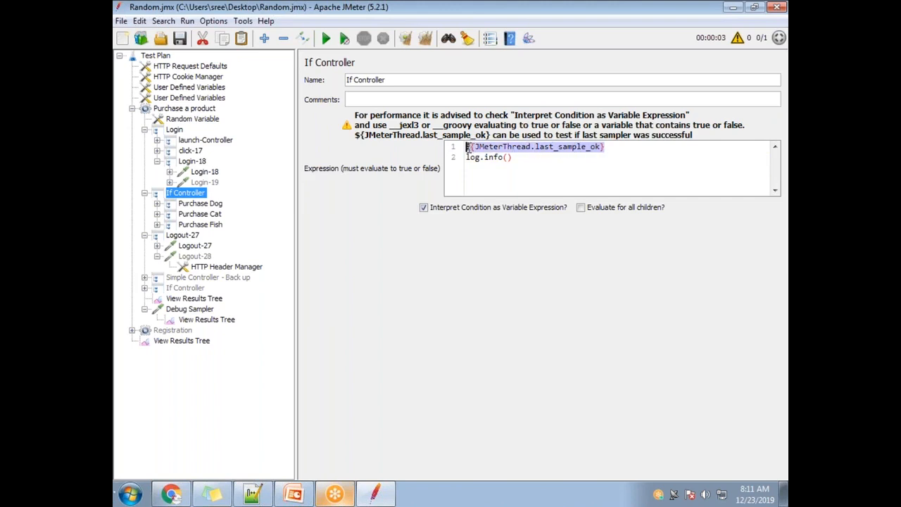
click(508, 157)
key(ctrl+v)
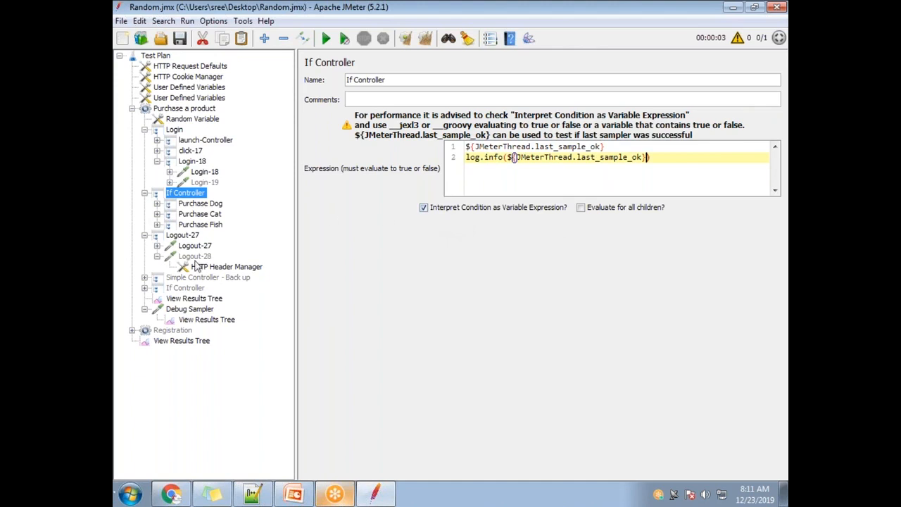
Step: Clear all listener results and rerun the test with the log.info line in the If Controller
click(204, 320)
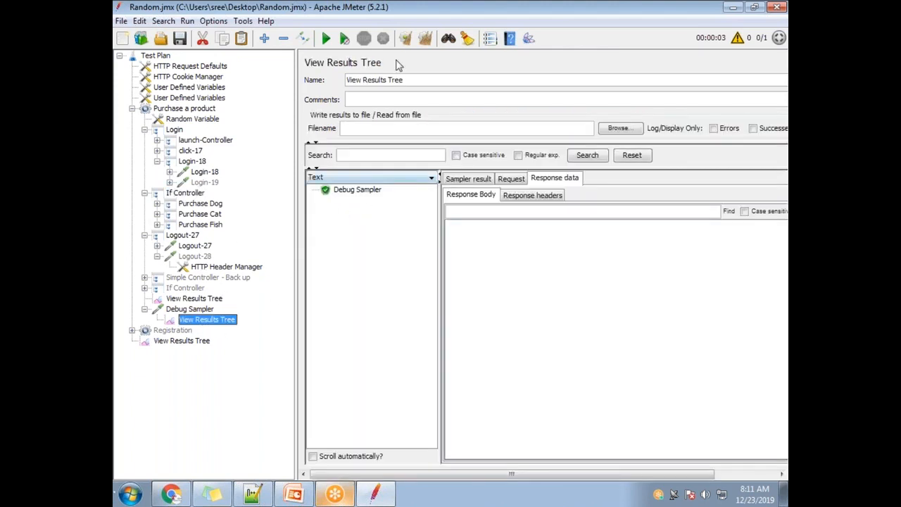
click(425, 38)
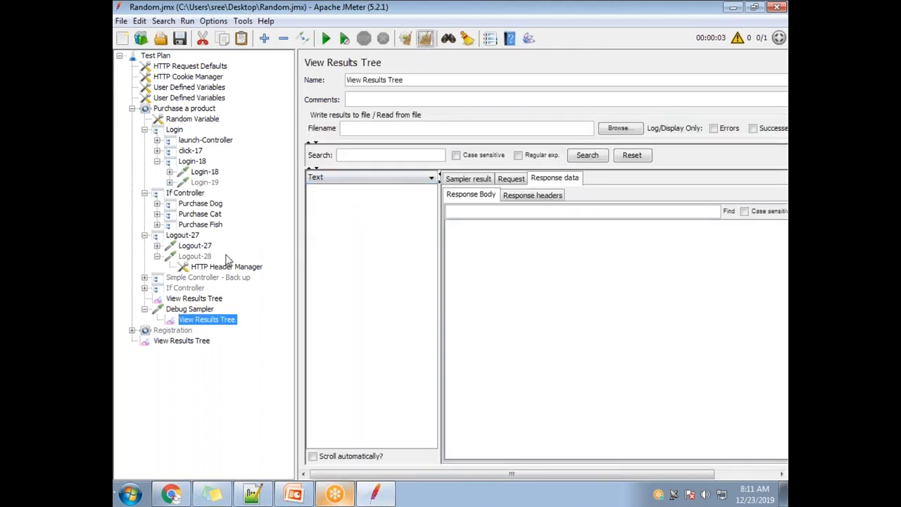
click(193, 298)
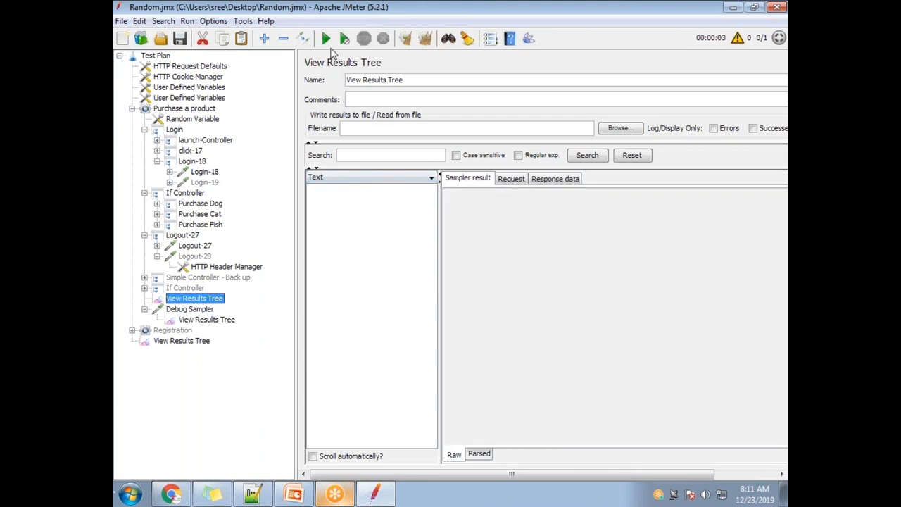
click(326, 38)
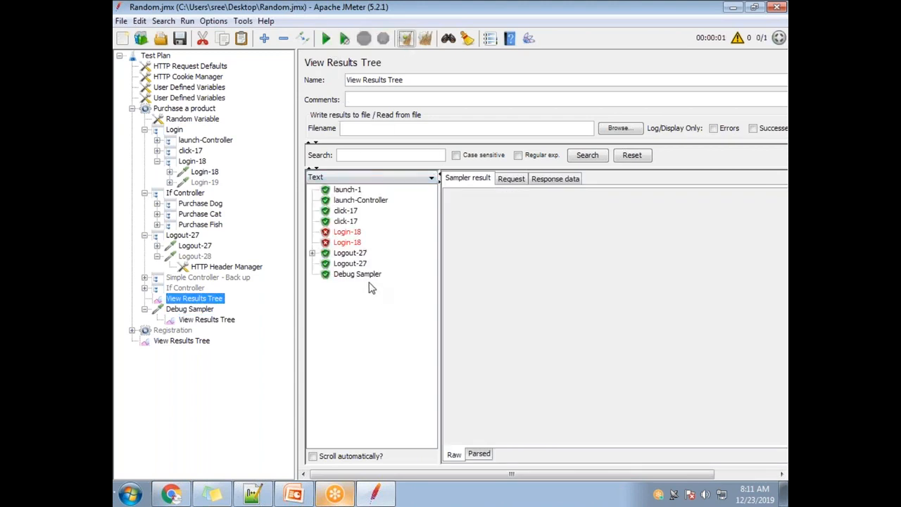
Step: Examine the log output of the latest run for the logged last_sample_ok value
drag(278, 14, 243, 67)
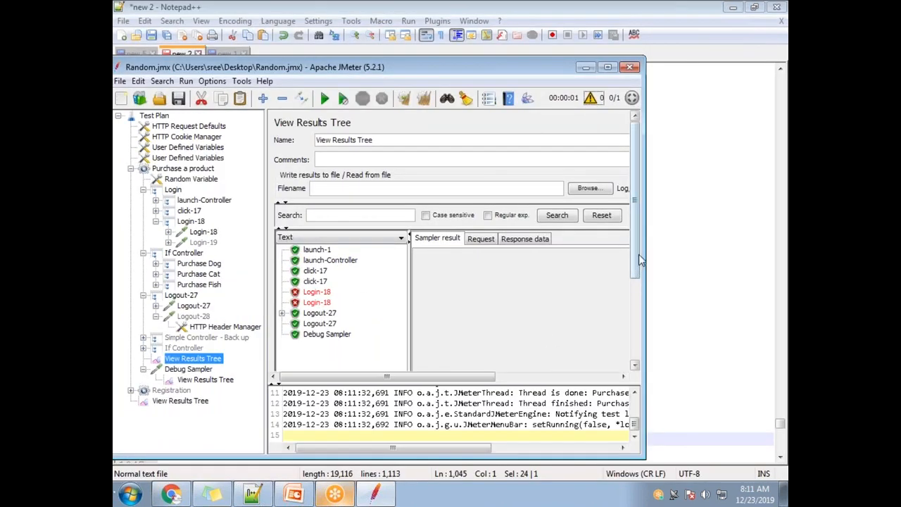
double_click(410, 66)
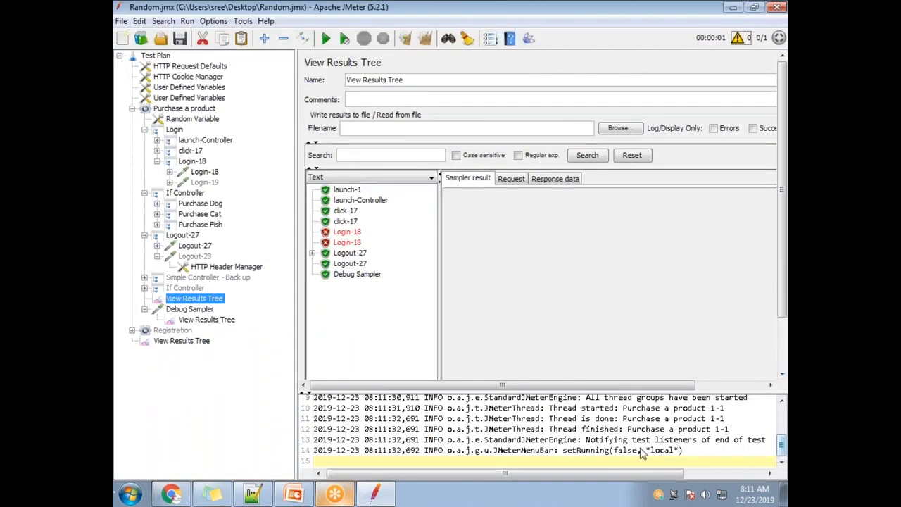
scroll(651, 450, up, 1)
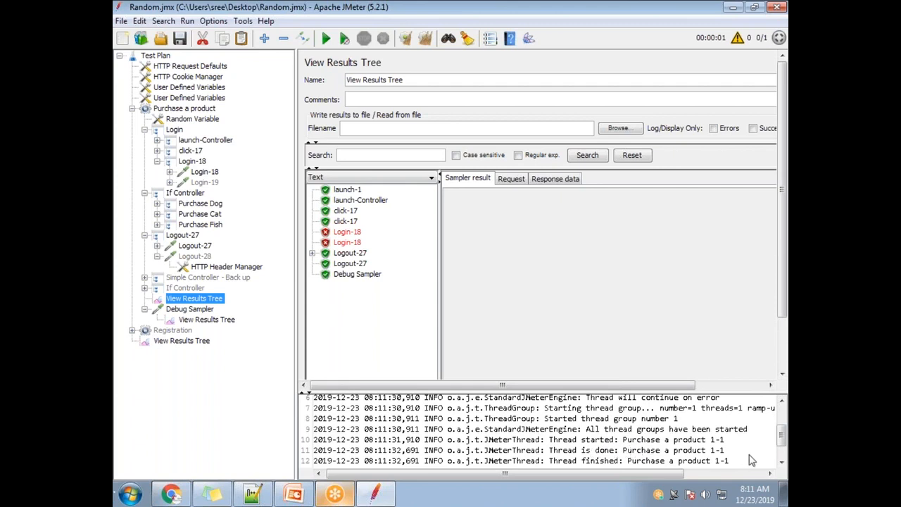
Step: Read the latest run's log through to its last line
click(782, 462)
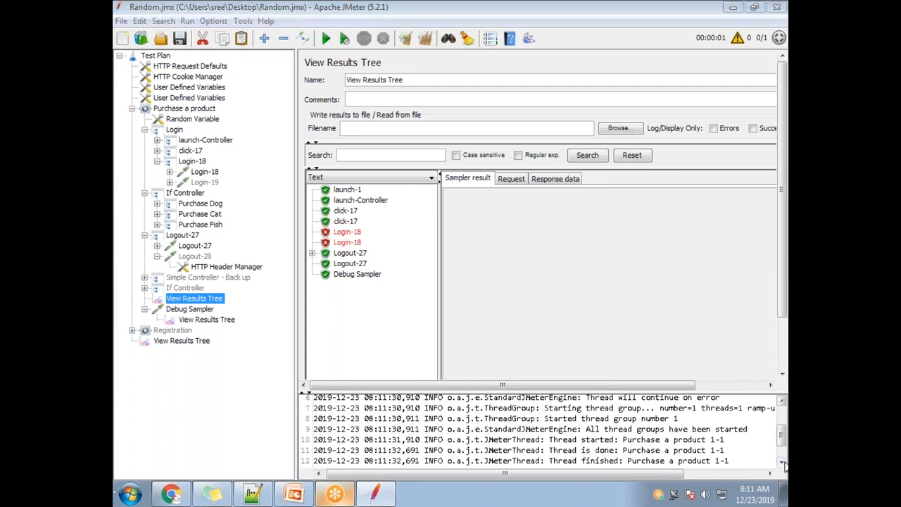
click(781, 463)
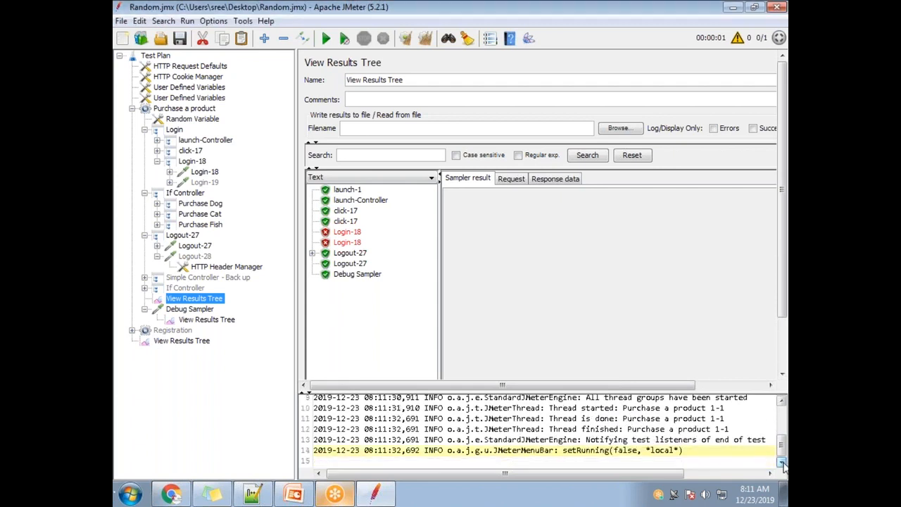
mouse_move(663, 473)
mouse_down()
mouse_move(720, 480)
mouse_move(649, 480)
mouse_up()
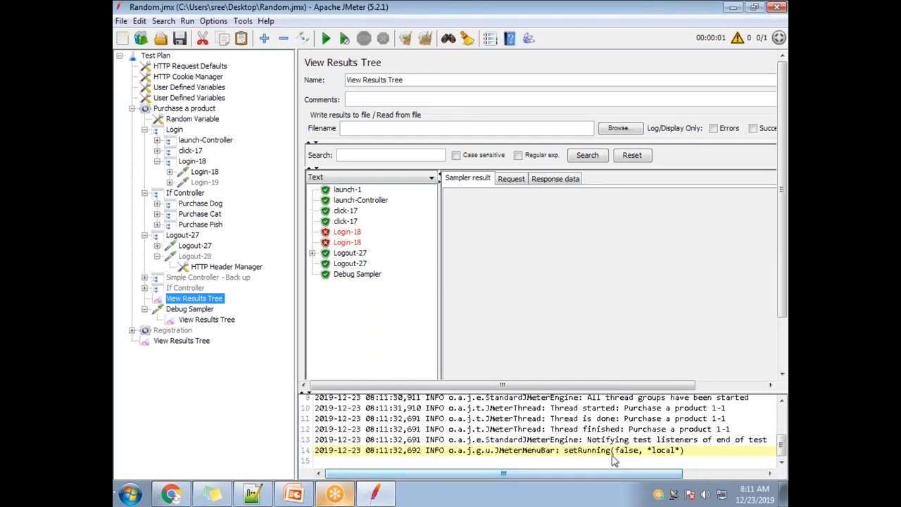
Step: Clear all results and the log, and run the test again
double_click(277, 11)
drag(277, 23, 282, 65)
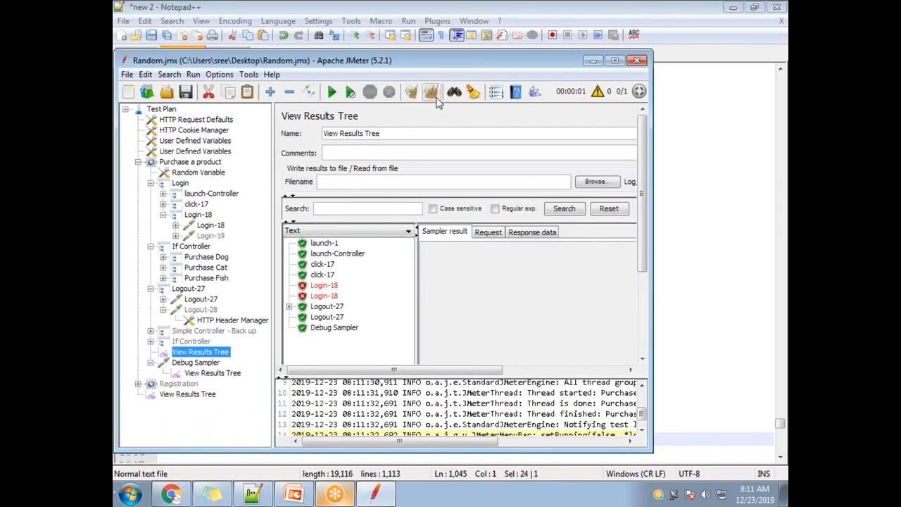
click(432, 94)
click(331, 92)
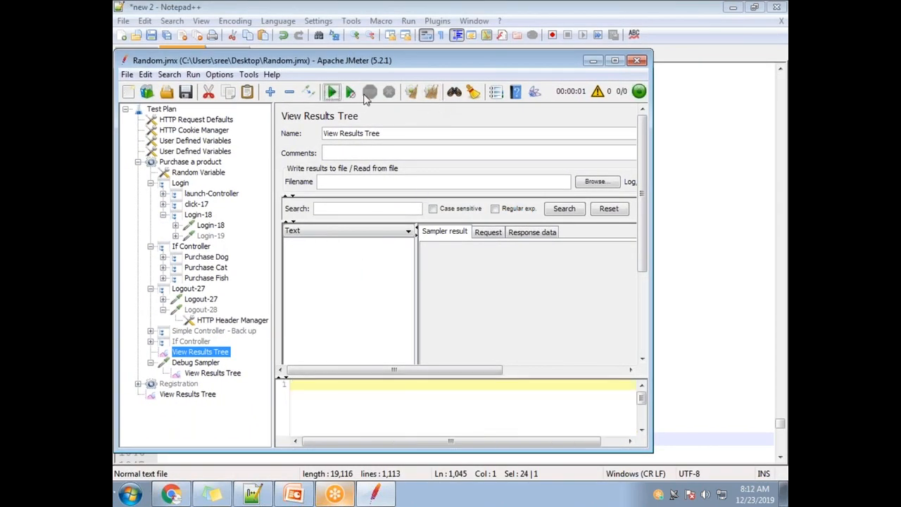
double_click(373, 61)
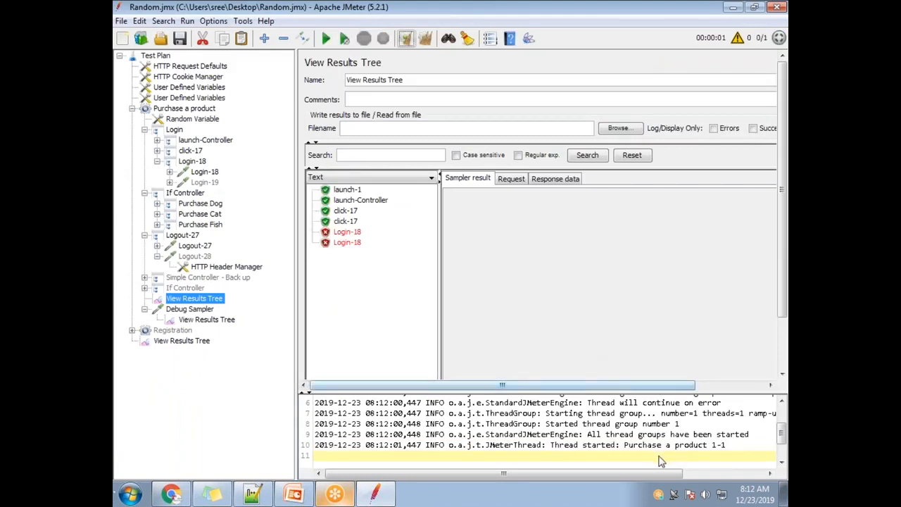
Step: Check the new run's log from first to last line against the If Controller's expression and the listed samples
drag(782, 443, 782, 417)
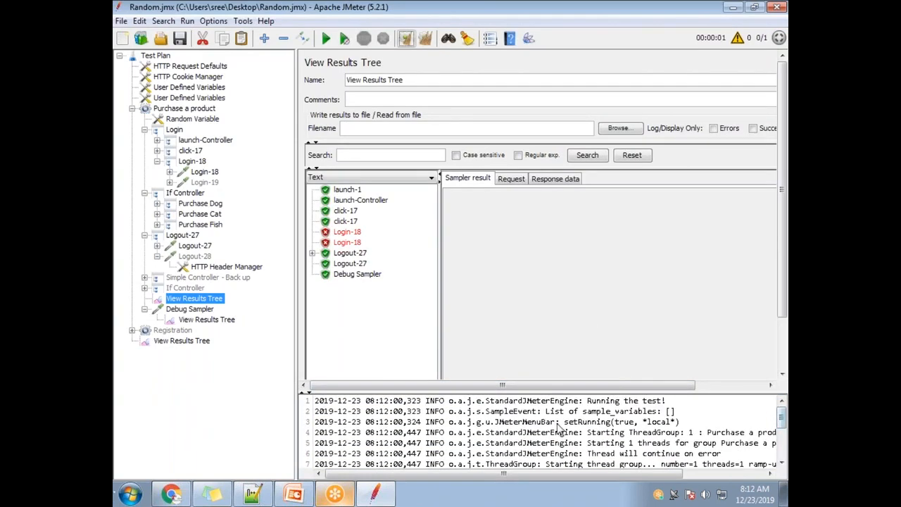
scroll(561, 431, down, 2)
scroll(637, 452, down, 1)
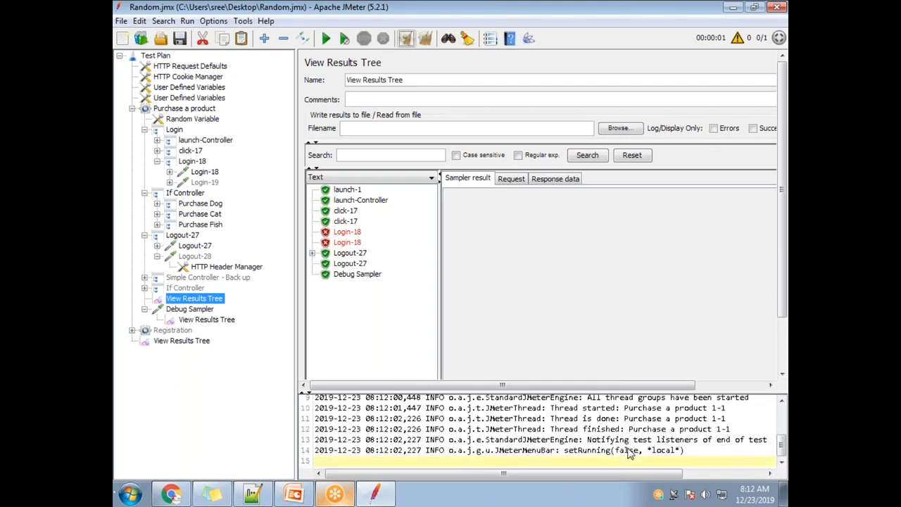
click(545, 452)
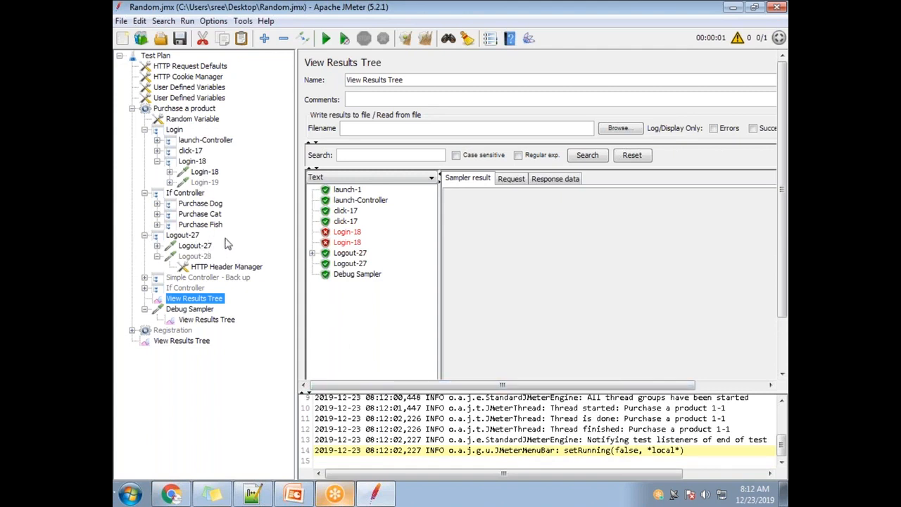
click(197, 194)
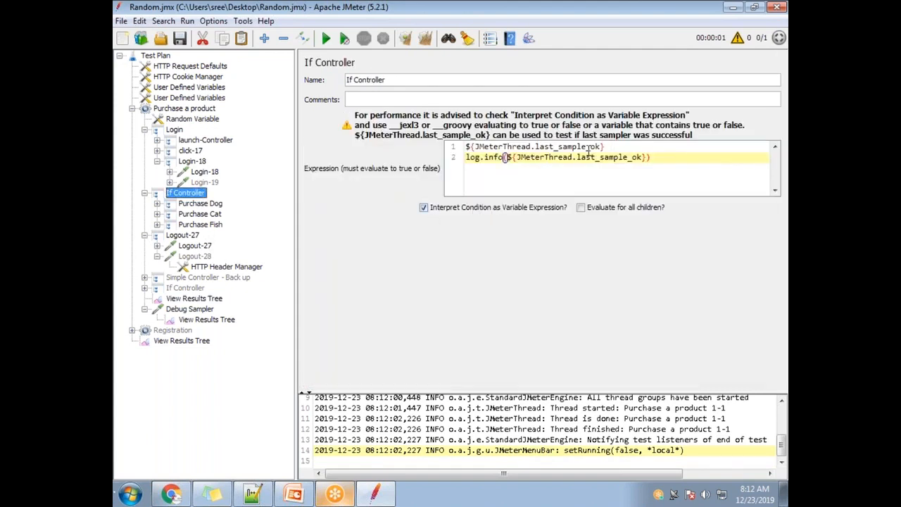
click(512, 157)
click(189, 300)
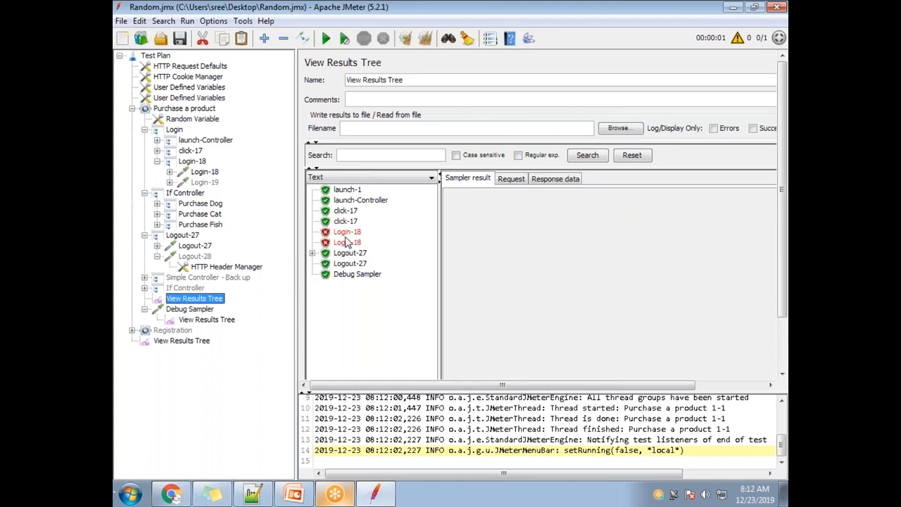
Step: Change the second line of the If Controller's expression to log.info("Output is : ","${JMeterThread.last_sample_ok}")
click(189, 193)
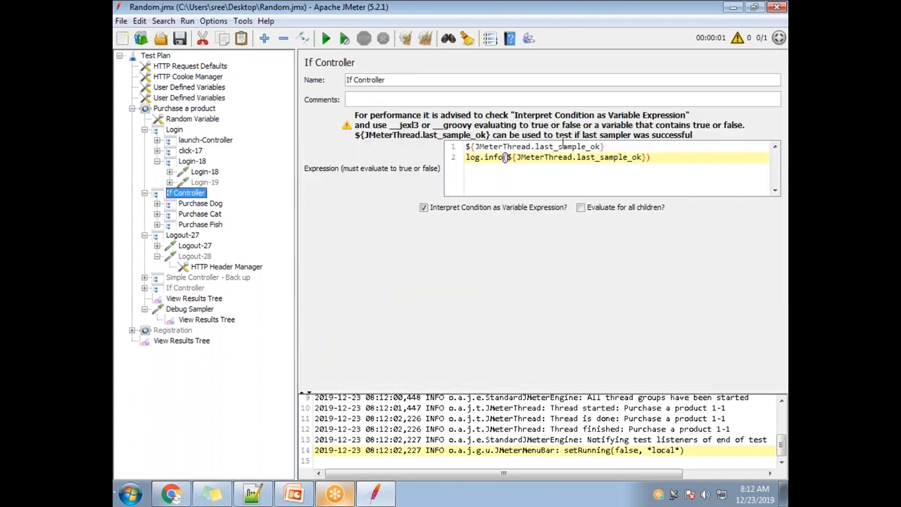
drag(479, 146, 590, 146)
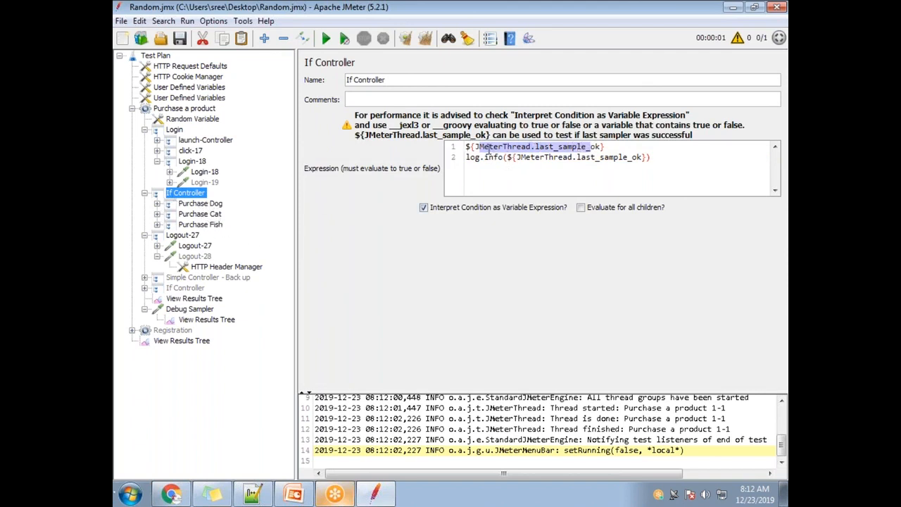
drag(475, 147, 590, 146)
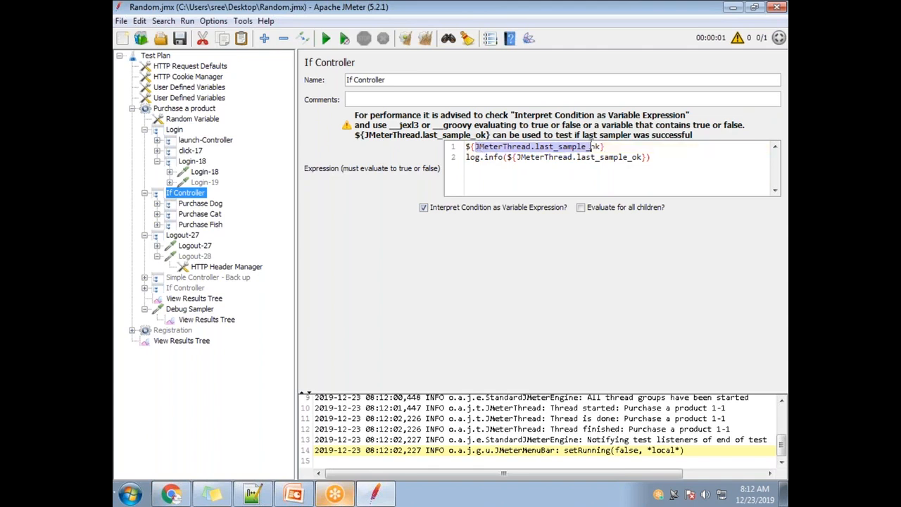
click(508, 158)
text("")
text(Out)
text(put is : )
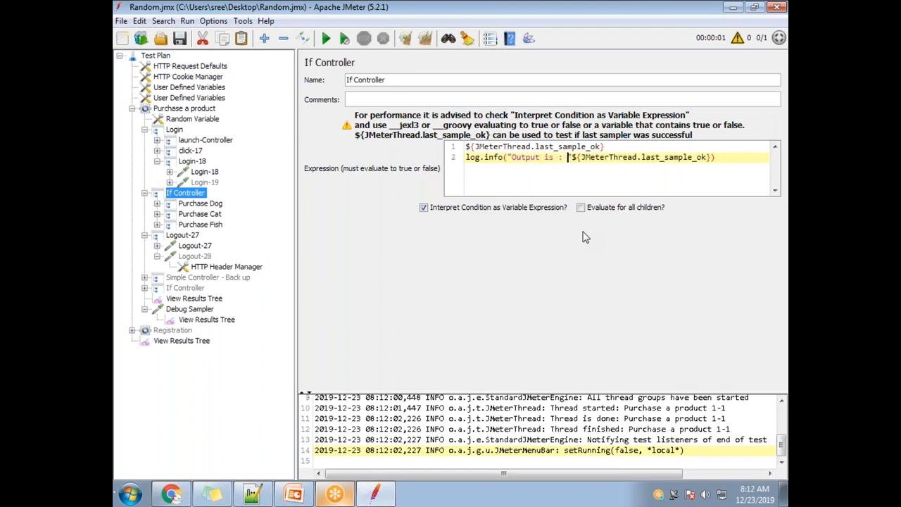
text(,)
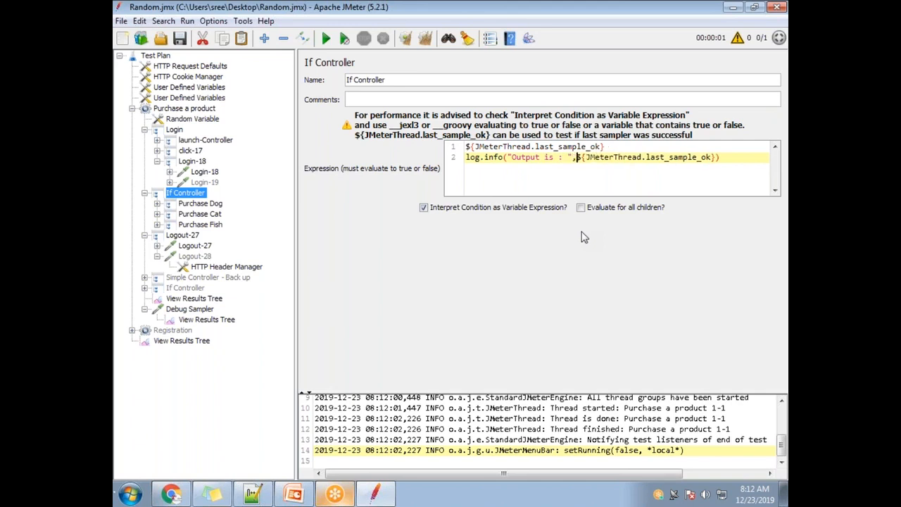
text(")
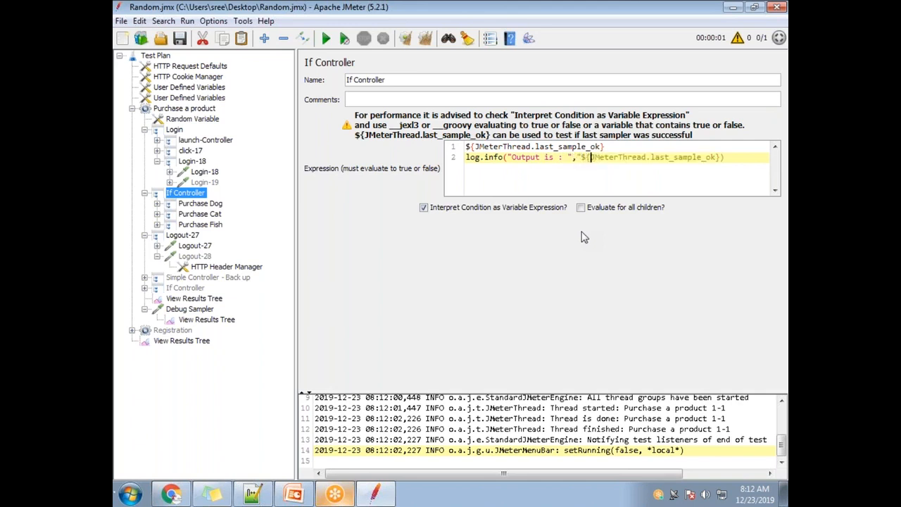
text(")
click(629, 148)
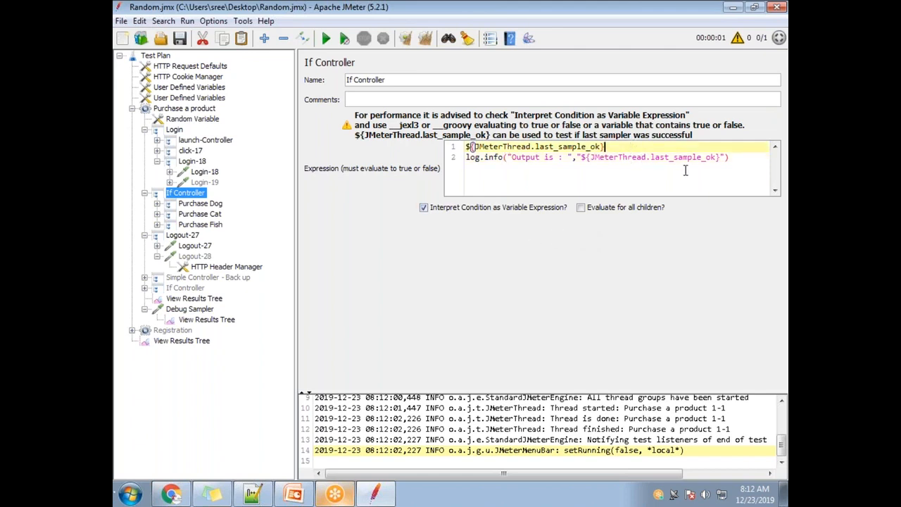
drag(732, 157, 464, 157)
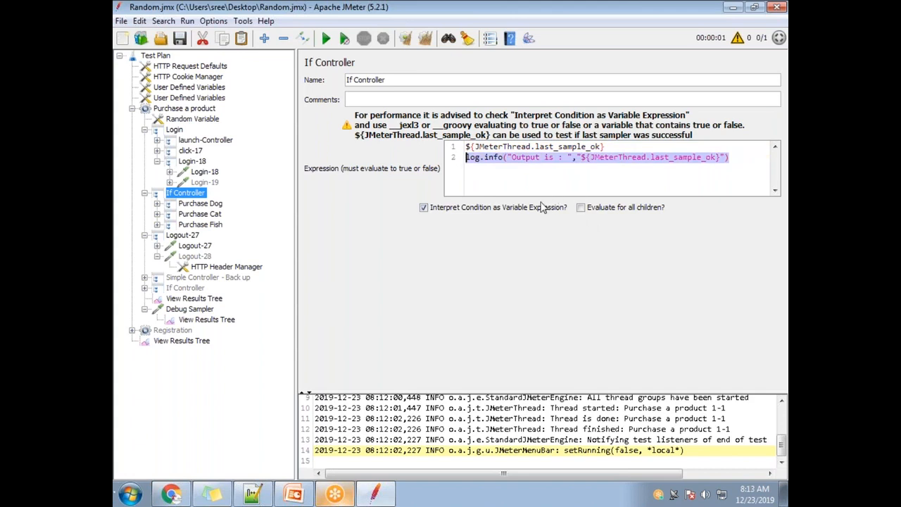
click(613, 145)
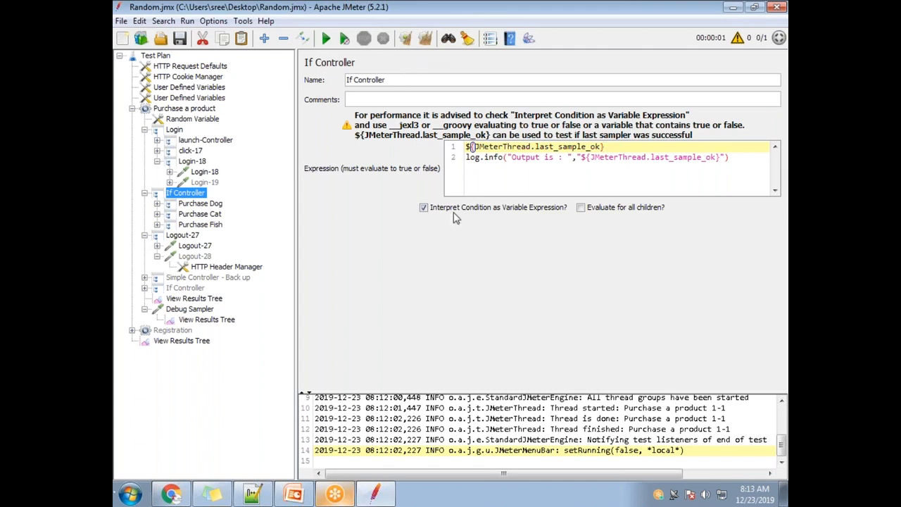
Step: Clear all results, rerun the test and examine the log for the "Output is :" message
click(424, 41)
click(326, 40)
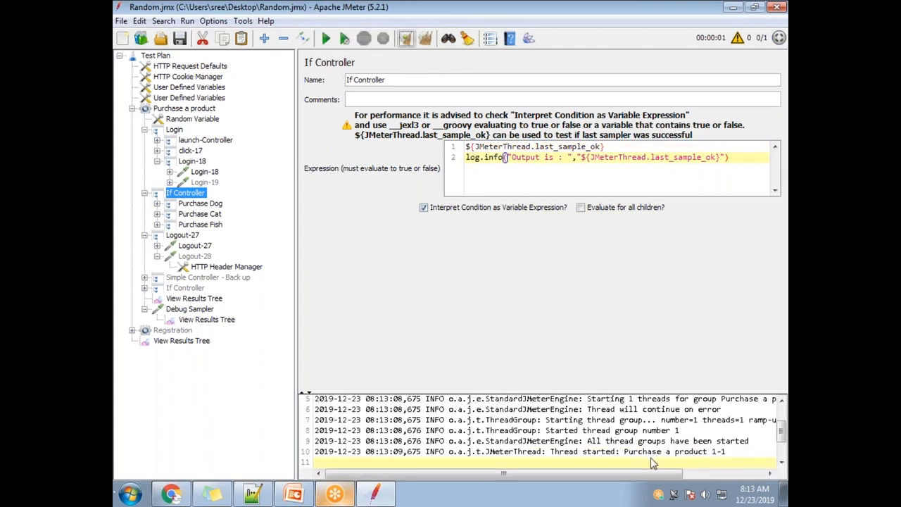
click(633, 443)
click(606, 430)
click(593, 422)
click(597, 412)
scroll(610, 430, up, 1)
click(620, 432)
click(619, 418)
click(610, 409)
scroll(622, 452, down, 1)
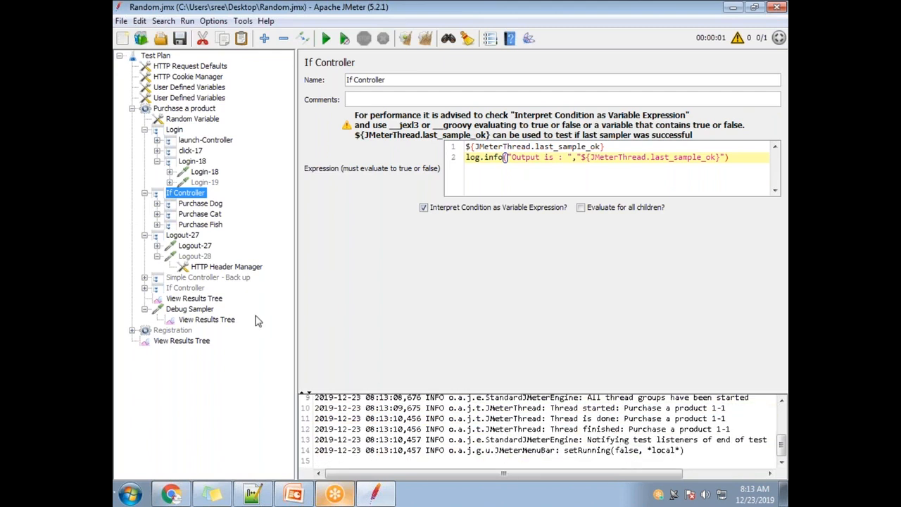
Step: End both lines of the If Controller's expression with a semicolon, and rerun the test with all results cleared
click(636, 149)
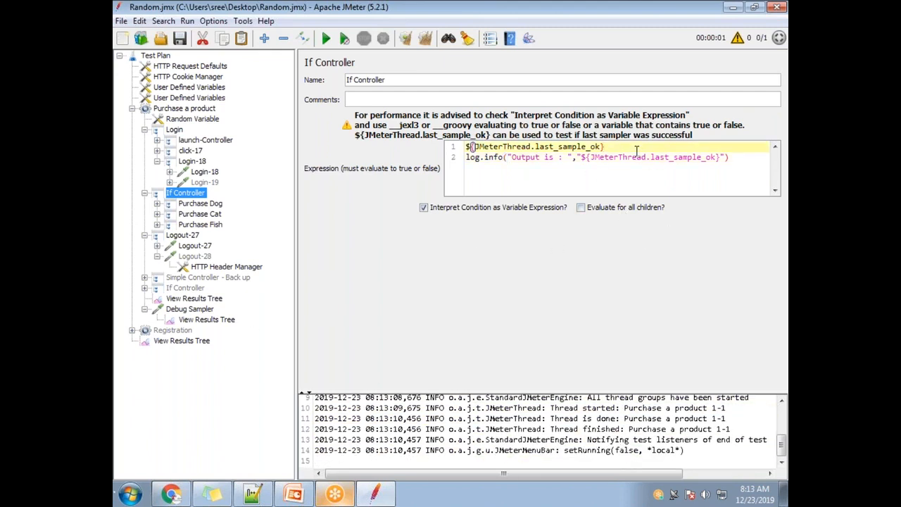
click(737, 157)
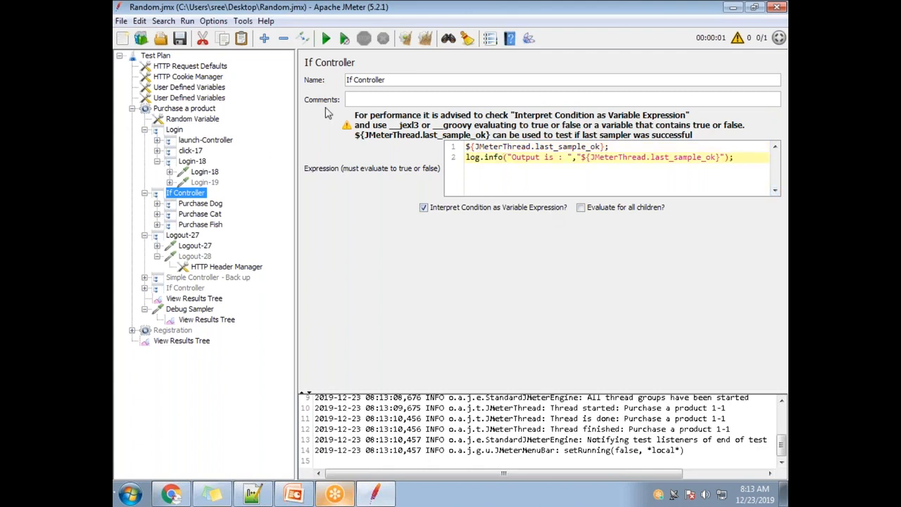
click(425, 38)
click(325, 38)
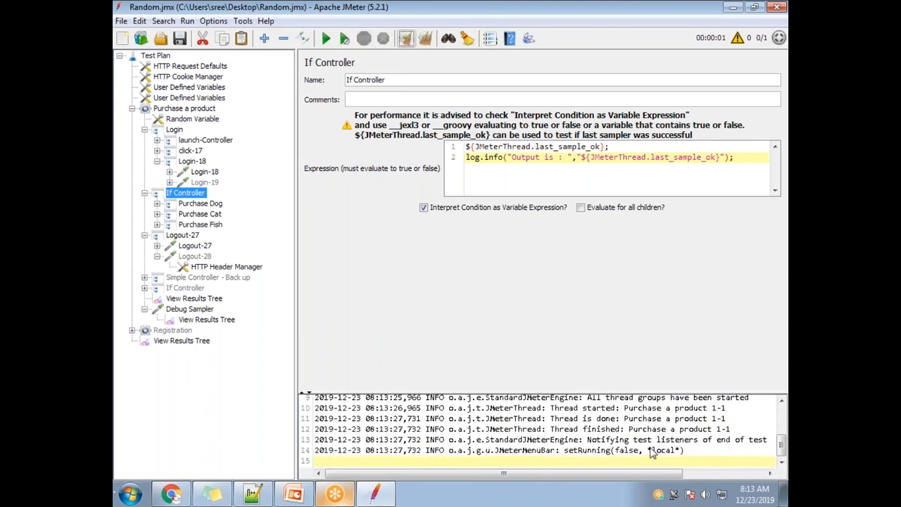
Step: Examine the rerun's log alongside the last_sample_ok condition and the log.info line in the If Controller's expression
scroll(651, 452, up, 1)
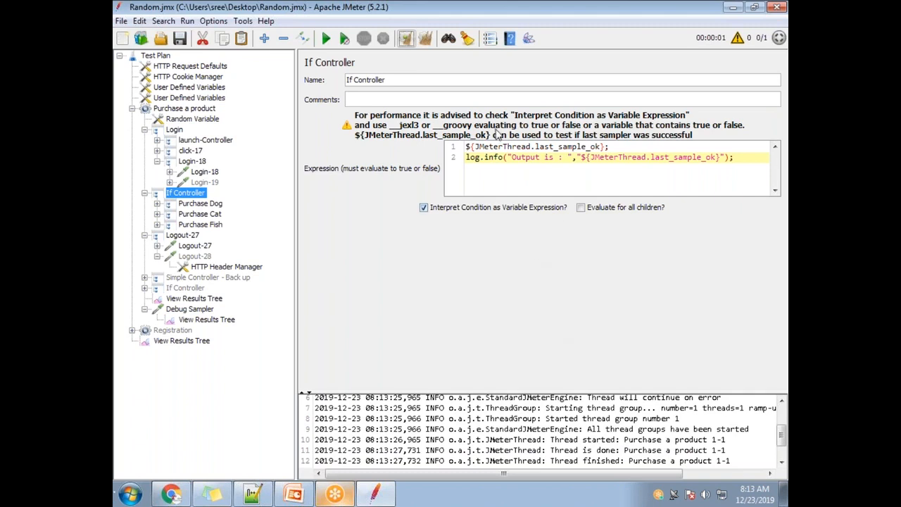
drag(465, 157, 751, 156)
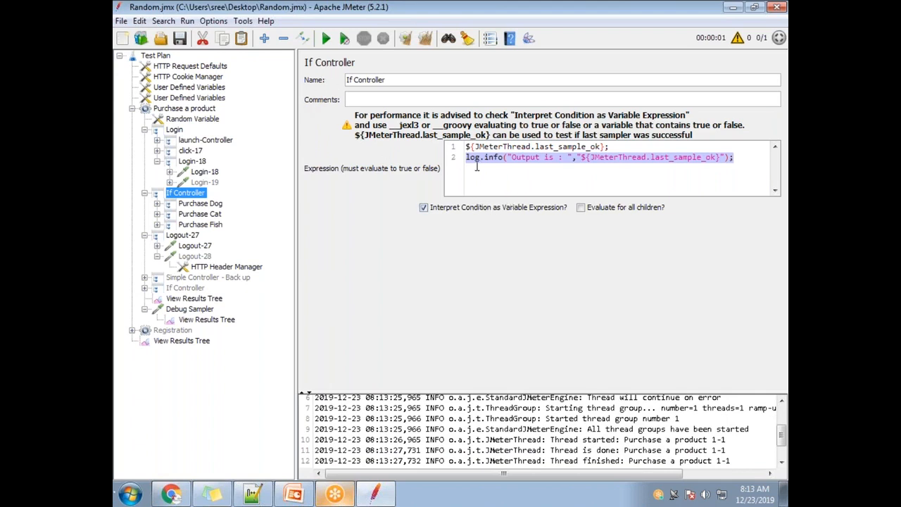
click(592, 176)
drag(611, 147, 450, 147)
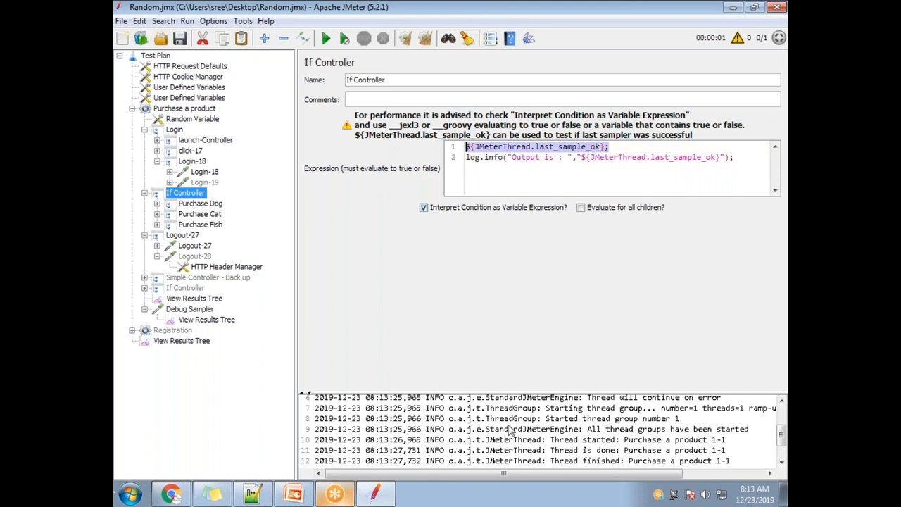
scroll(556, 454, down, 1)
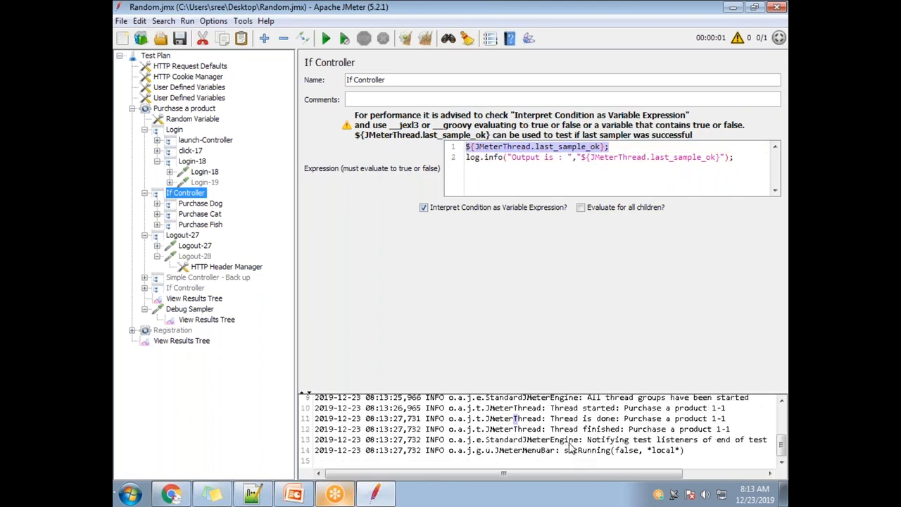
scroll(582, 440, up, 1)
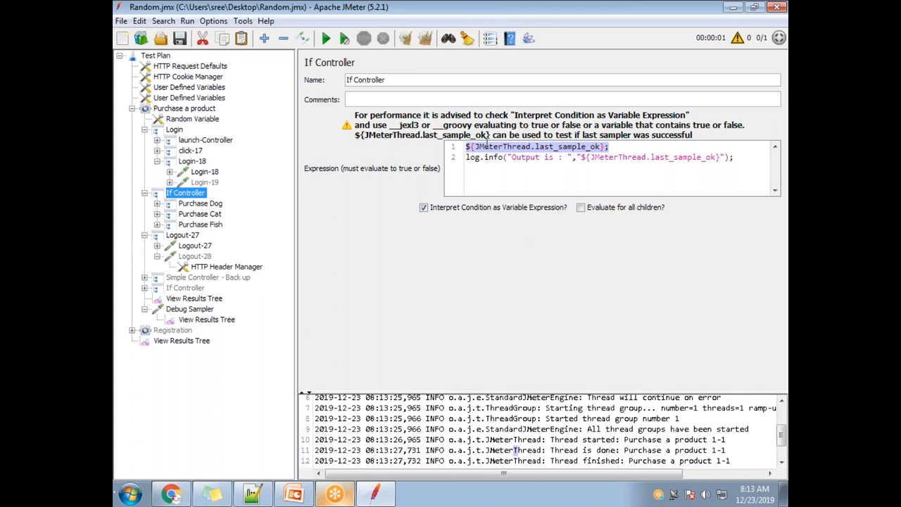
scroll(556, 451, down, 1)
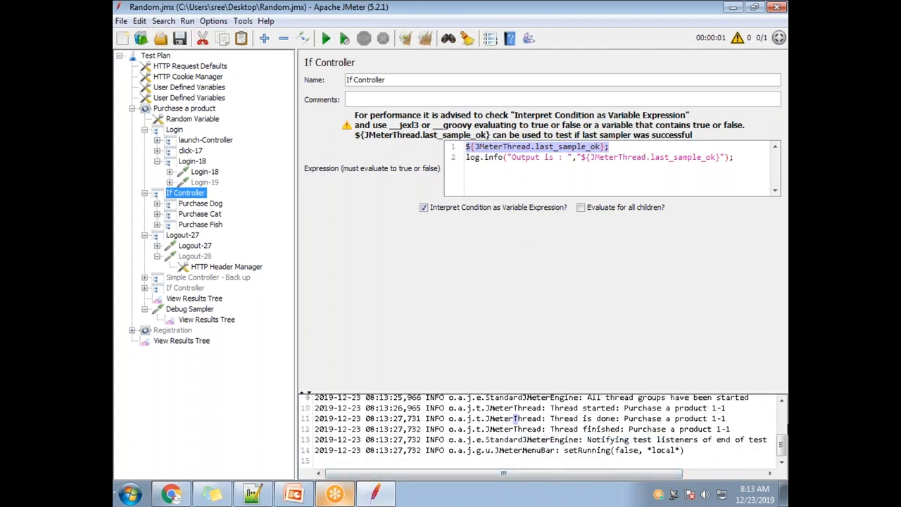
click(779, 412)
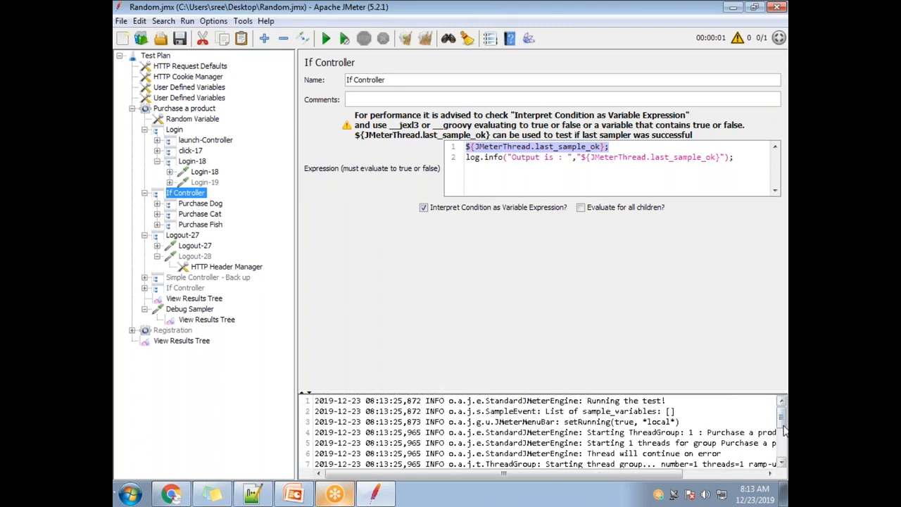
click(779, 439)
drag(733, 158, 466, 158)
click(549, 147)
double_click(577, 146)
click(577, 147)
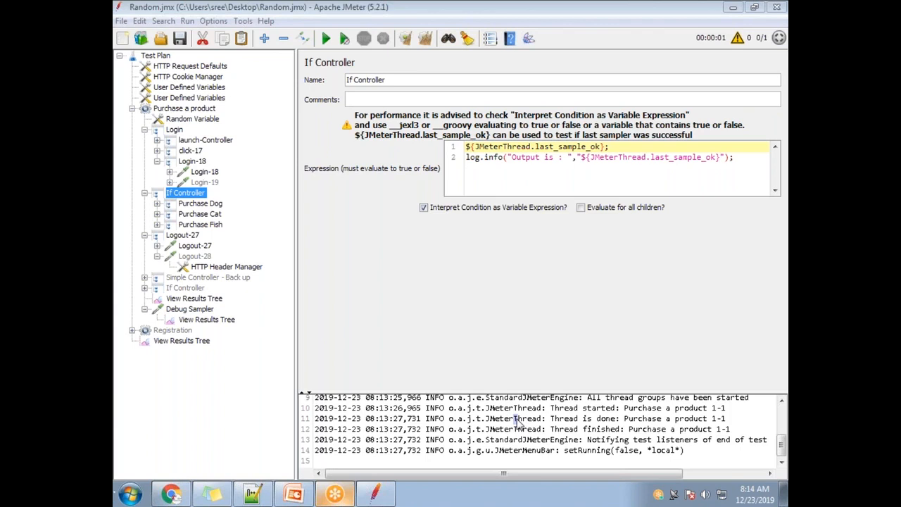
Step: Switch to the If Controller notes in Notepad++ and check the system calendar for the next class date
click(253, 496)
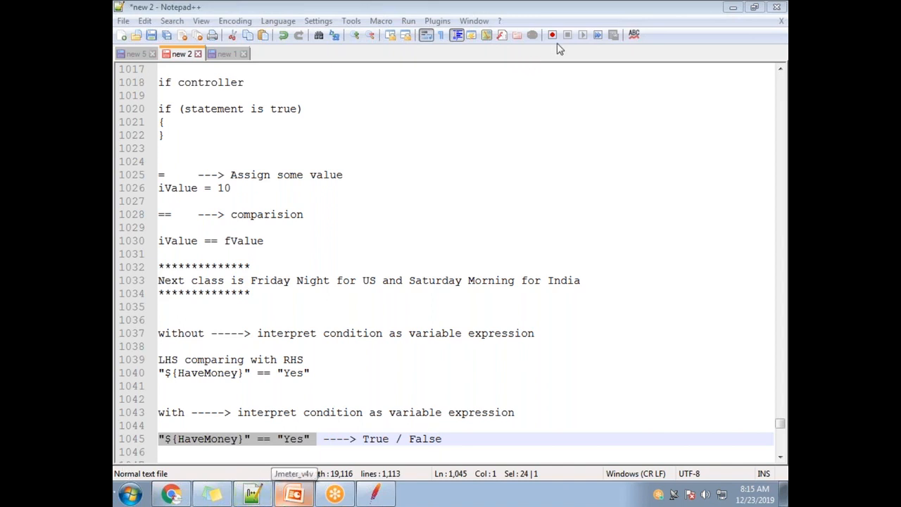
click(753, 498)
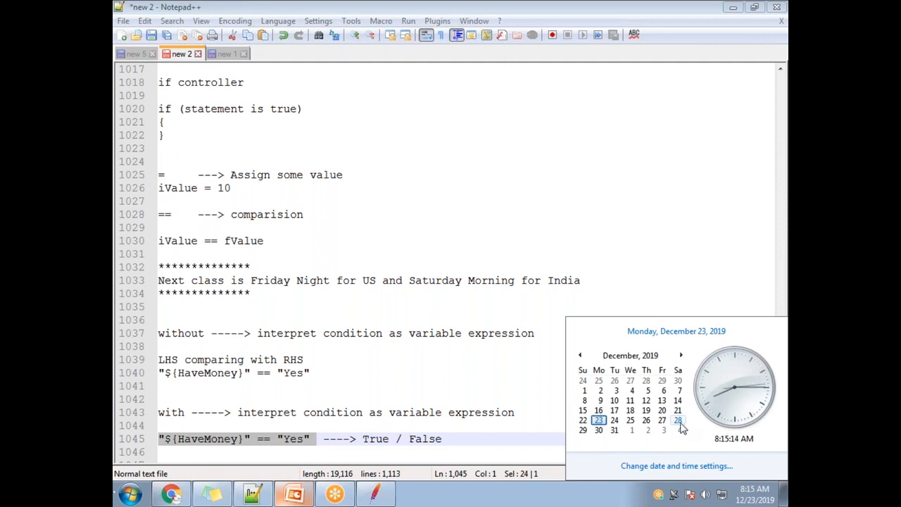
click(555, 20)
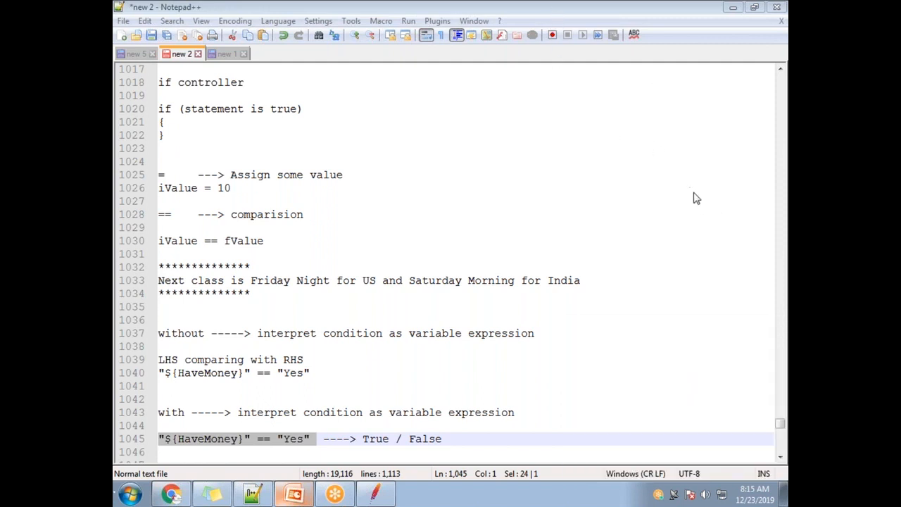